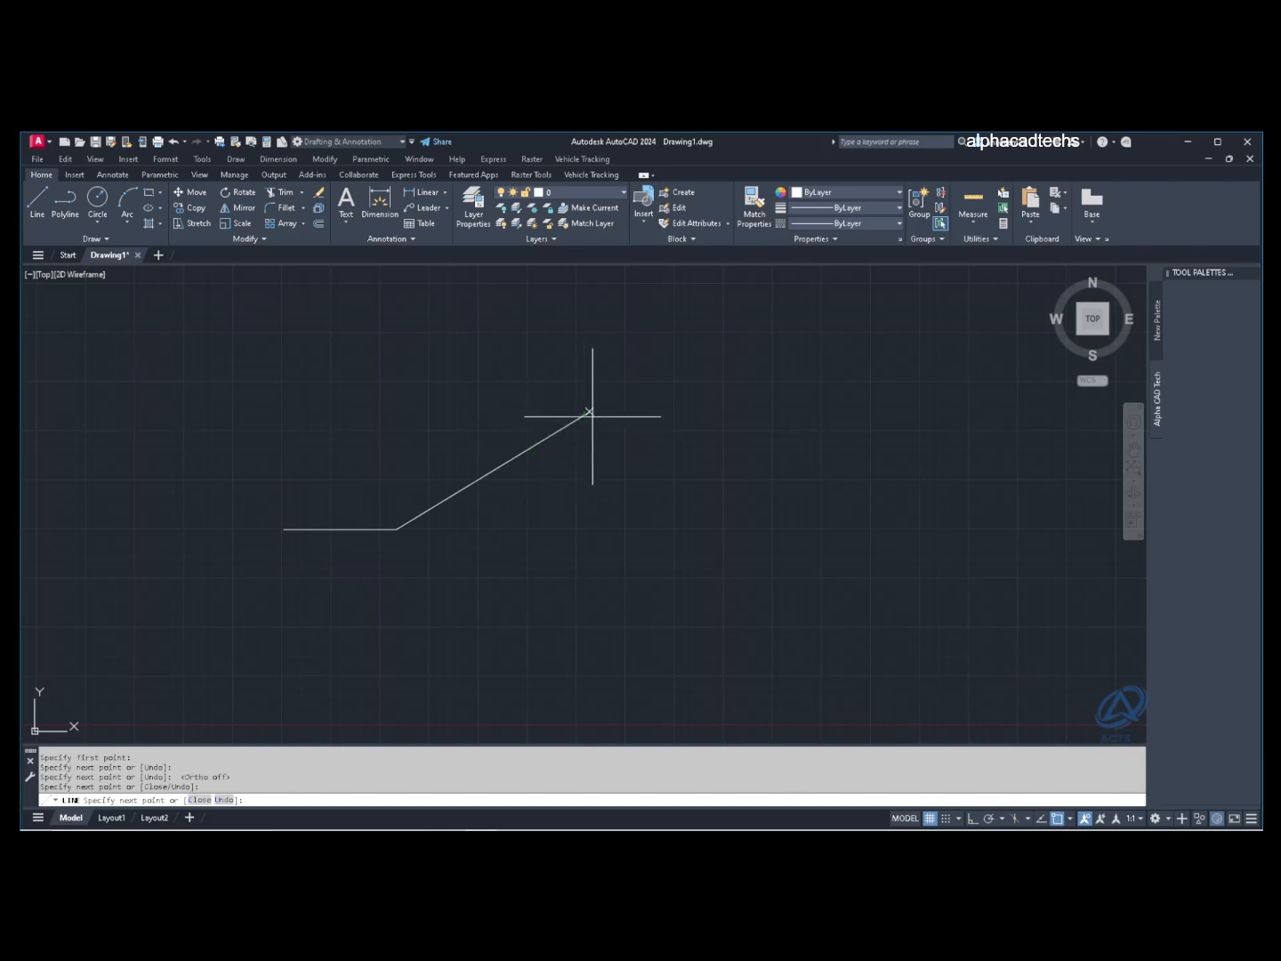
Step: Finish the open zigzag line with five more vertices, ending it from the right-click menu
{"action": "left_click", "coordinate": [677, 446]}
{"action": "left_click", "coordinate": [795, 471]}
{"action": "left_click", "coordinate": [894, 457]}
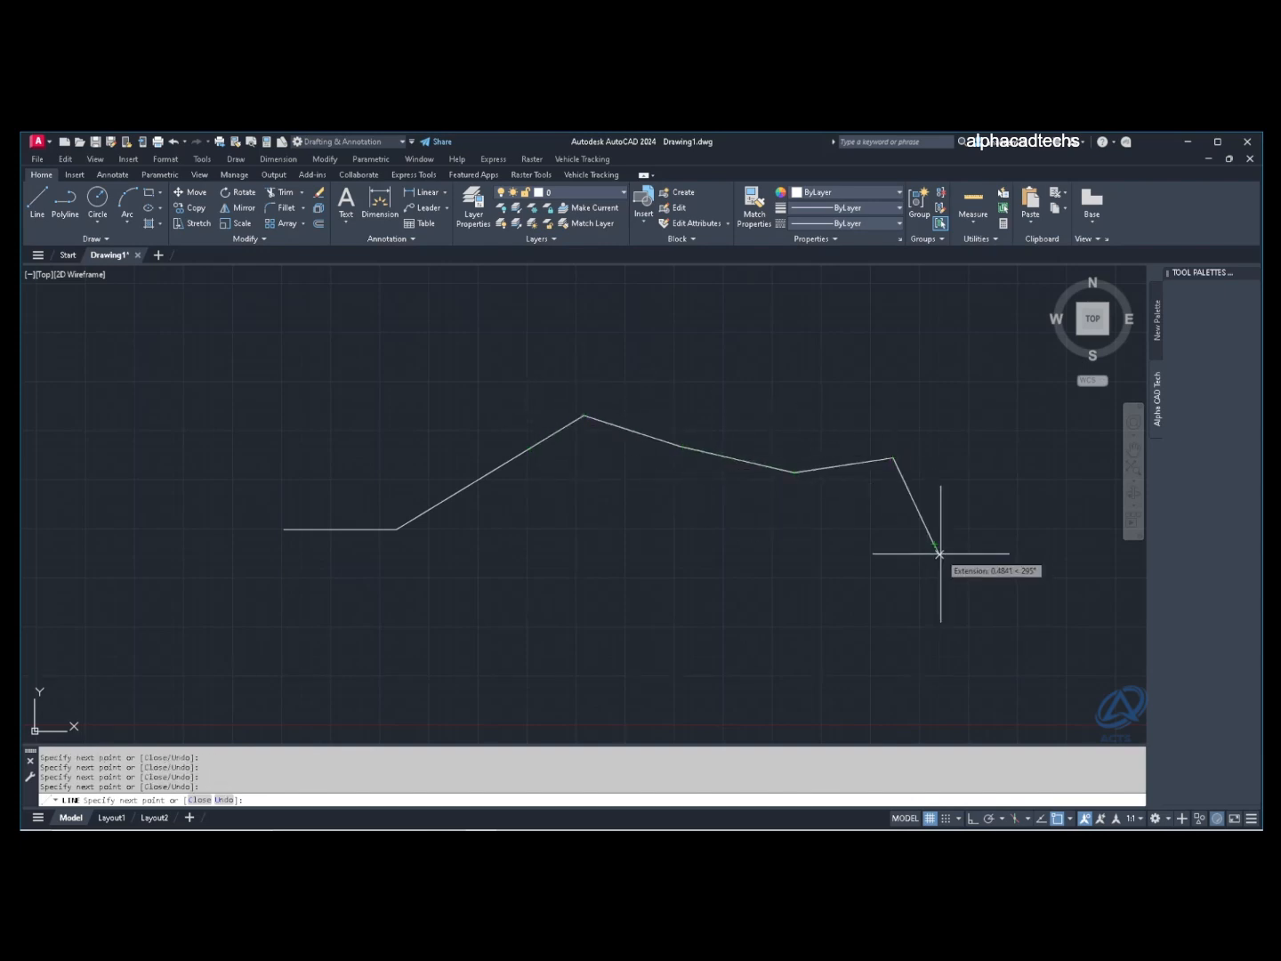
{"action": "left_click", "coordinate": [932, 545]}
{"action": "left_click", "coordinate": [872, 572]}
{"action": "right_click", "coordinate": [787, 541]}
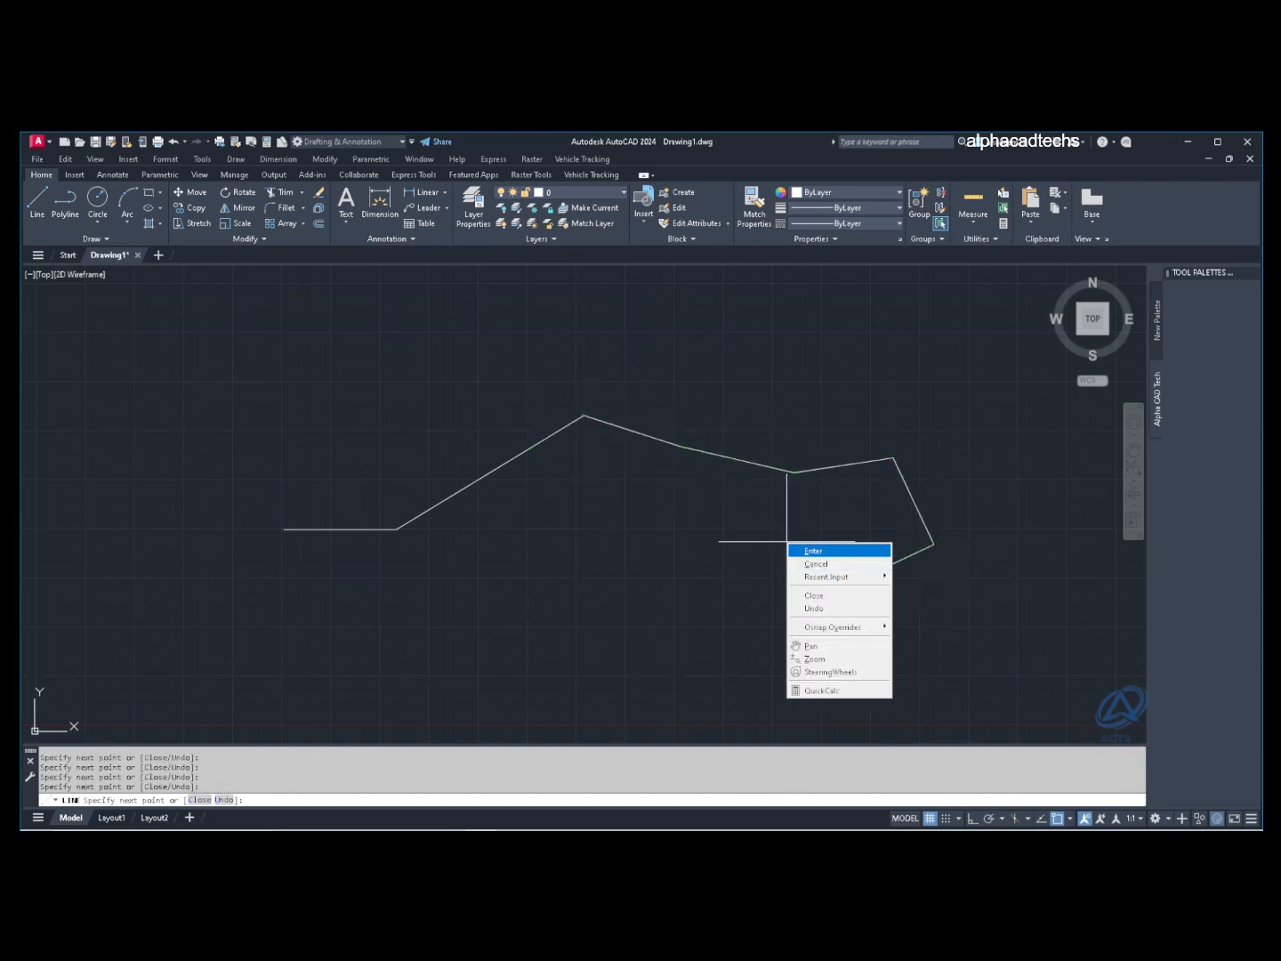
{"action": "left_click", "coordinate": [812, 551]}
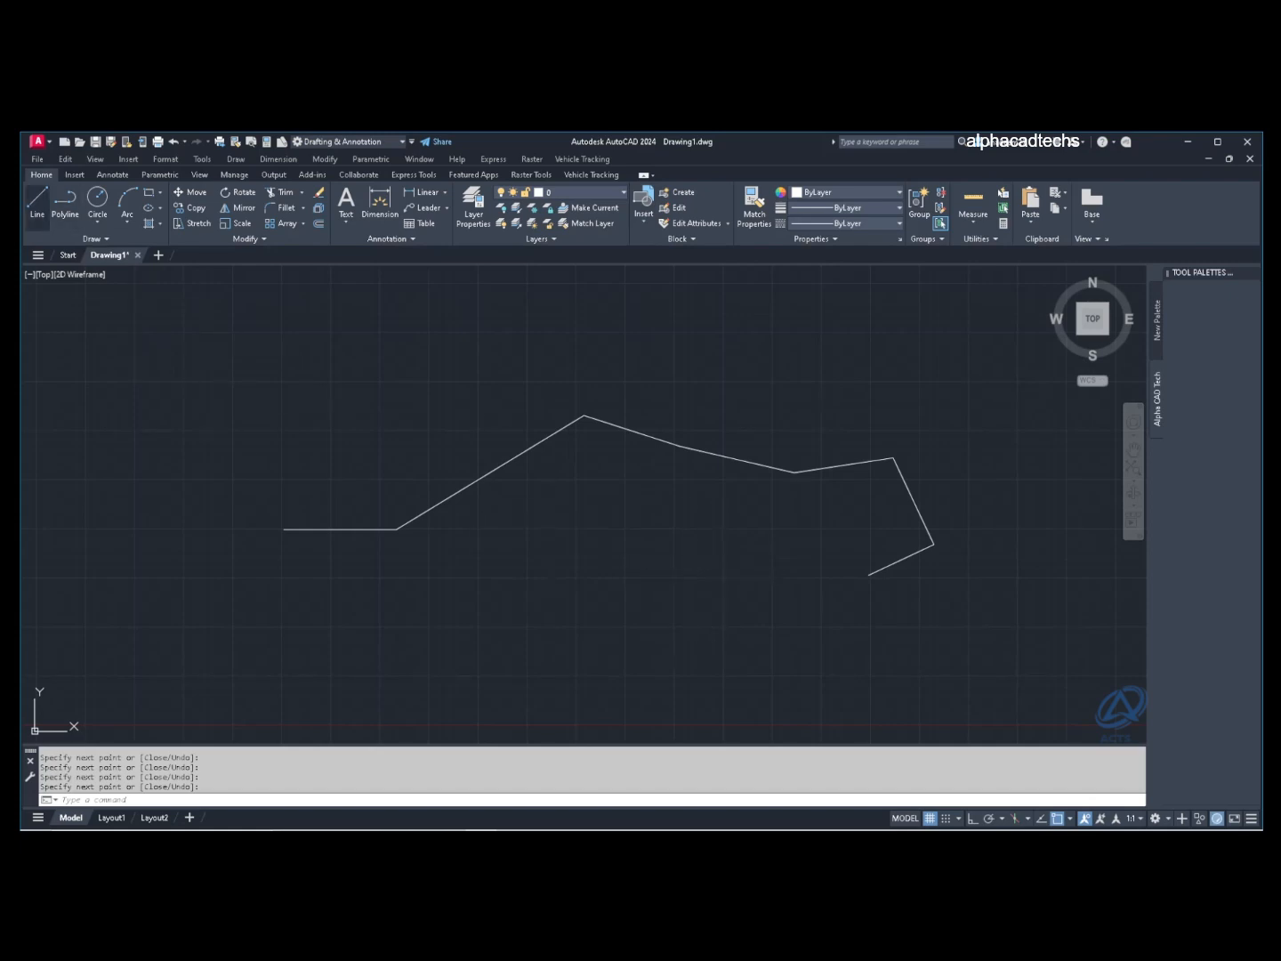
Step: Draw a closed six-point line shape at upper left using C, then select and deselect it
{"action": "left_click", "coordinate": [38, 199]}
{"action": "left_click", "coordinate": [232, 429]}
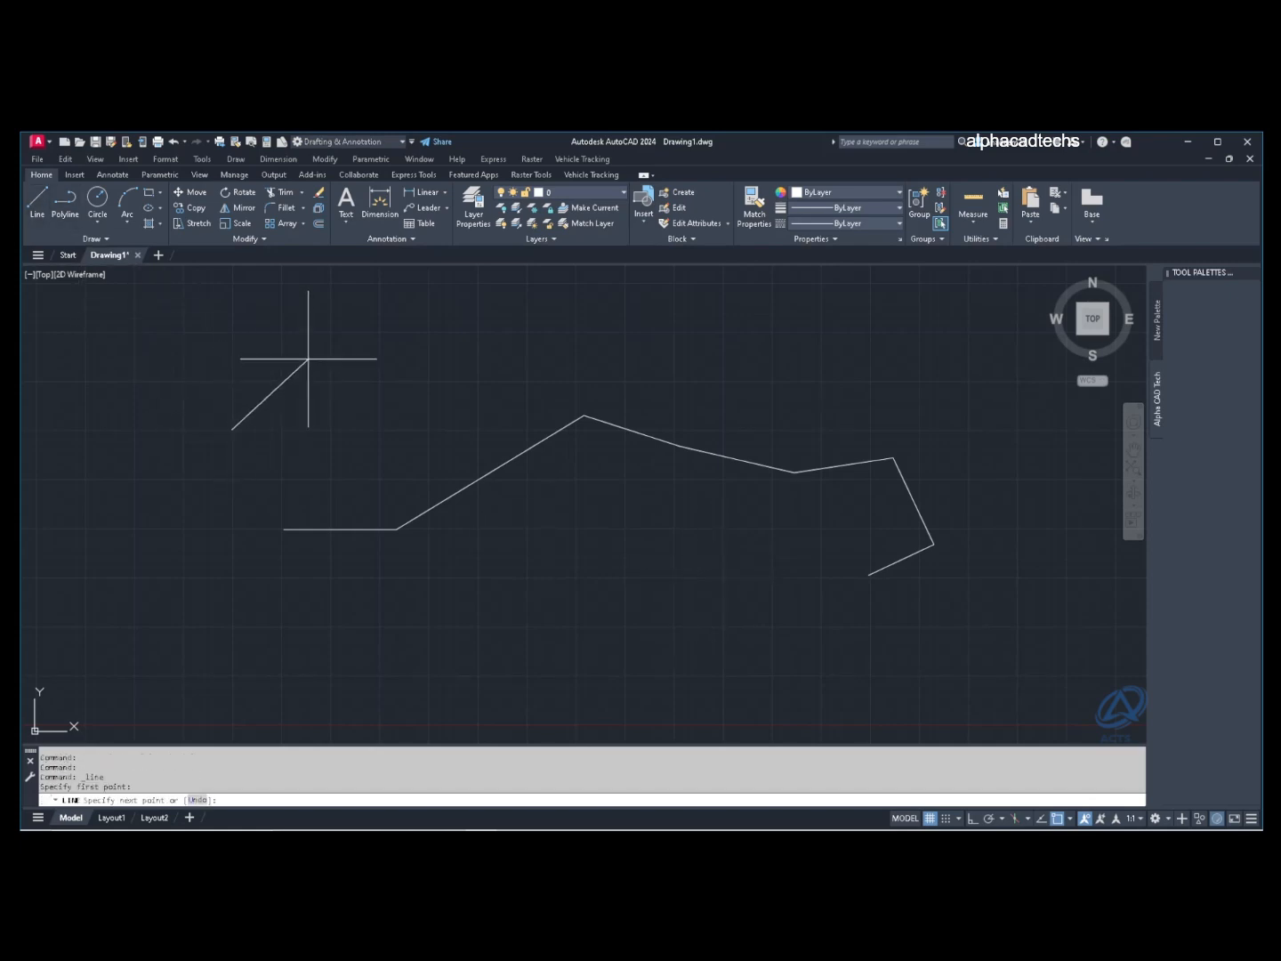
{"action": "left_click", "coordinate": [308, 359]}
{"action": "left_click", "coordinate": [424, 427]}
{"action": "left_click", "coordinate": [475, 372]}
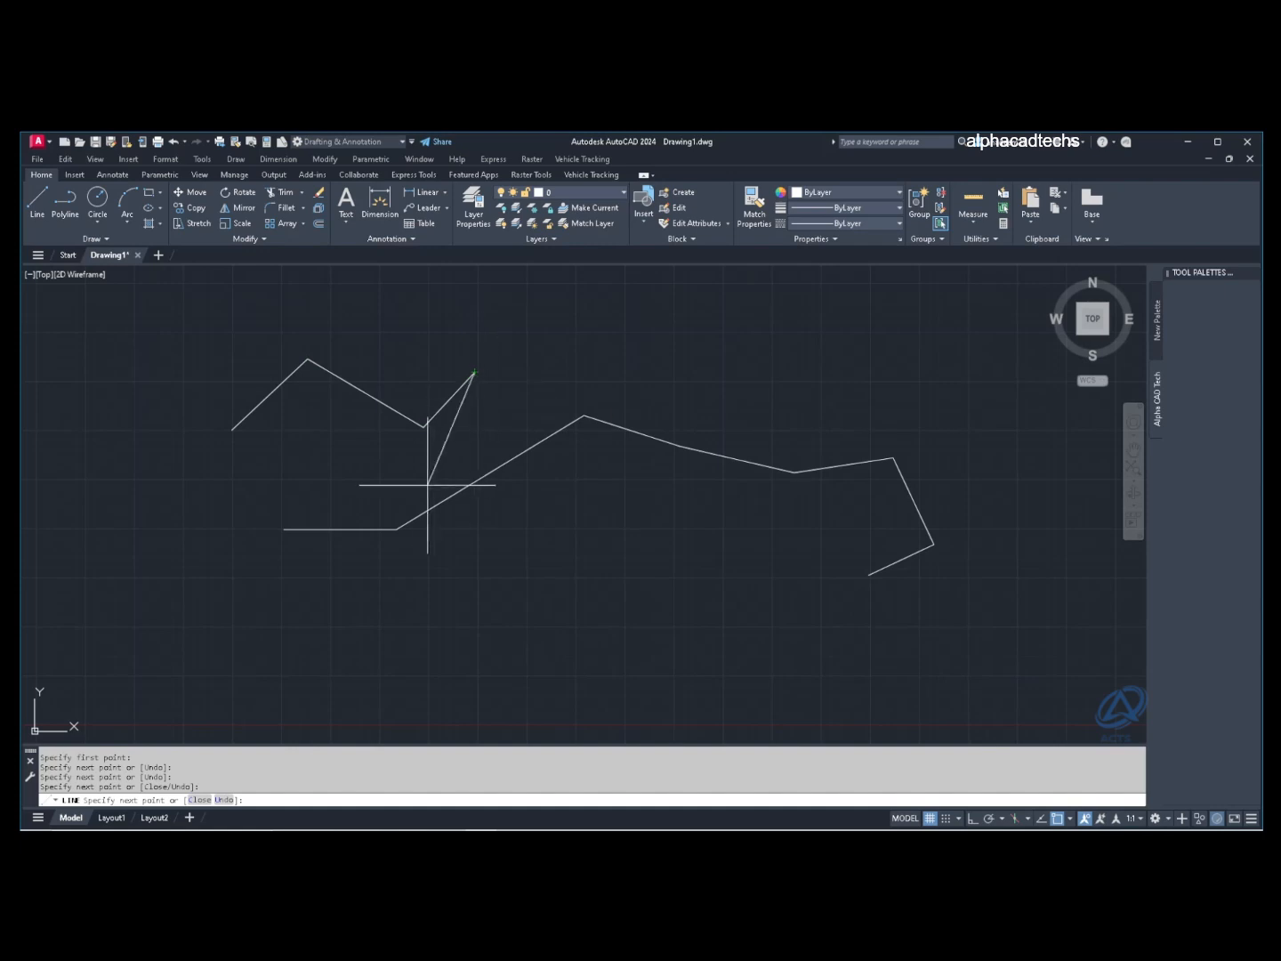
{"action": "left_click", "coordinate": [401, 489]}
{"action": "left_click", "coordinate": [284, 477]}
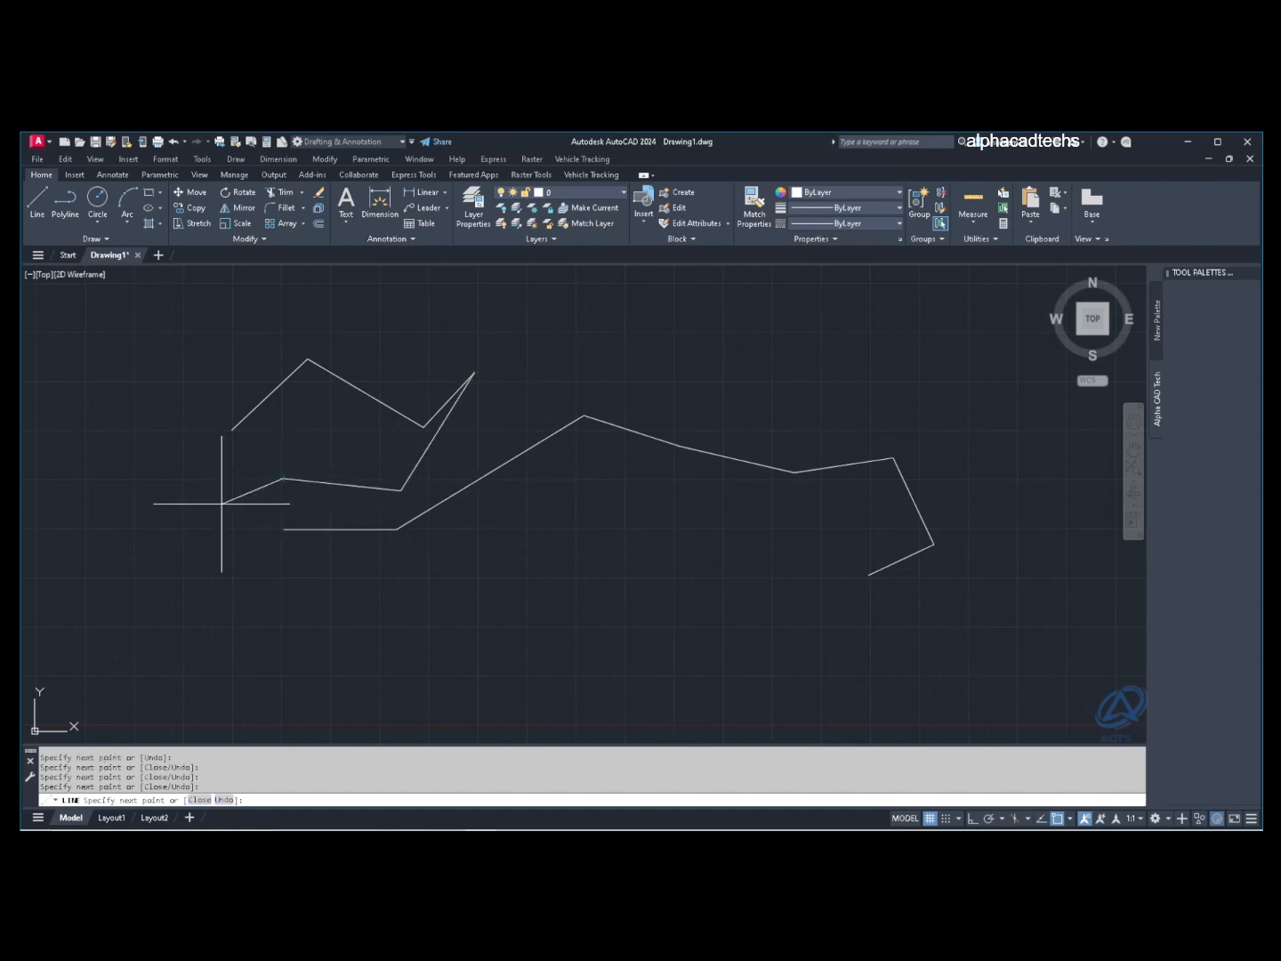
{"action": "type", "text": "c"}
{"action": "key", "text": "Return"}
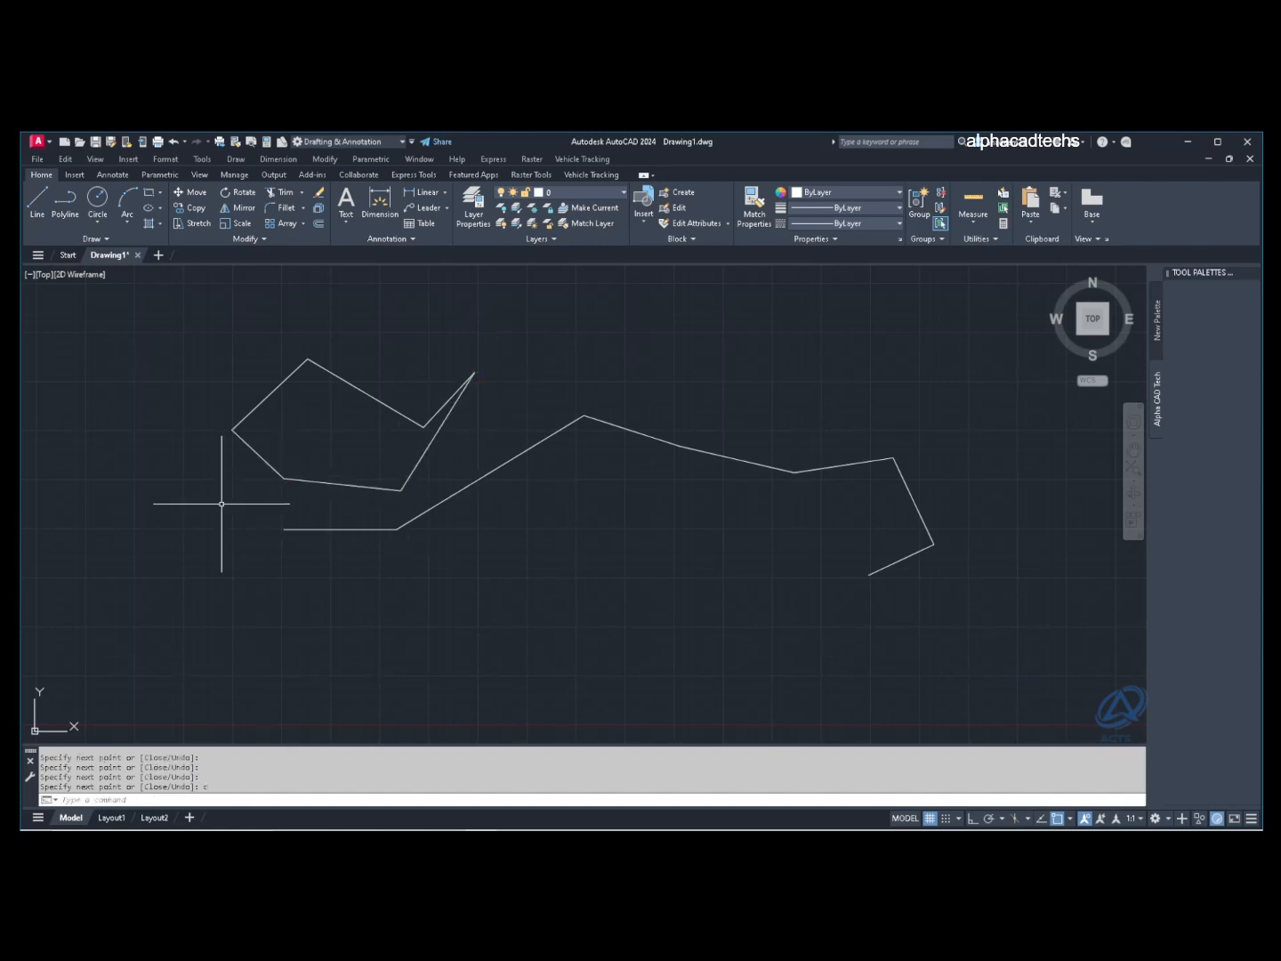
{"action": "left_click", "coordinate": [518, 539]}
{"action": "left_click", "coordinate": [269, 354]}
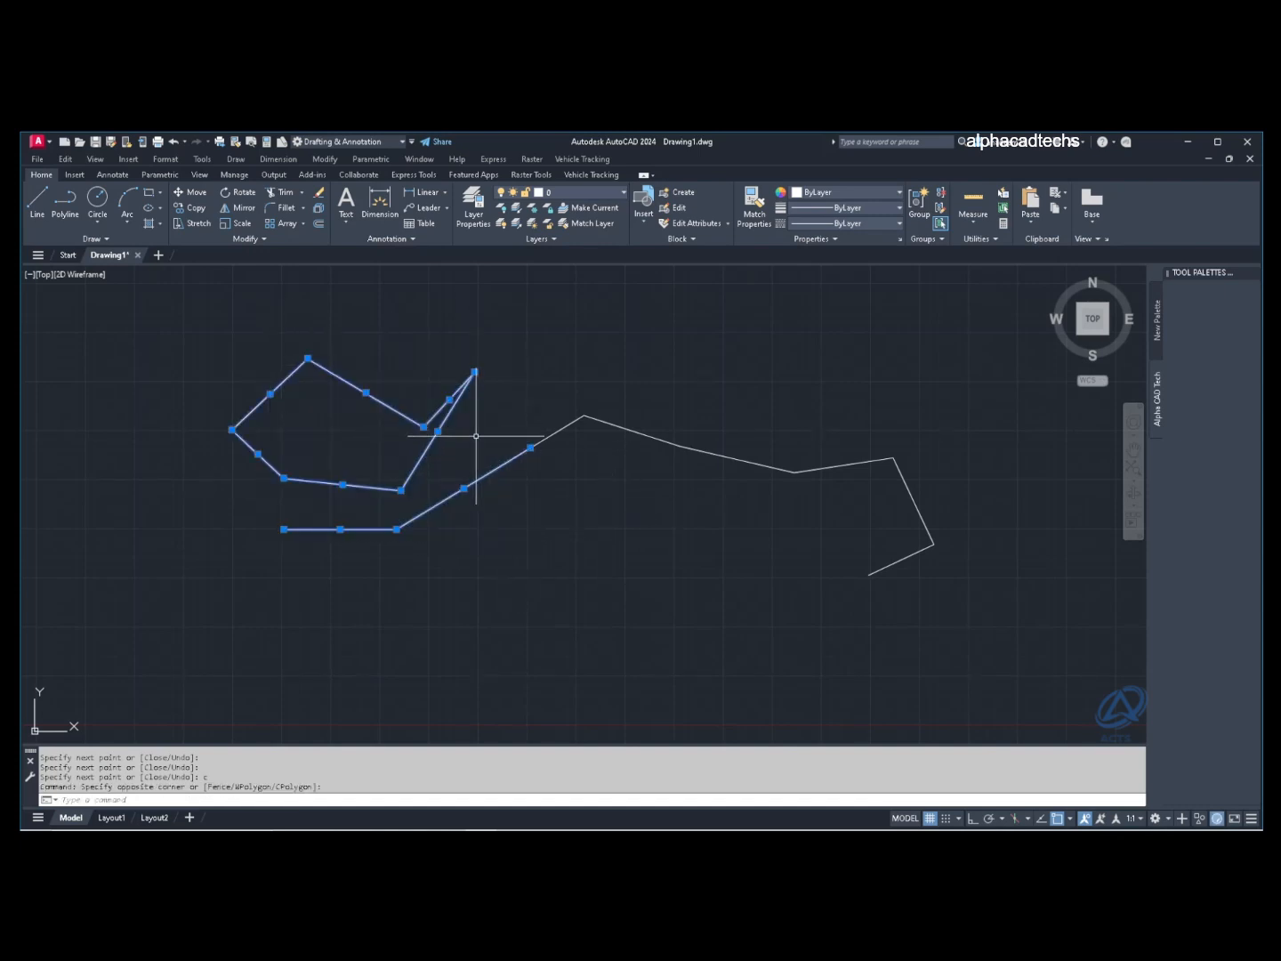
{"action": "key", "text": "Escape"}
{"action": "key", "text": "Escape"}
{"action": "key", "text": "Escape"}
{"action": "key", "text": "Escape"}
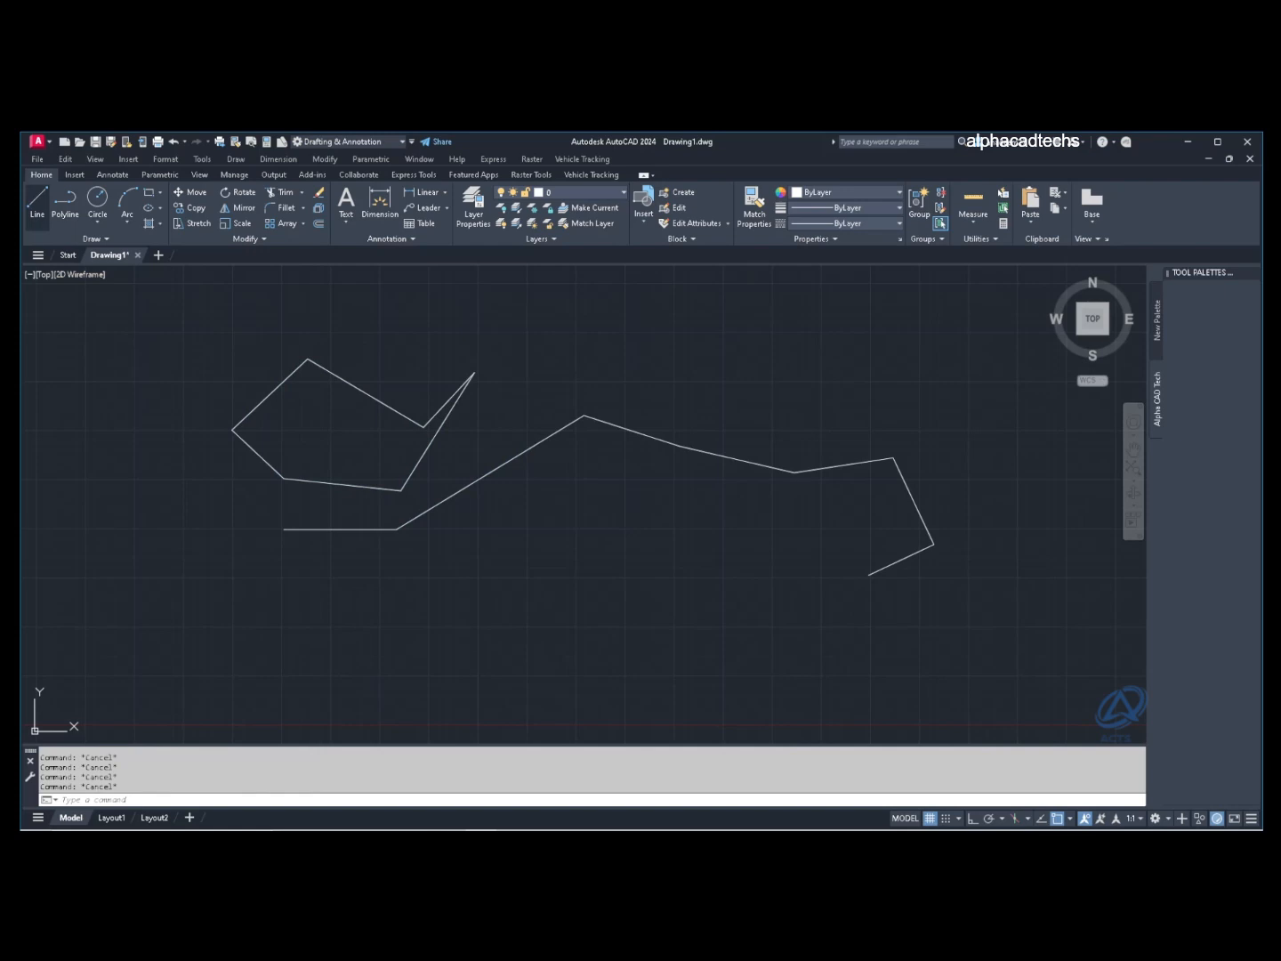
Step: Draw a large rectangular frame of four lines around the shapes with LINE
{"action": "left_click", "coordinate": [37, 204]}
{"action": "left_click", "coordinate": [233, 330]}
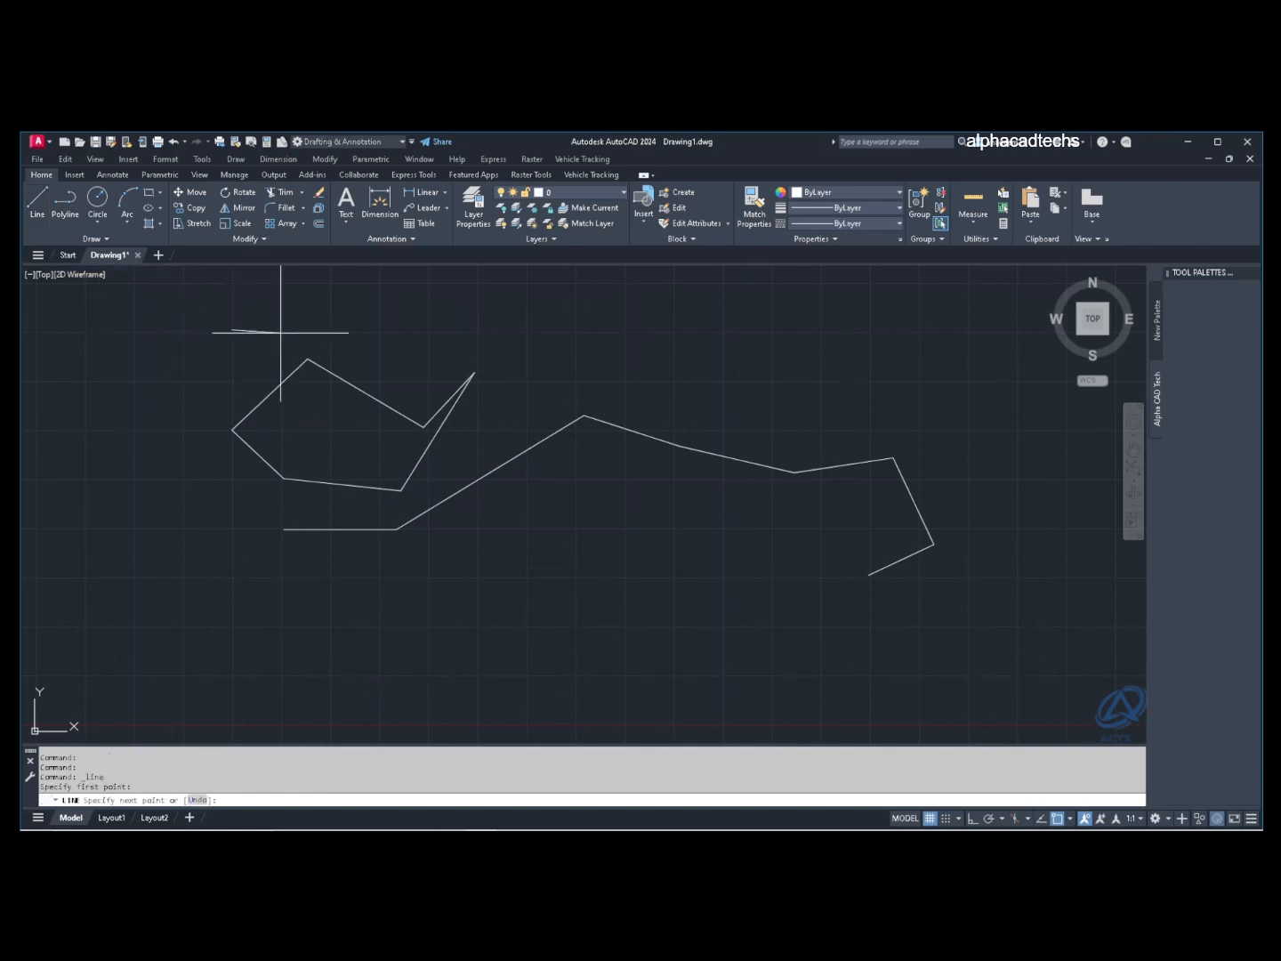
{"action": "left_click", "coordinate": [820, 330]}
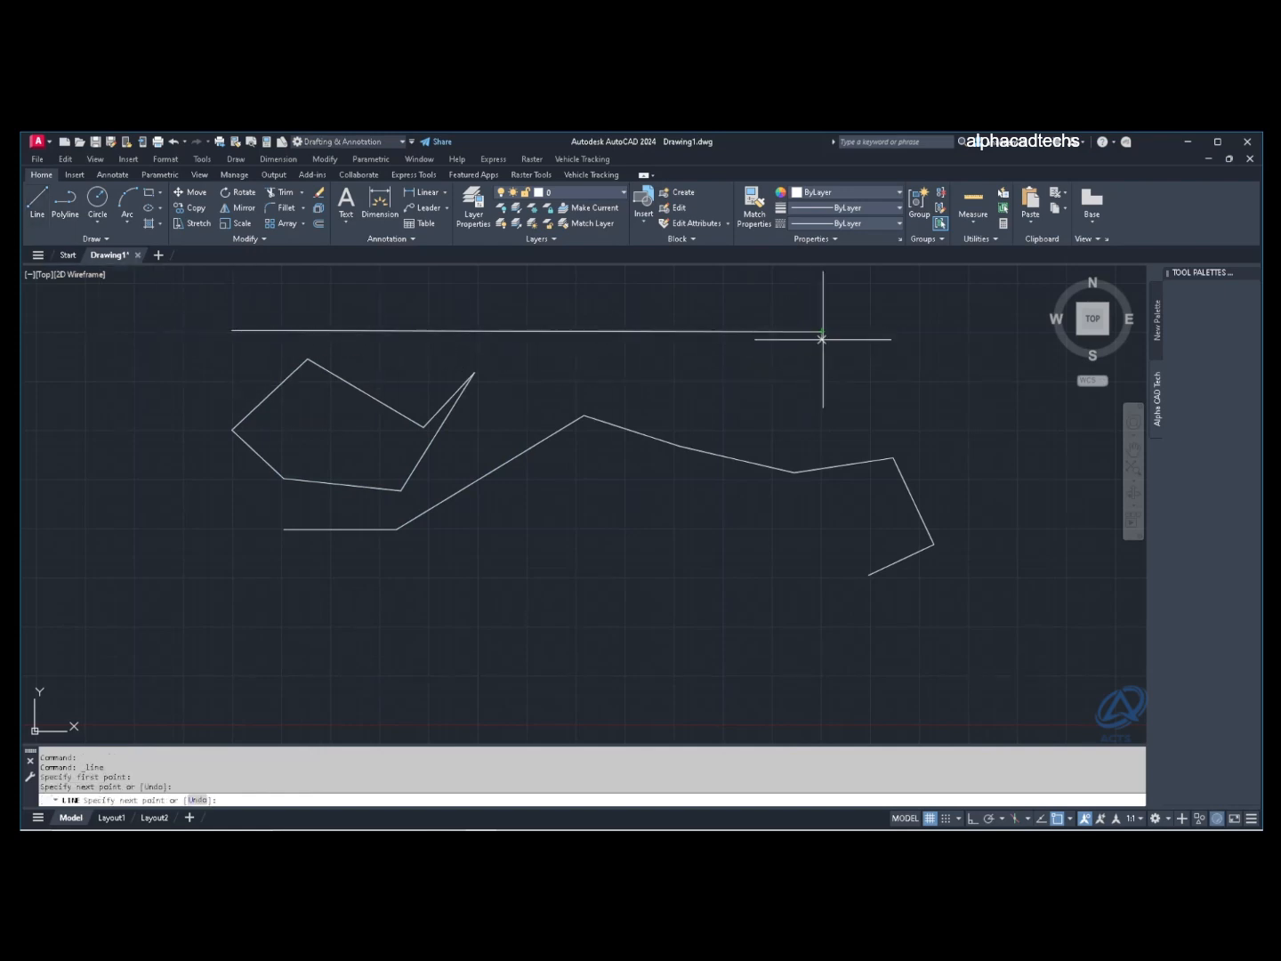
{"action": "left_click", "coordinate": [820, 627]}
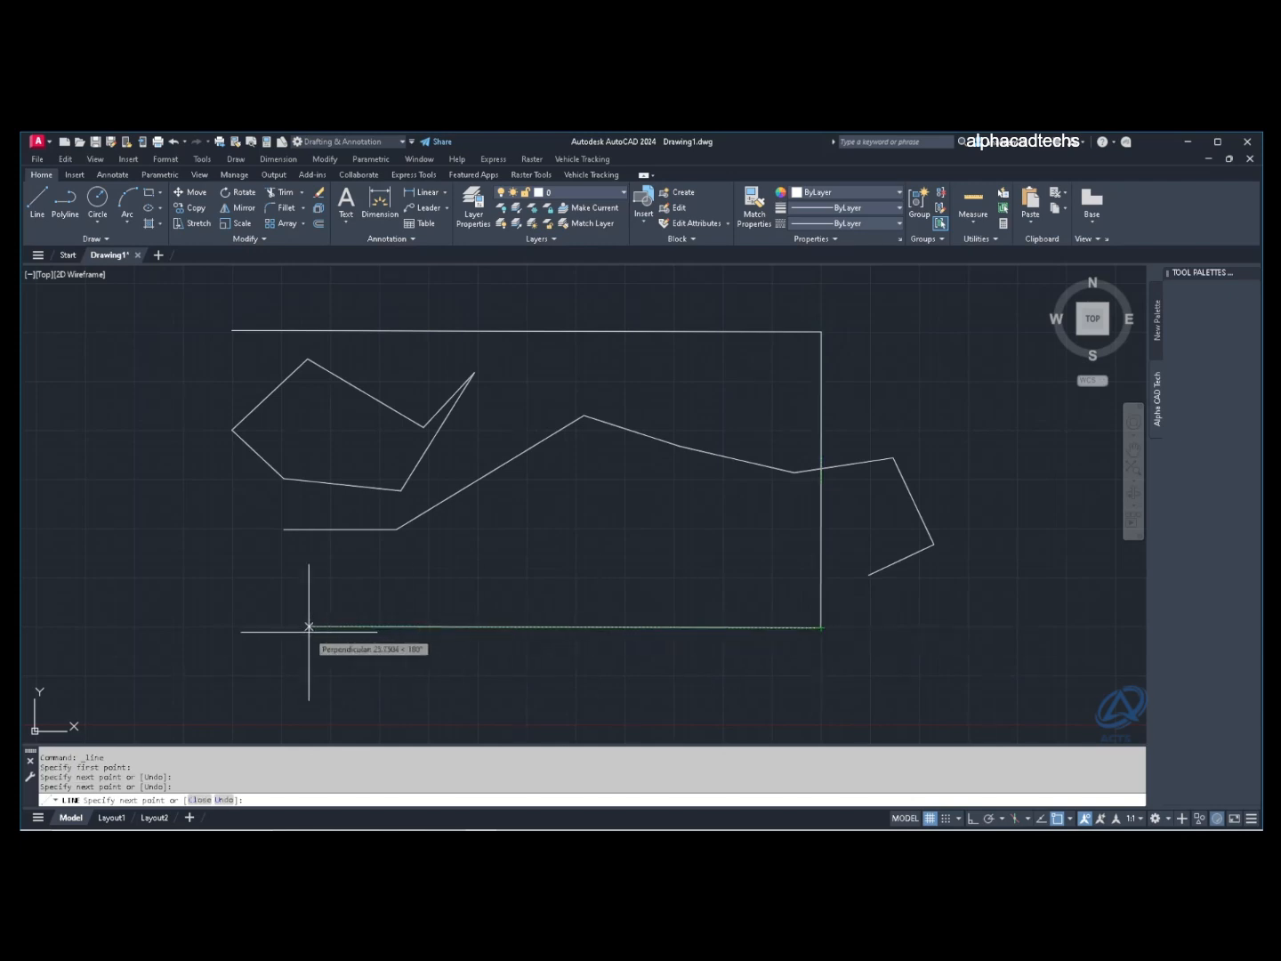
{"action": "left_click", "coordinate": [229, 628]}
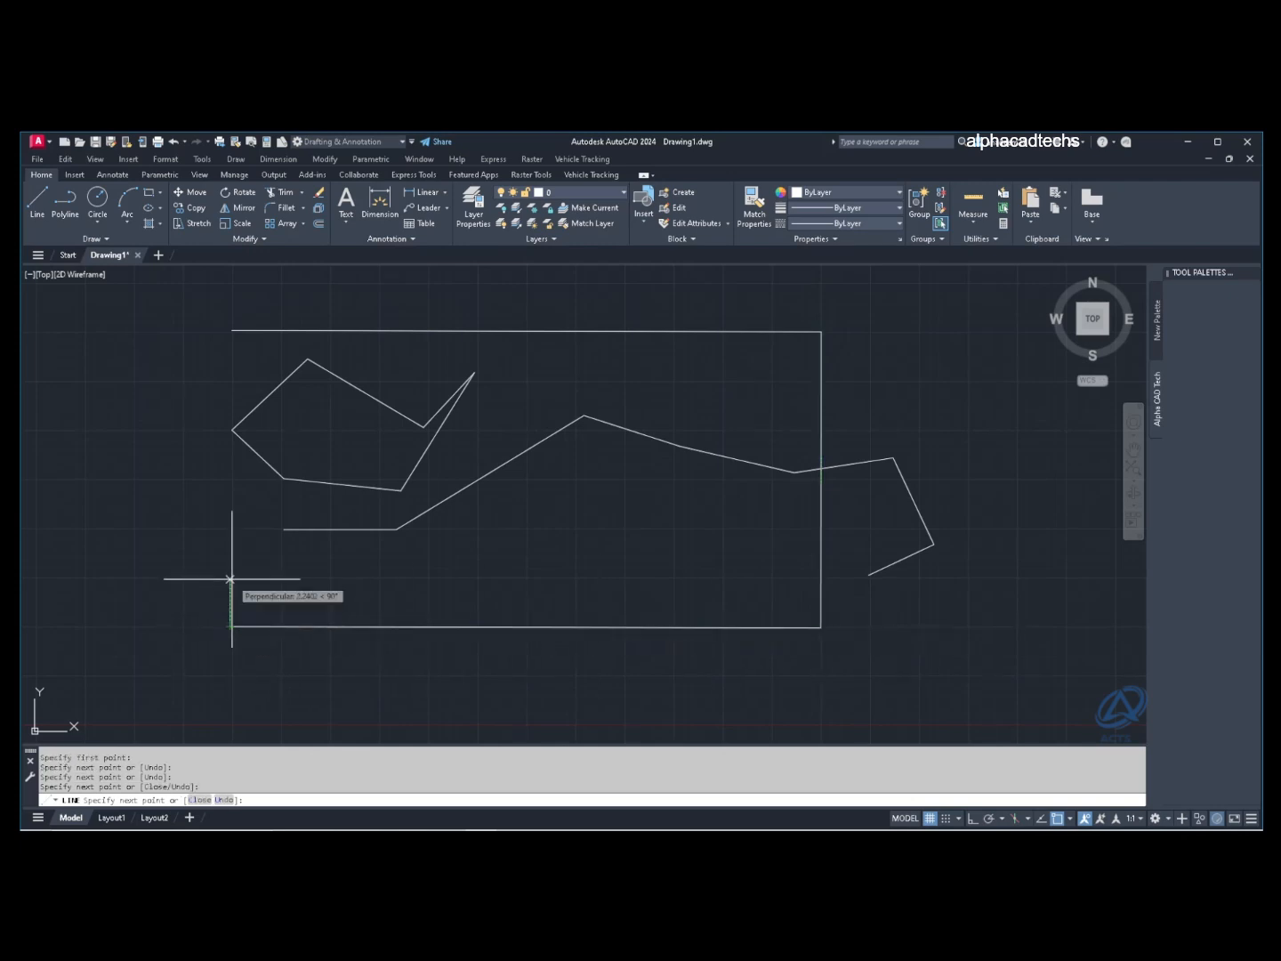
{"action": "left_click", "coordinate": [231, 331]}
{"action": "key", "text": "Return"}
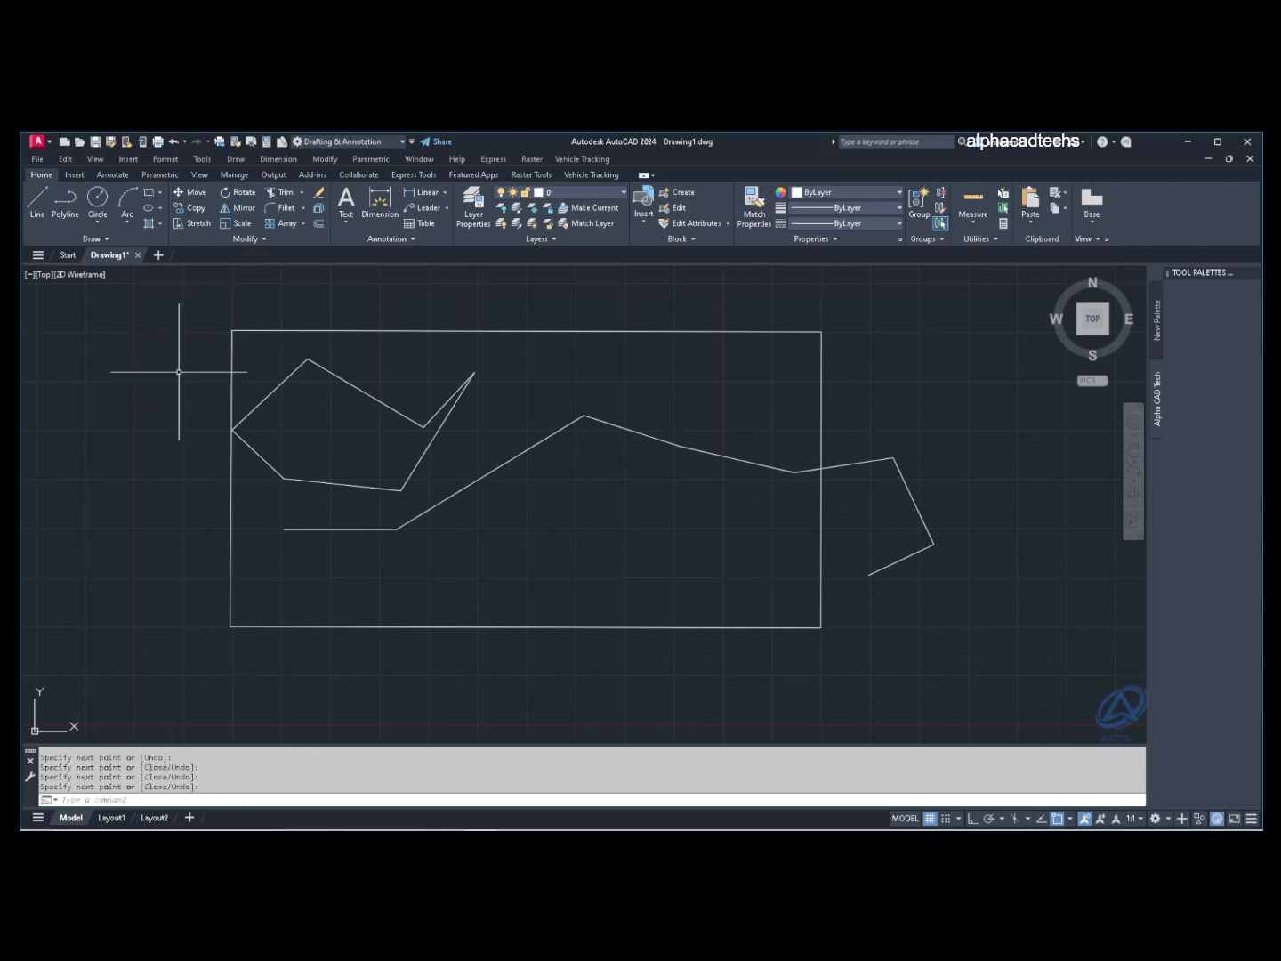
Step: Crossing-select the frame's edges and the middle lines, then clear the selection
{"action": "left_click", "coordinate": [283, 349]}
{"action": "left_click", "coordinate": [198, 329]}
{"action": "left_click", "coordinate": [485, 507]}
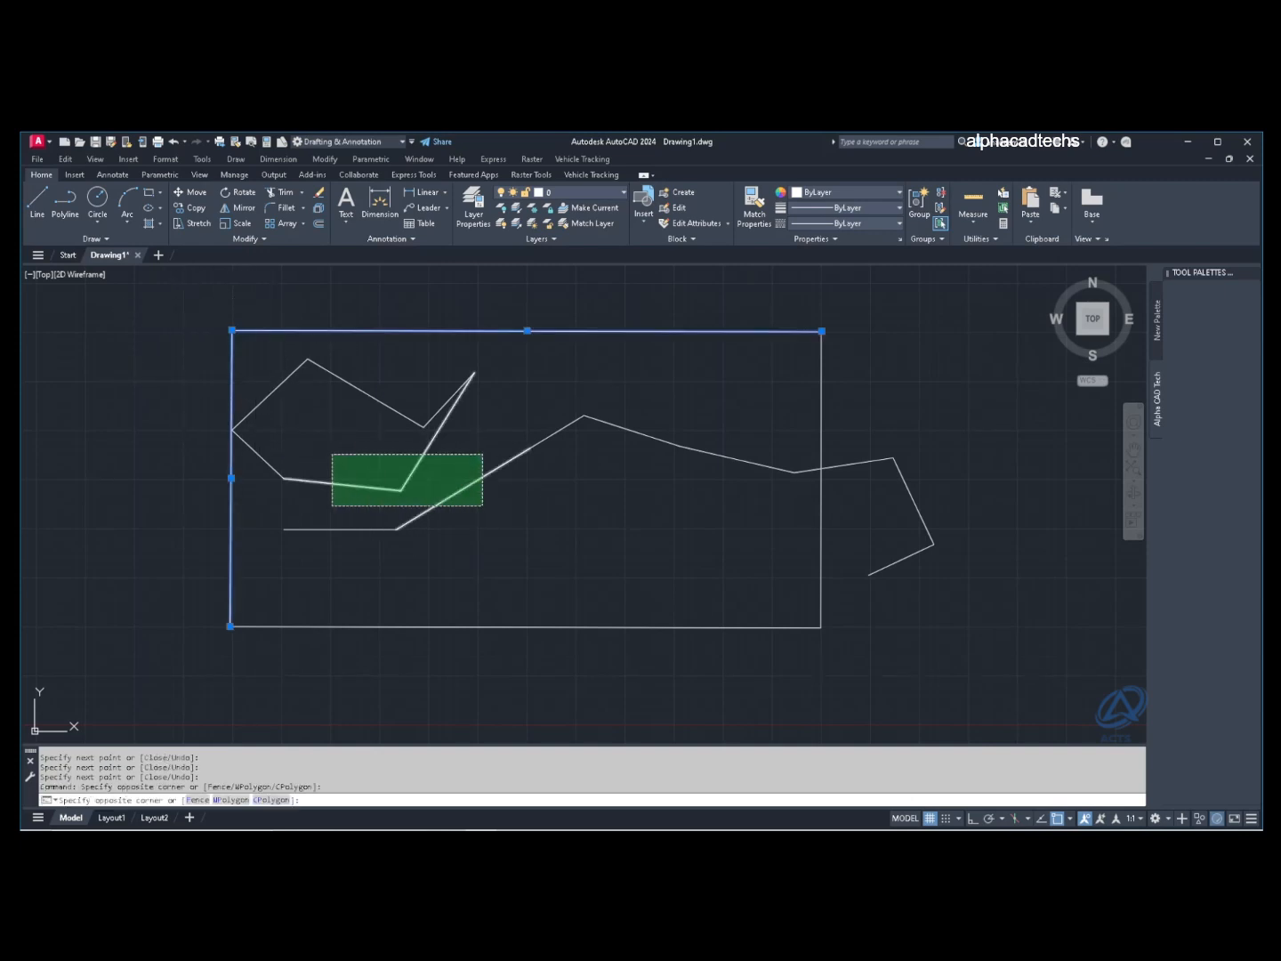
{"action": "left_click", "coordinate": [335, 451]}
{"action": "key", "text": "Escape"}
{"action": "key", "text": "Escape"}
{"action": "key", "text": "Escape"}
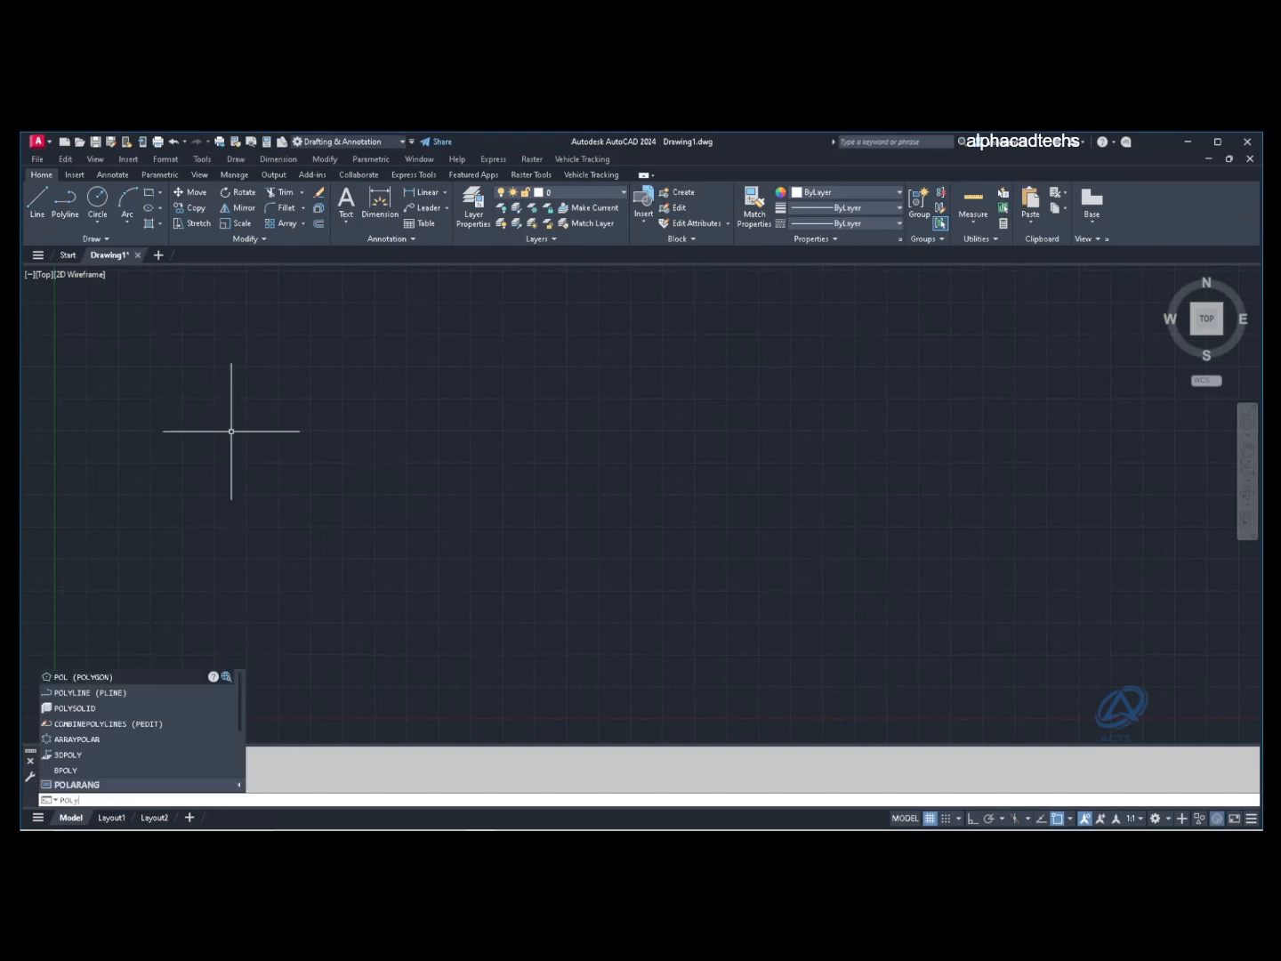
Step: Draw an open five-vertex zigzag polyline and select it to show it is one object
{"action": "key", "text": "Return"}
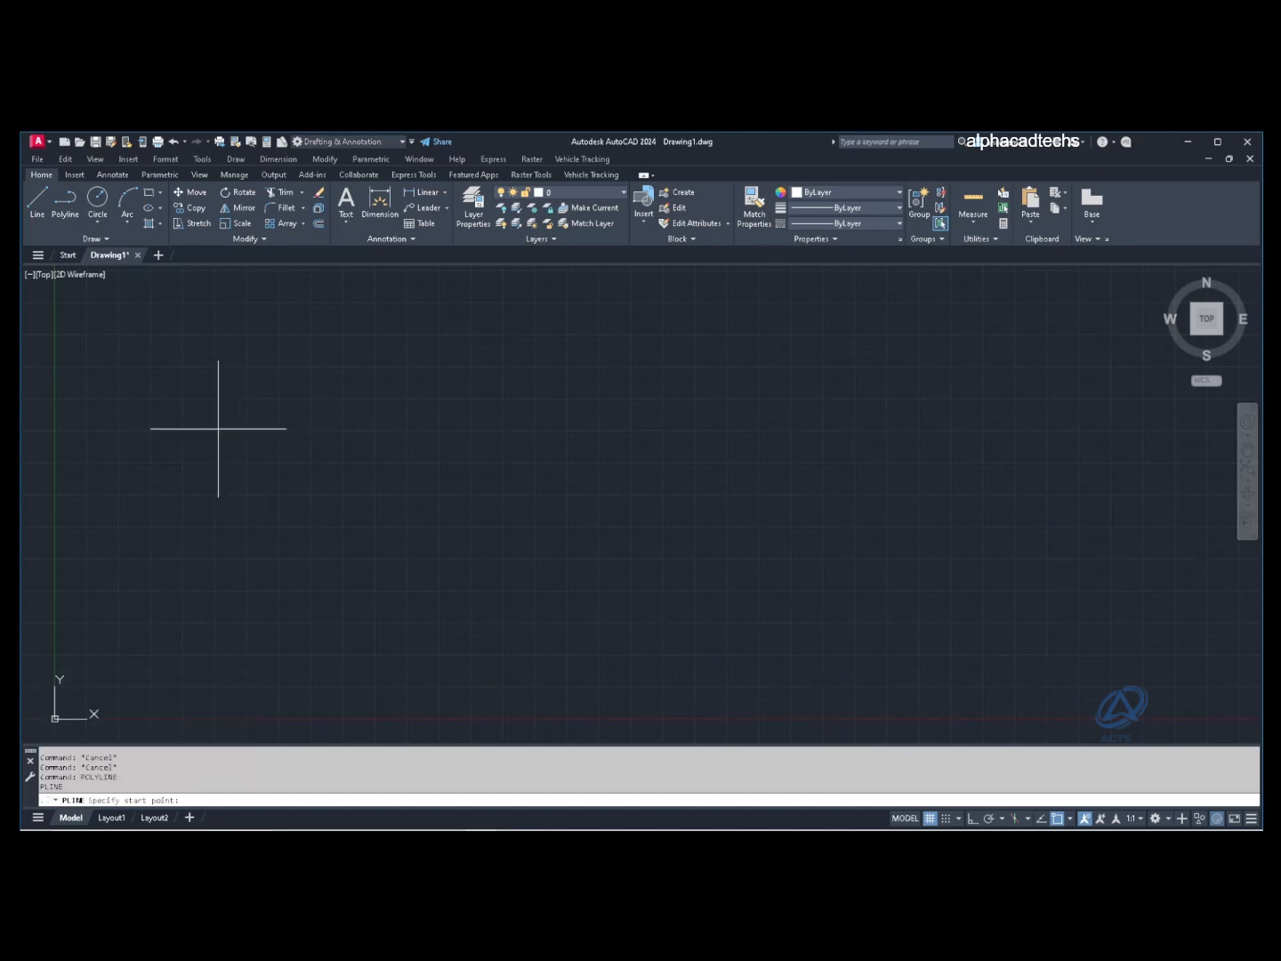
{"action": "left_click", "coordinate": [211, 530]}
{"action": "left_click", "coordinate": [370, 465]}
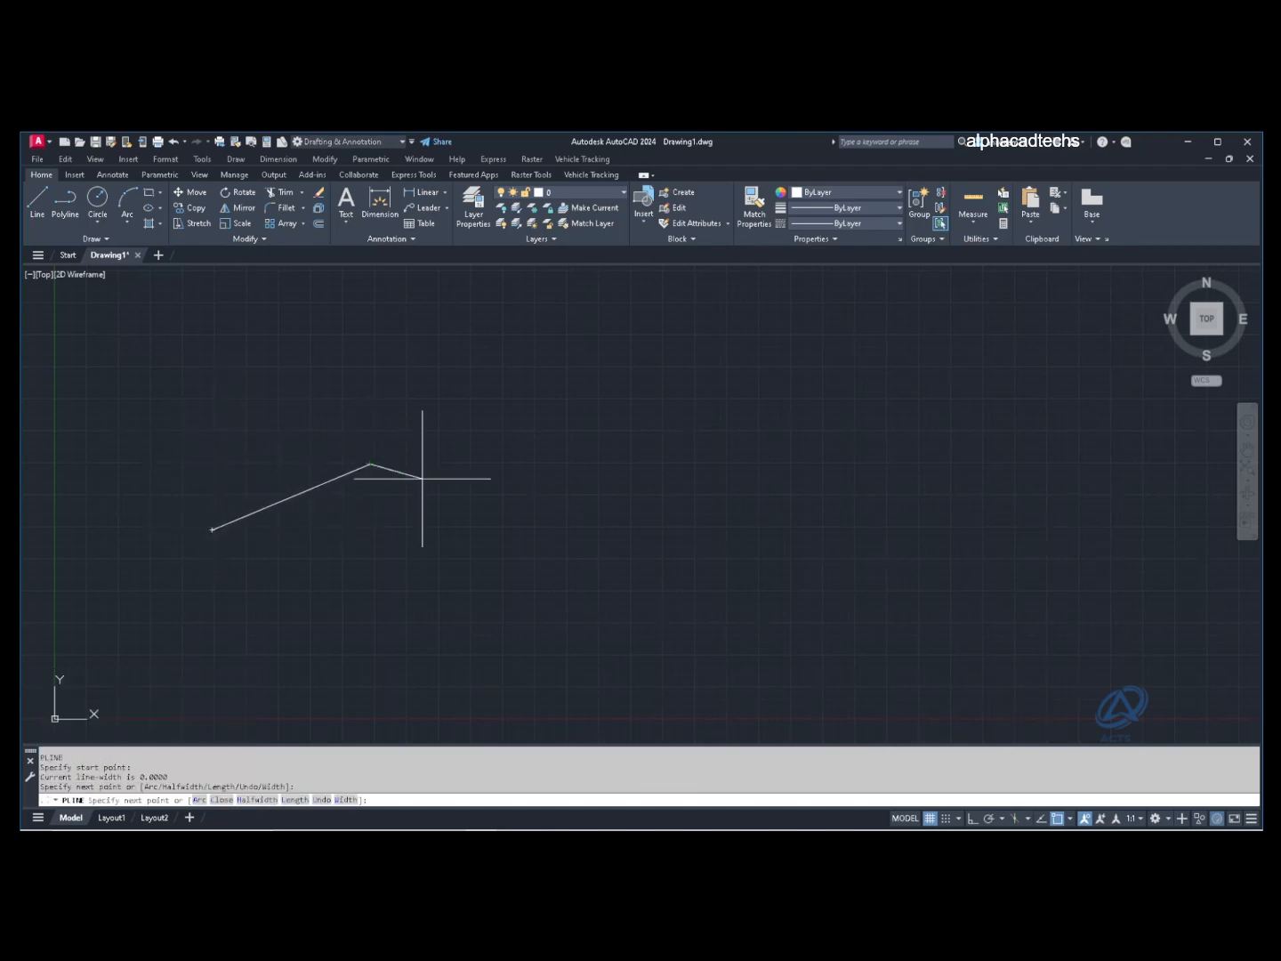
{"action": "left_click", "coordinate": [536, 526]}
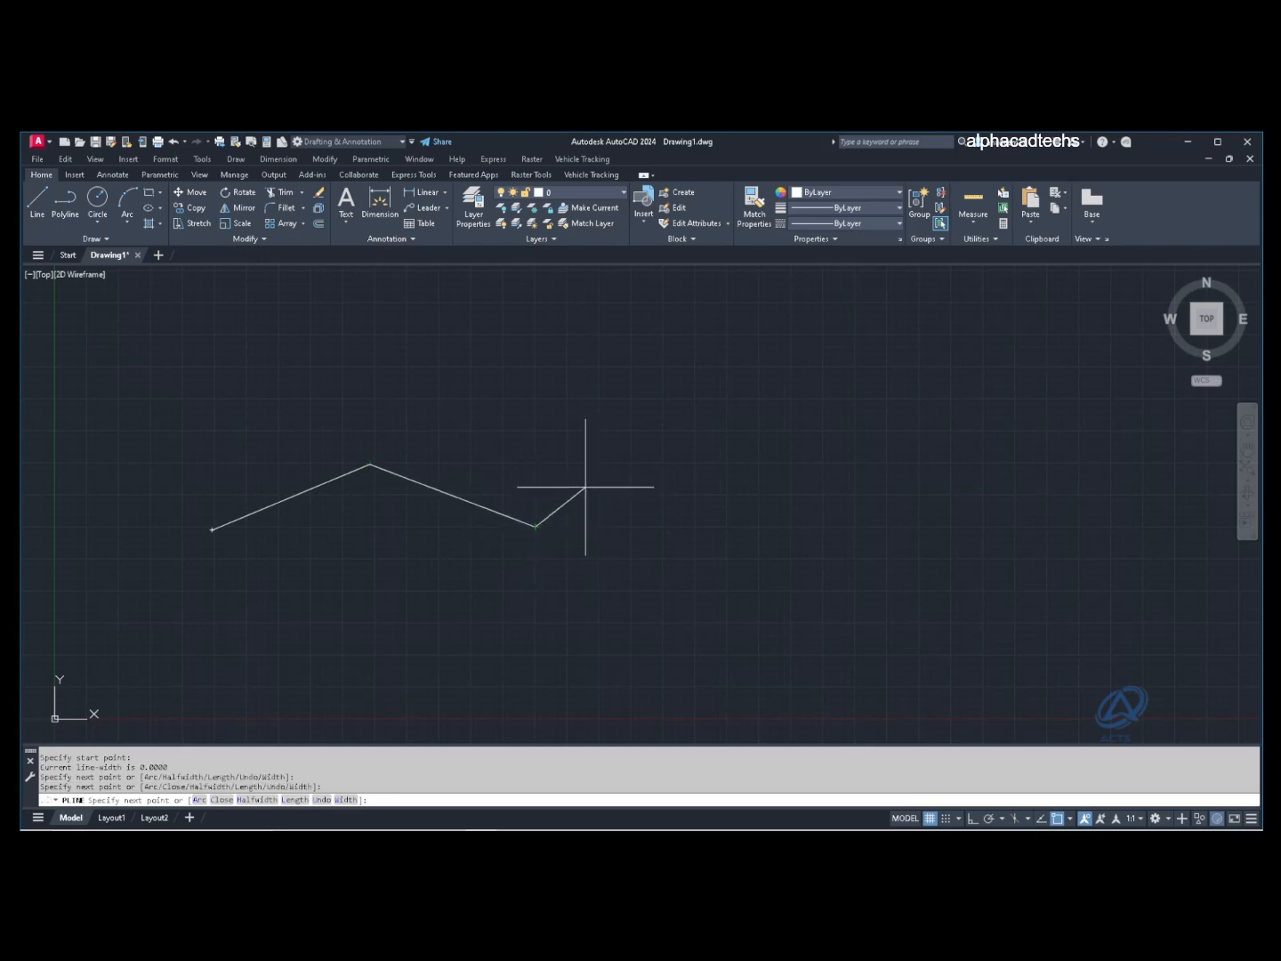
{"action": "left_click", "coordinate": [629, 462]}
{"action": "left_click", "coordinate": [791, 461]}
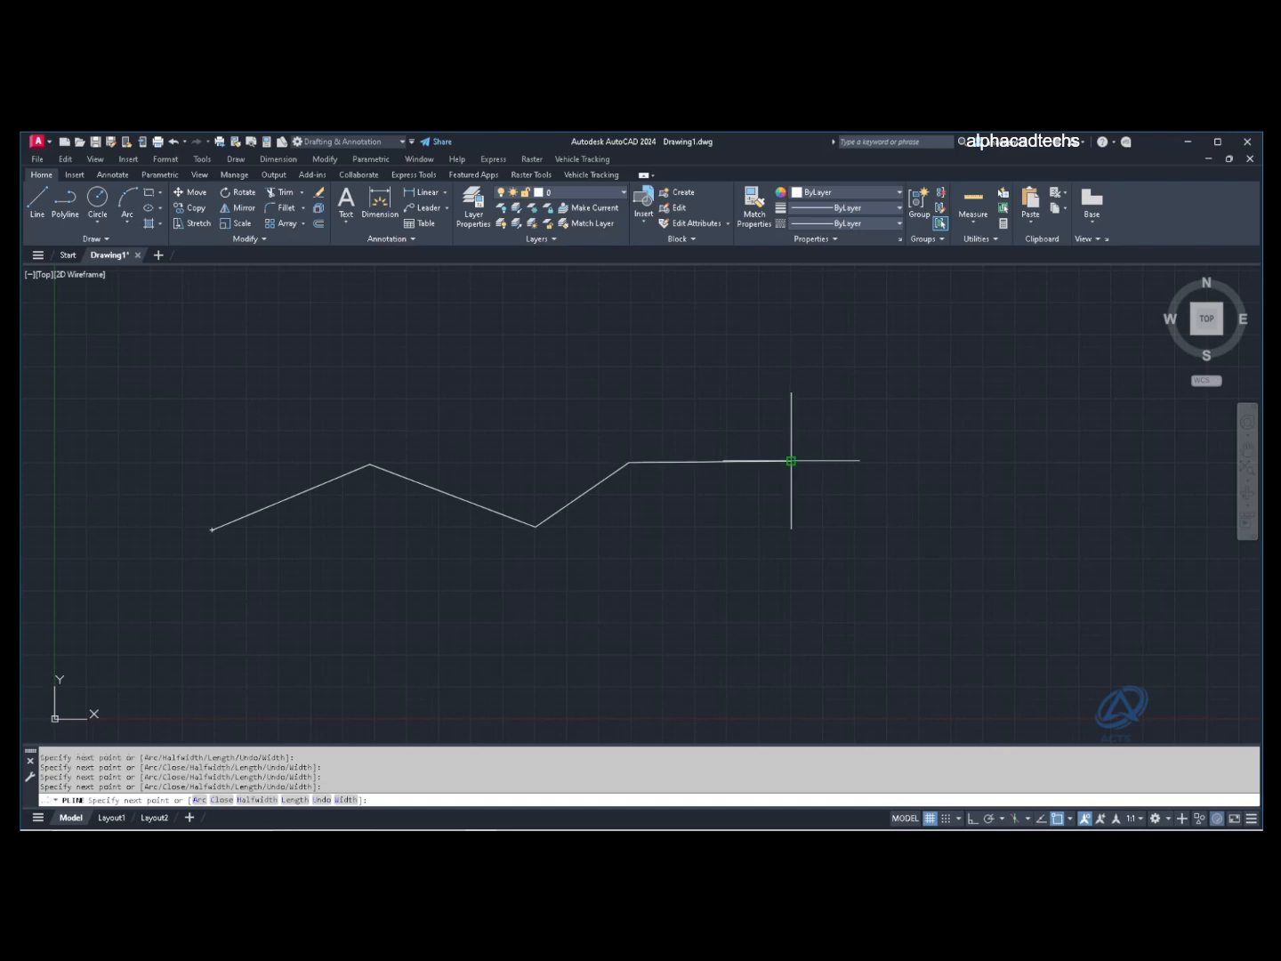
{"action": "key", "text": "Return"}
{"action": "left_click", "coordinate": [709, 461]}
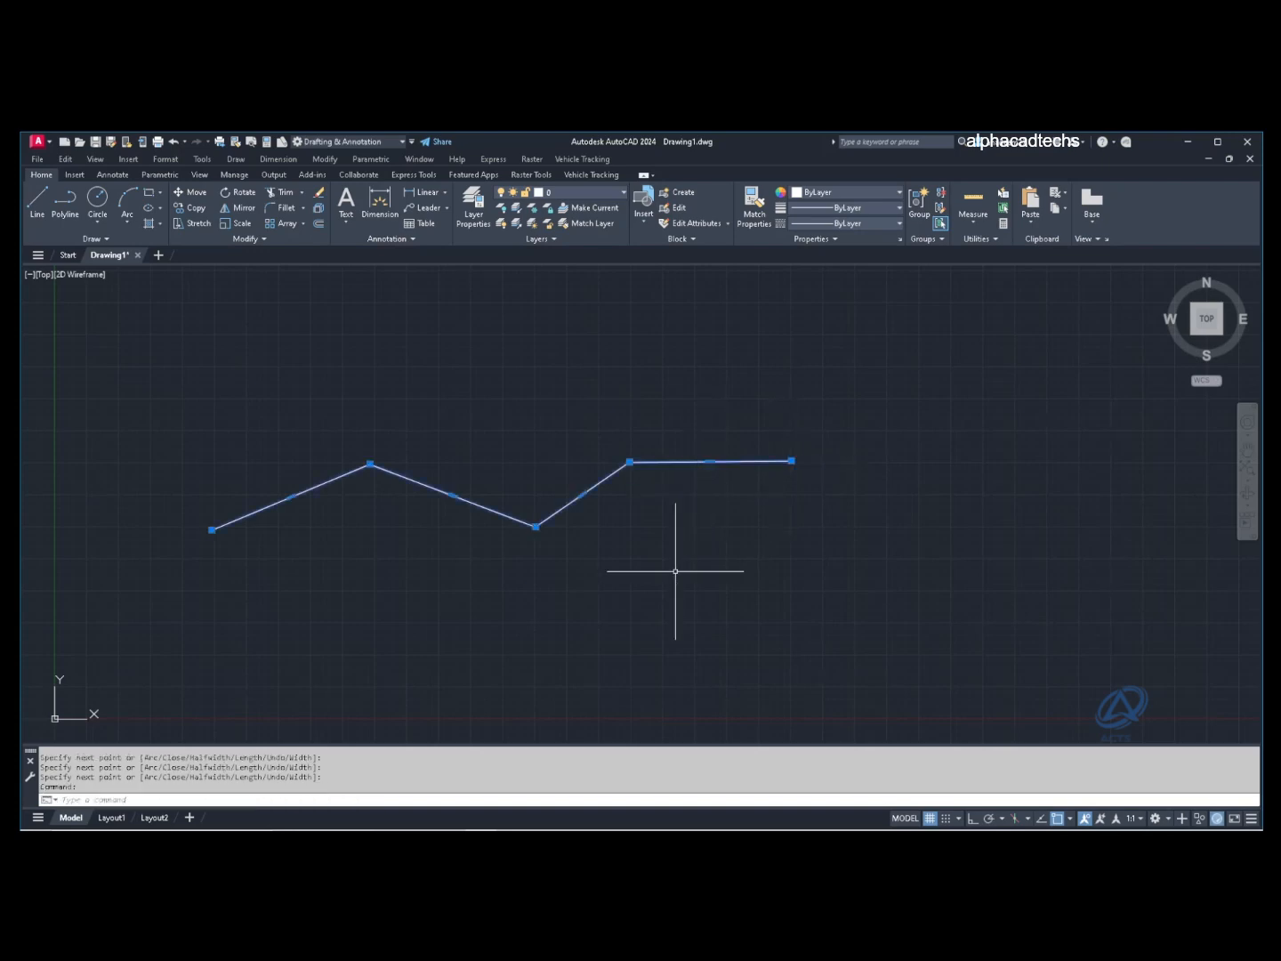
{"action": "key", "text": "Escape"}
{"action": "key", "text": "Escape"}
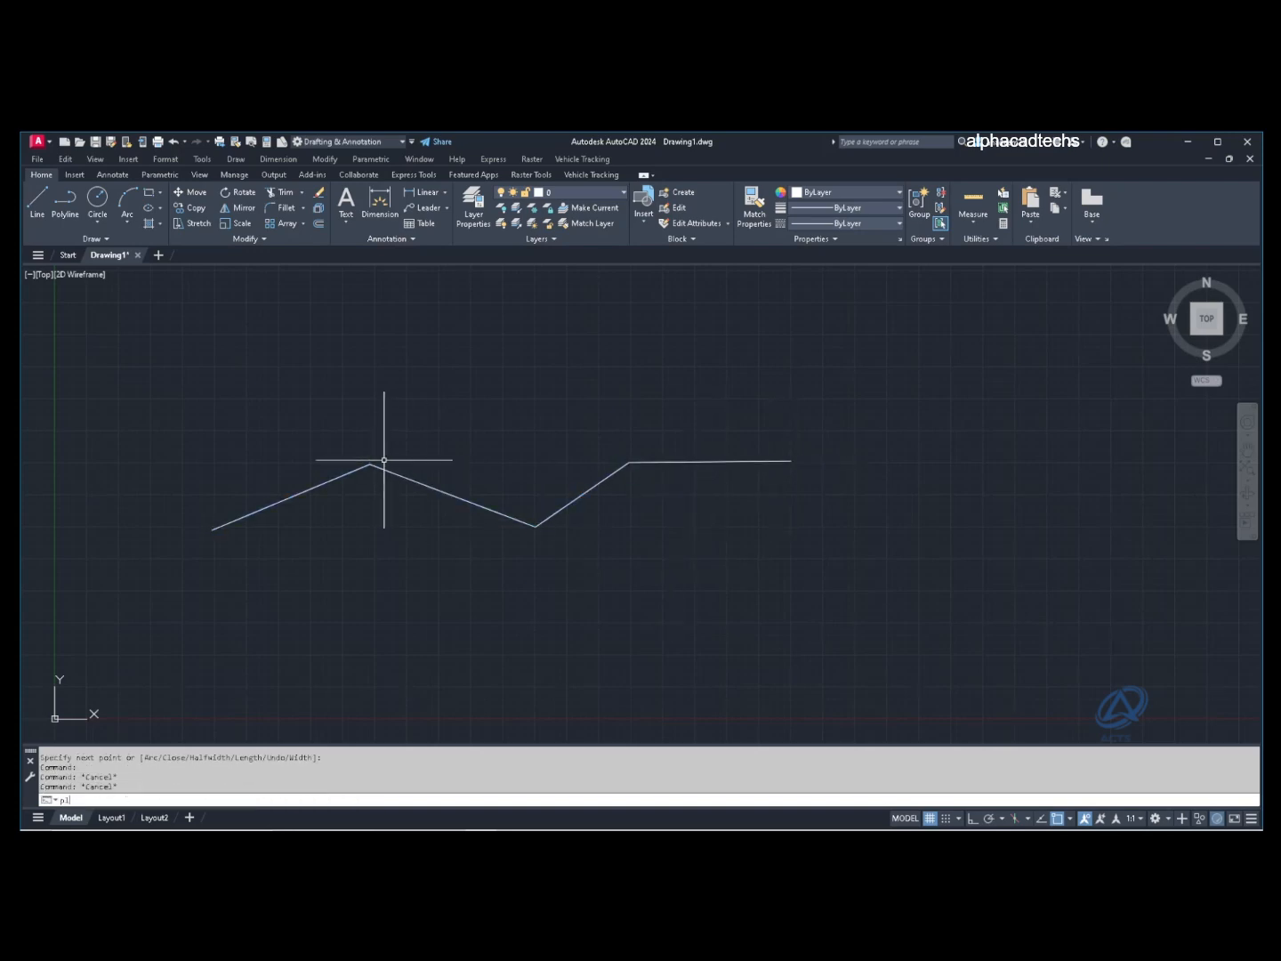
Step: Draw a square polyline above the zigzag with PL, closing it with C
{"action": "type", "text": "pl"}
{"action": "key", "text": "Return"}
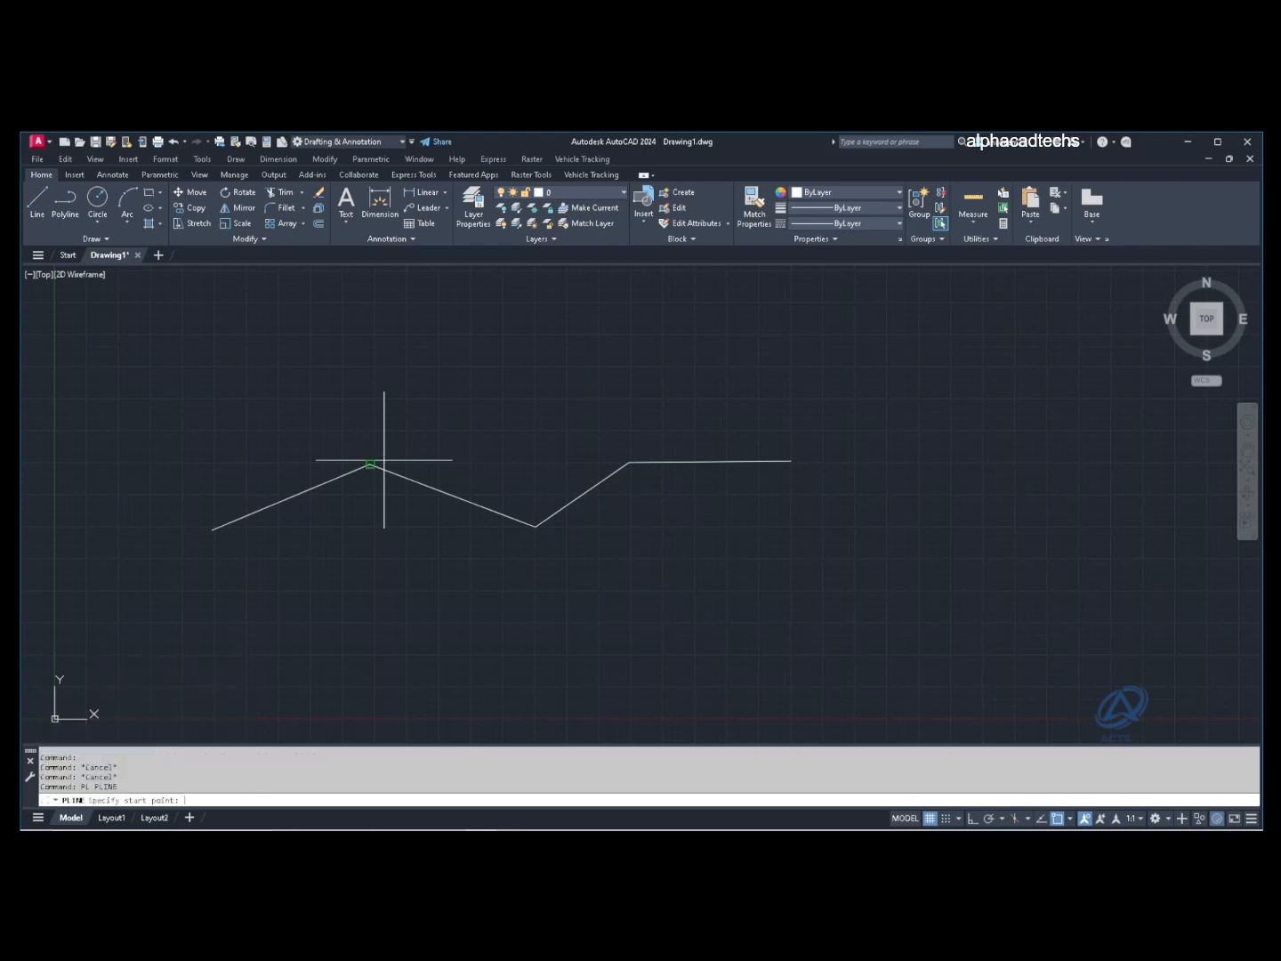
{"action": "left_click", "coordinate": [247, 334]}
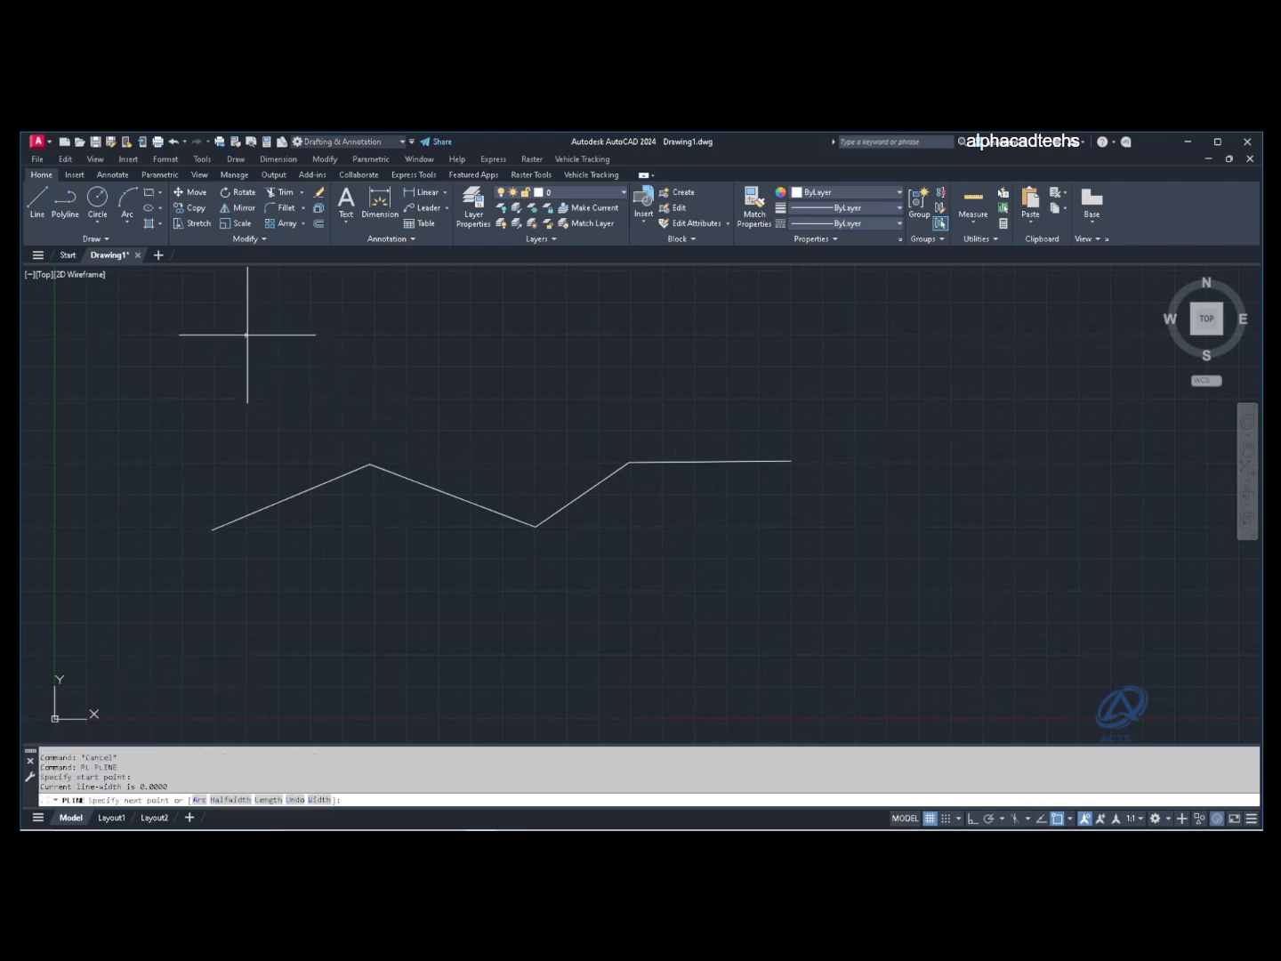
{"action": "left_click", "coordinate": [375, 335]}
{"action": "left_click", "coordinate": [375, 453]}
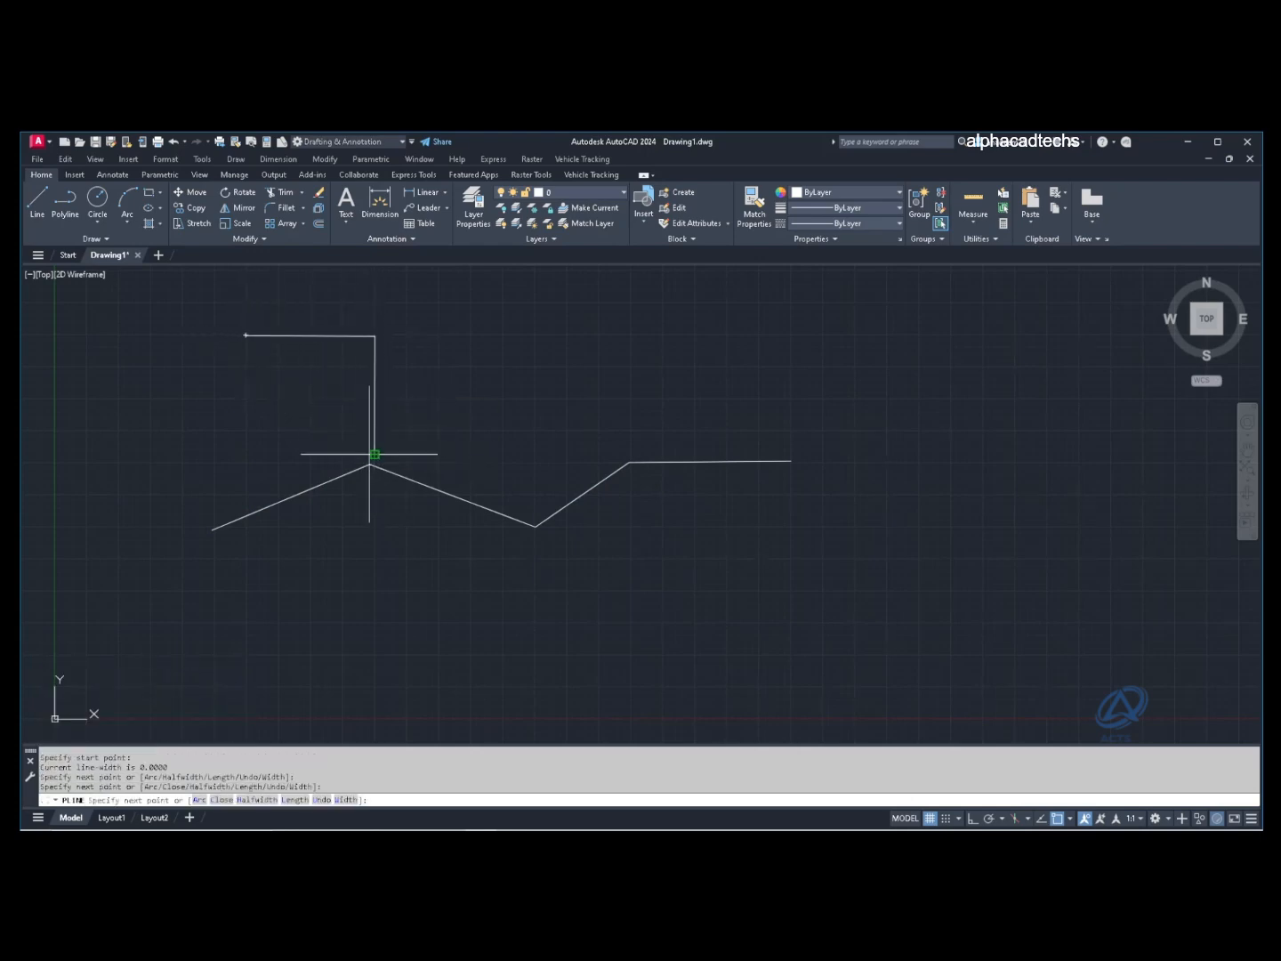
{"action": "left_click", "coordinate": [246, 454]}
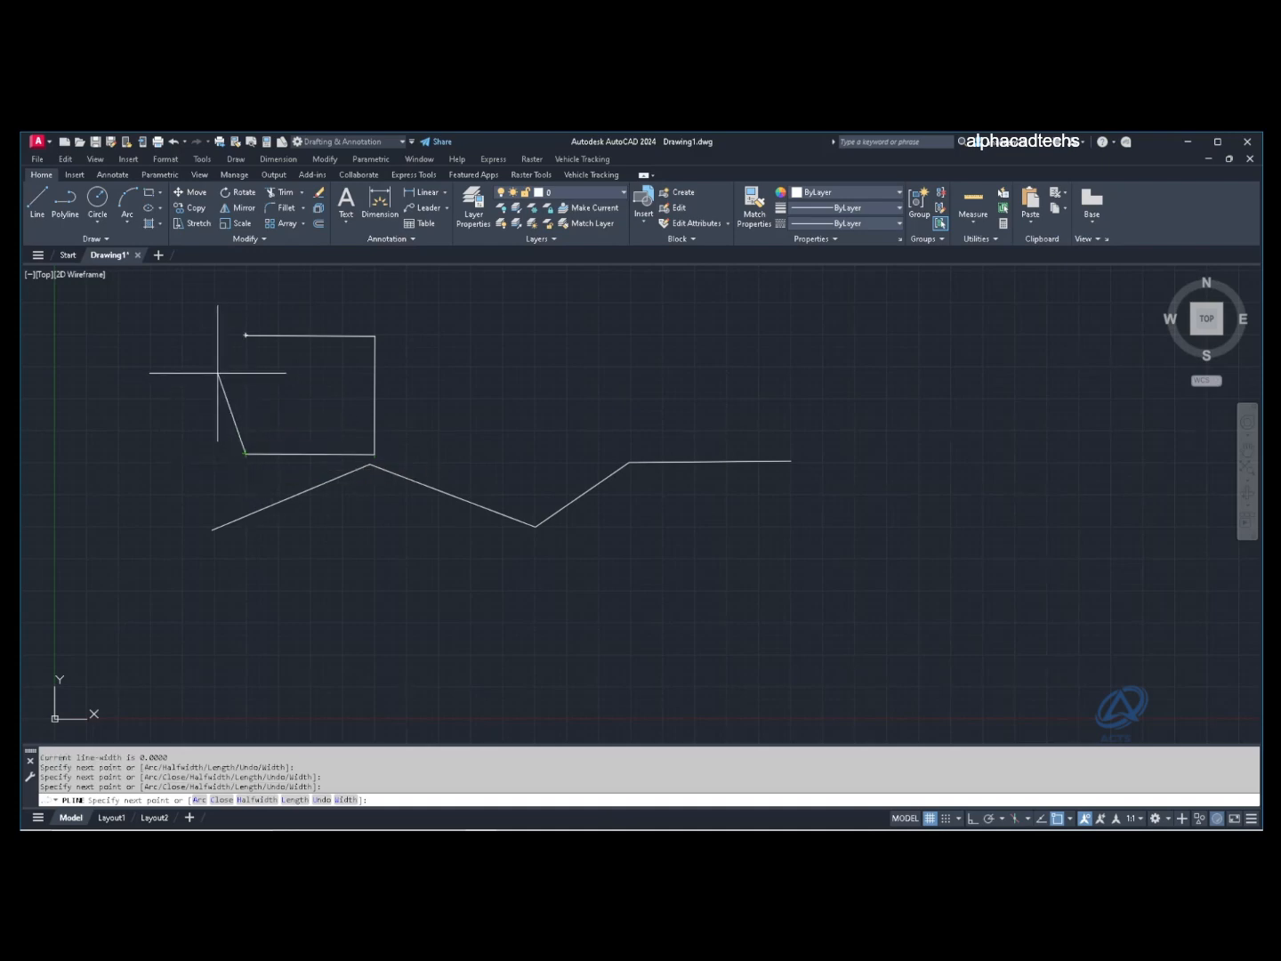
{"action": "type", "text": "c"}
{"action": "key", "text": "Return"}
Step: Select the square and the zigzag to check each is a single object, then deselect
{"action": "left_click", "coordinate": [390, 392]}
{"action": "left_click", "coordinate": [356, 372]}
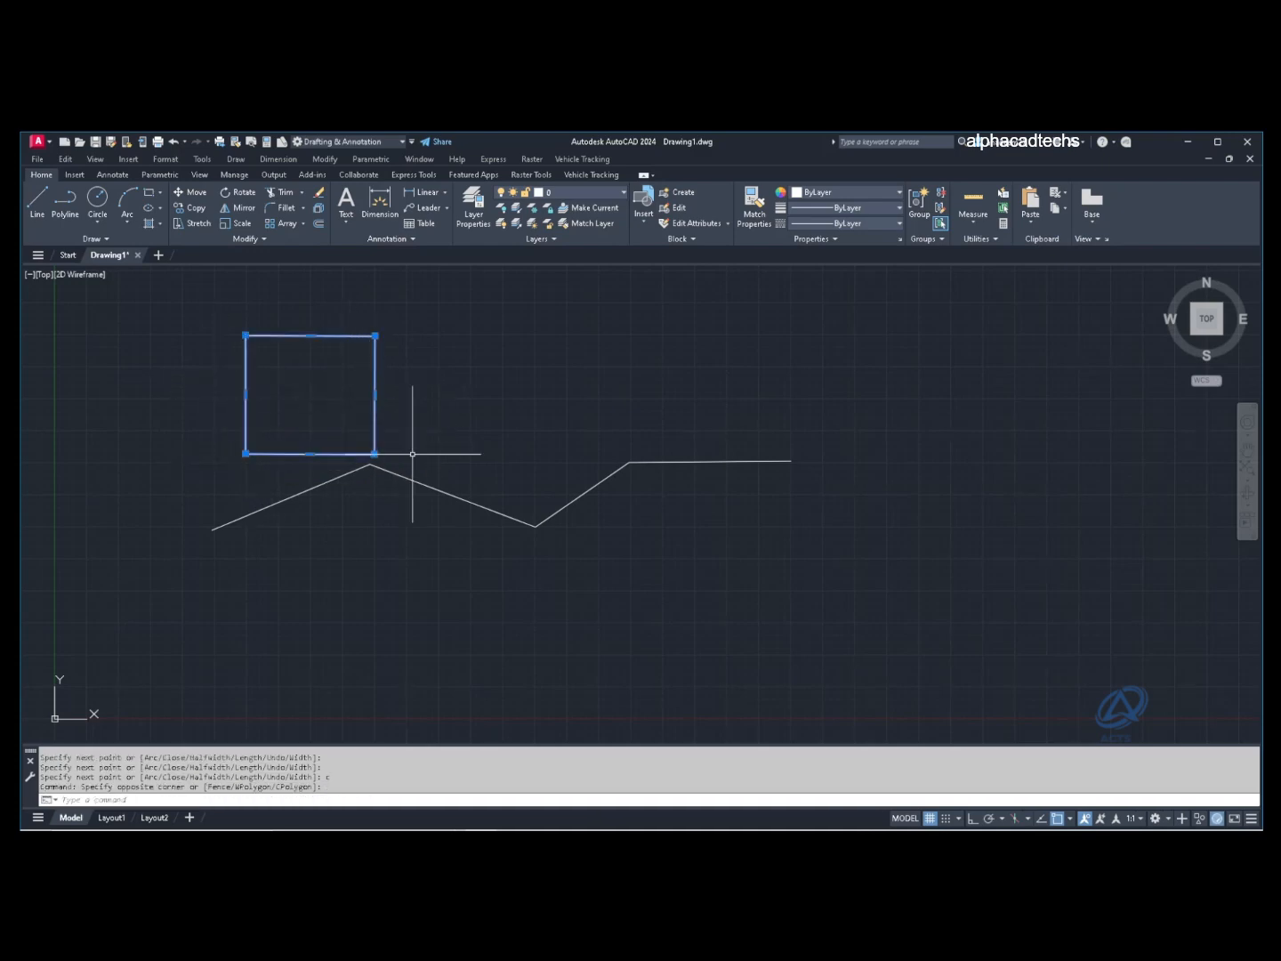
{"action": "left_click", "coordinate": [404, 473]}
{"action": "left_click", "coordinate": [394, 481]}
{"action": "key", "text": "Escape"}
{"action": "key", "text": "Escape"}
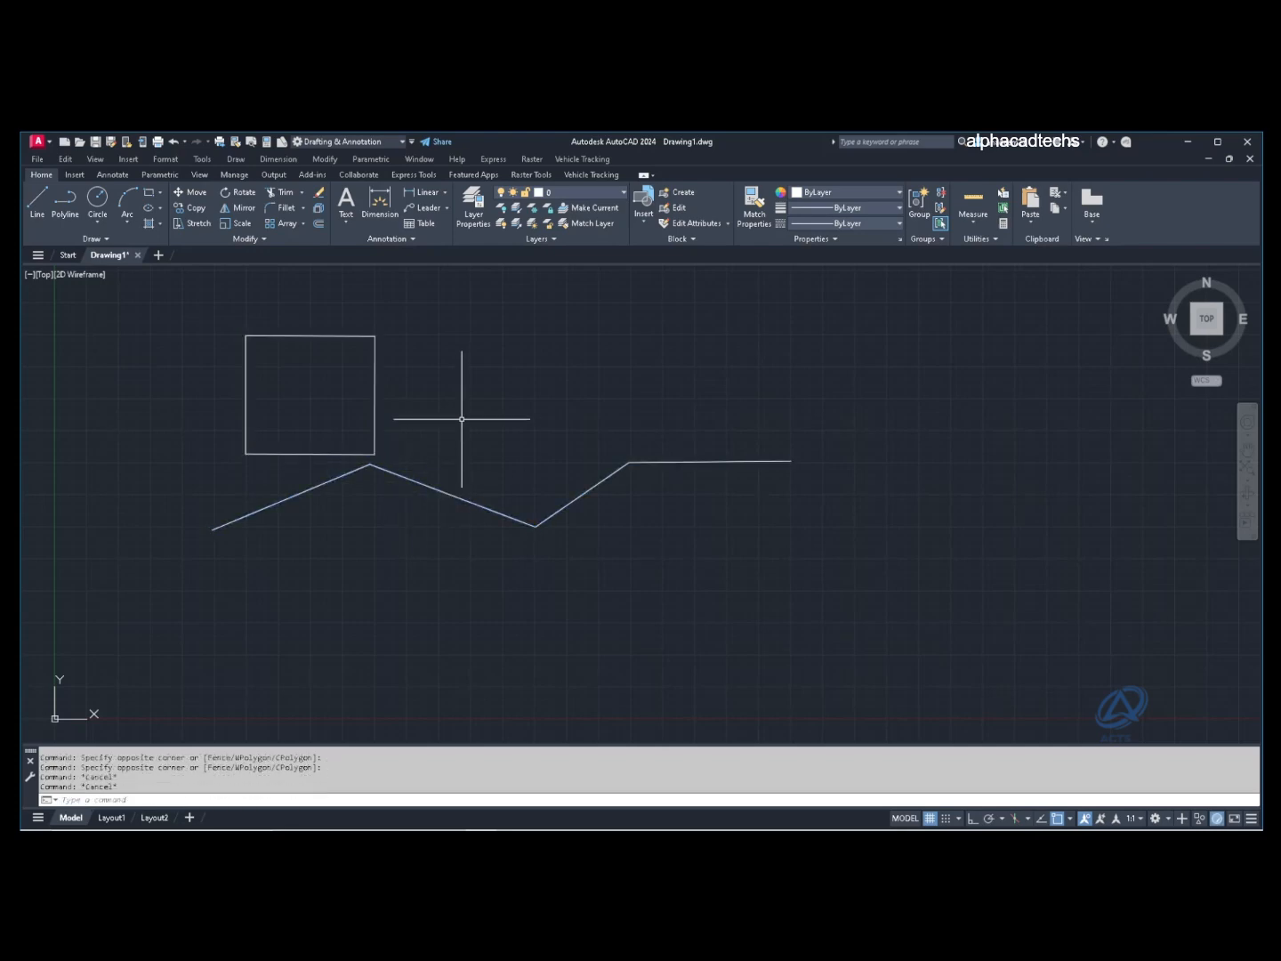
{"action": "left_click", "coordinate": [65, 202]}
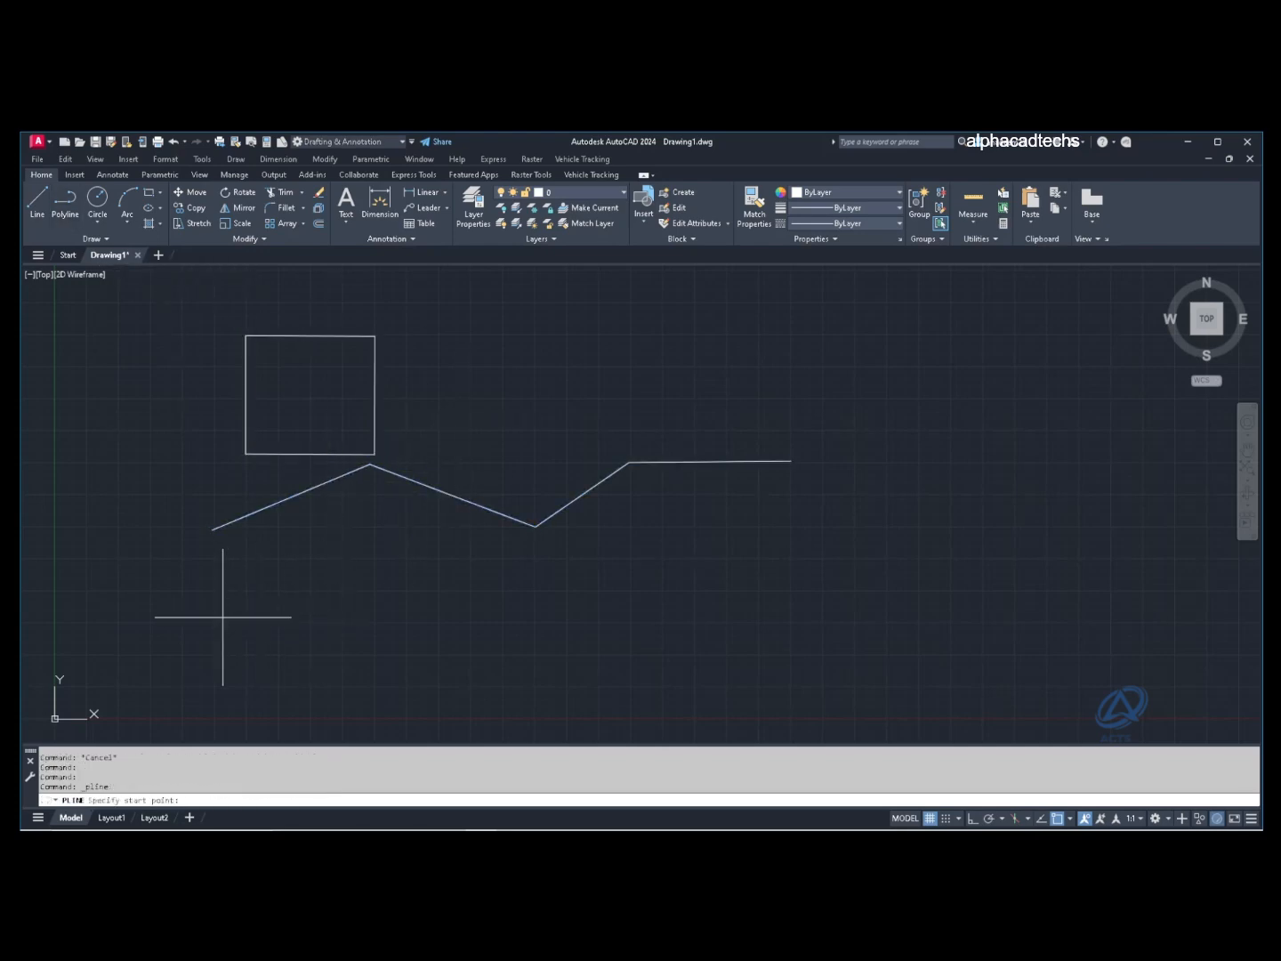
Step: Draw a polyline of two arcs forming an S-curve, then two straight segments rising right
{"action": "left_click", "coordinate": [212, 625]}
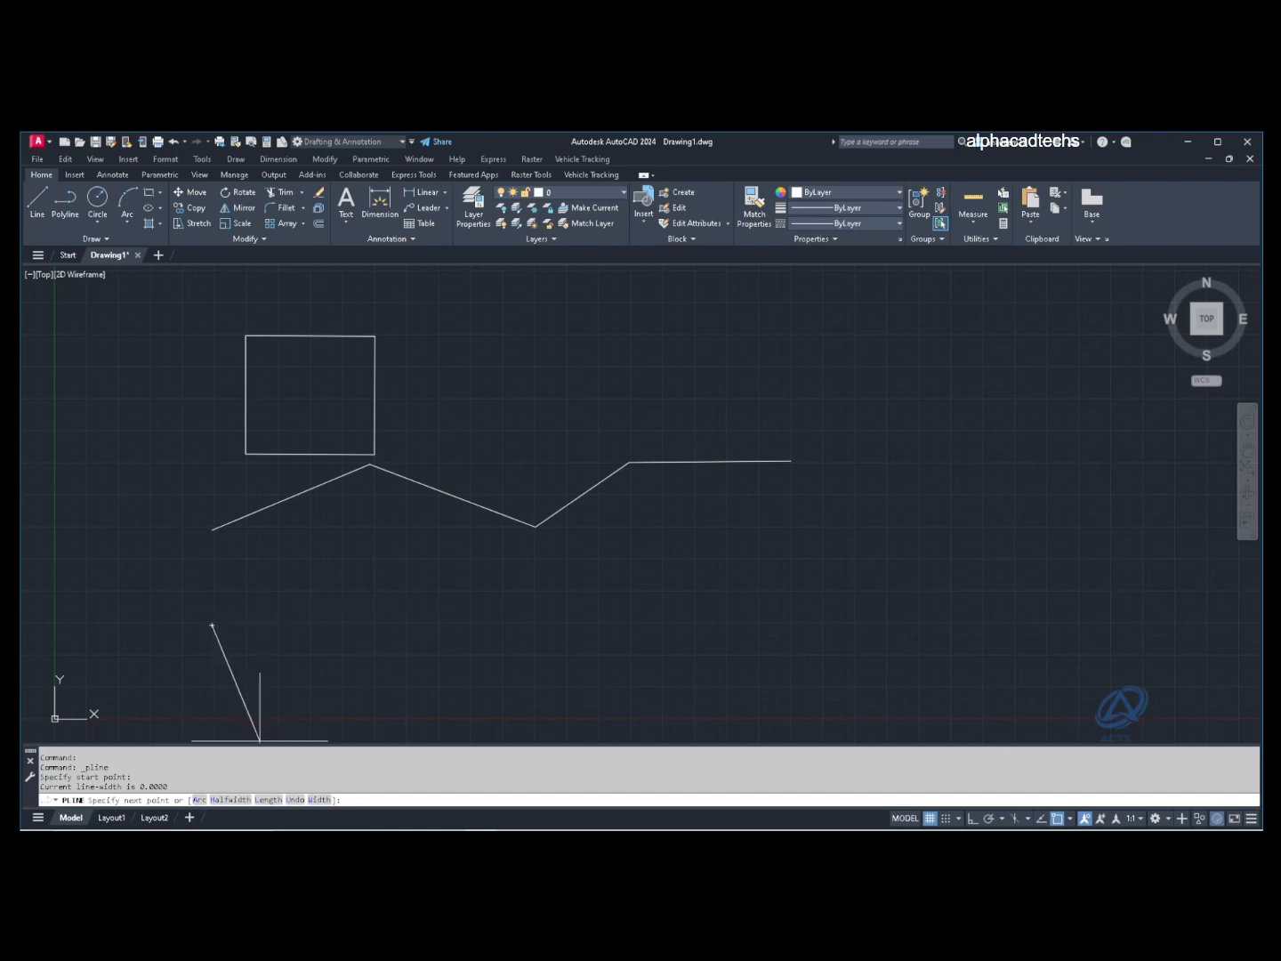
{"action": "type", "text": "A"}
{"action": "key", "text": "Return"}
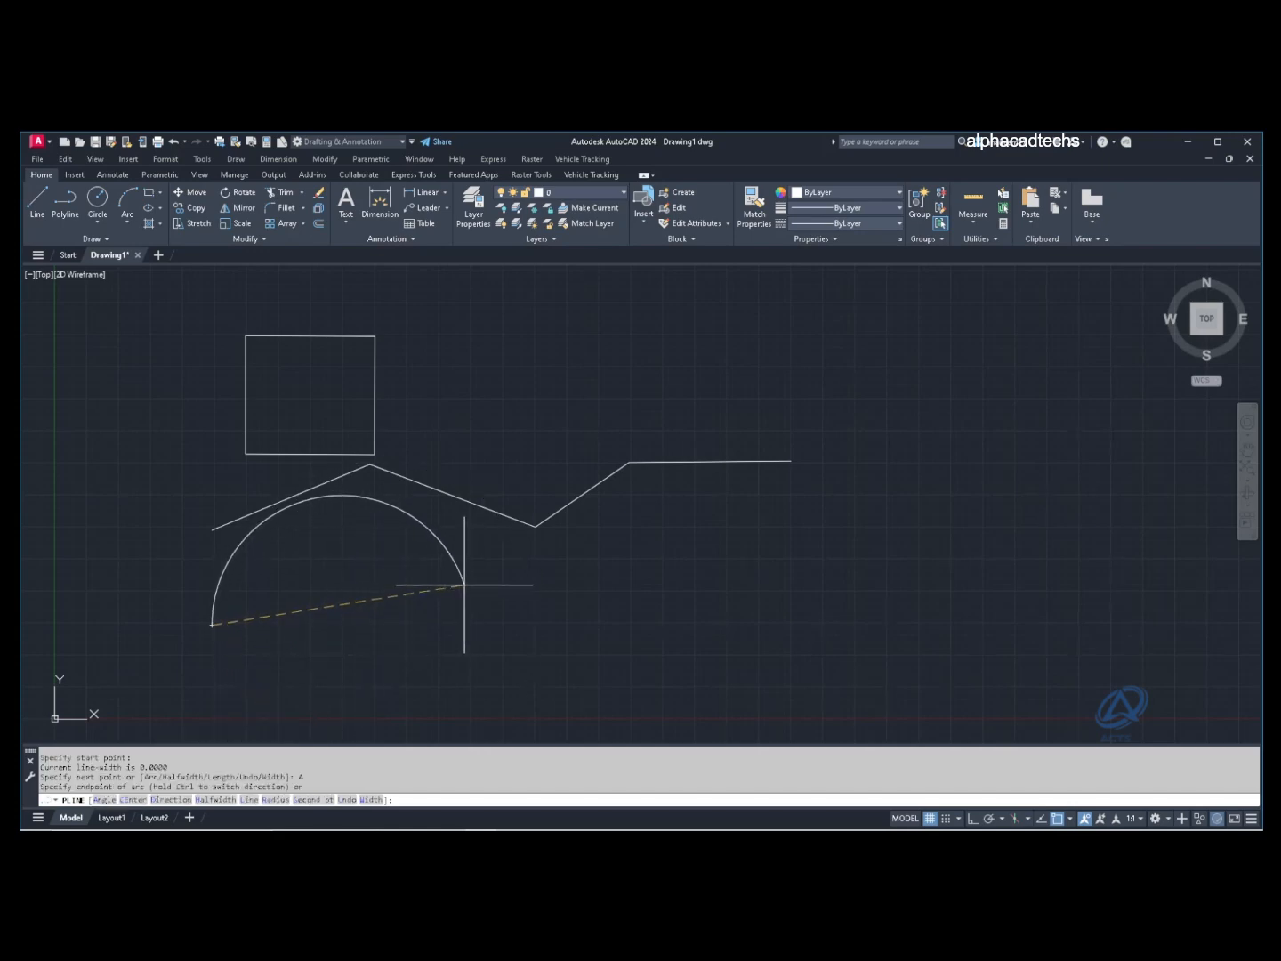
{"action": "left_click", "coordinate": [406, 589]}
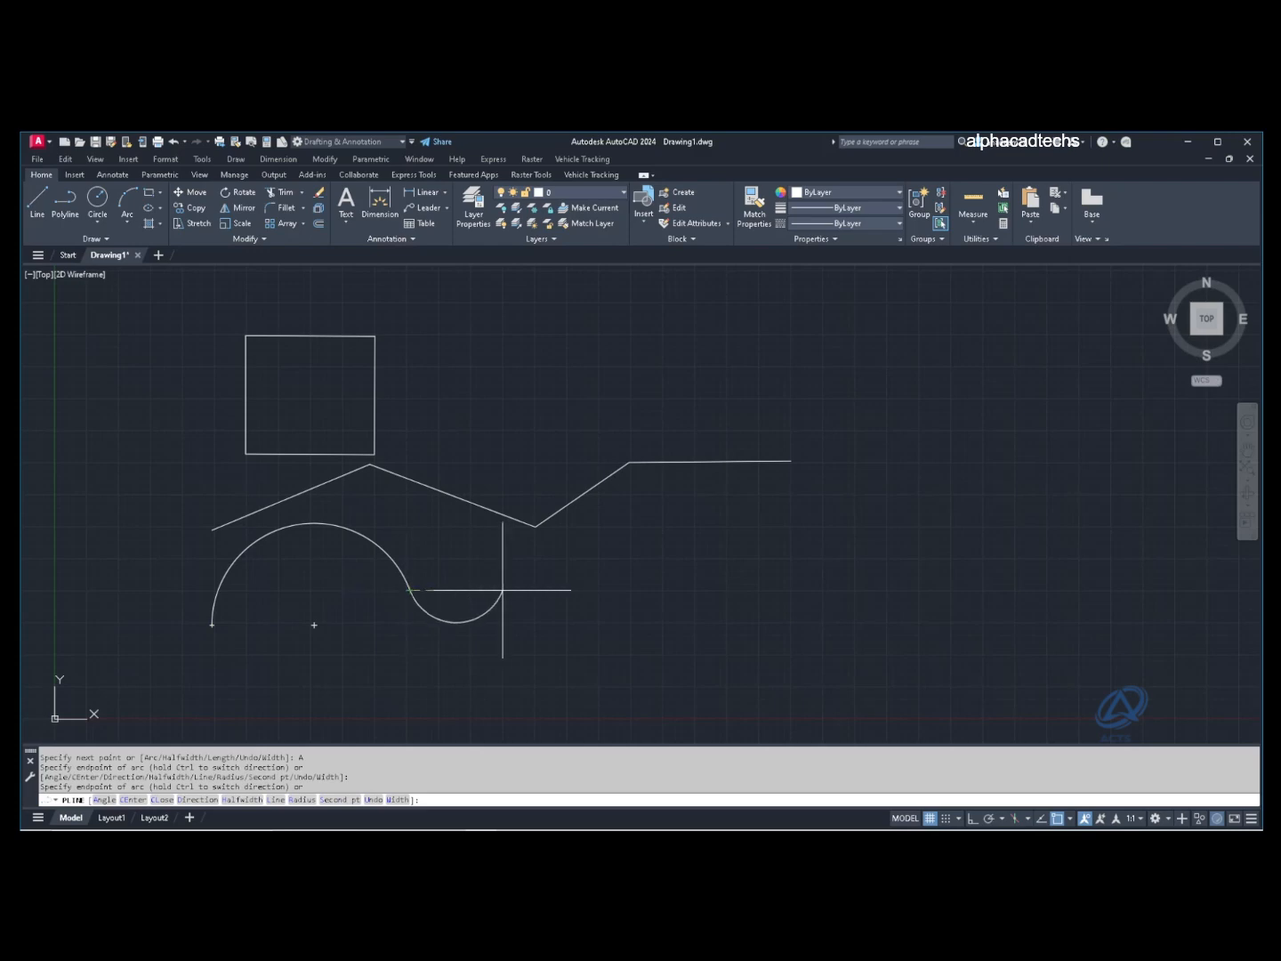
{"action": "left_click", "coordinate": [599, 559]}
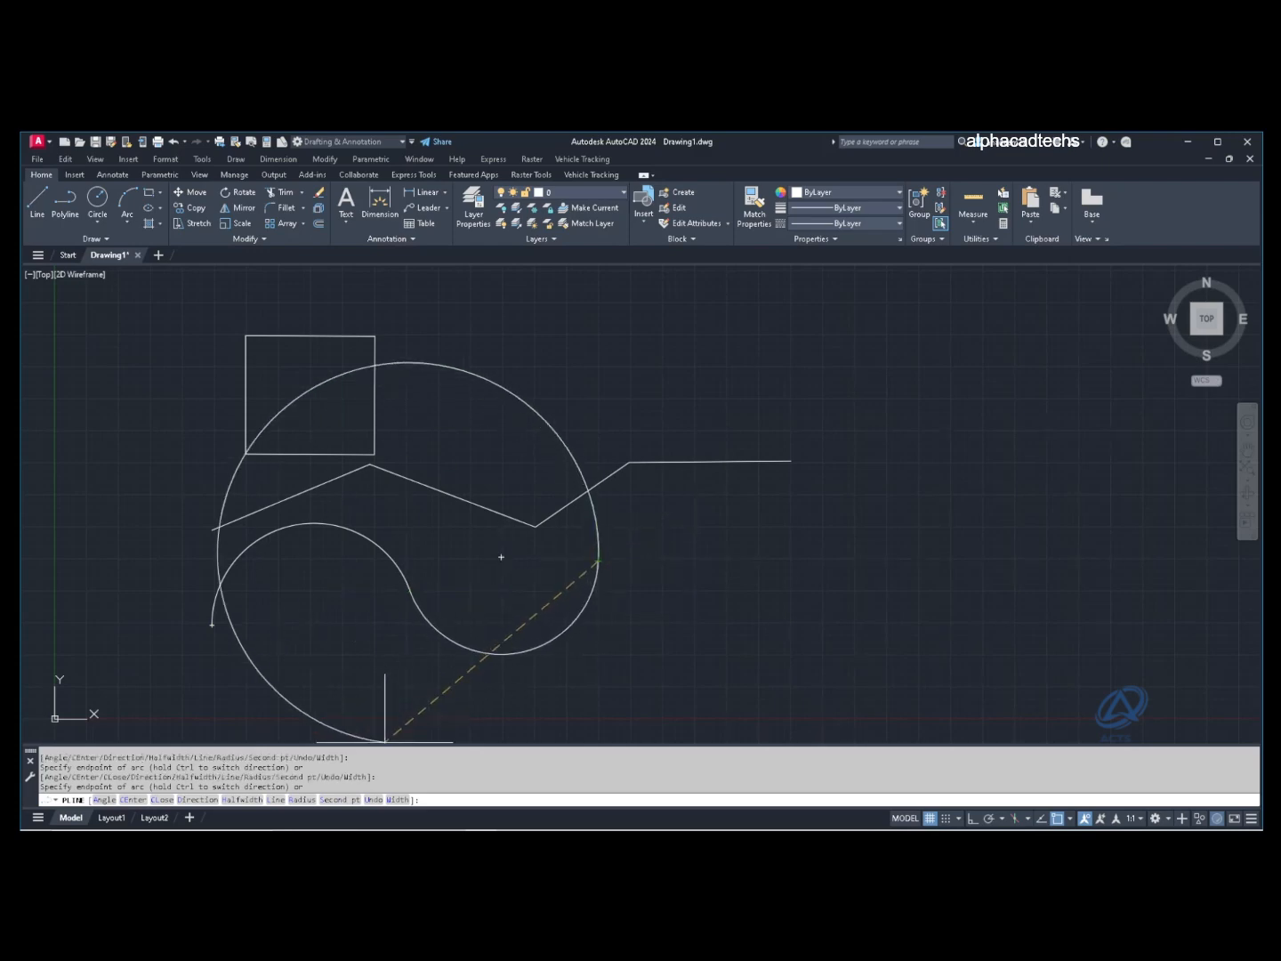
{"action": "type", "text": "L"}
{"action": "key", "text": "Return"}
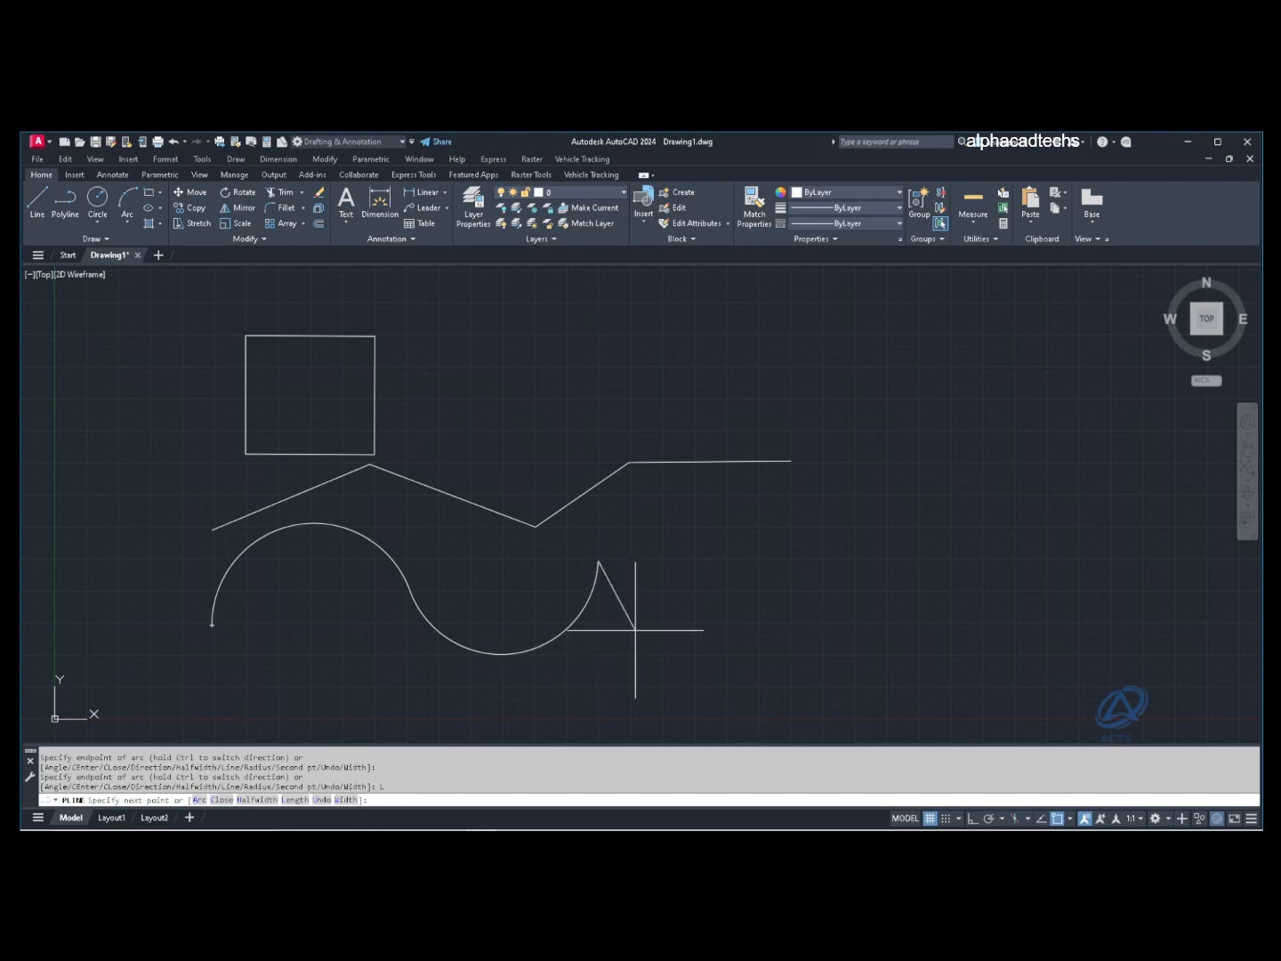
{"action": "left_click", "coordinate": [758, 559]}
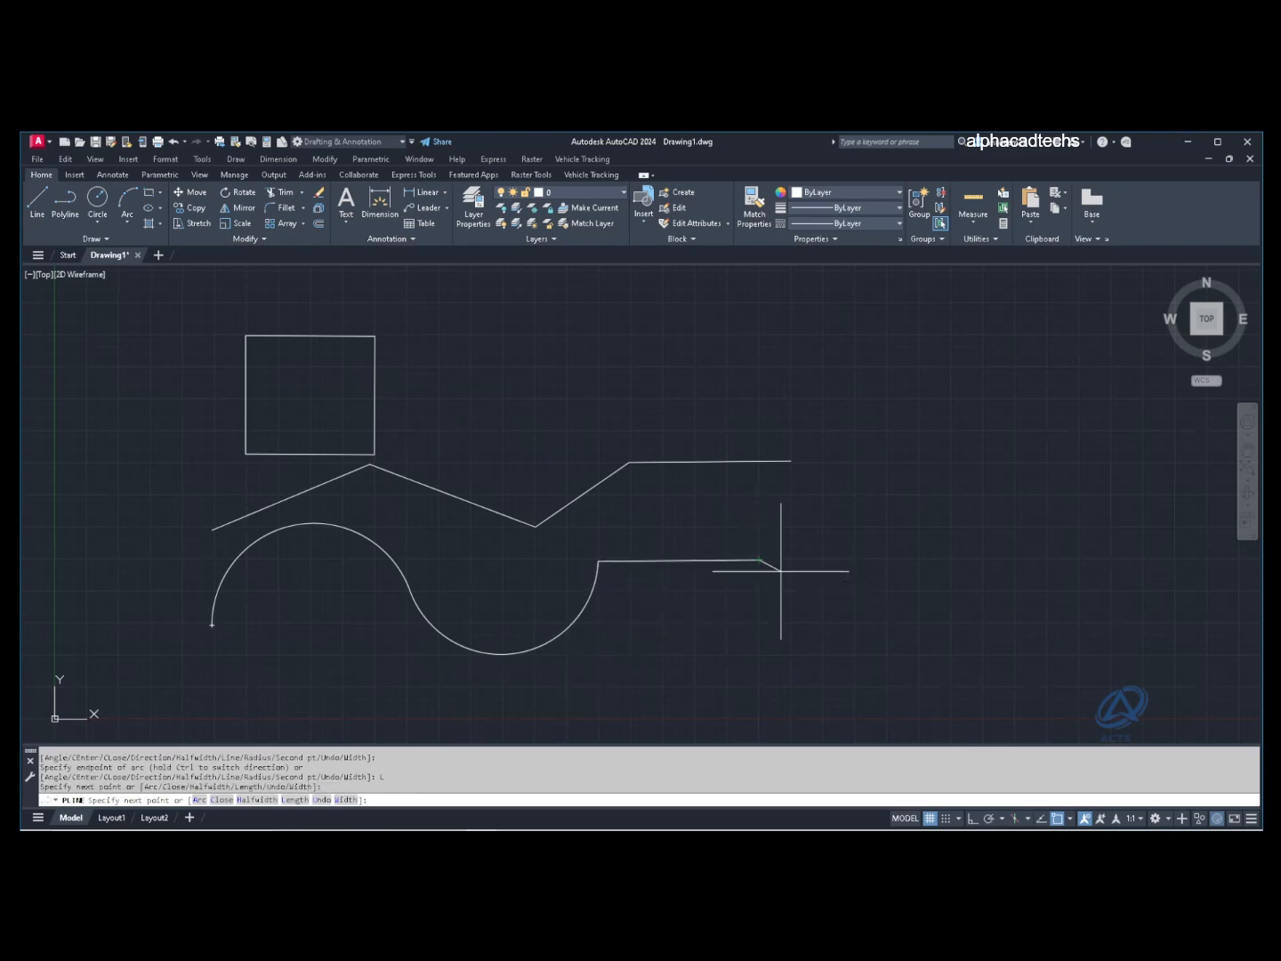
{"action": "left_click", "coordinate": [903, 508]}
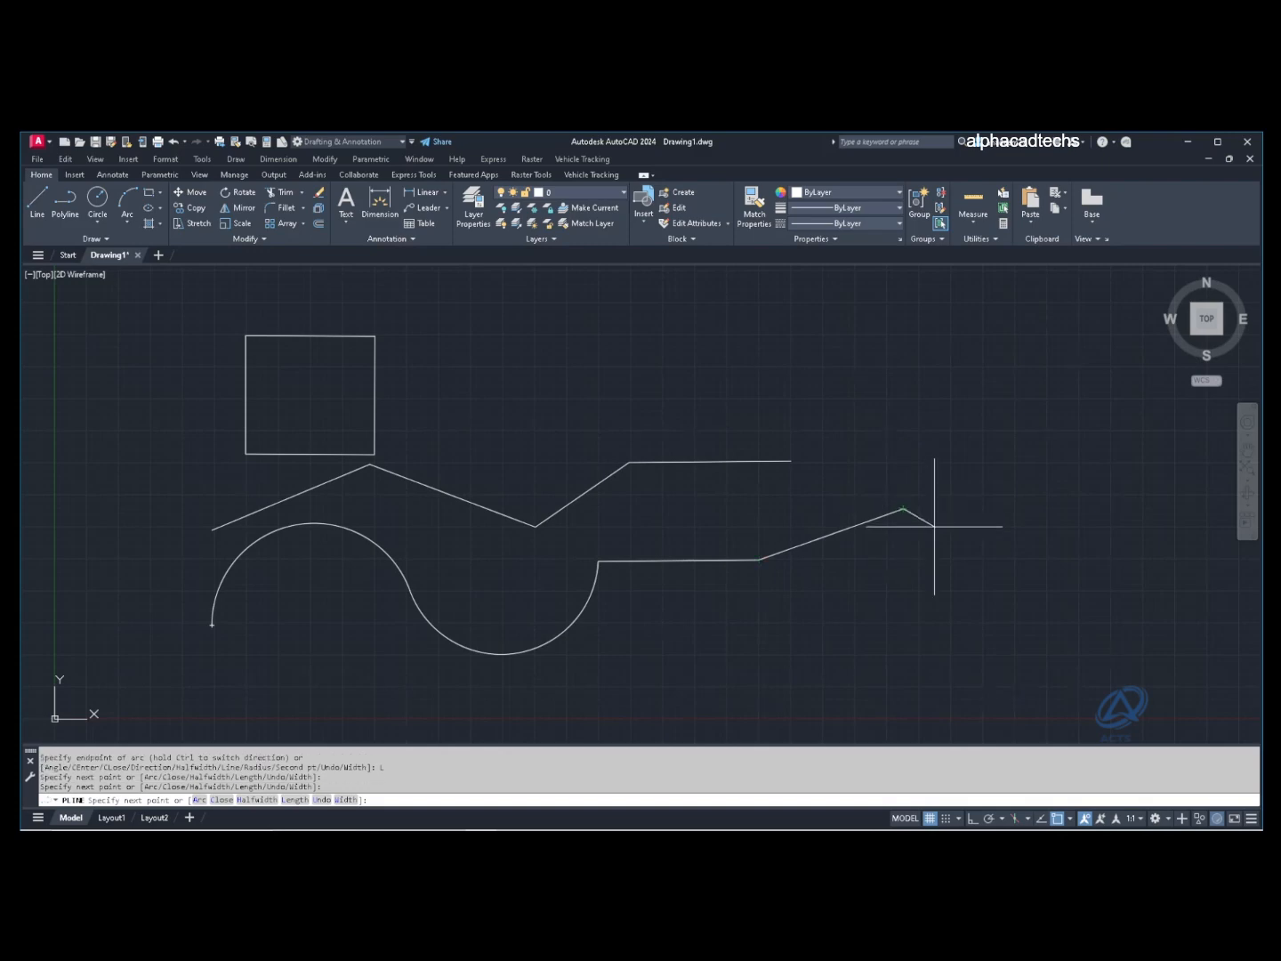
{"action": "key", "text": "Return"}
Step: Select the finished polyline to check it, then begin a new polyline beside the square
{"action": "left_click", "coordinate": [819, 536]}
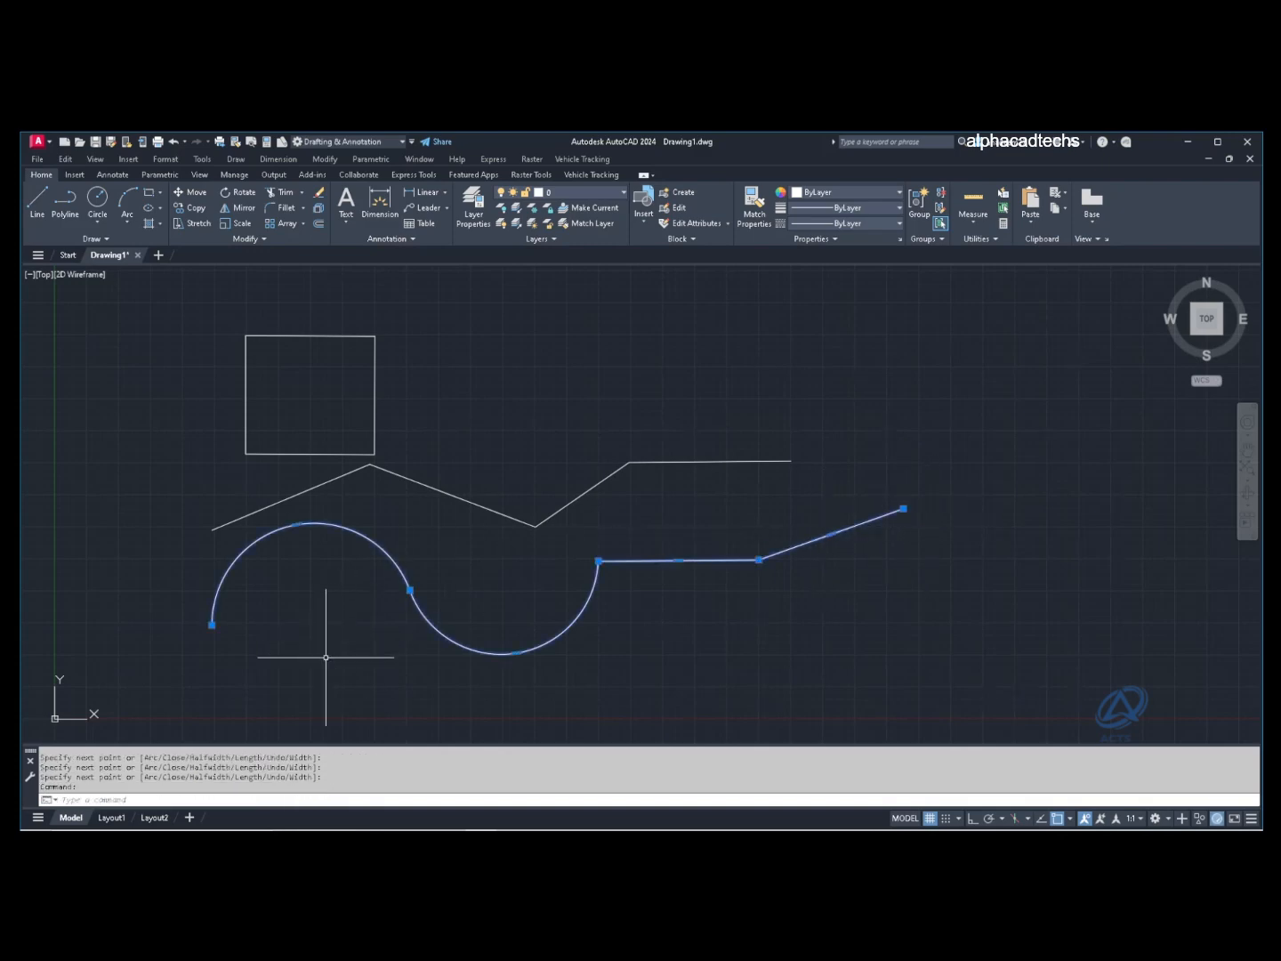
{"action": "middle_click_drag", "start_coordinate": [475, 540], "coordinate": [448, 562]}
{"action": "key", "text": "Escape"}
{"action": "key", "text": "Escape"}
{"action": "key", "text": "Escape"}
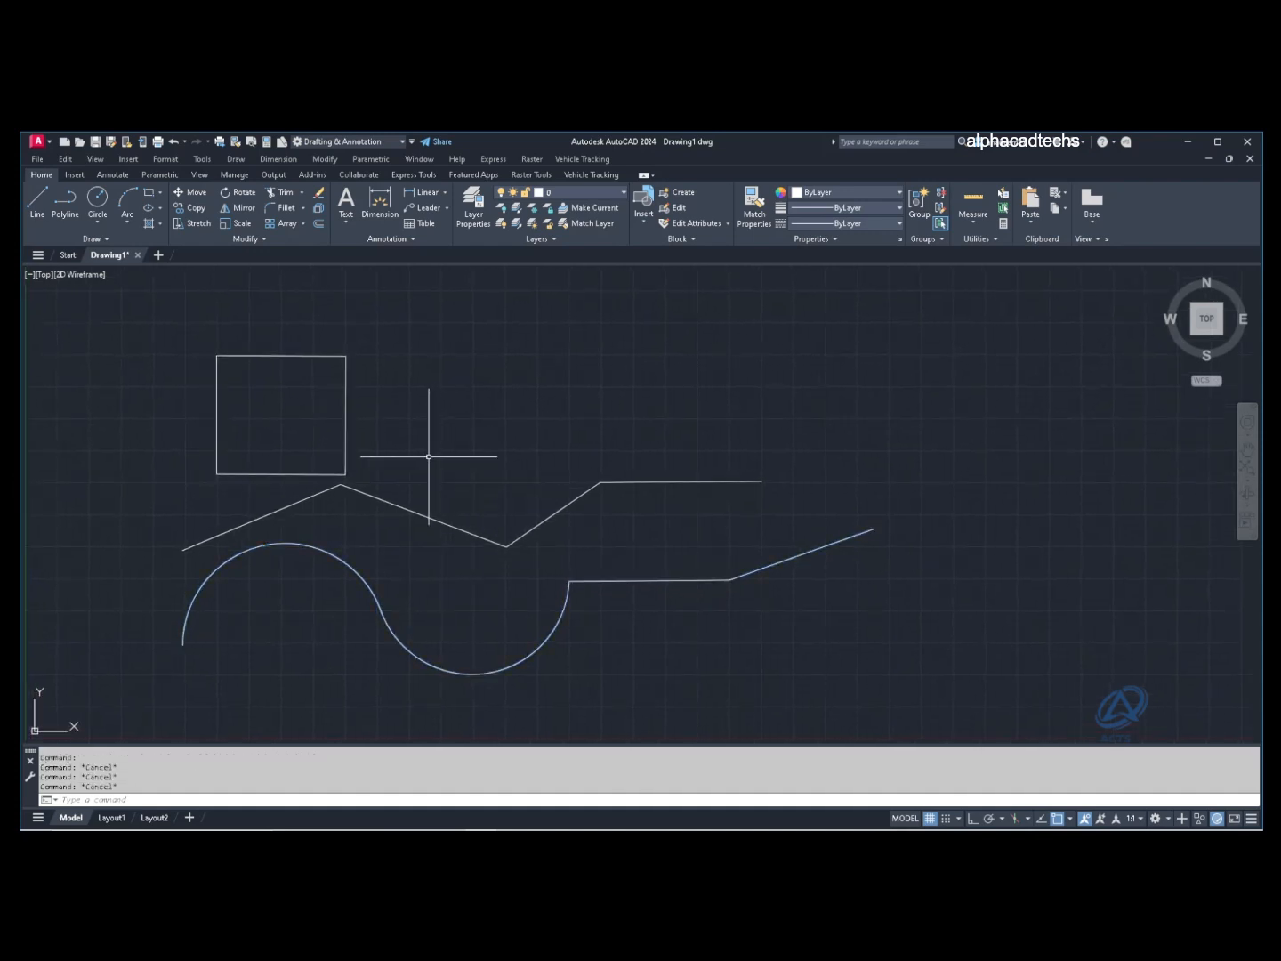
{"action": "type", "text": "pl"}
{"action": "key", "text": "Return"}
{"action": "left_click", "coordinate": [405, 390]}
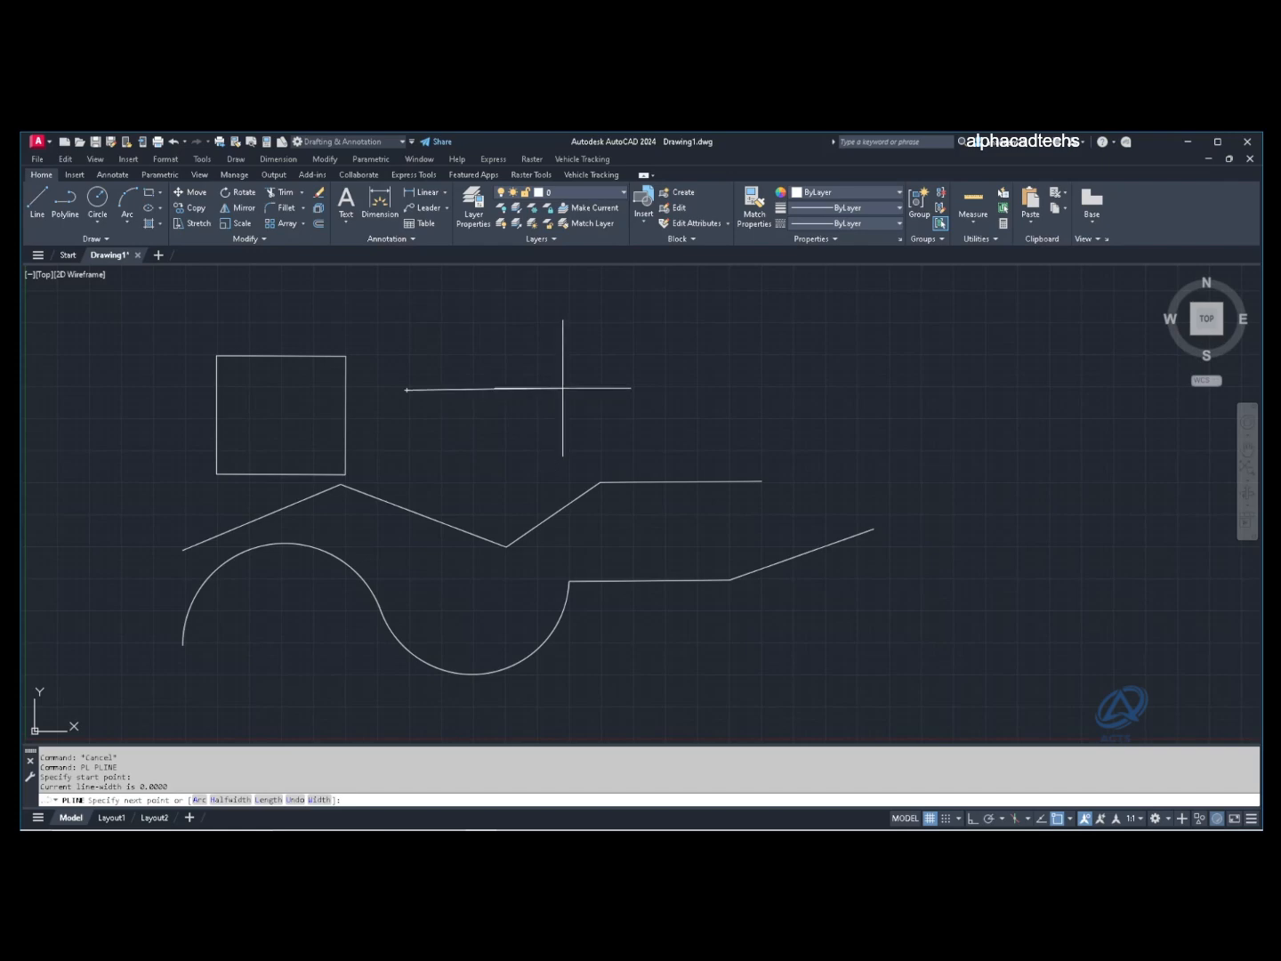
Step: Set the polyline width to 0.1 and draw two segments heading right
{"action": "type", "text": "w"}
{"action": "key", "text": "Return"}
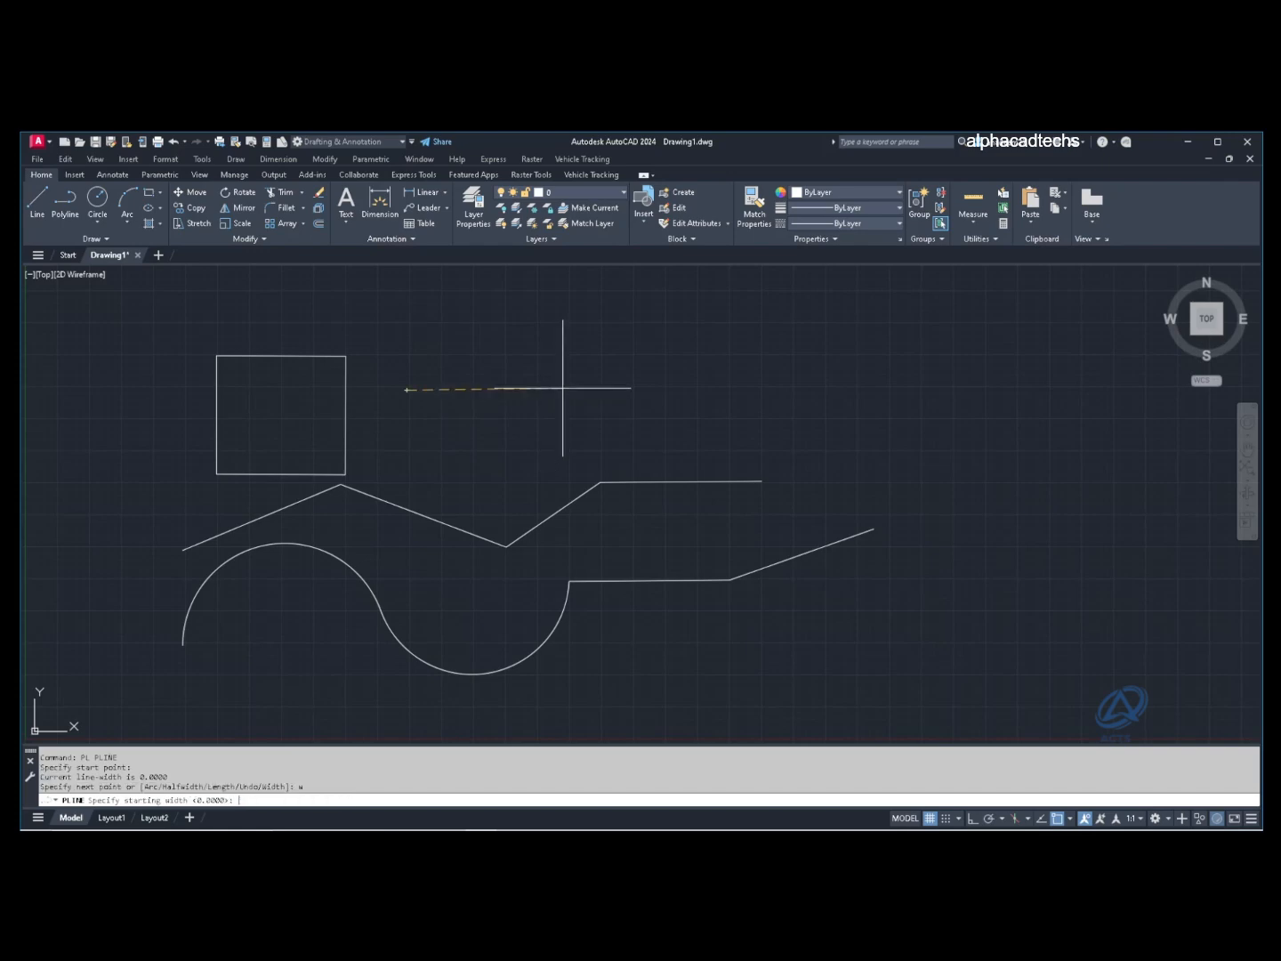
{"action": "type", "text": ".1"}
{"action": "key", "text": "Return"}
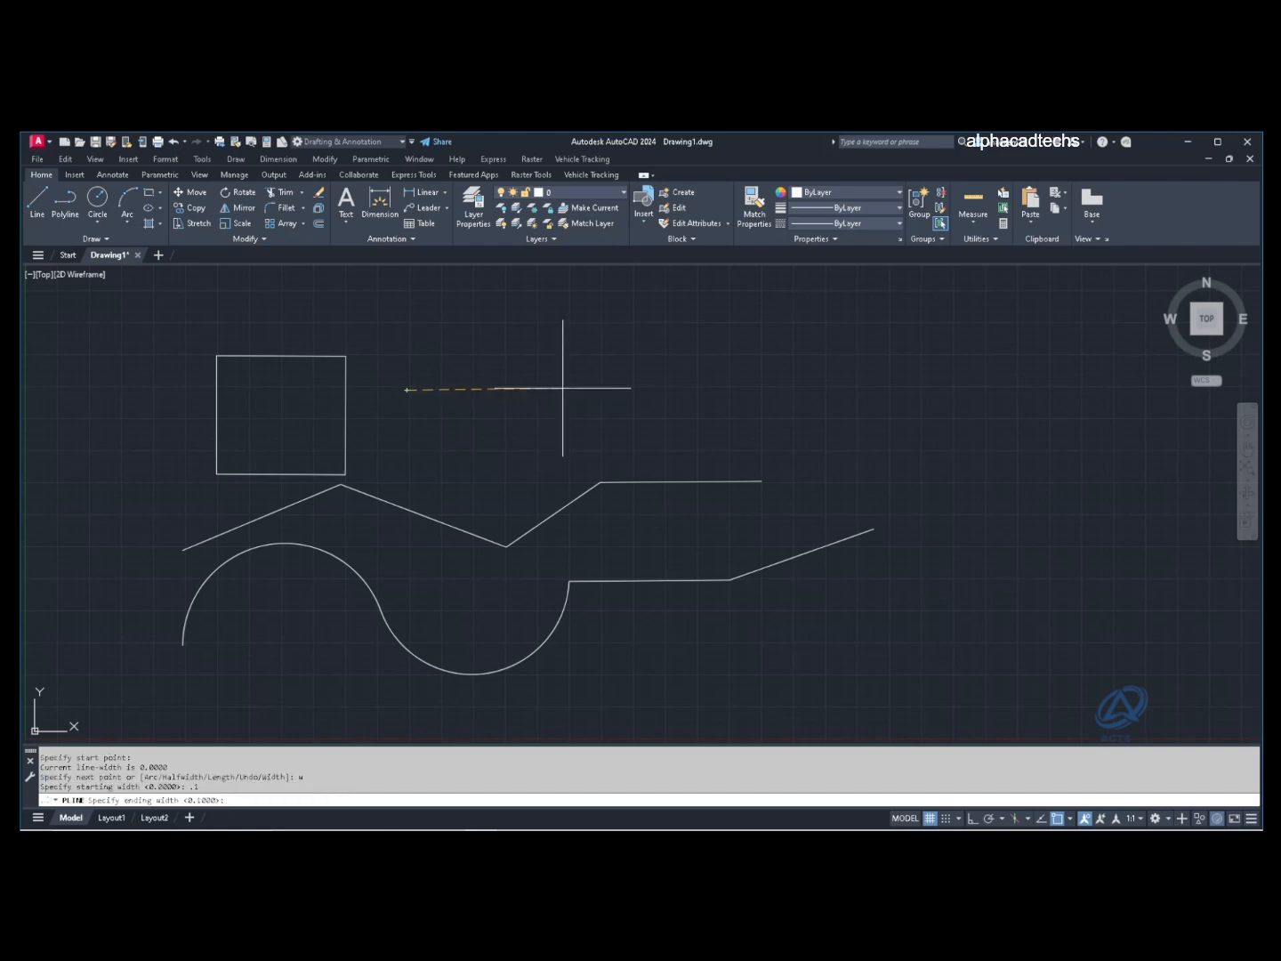
{"action": "key", "text": "Return"}
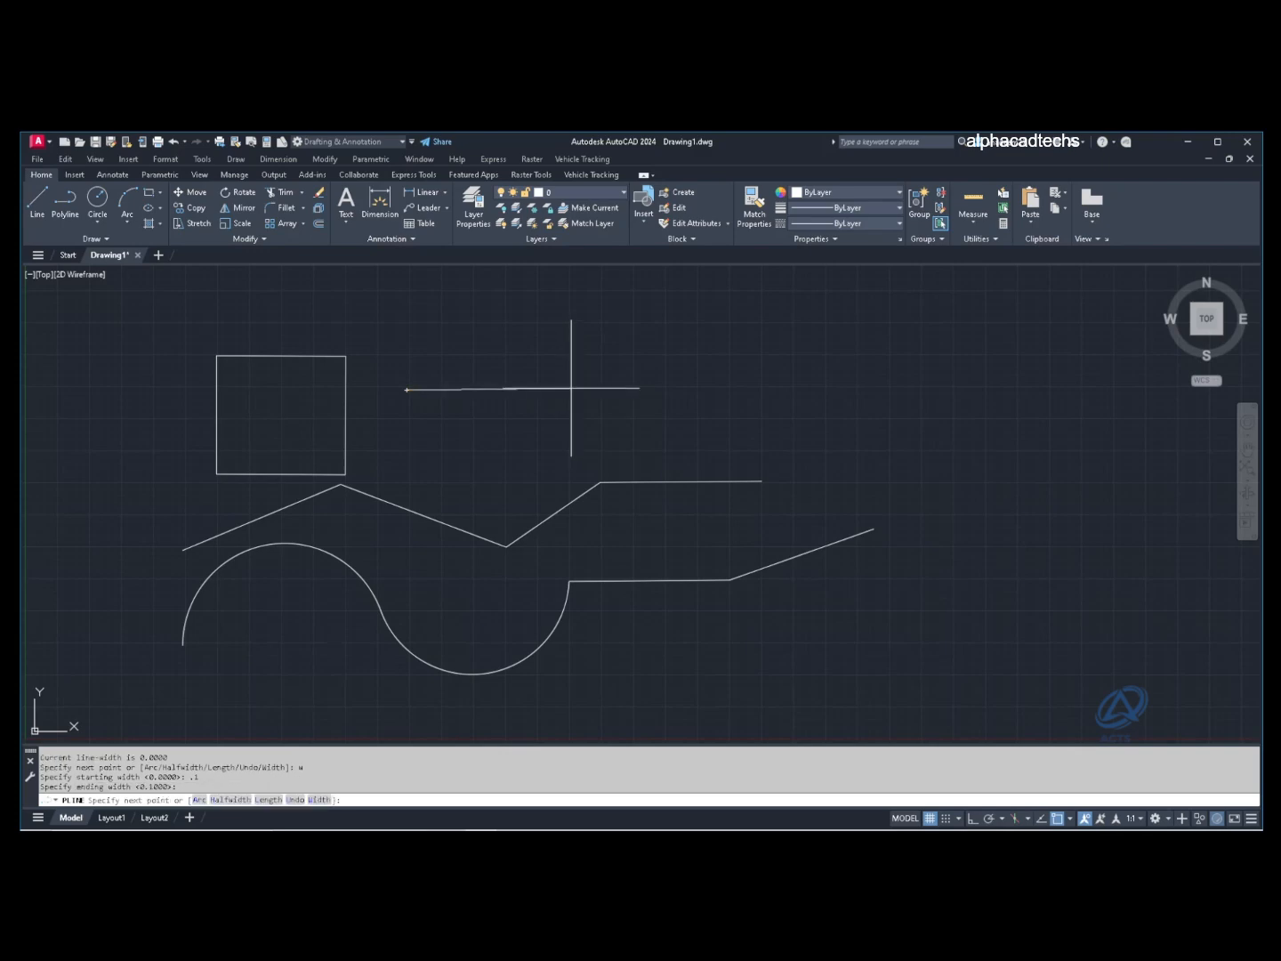
{"action": "left_click", "coordinate": [570, 388]}
{"action": "left_click", "coordinate": [696, 388]}
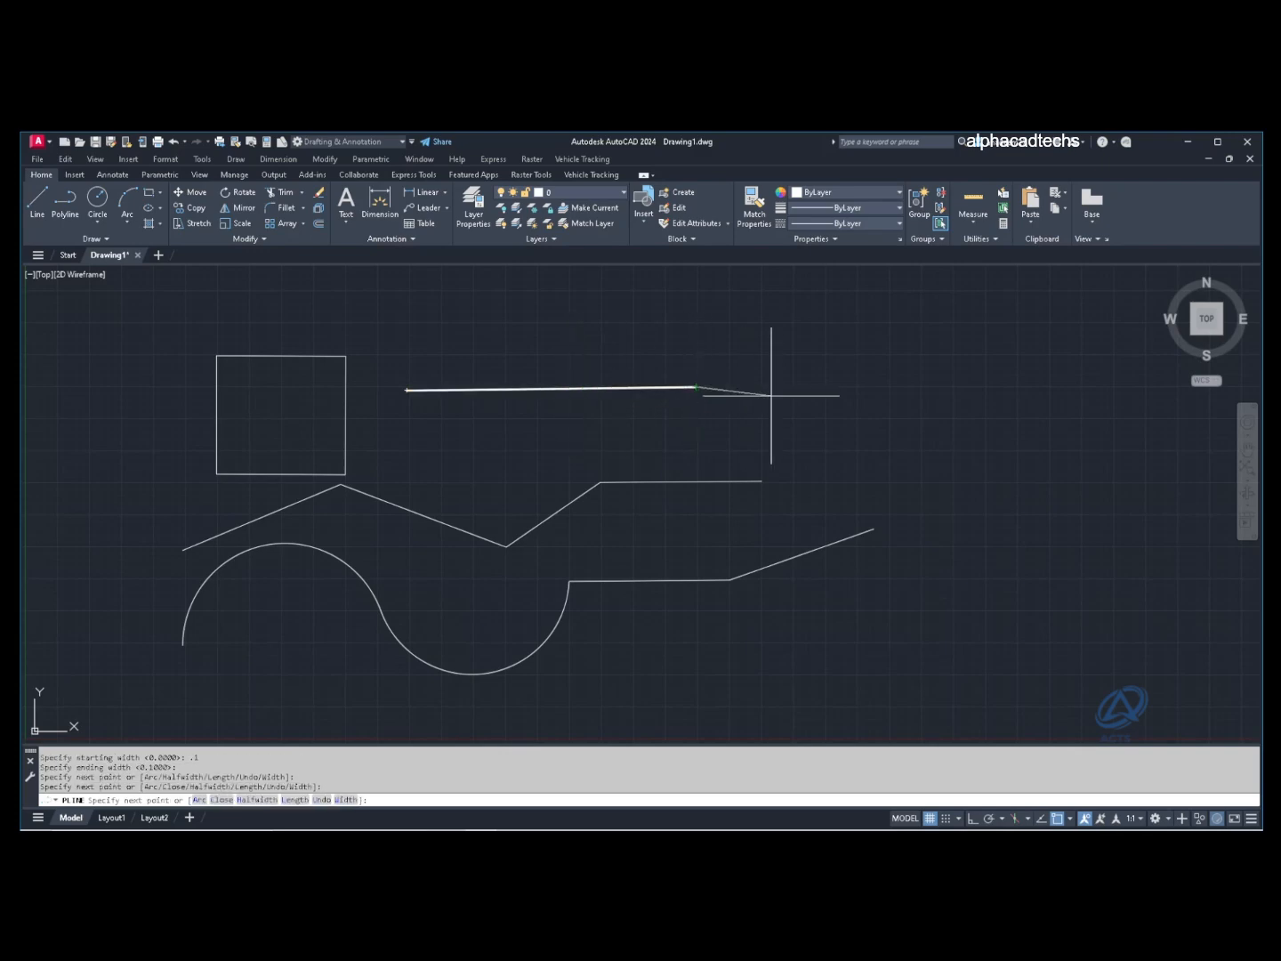
Step: Change the width to 0.3 and extend two more segments right to the corner
{"action": "type", "text": "w"}
{"action": "key", "text": "Return"}
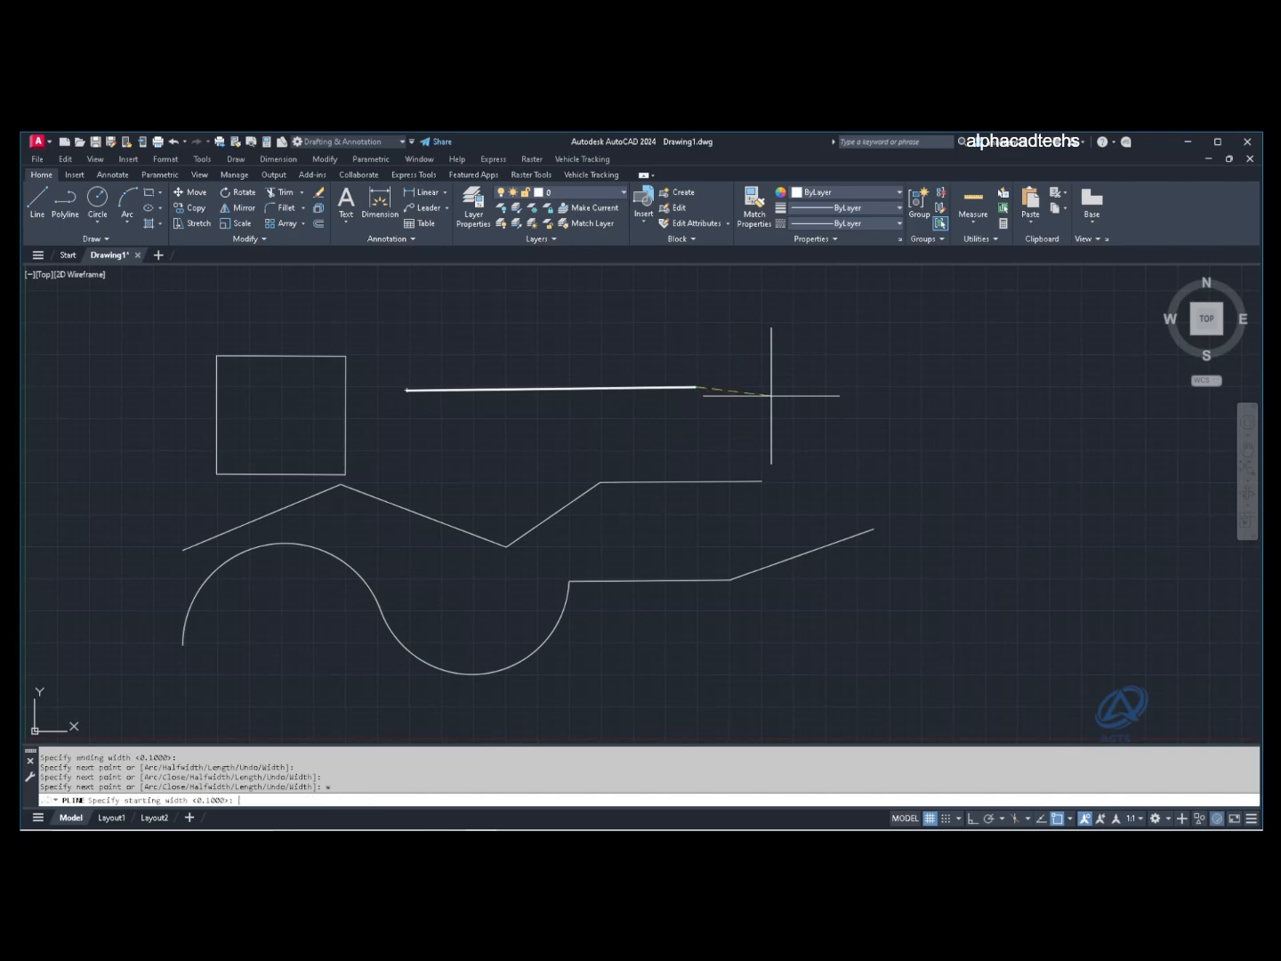
{"action": "type", "text": ".3"}
{"action": "key", "text": "Return"}
{"action": "key", "text": "Return"}
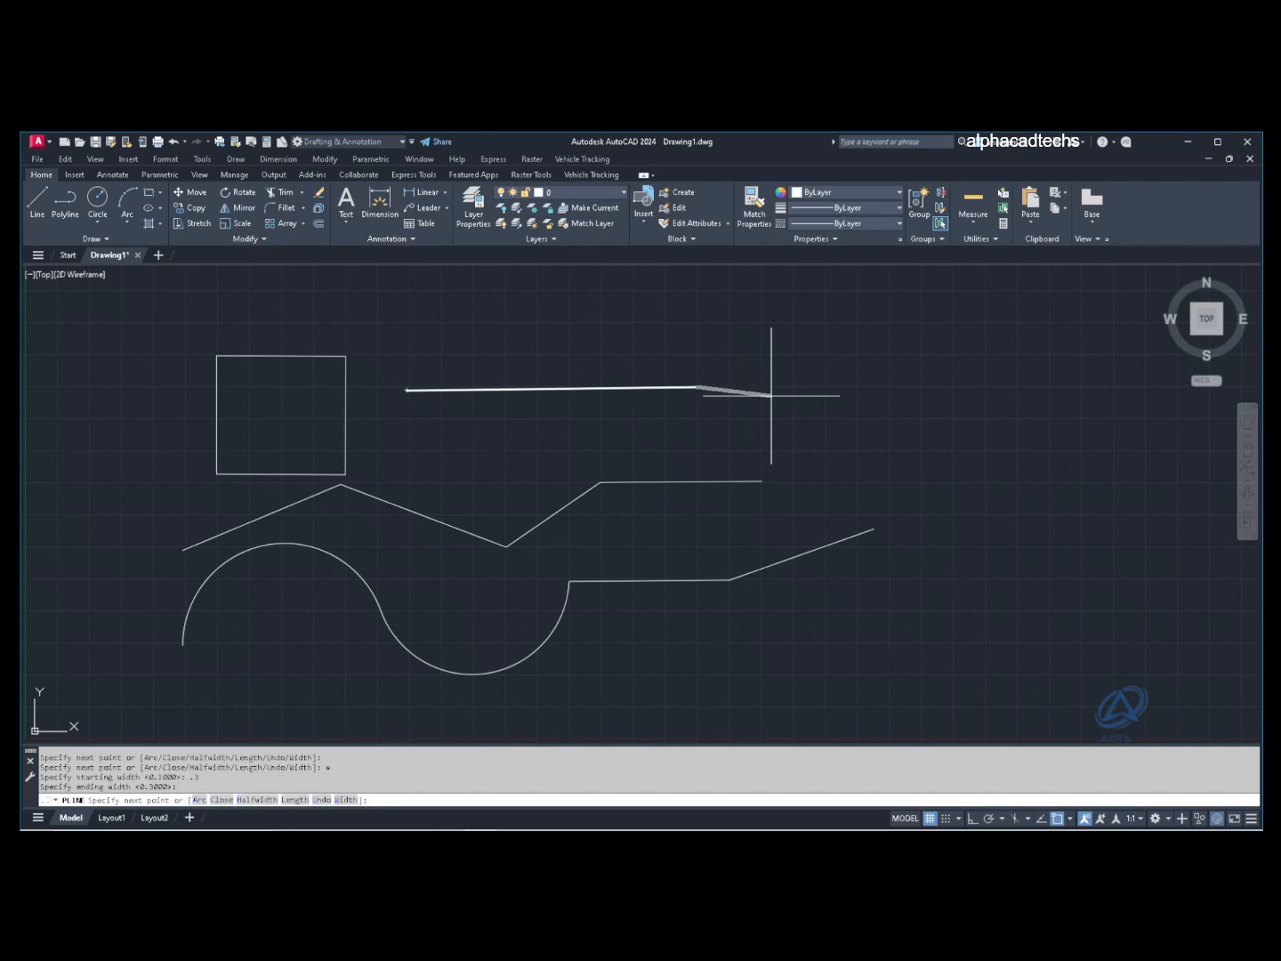
{"action": "left_click", "coordinate": [828, 387]}
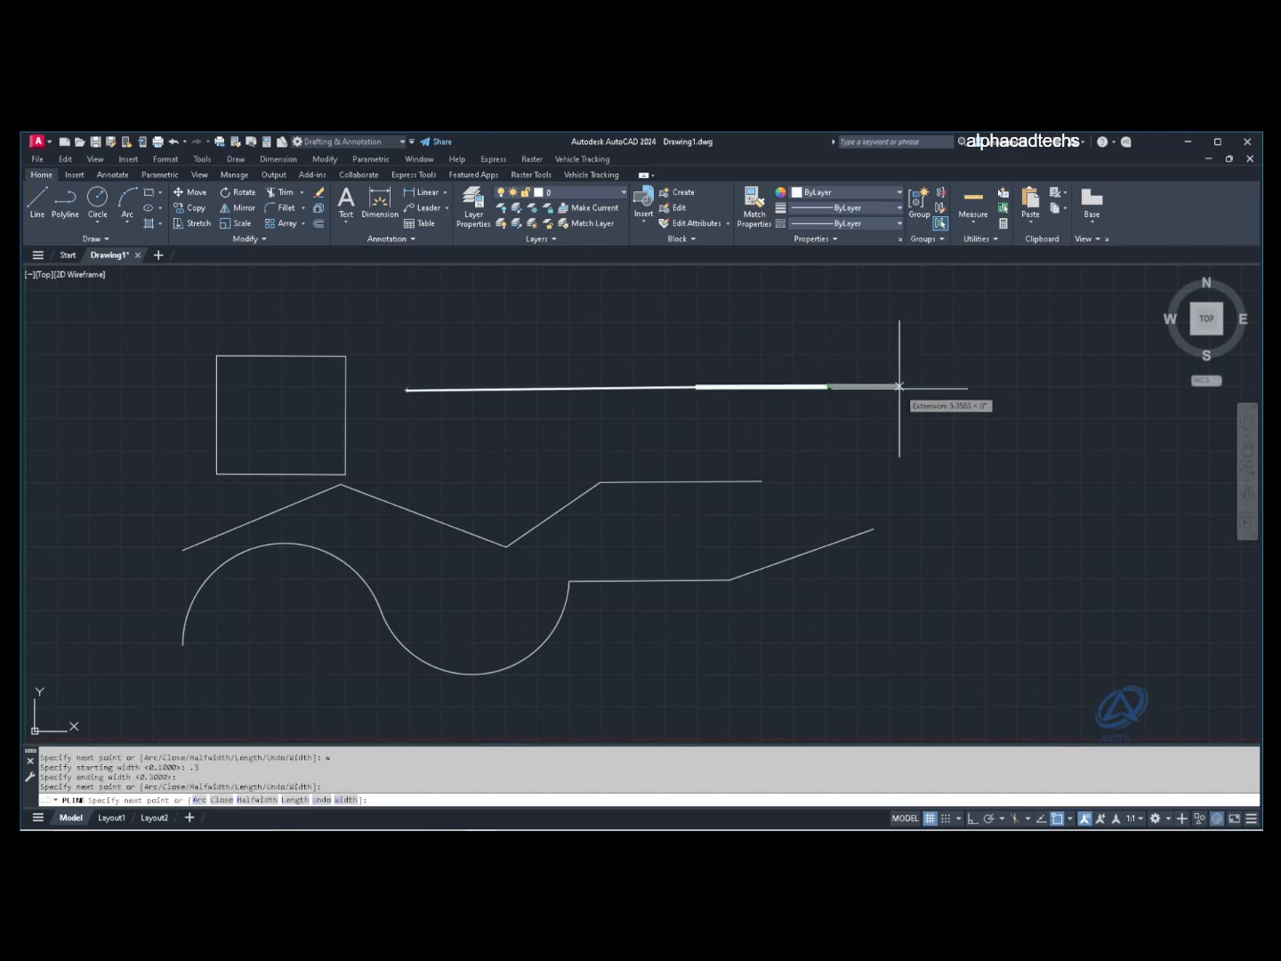
{"action": "left_click", "coordinate": [922, 388]}
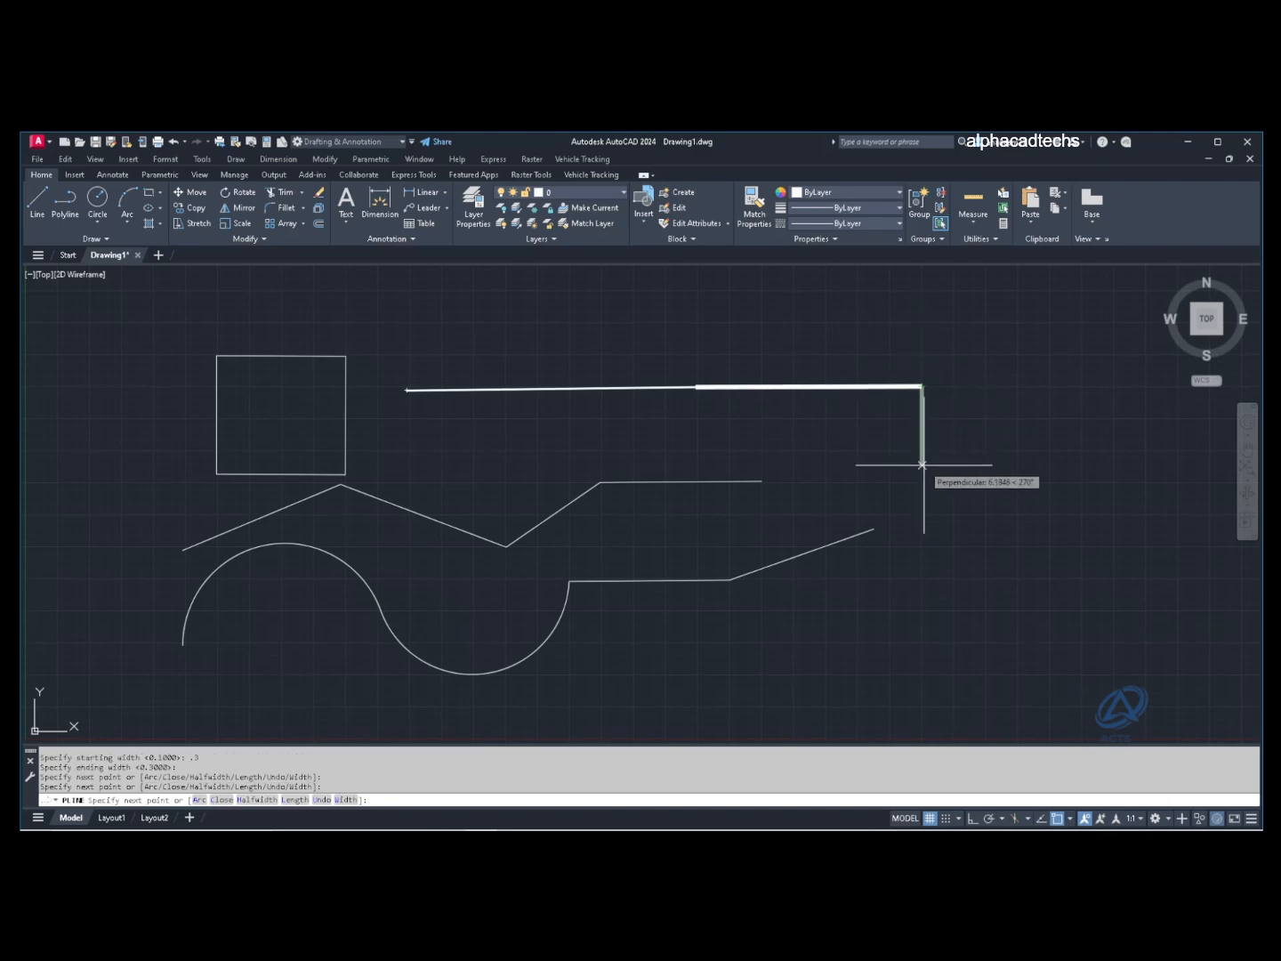
Step: Draw a 0.5-wide segment straight down, then reset width to 0 for a thin lower-left segment
{"action": "type", "text": "w"}
{"action": "key", "text": "Return"}
{"action": "type", "text": "."}
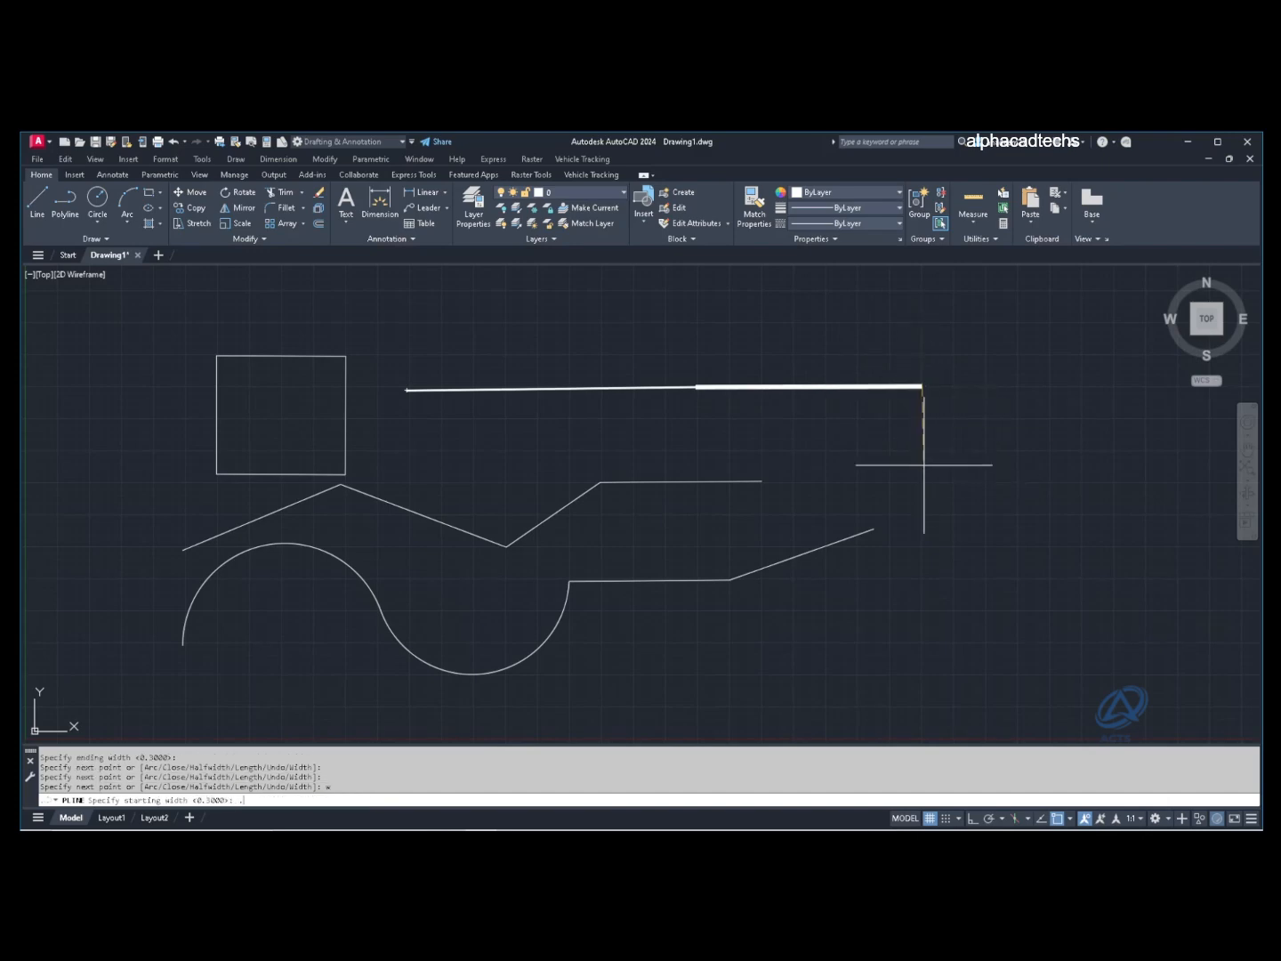
{"action": "key", "text": "Return"}
{"action": "key", "text": "Return"}
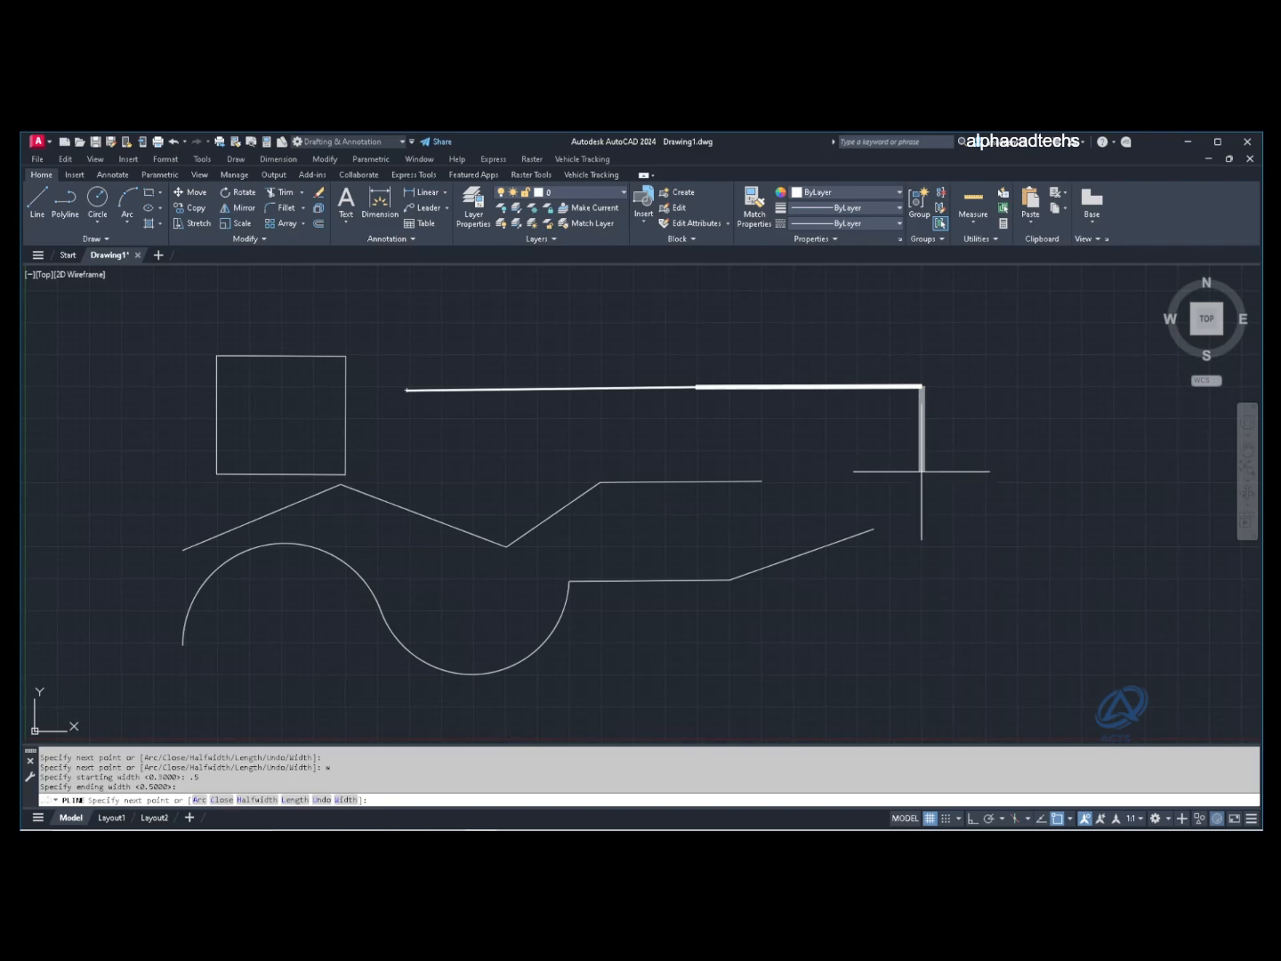
{"action": "left_click", "coordinate": [924, 592]}
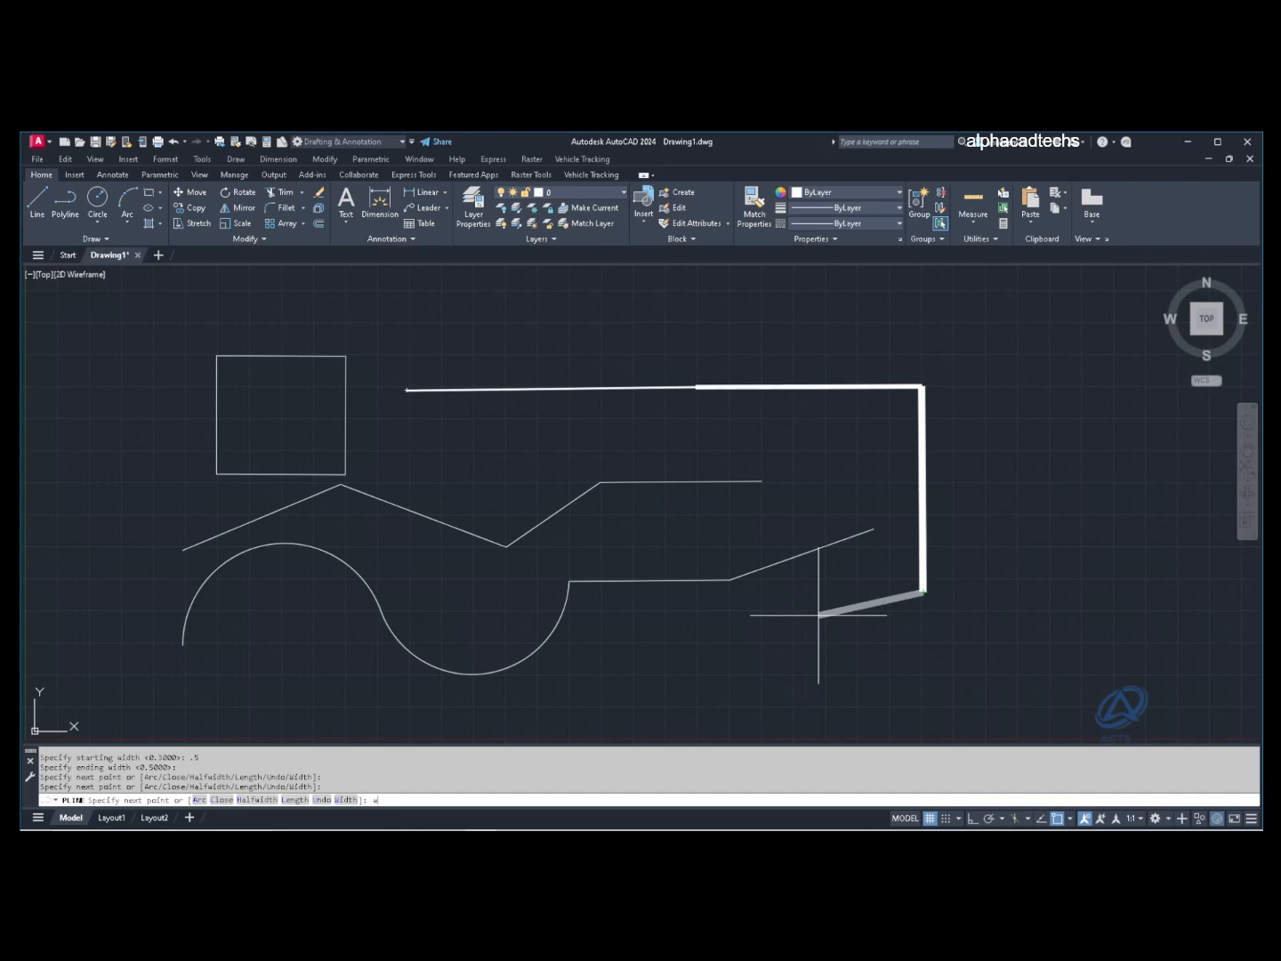
{"action": "type", "text": "w"}
{"action": "key", "text": "Return"}
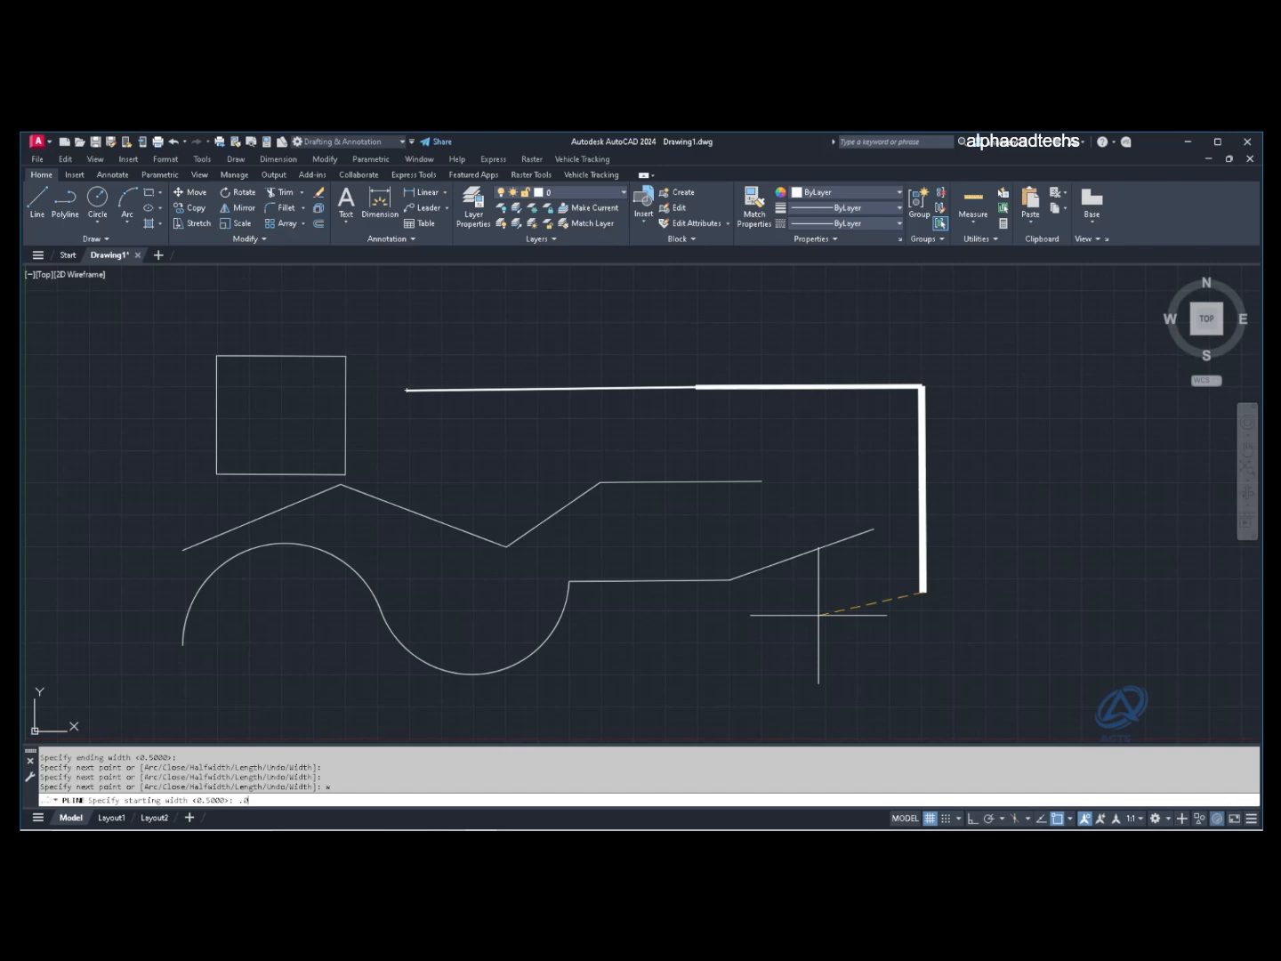
{"action": "type", "text": ".0"}
{"action": "key", "text": "Return"}
{"action": "key", "text": "Return"}
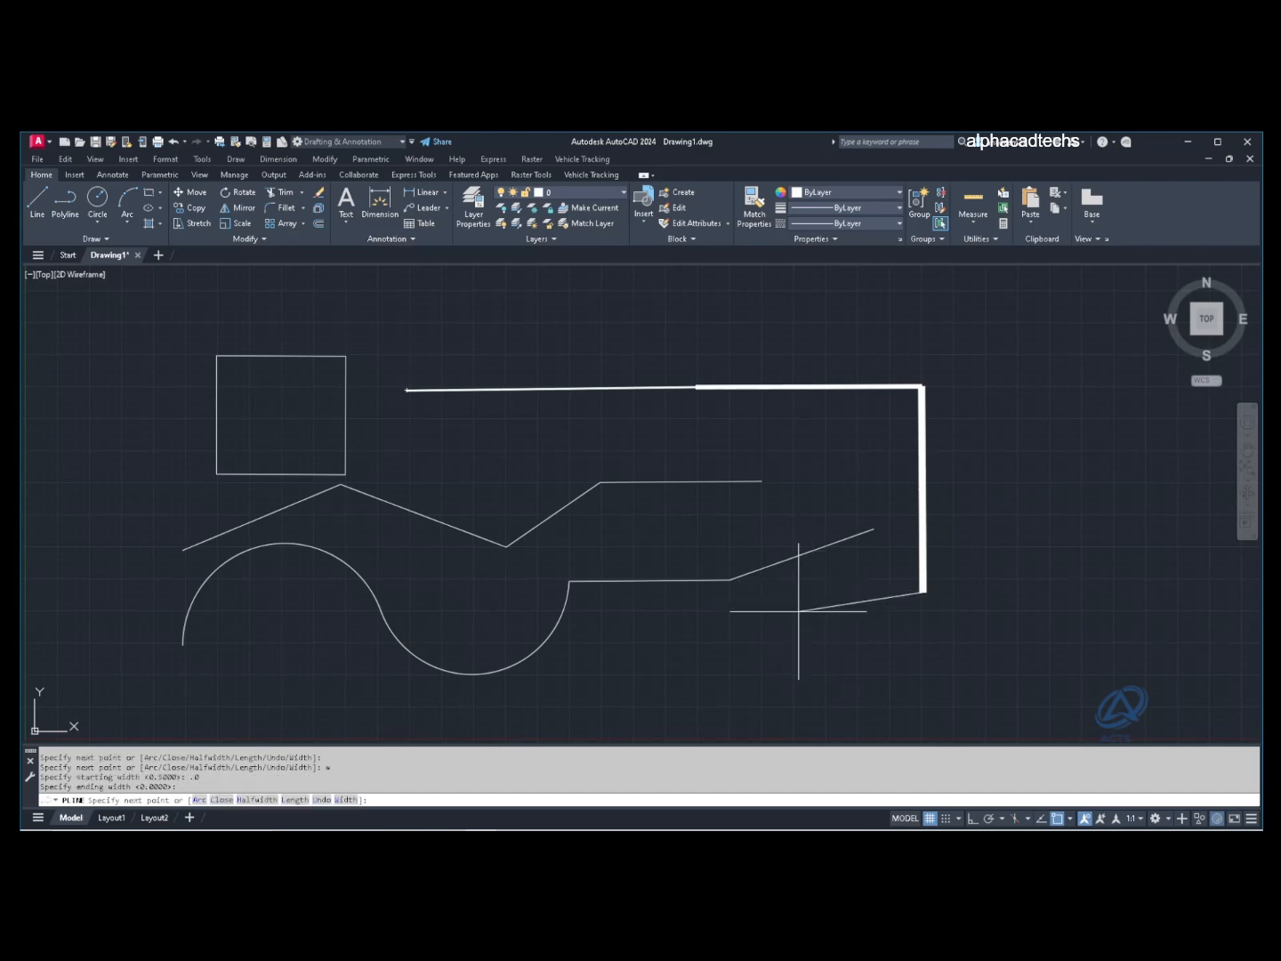
{"action": "left_click", "coordinate": [789, 602]}
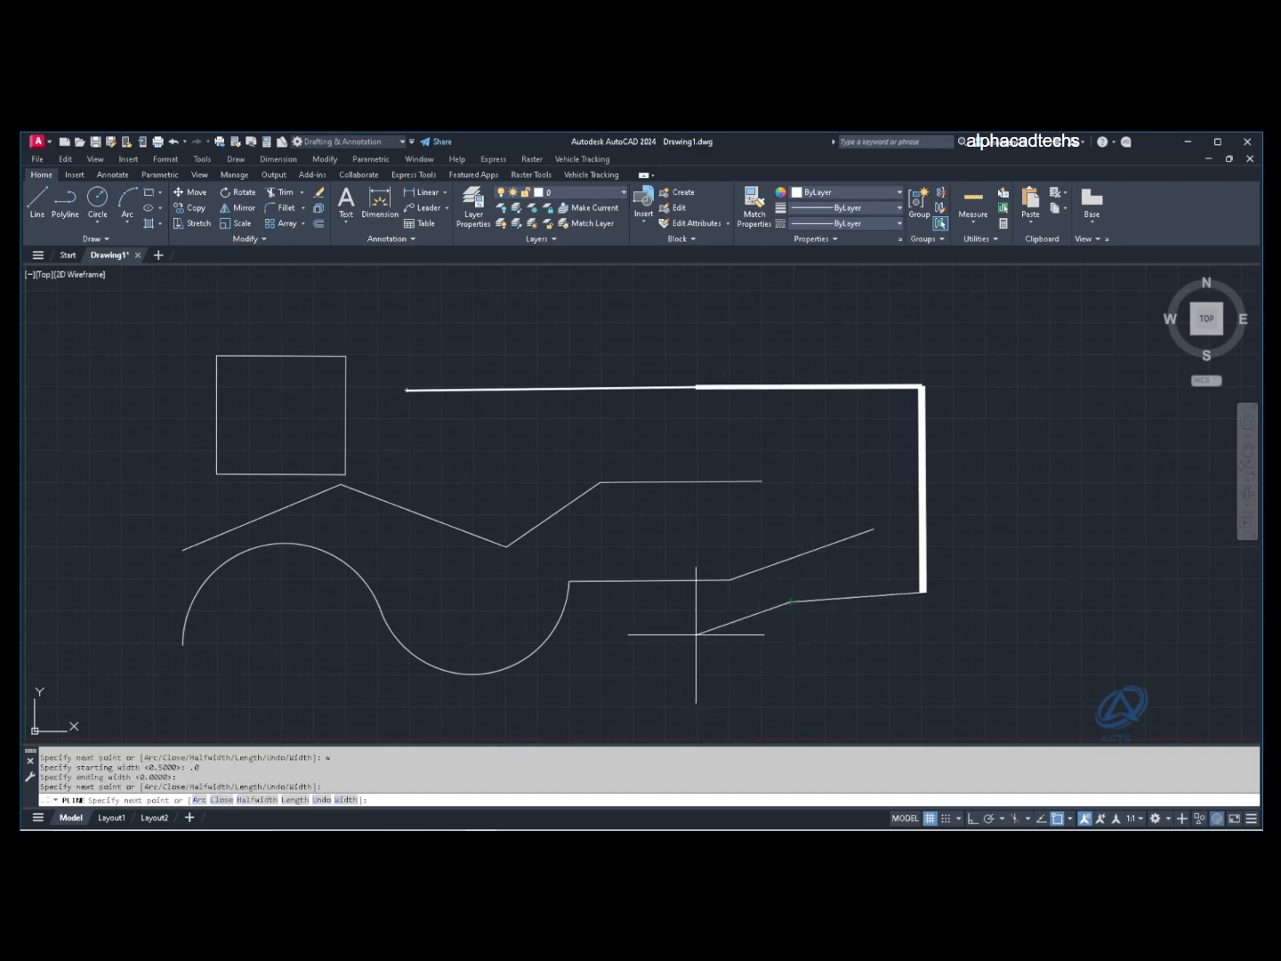
Step: Add two arc segments curving along the bottom and left, then a straight segment upward
{"action": "type", "text": "ar"}
{"action": "key", "text": "Return"}
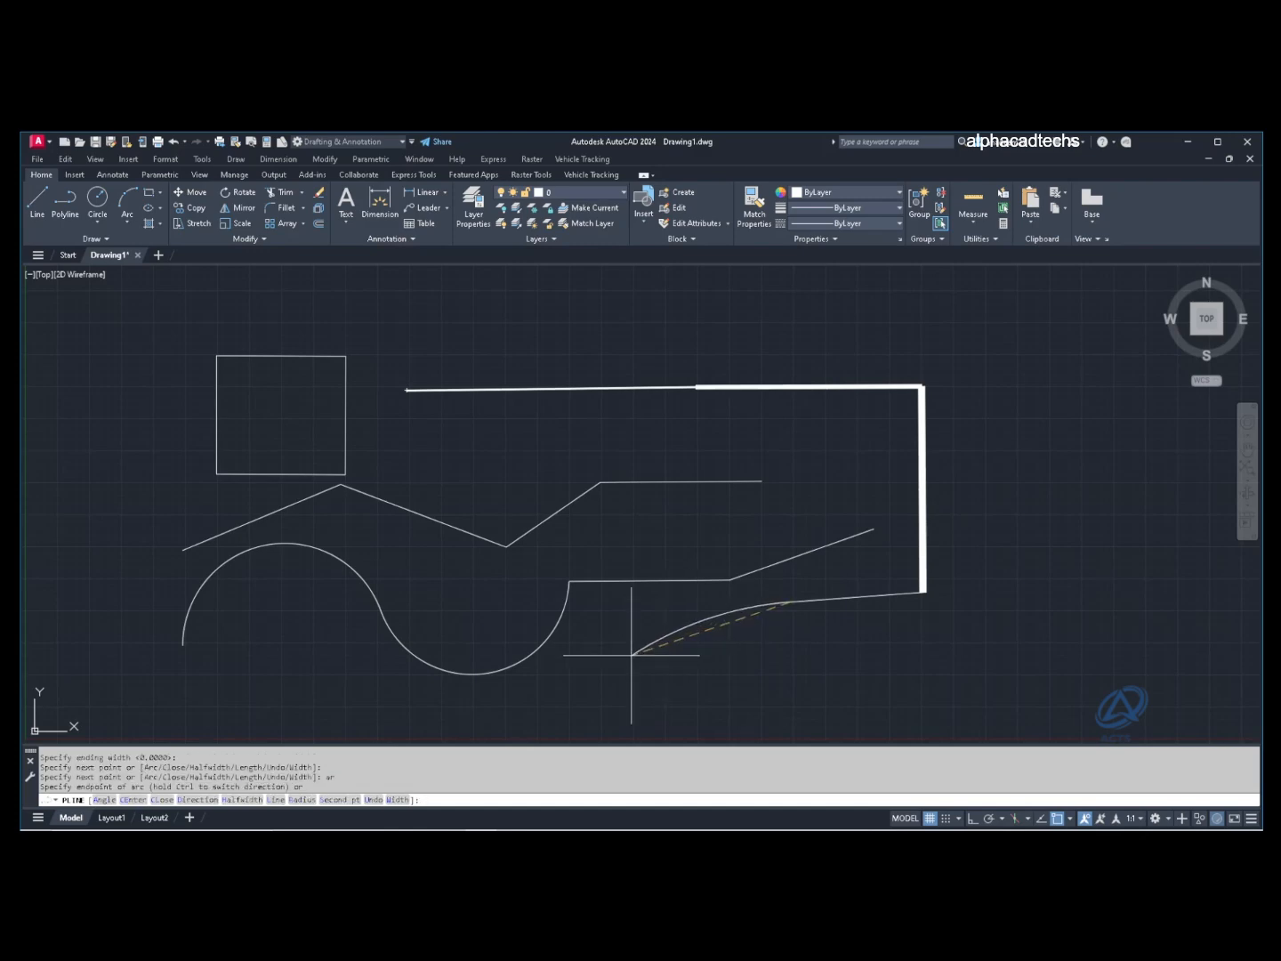
{"action": "left_click", "coordinate": [632, 654]}
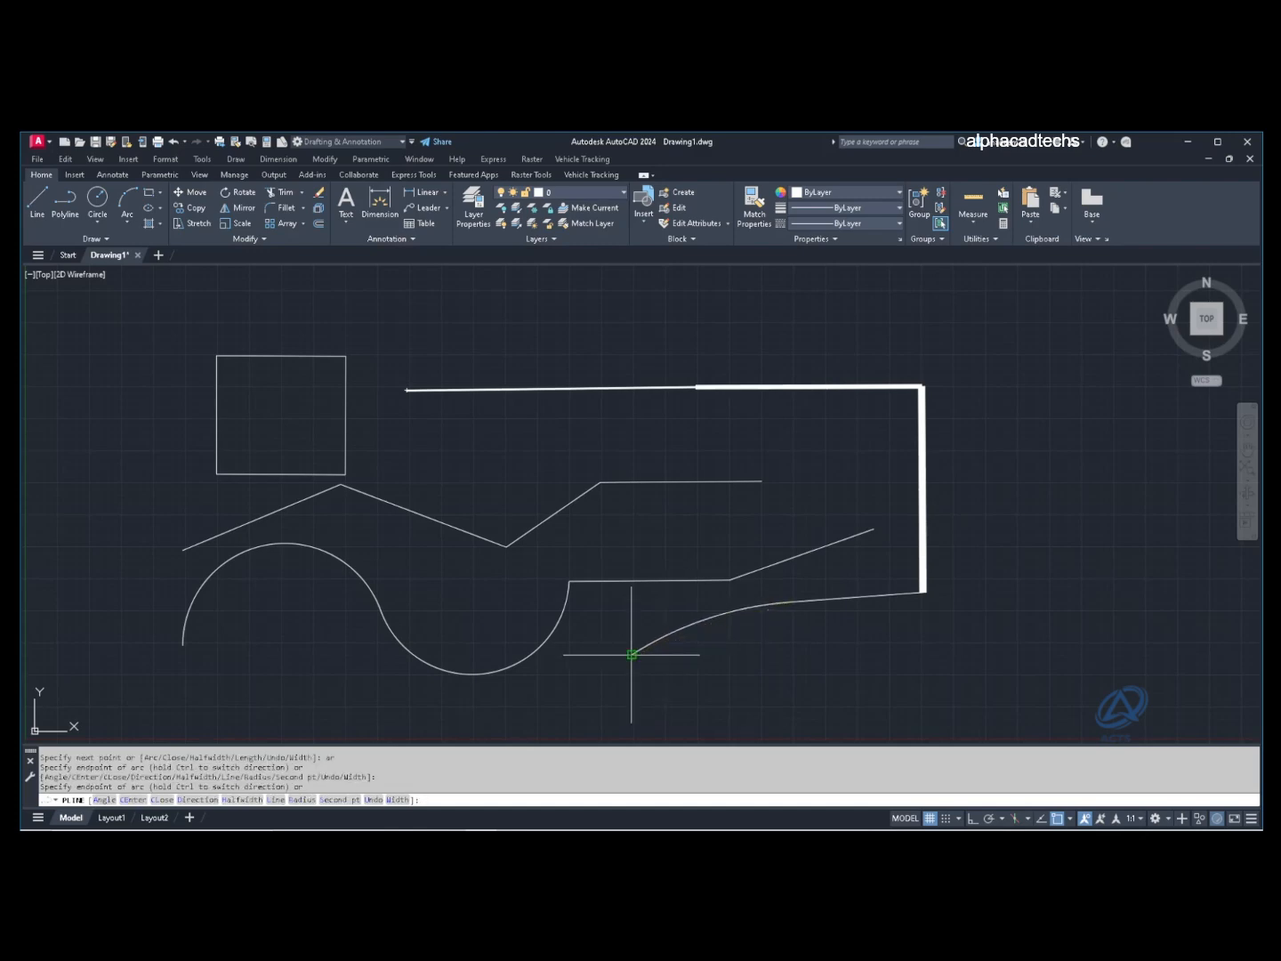
{"action": "left_click", "coordinate": [439, 607]}
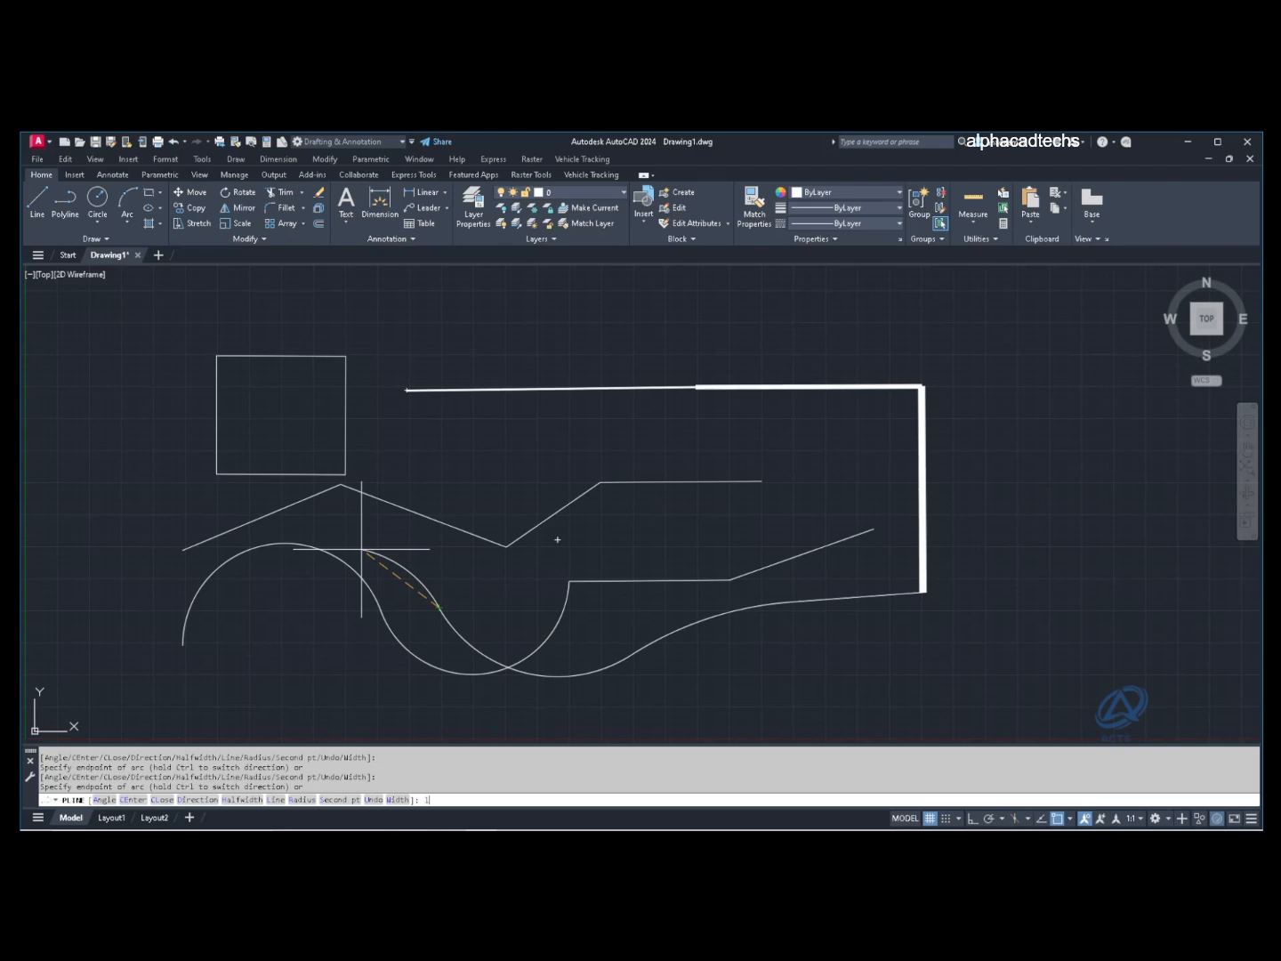
{"action": "type", "text": "l"}
{"action": "key", "text": "Return"}
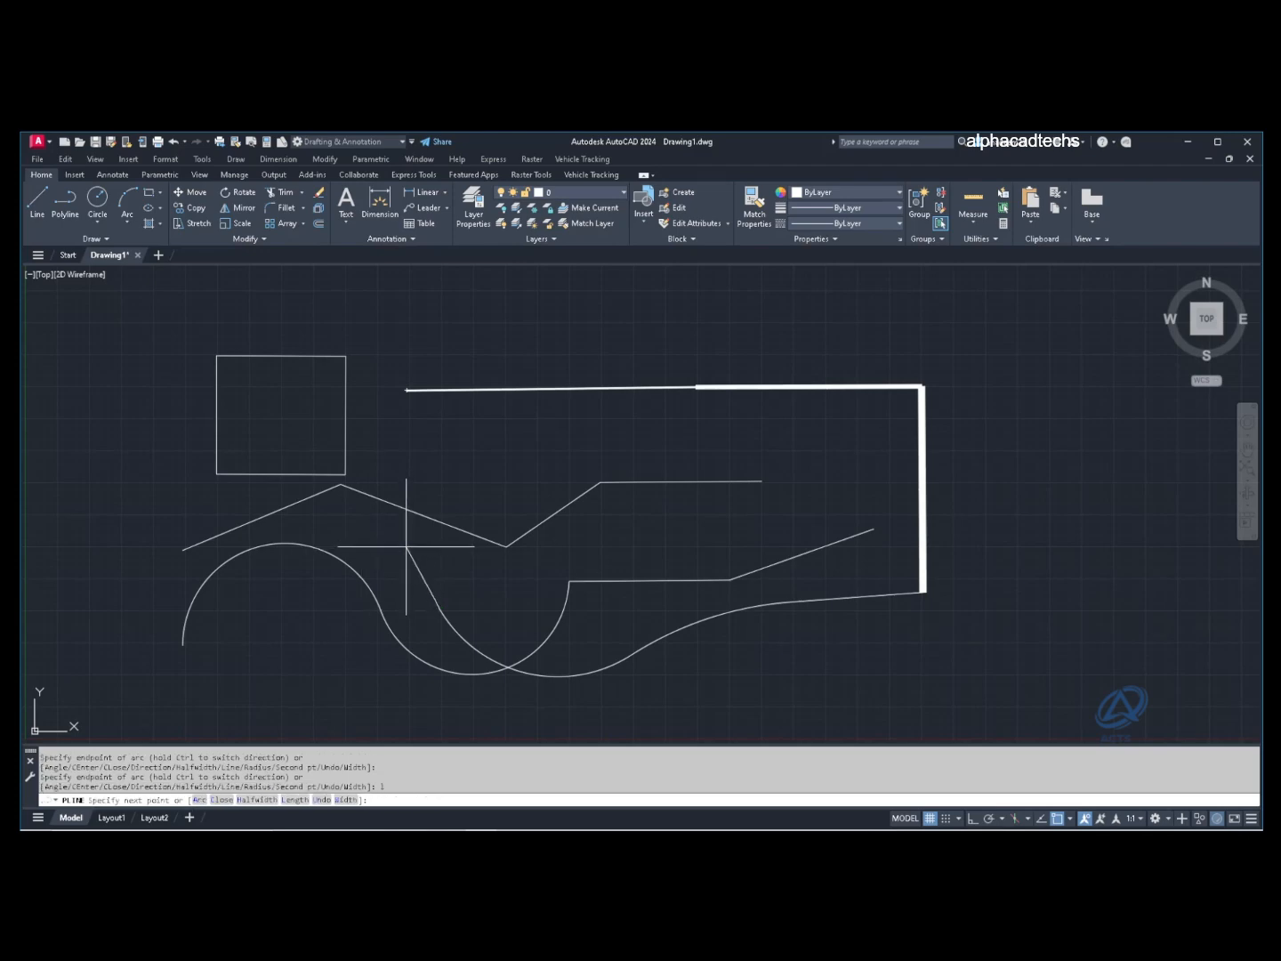
{"action": "left_click", "coordinate": [408, 482]}
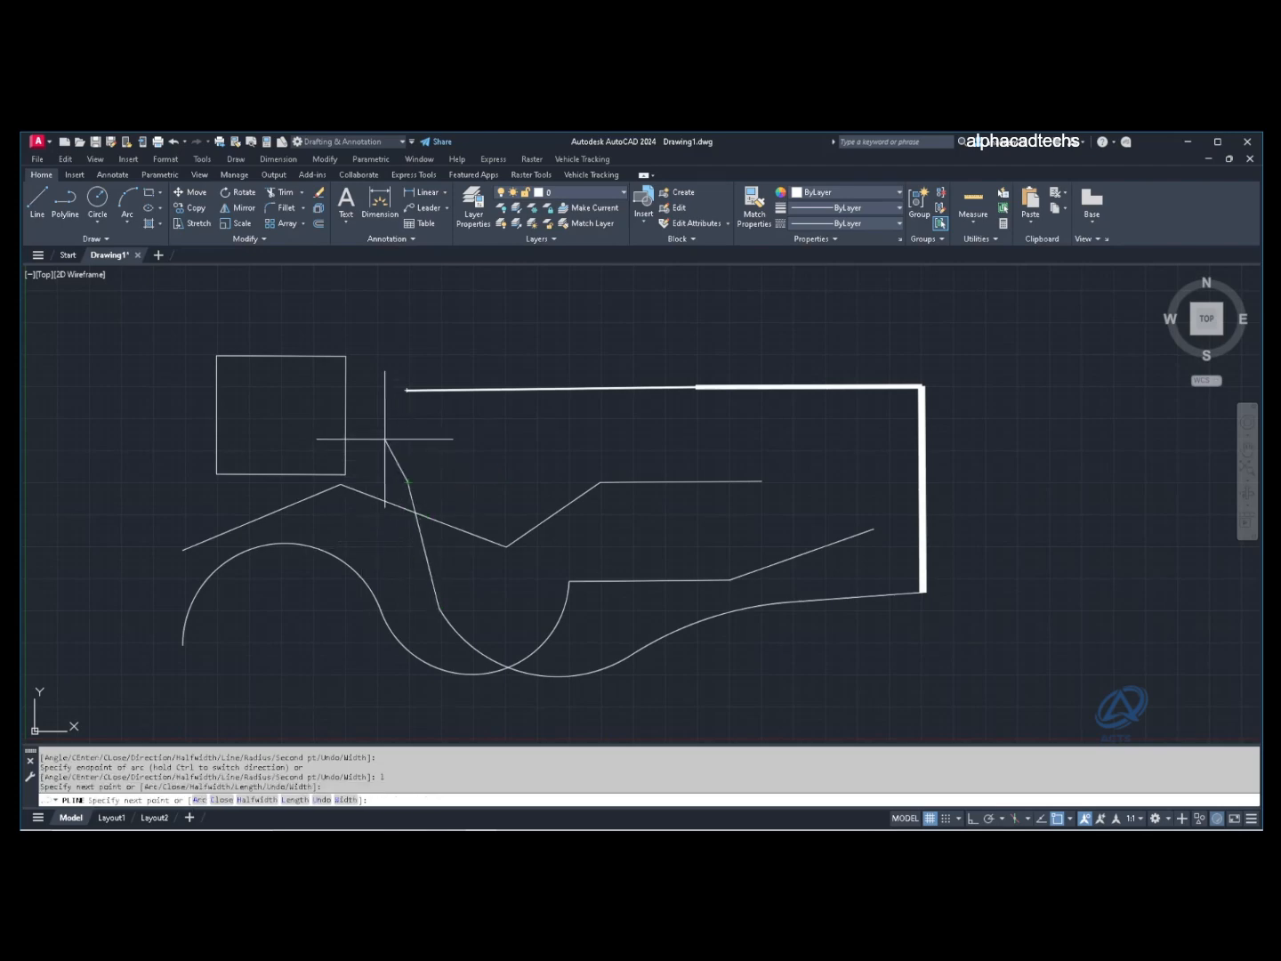
Step: Close the polyline back to its start with C, select it, then cancel
{"action": "type", "text": "c"}
{"action": "key", "text": "Return"}
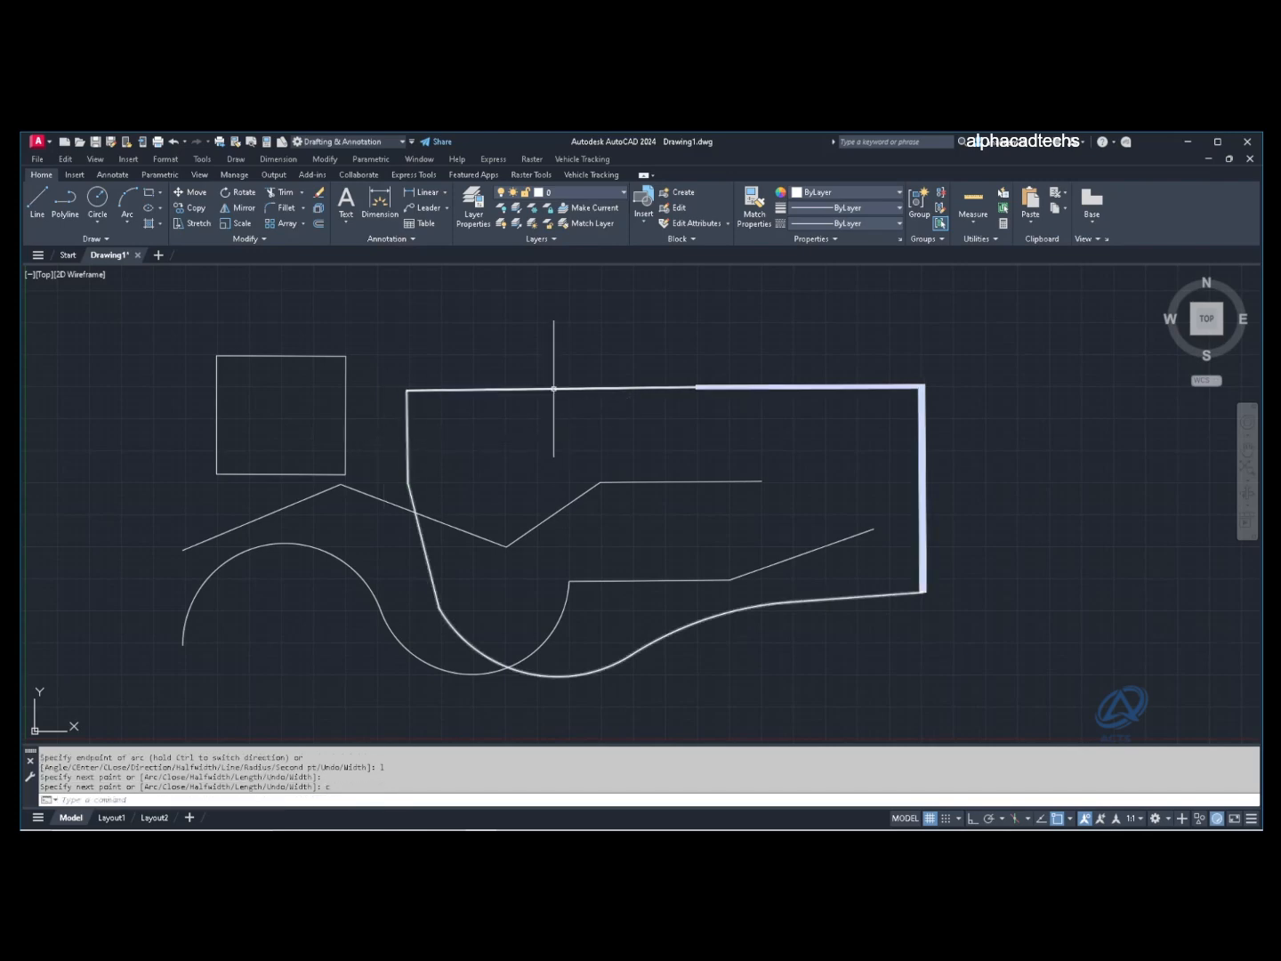
{"action": "left_click", "coordinate": [561, 392]}
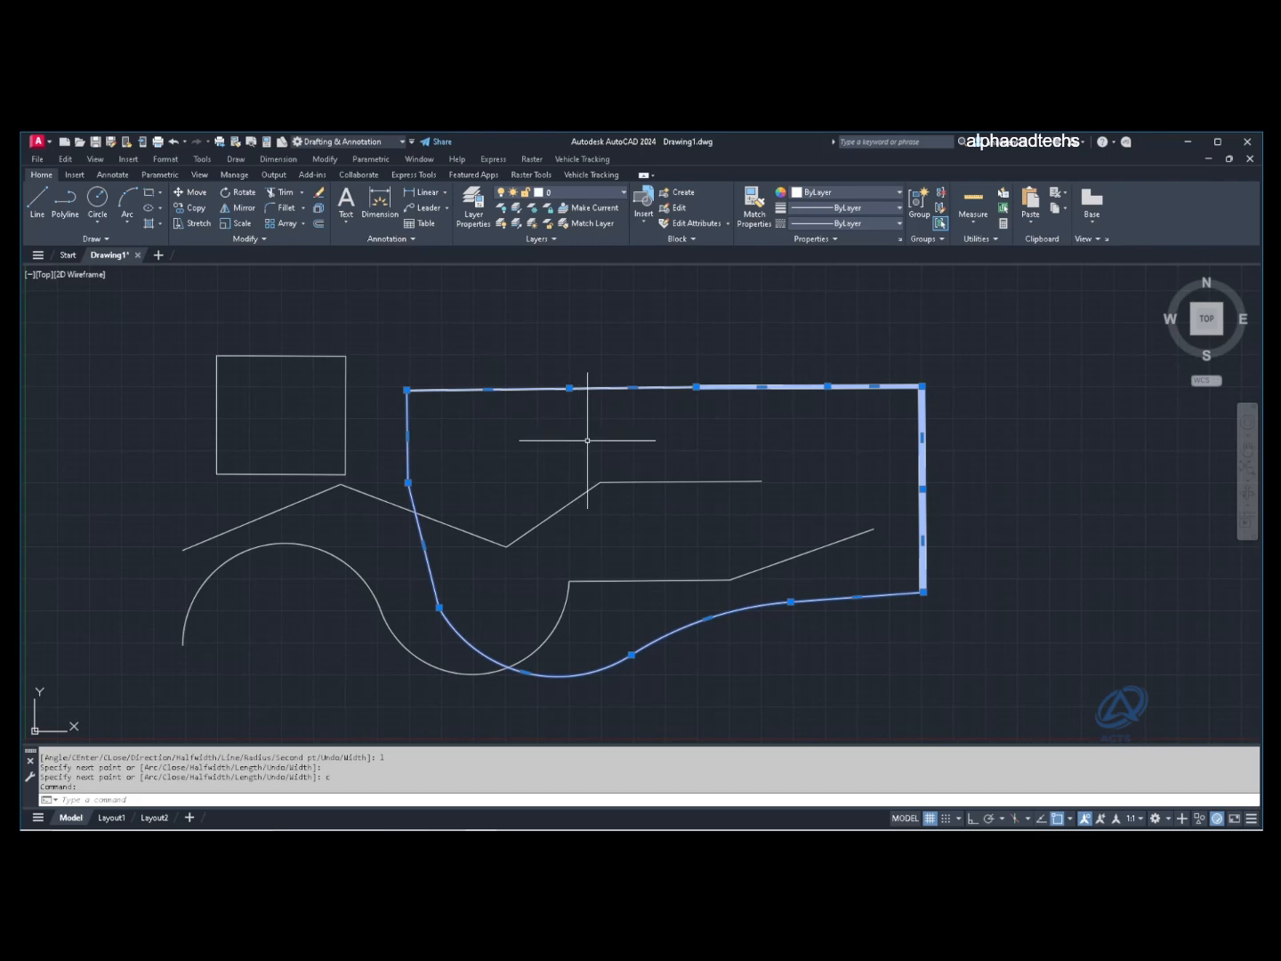
{"action": "left_click", "coordinate": [98, 200]}
{"action": "key", "text": "Escape"}
{"action": "key", "text": "Escape"}
{"action": "key", "text": "Escape"}
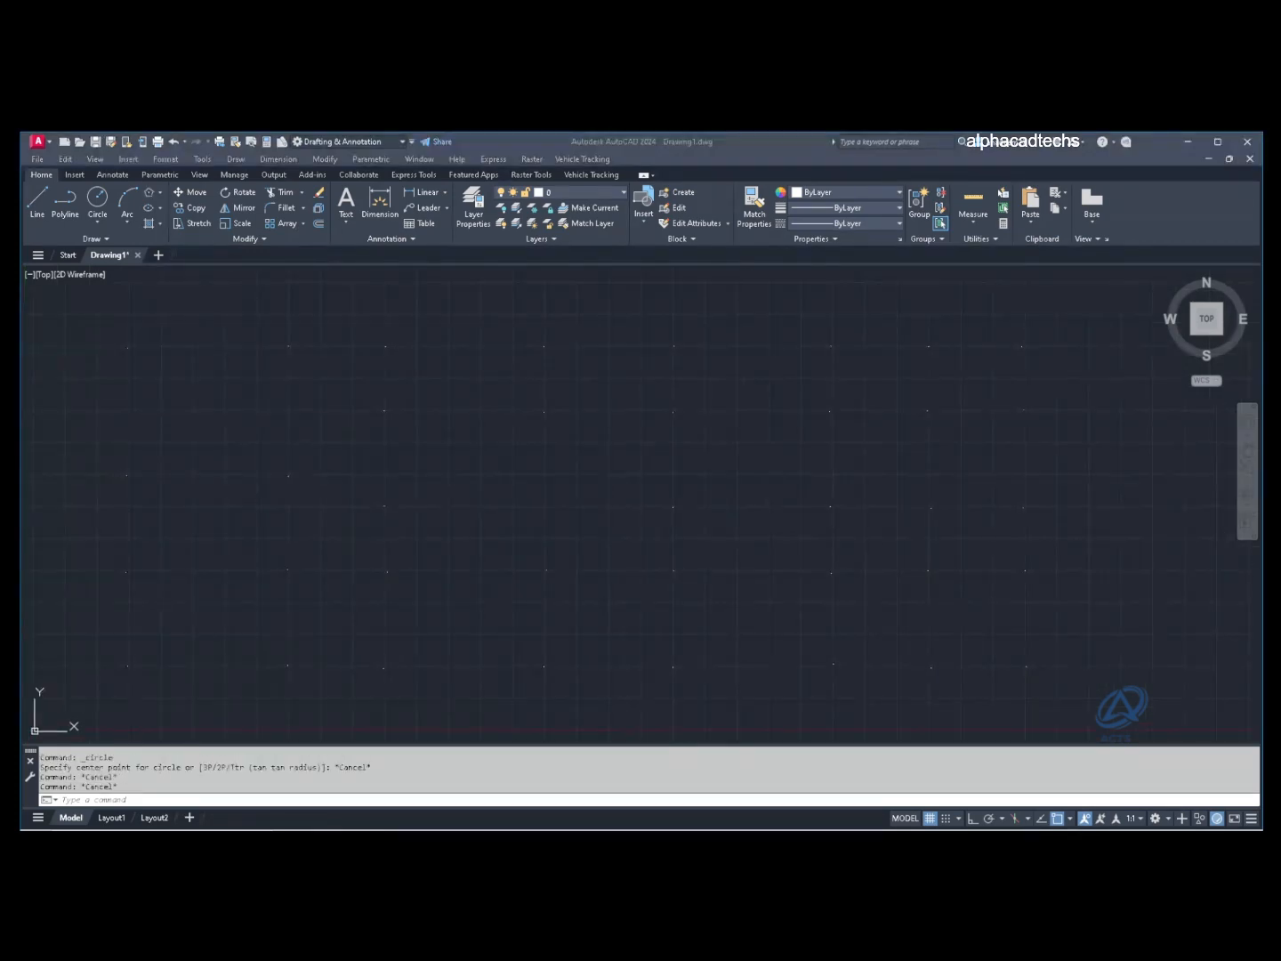
Step: Draw a small centre-radius circle, then a larger centre-radius circle below-left of it
{"action": "left_click", "coordinate": [268, 516]}
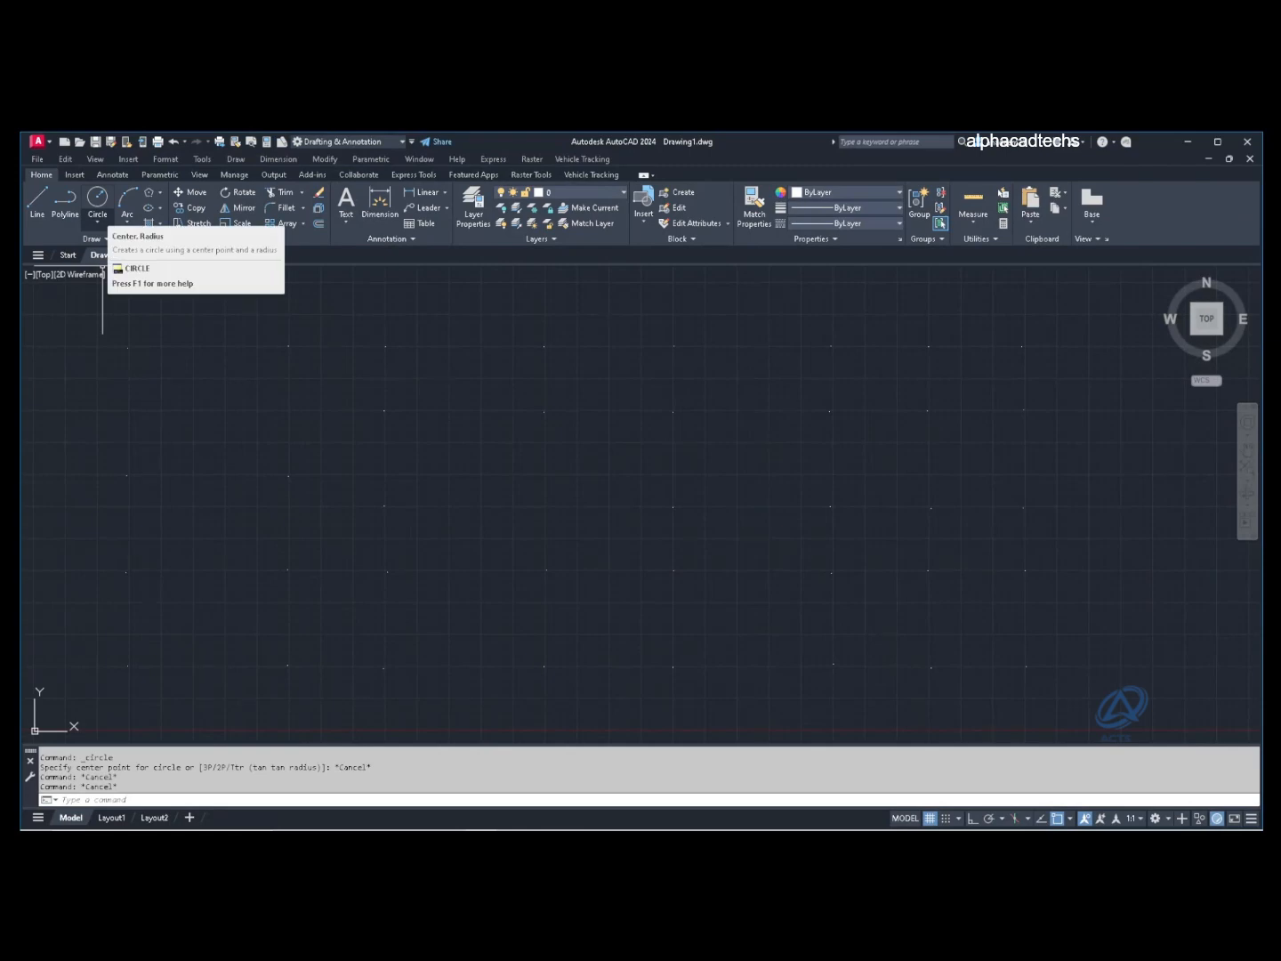
{"action": "left_click", "coordinate": [98, 200]}
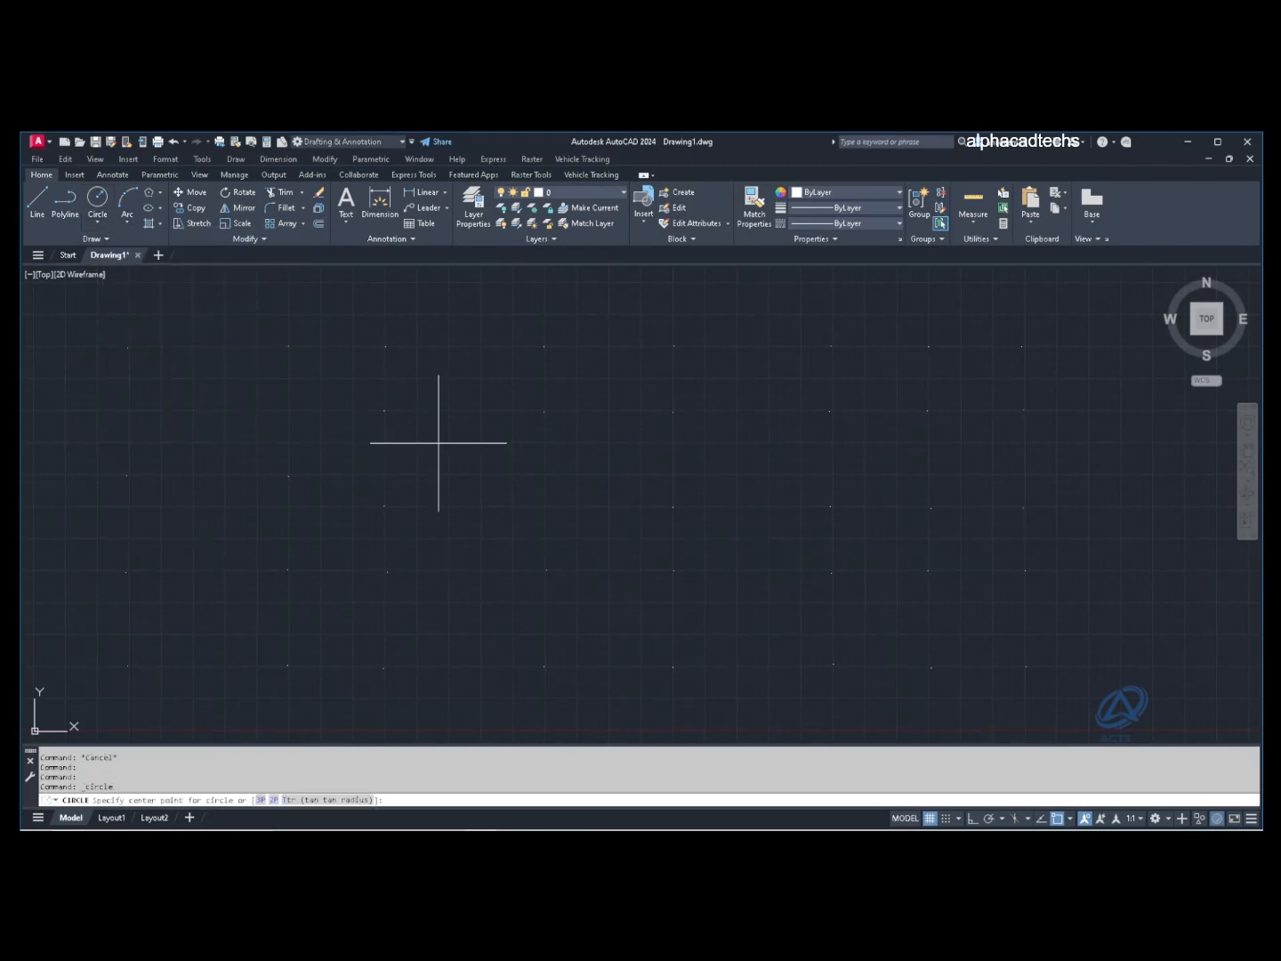
{"action": "left_click", "coordinate": [385, 410]}
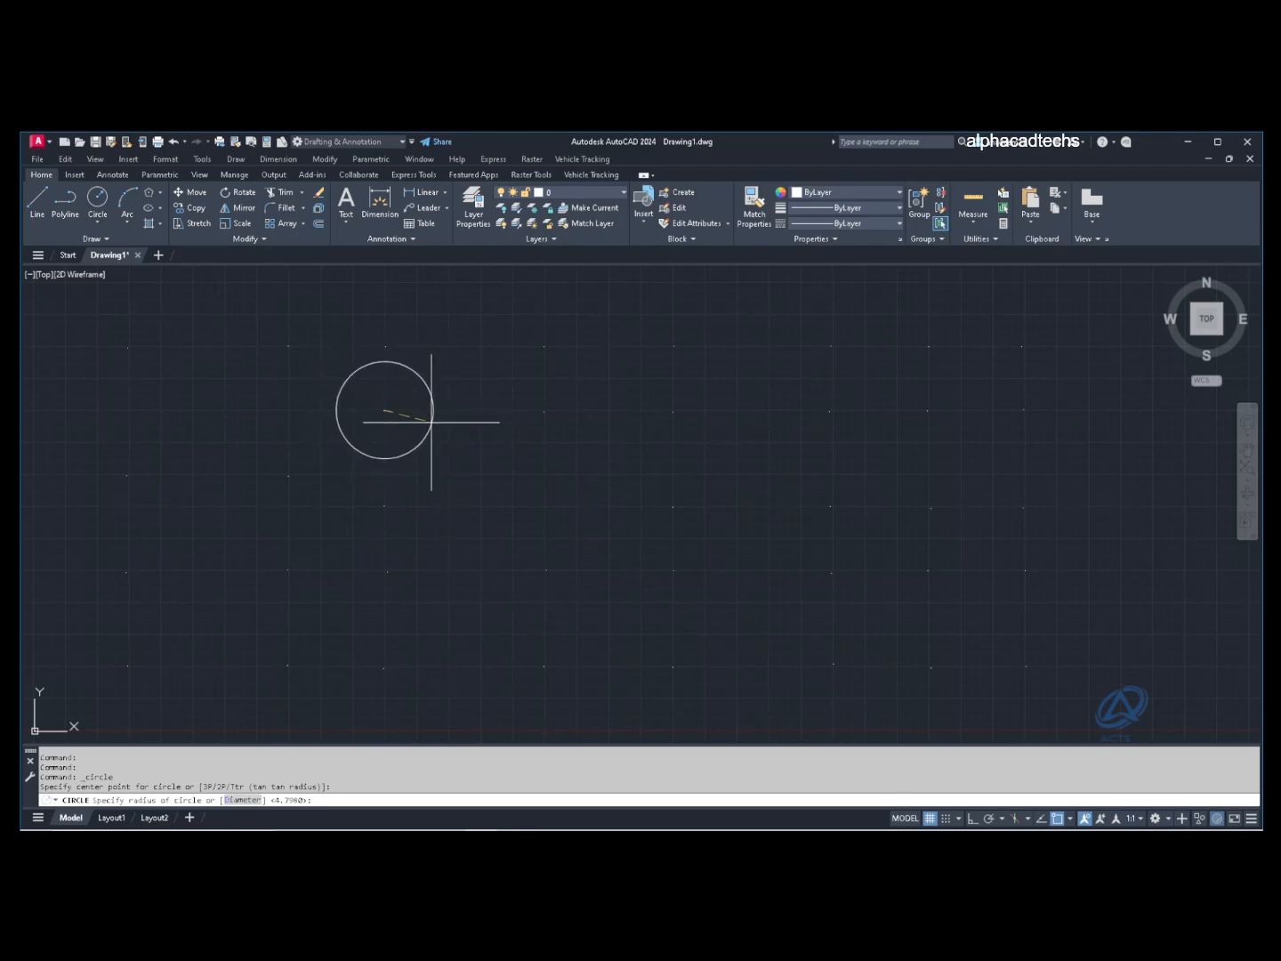
{"action": "left_click", "coordinate": [432, 423]}
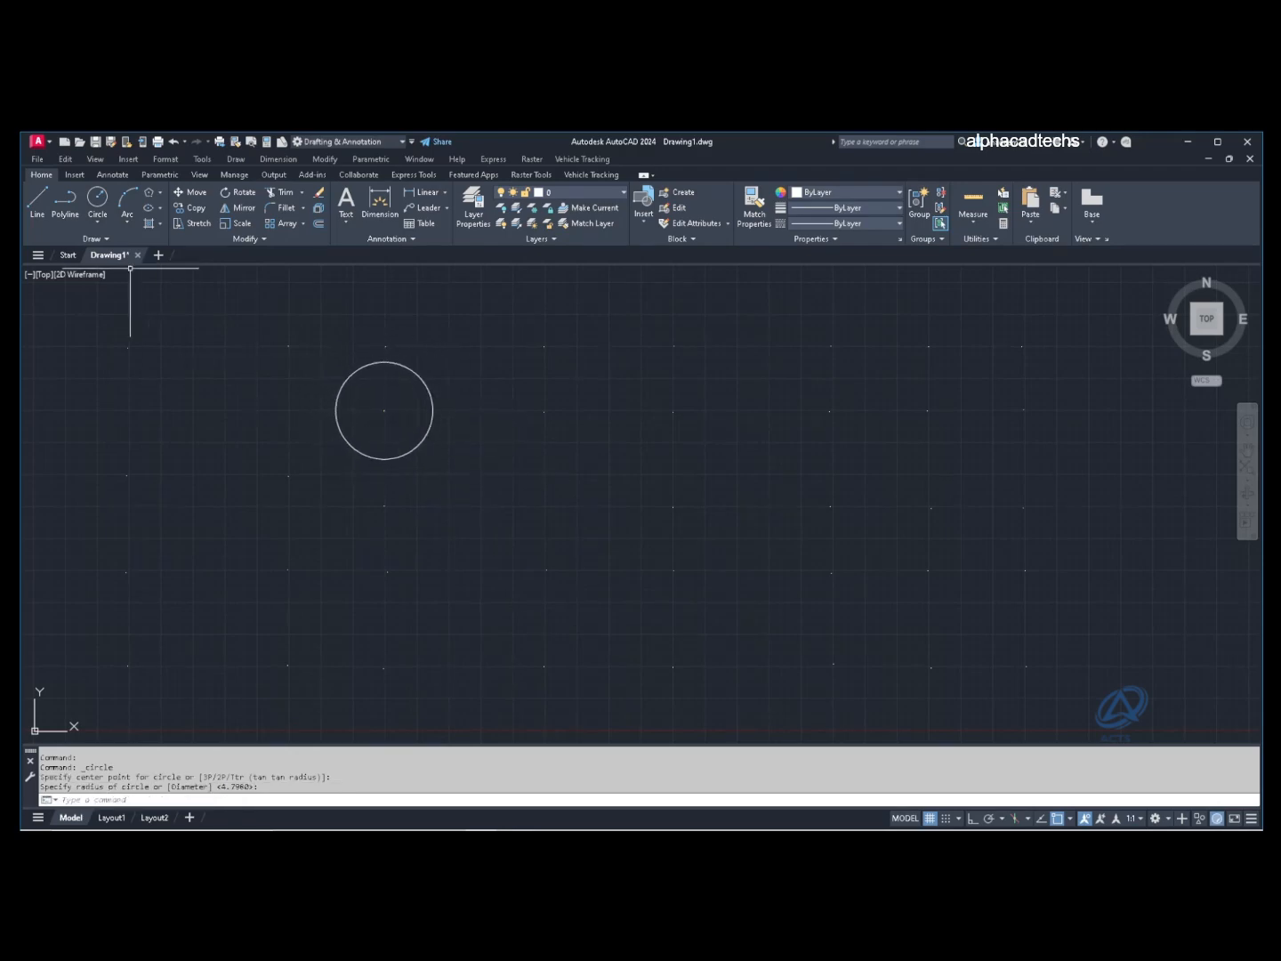
{"action": "key", "text": "Return"}
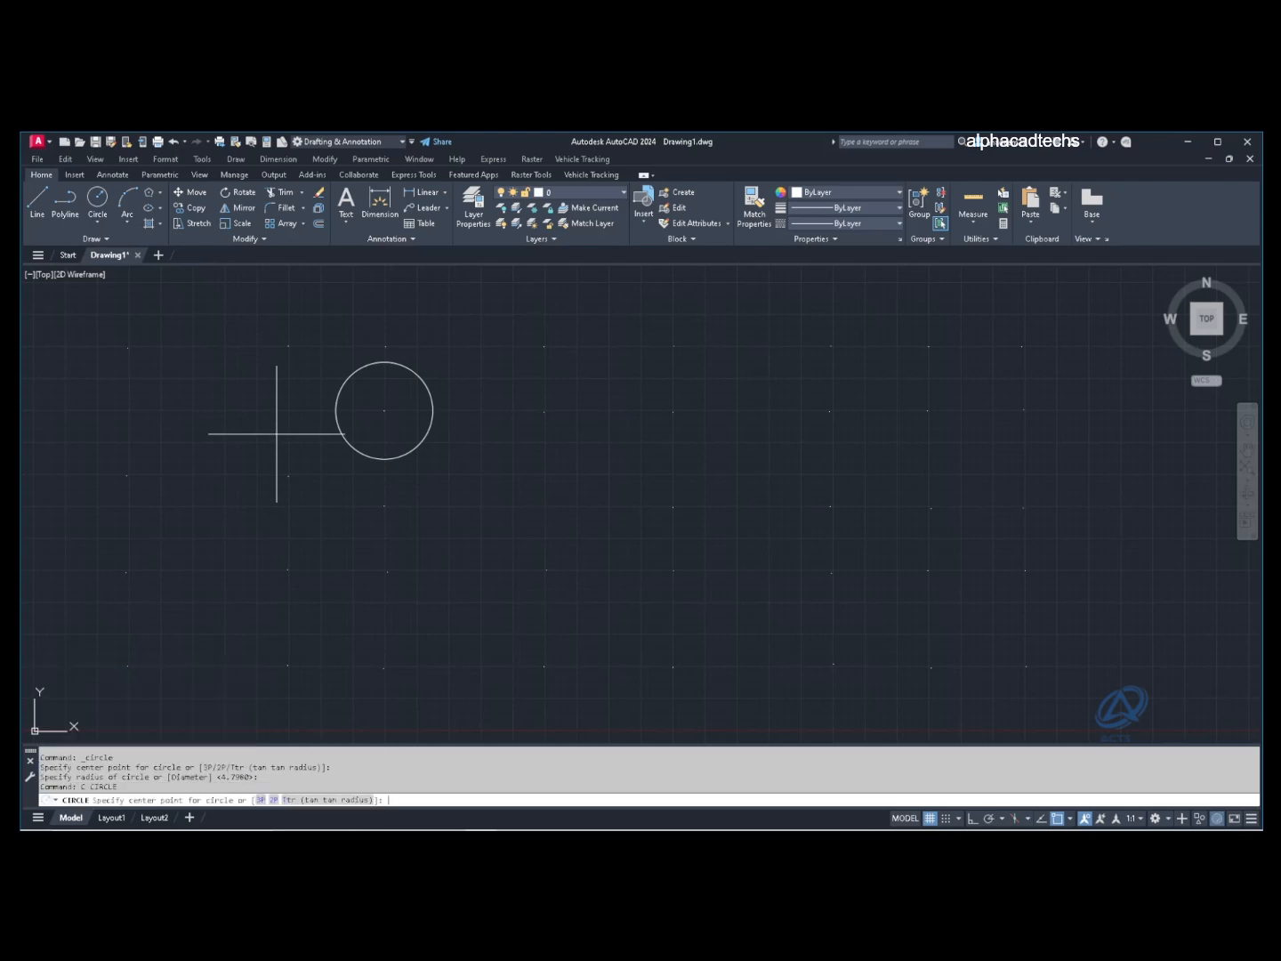
{"action": "left_click", "coordinate": [288, 569]}
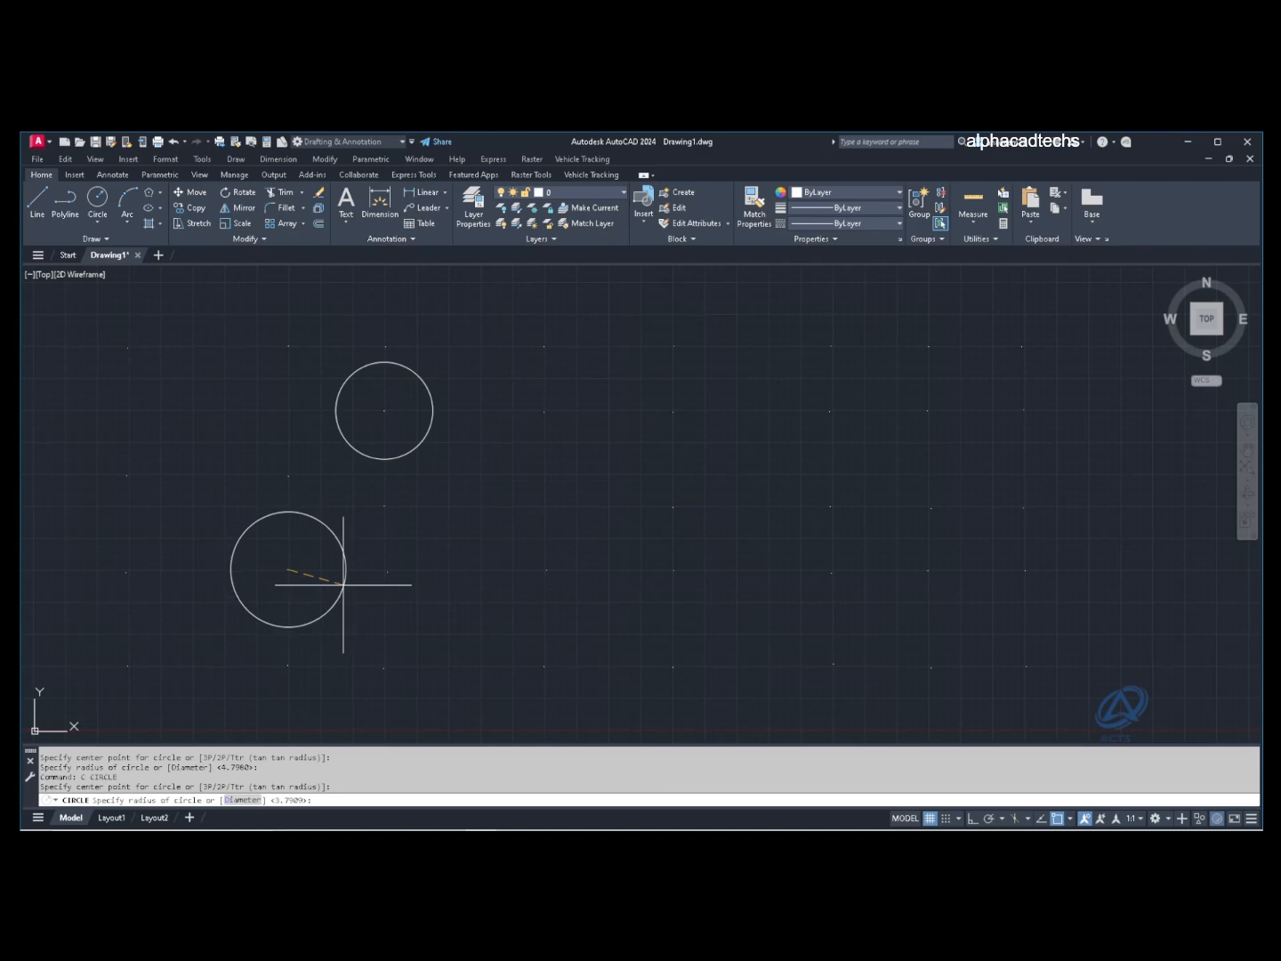
{"action": "left_click", "coordinate": [364, 593]}
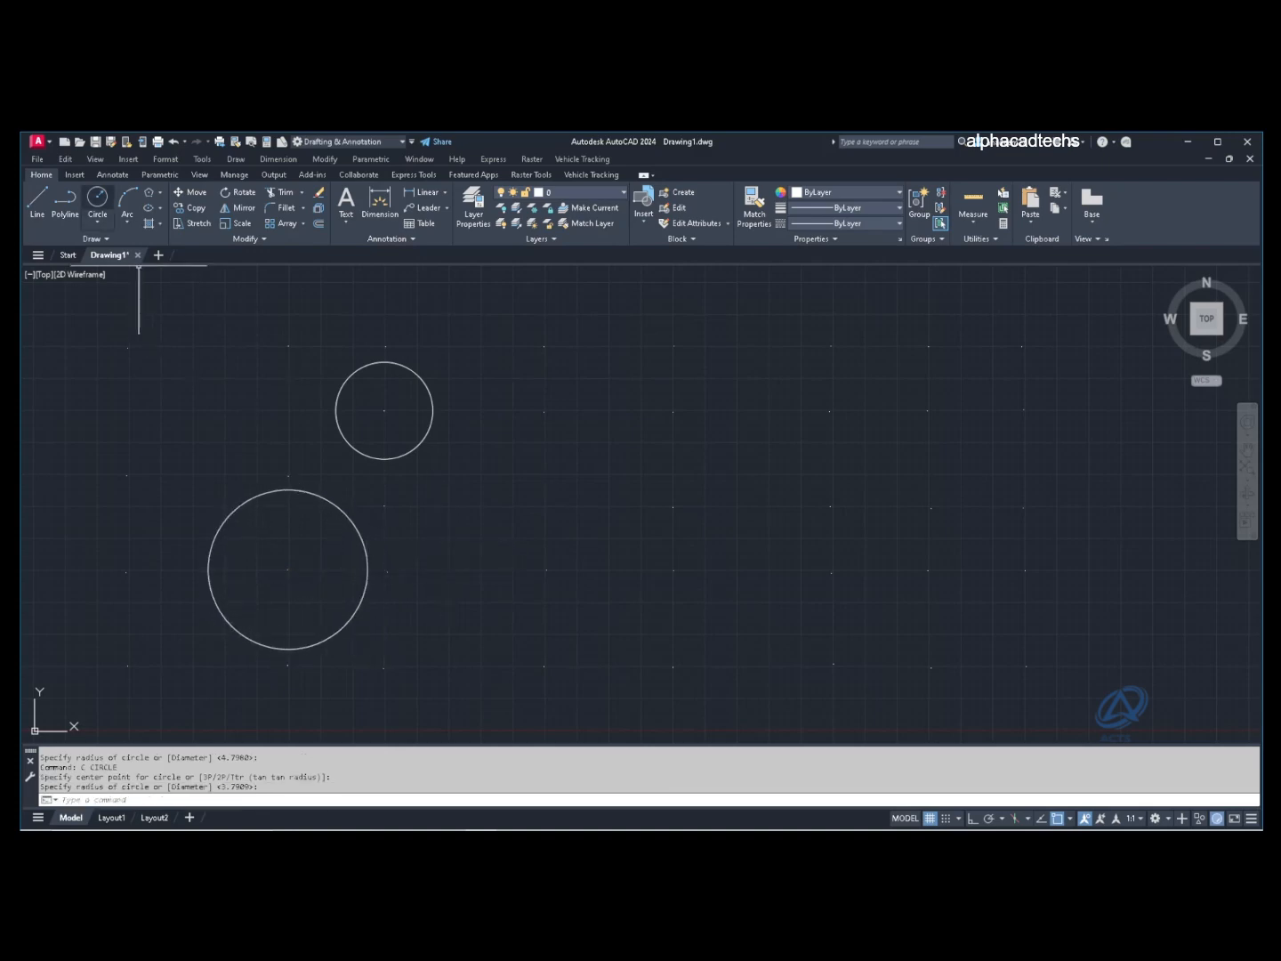
{"action": "left_click", "coordinate": [97, 197]}
Step: Switch to Center, Diameter and draw a circle at the lower middle
{"action": "left_click", "coordinate": [97, 219]}
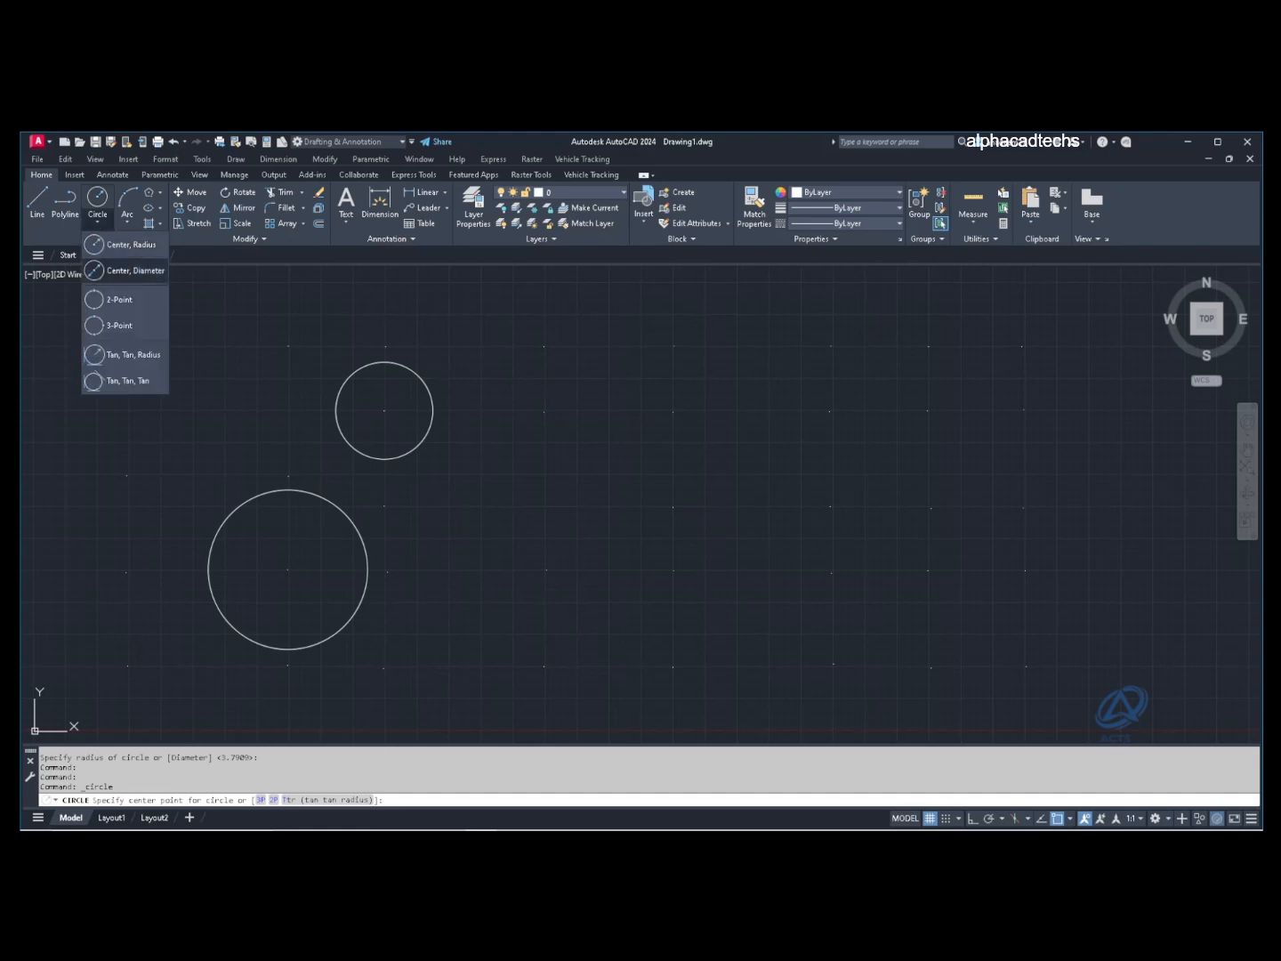
{"action": "left_click", "coordinate": [129, 272]}
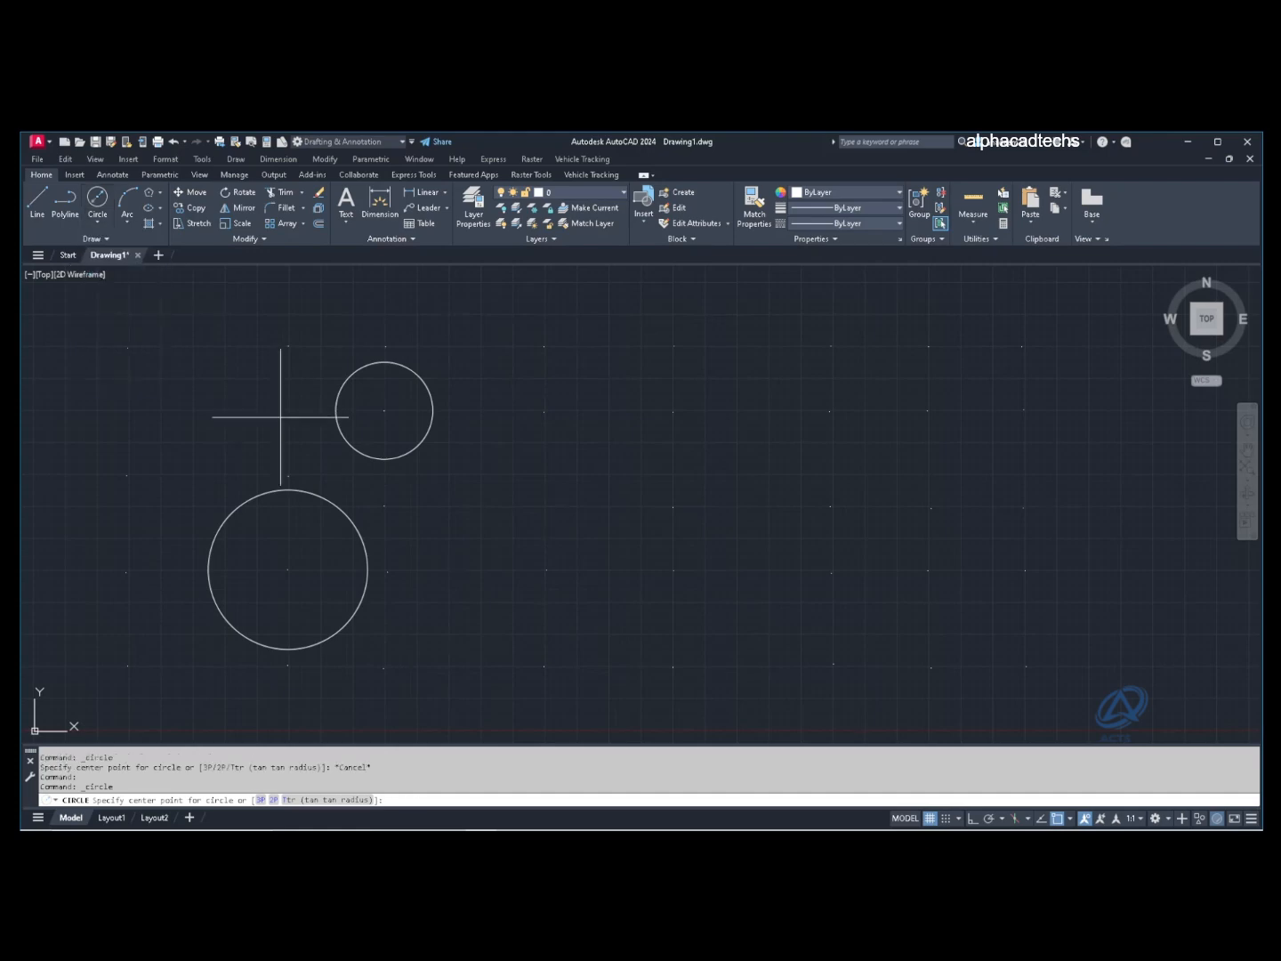
{"action": "left_click", "coordinate": [547, 569]}
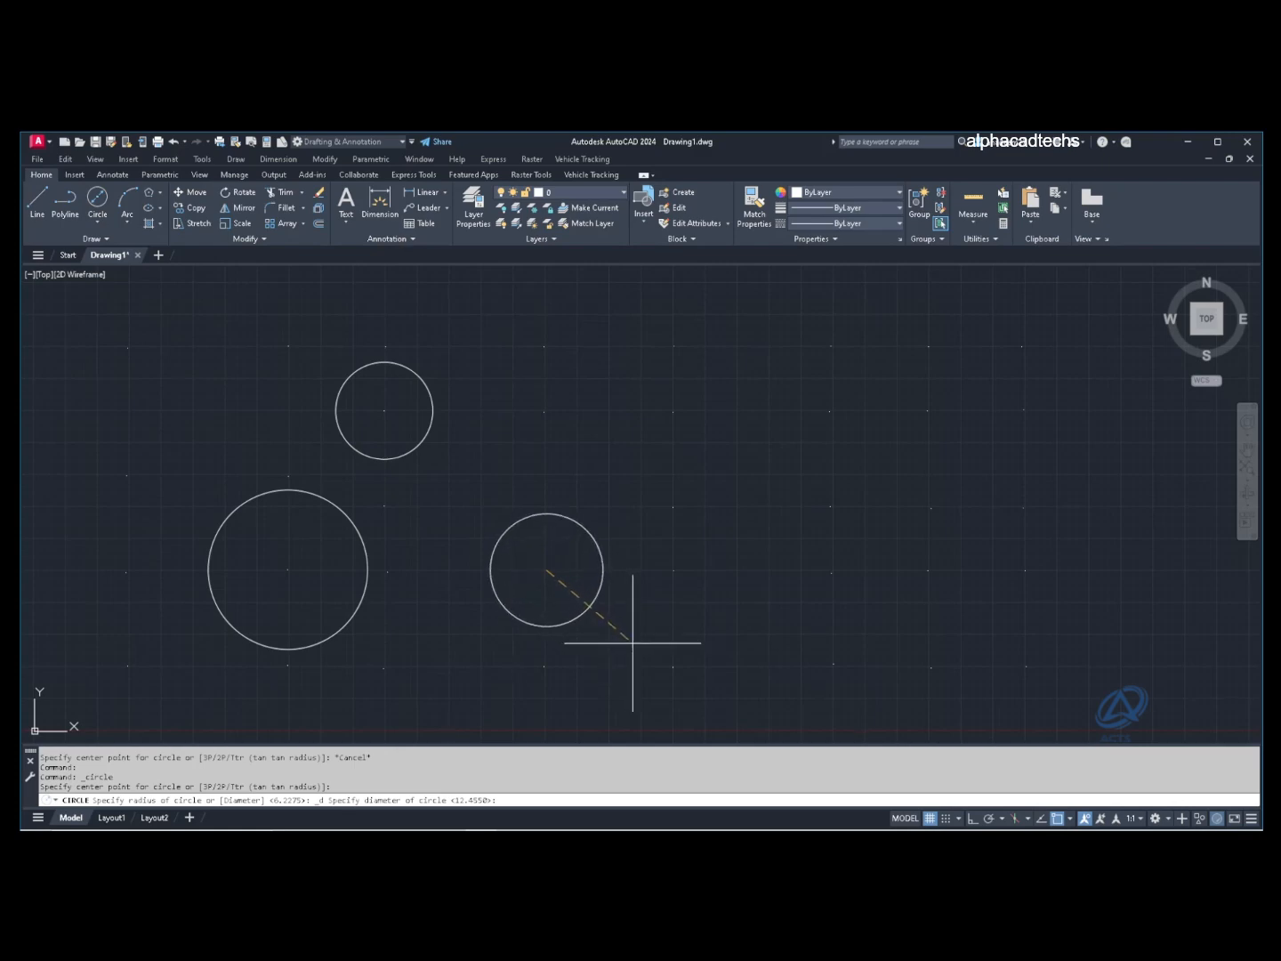
{"action": "left_click", "coordinate": [610, 621]}
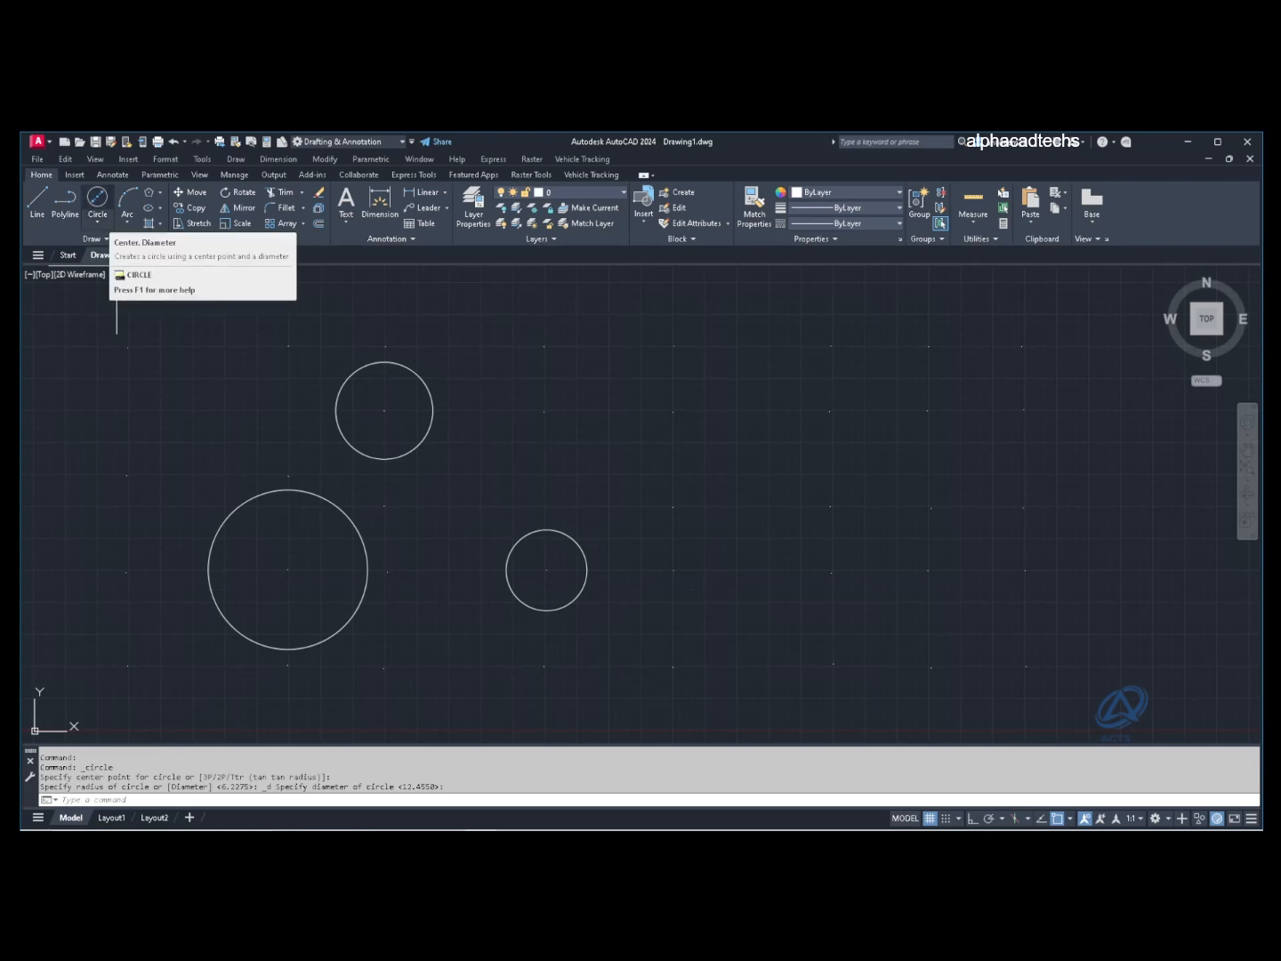
Step: Add a diameter-10 circle at upper right and a tiny diameter-0.5 circle further right
{"action": "left_click", "coordinate": [97, 197]}
{"action": "left_click", "coordinate": [673, 411]}
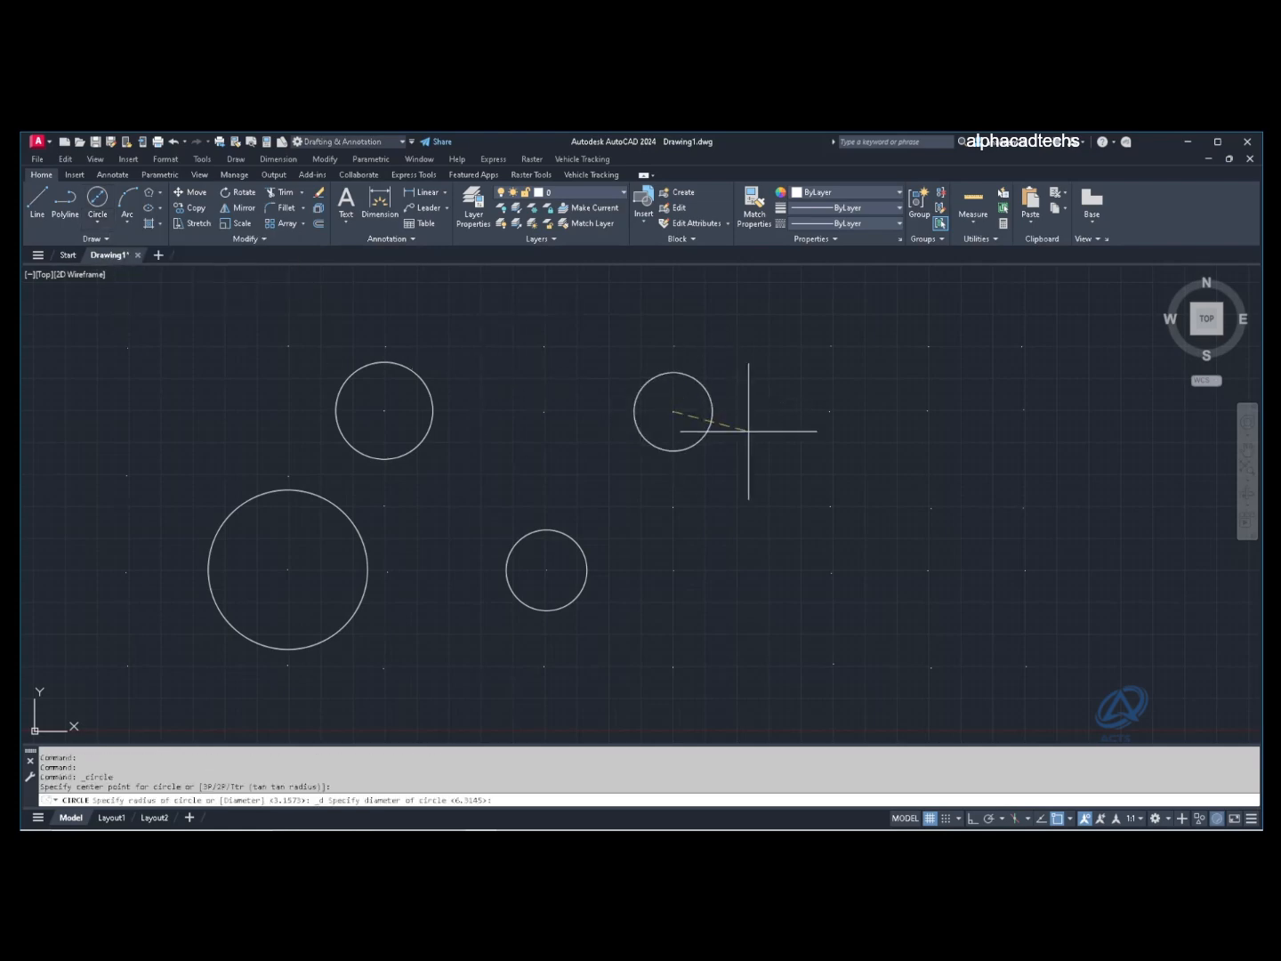
{"action": "key", "text": "Return"}
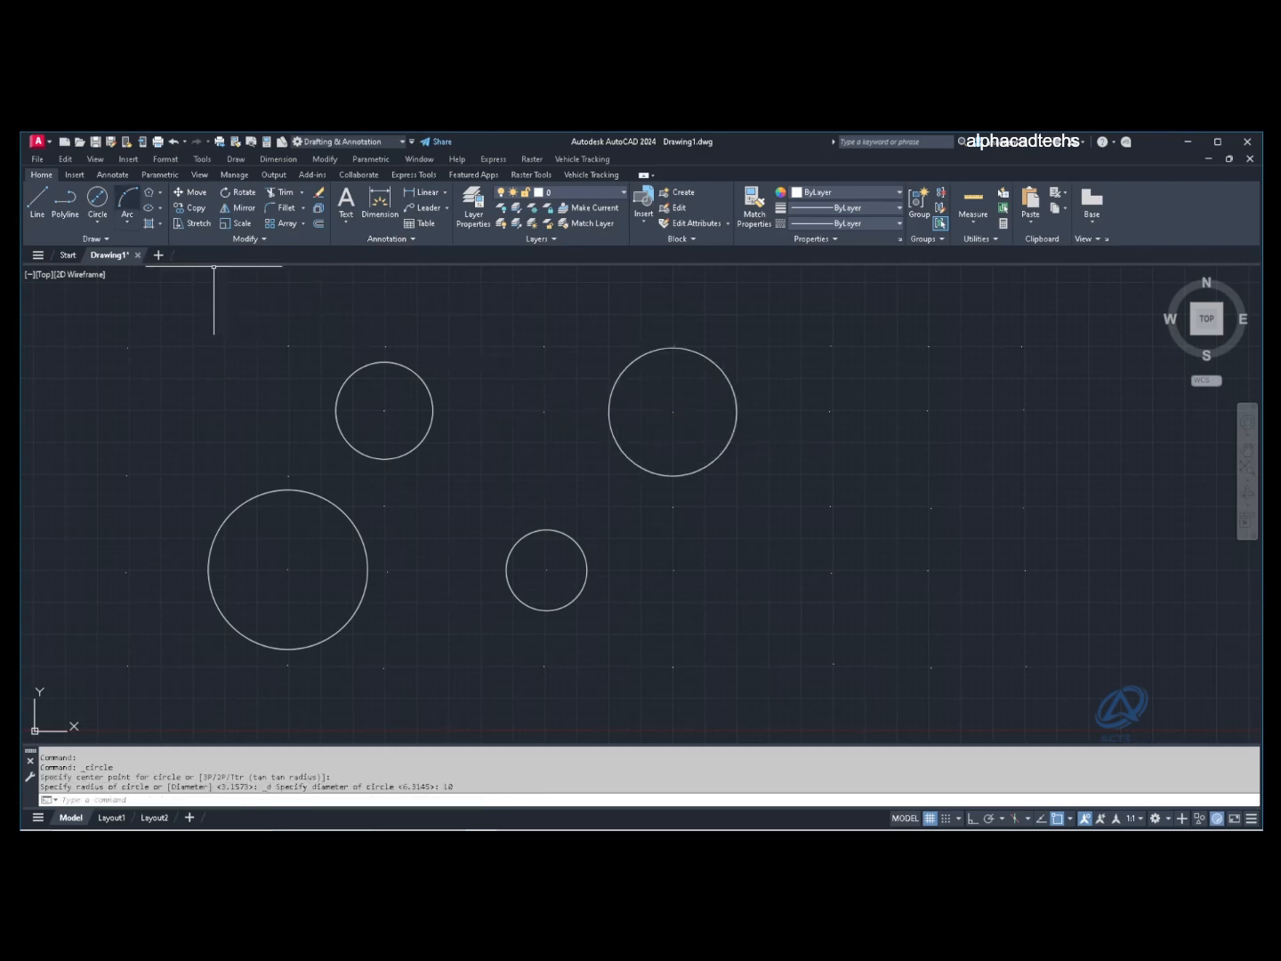
{"action": "key", "text": "Return"}
{"action": "left_click", "coordinate": [830, 411]}
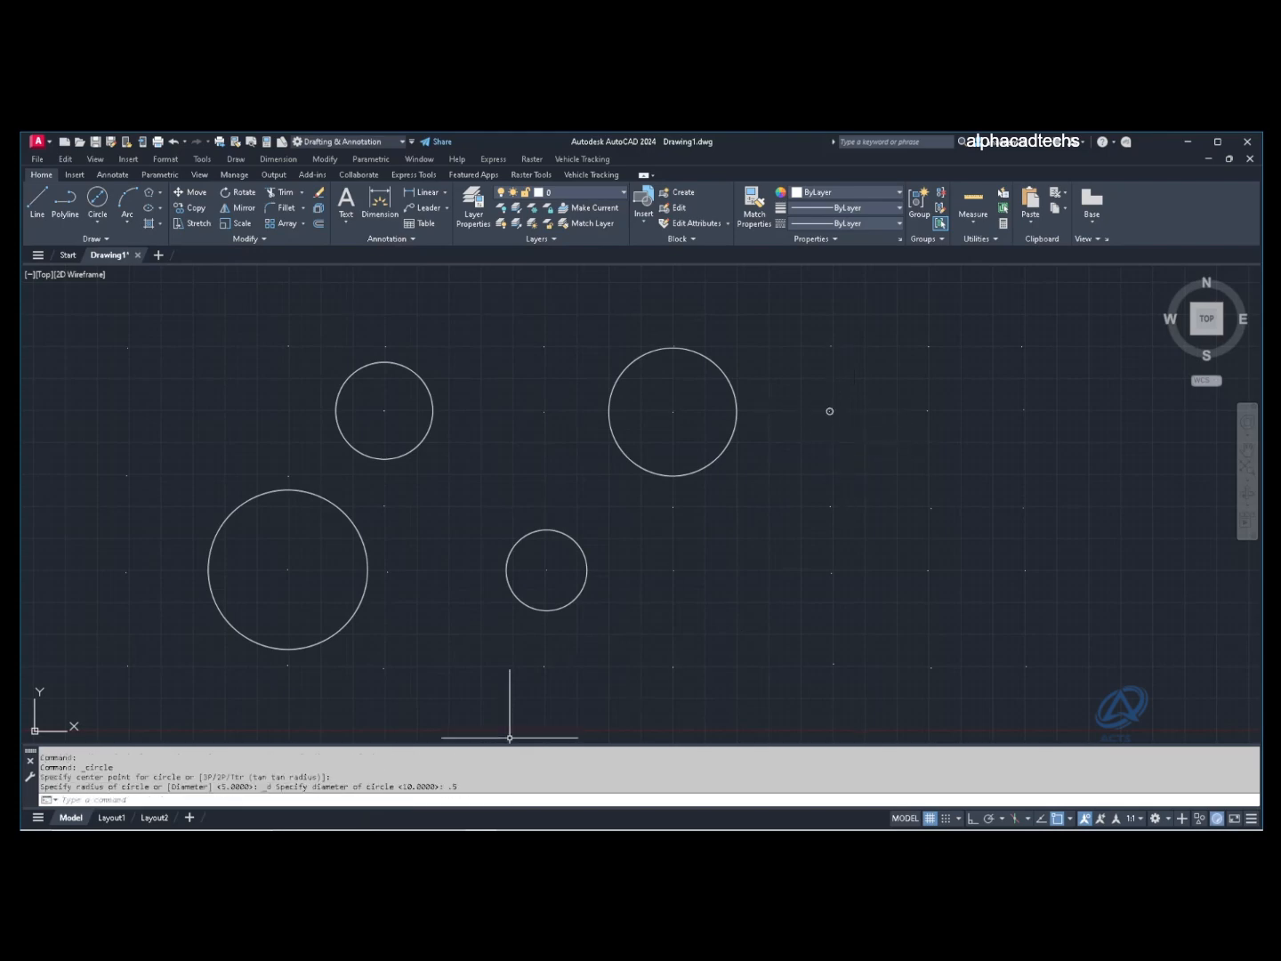
{"action": "left_click", "coordinate": [749, 556]}
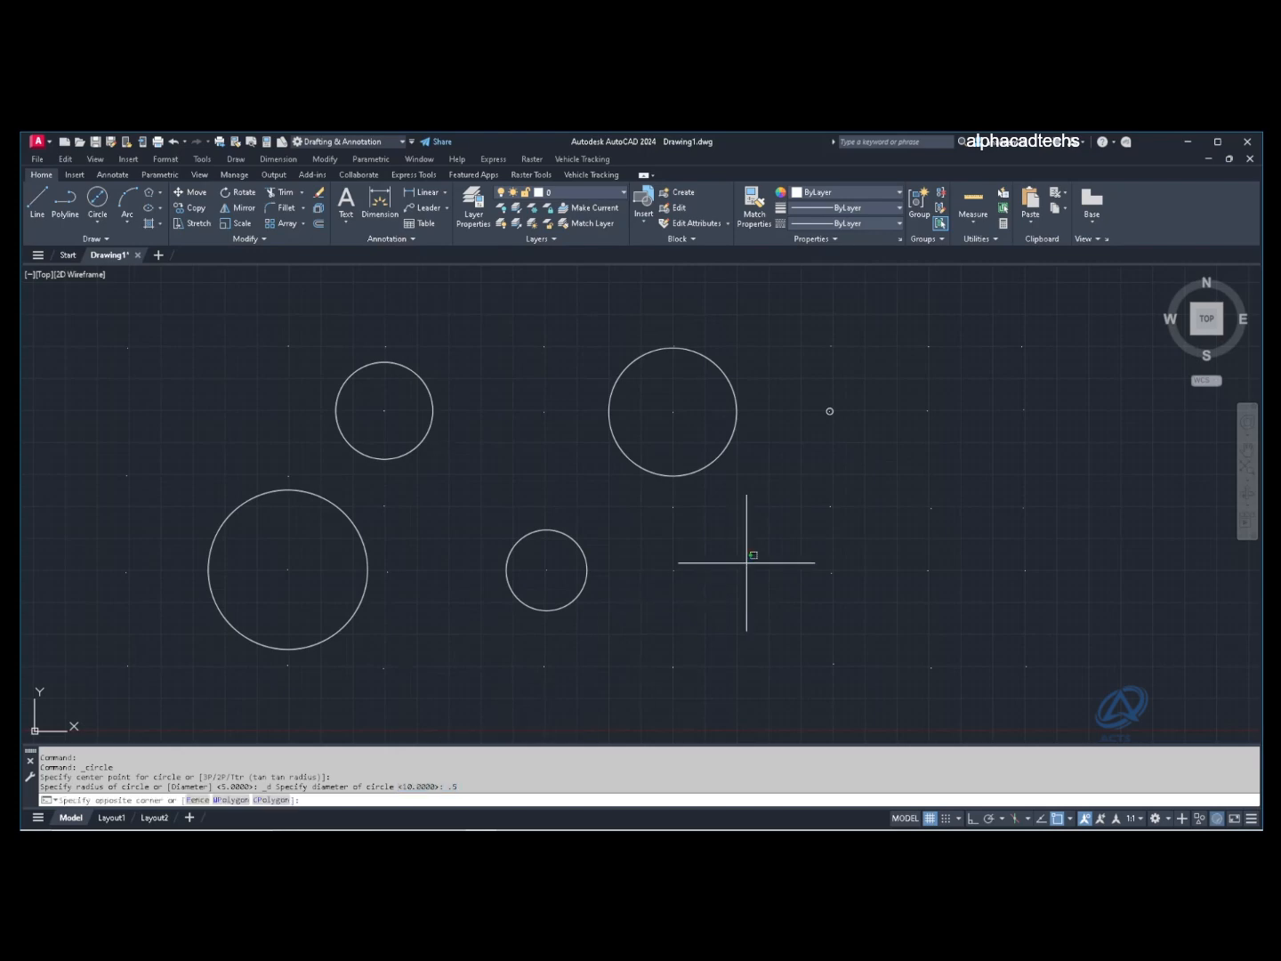
{"action": "key", "text": "Escape"}
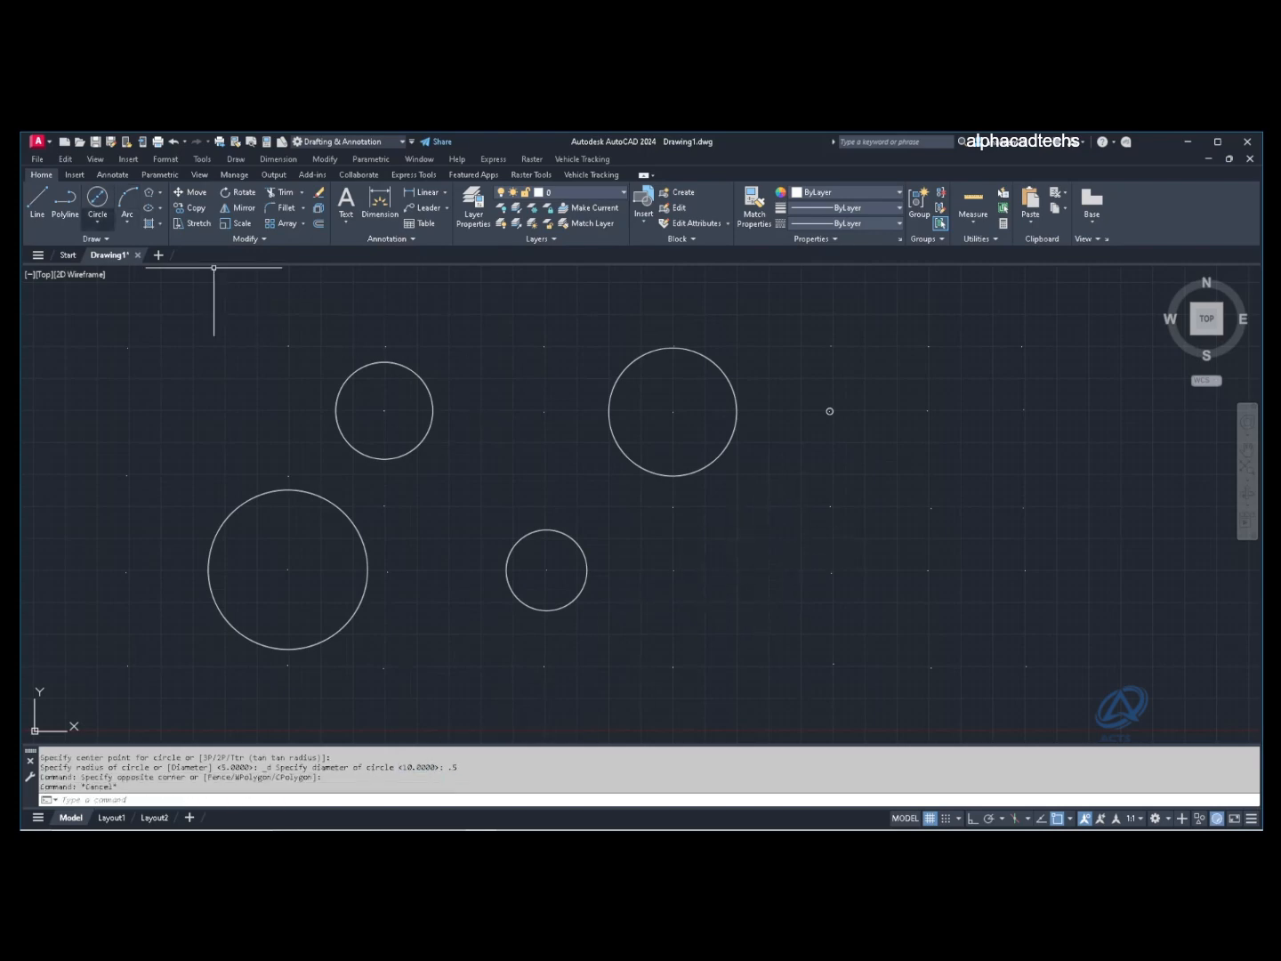
{"action": "left_click", "coordinate": [97, 222]}
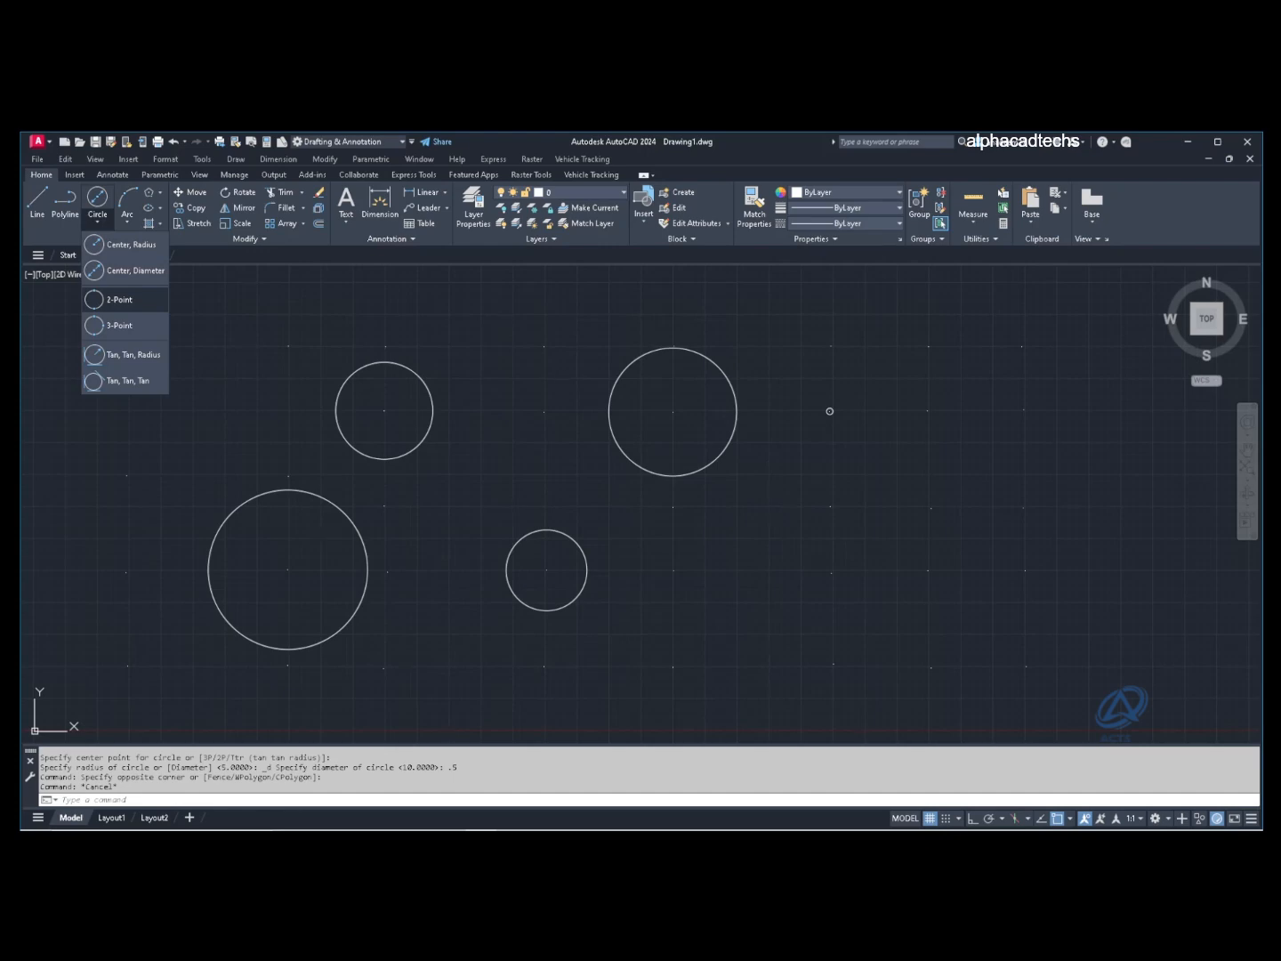
Step: Draw two 2-Point circles from diameter end points, one at the right, one at far upper left
{"action": "left_click", "coordinate": [120, 300]}
{"action": "left_click", "coordinate": [929, 571]}
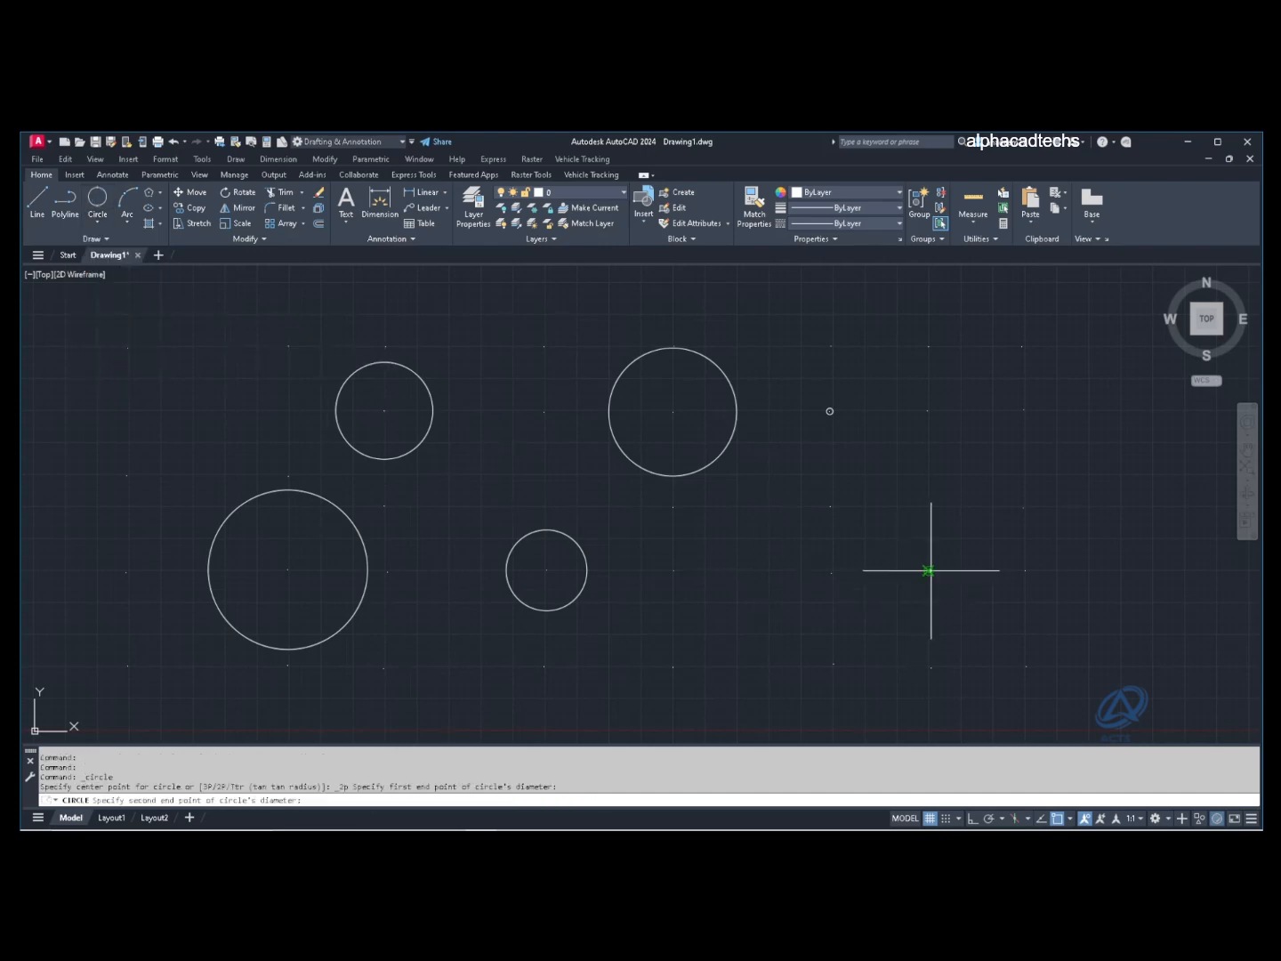
{"action": "left_click", "coordinate": [930, 508]}
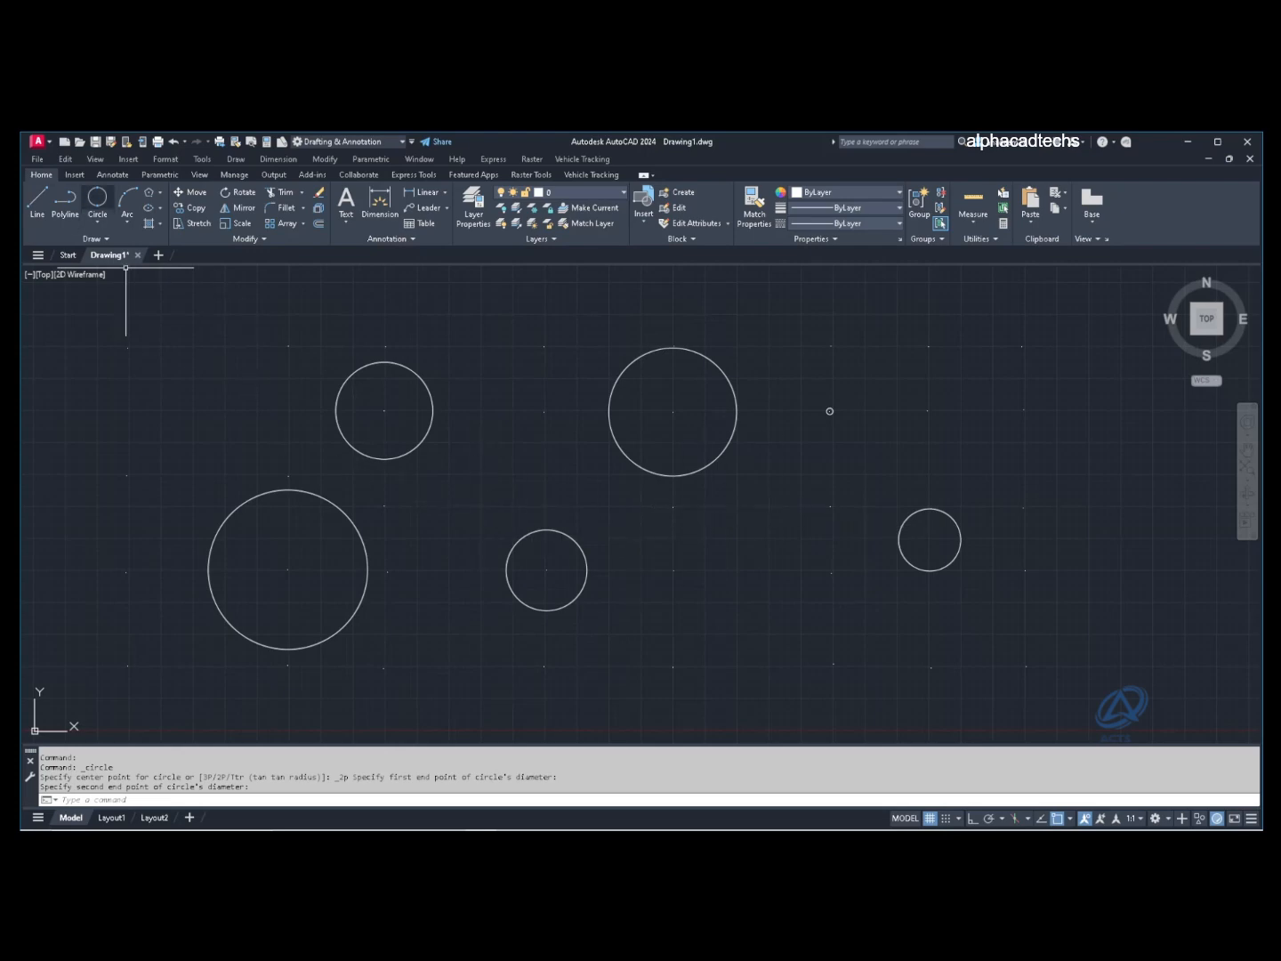
{"action": "left_click", "coordinate": [97, 197]}
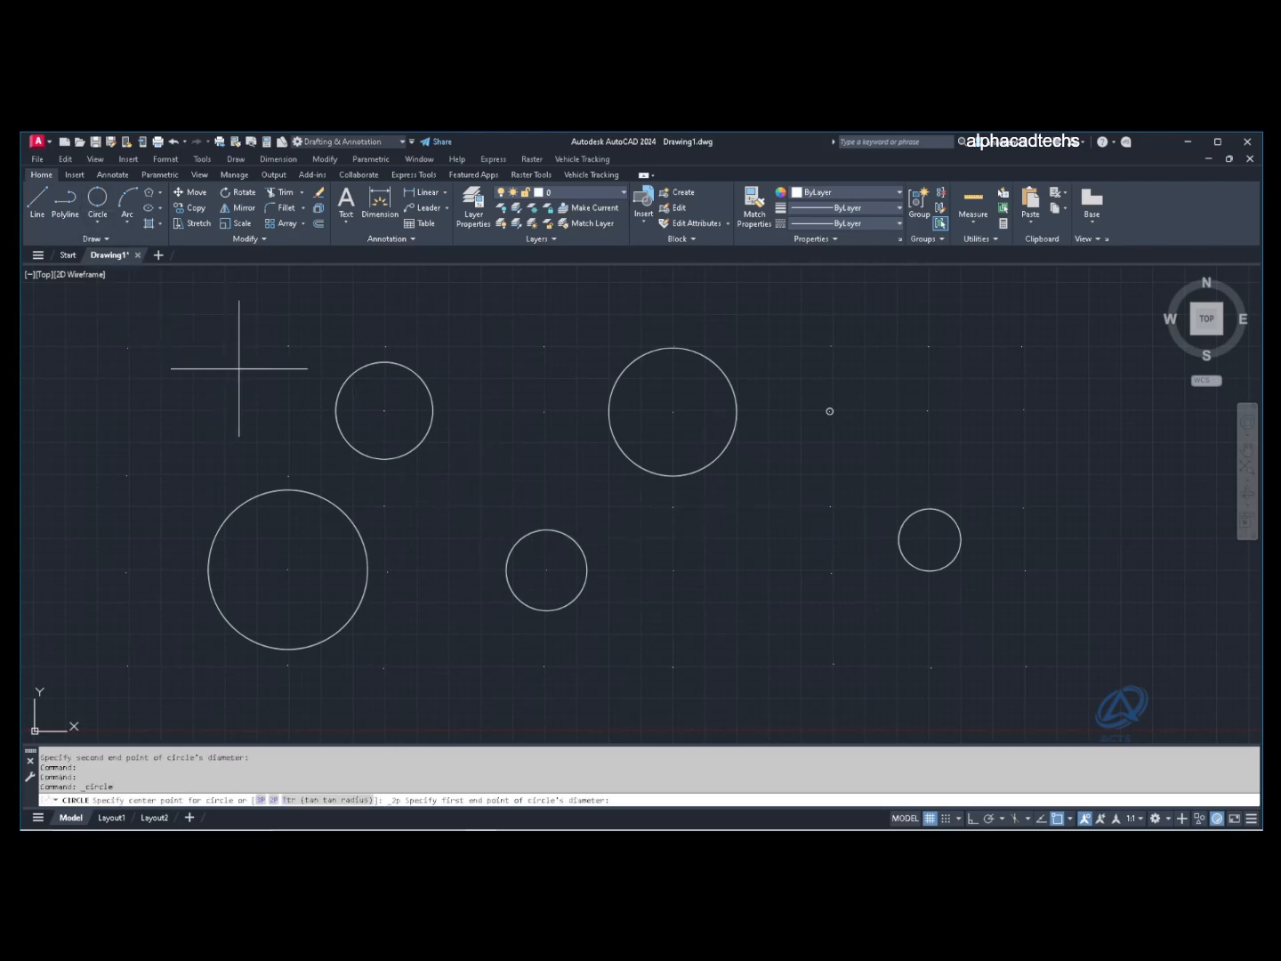
{"action": "left_click", "coordinate": [186, 445]}
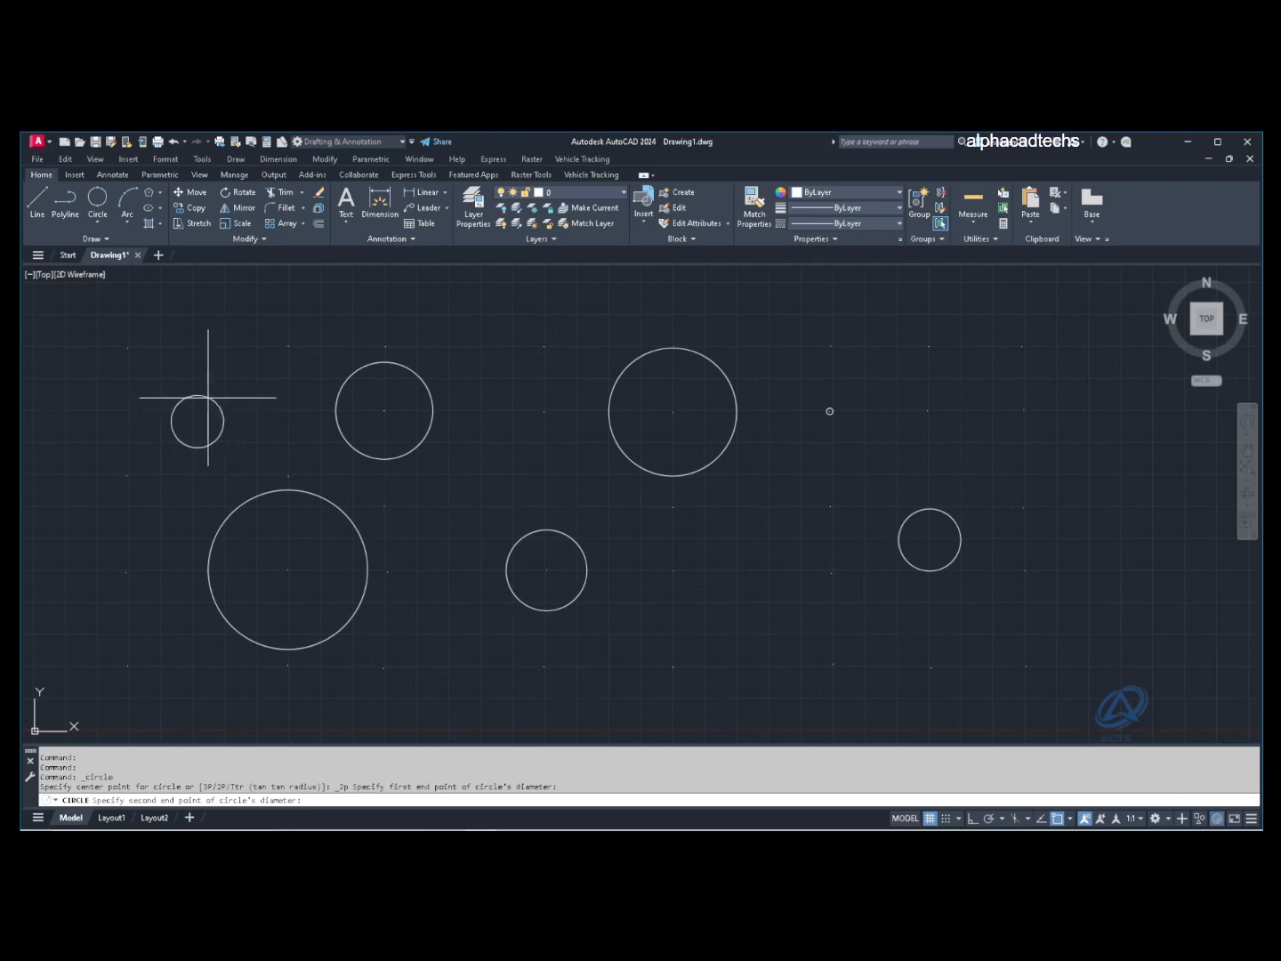
{"action": "left_click", "coordinate": [210, 376]}
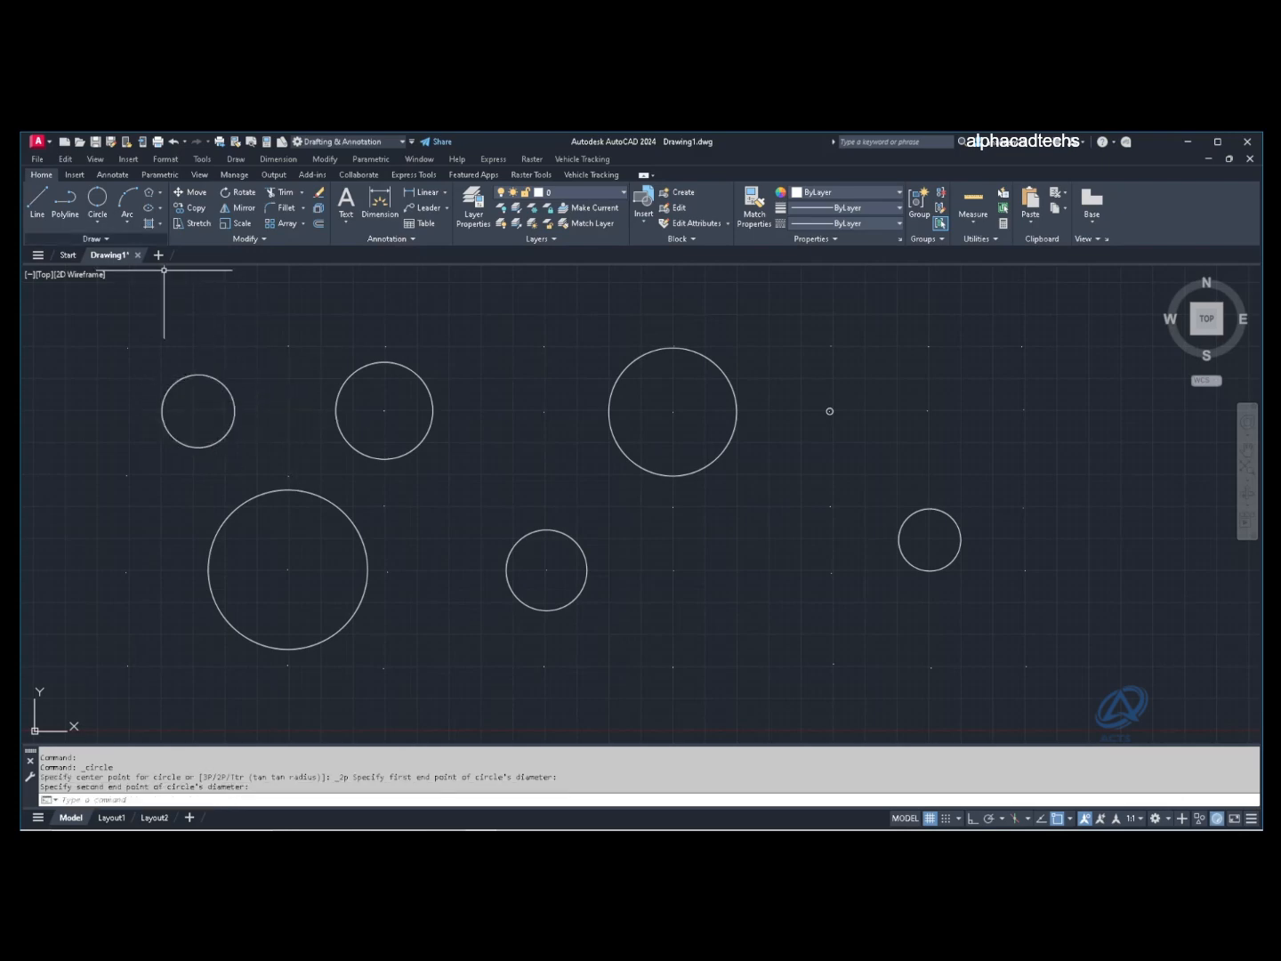
{"action": "left_click", "coordinate": [97, 222]}
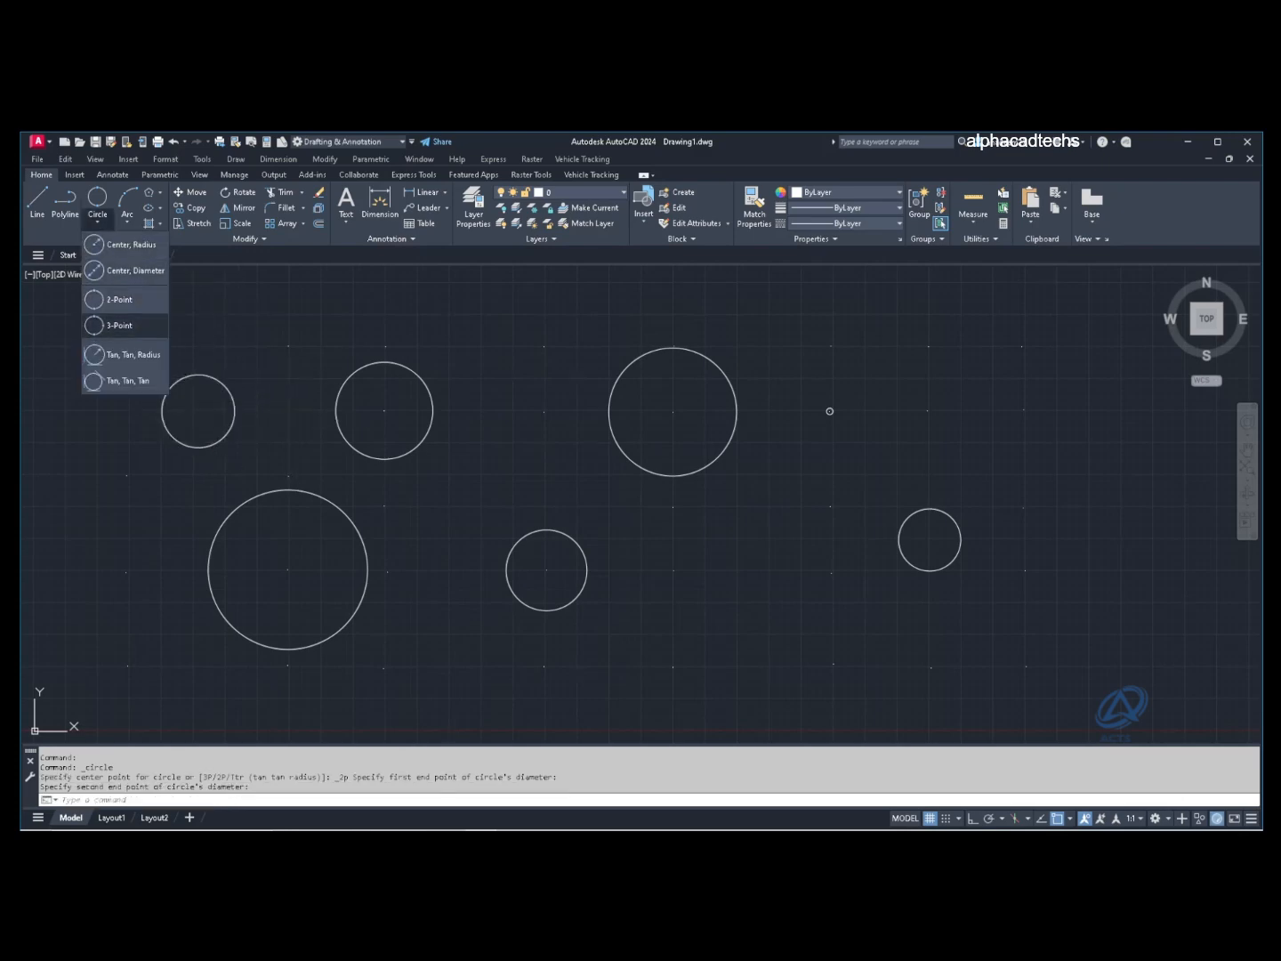
Step: Draw a 3-Point circle at the upper right through three picked points
{"action": "left_click", "coordinate": [120, 325]}
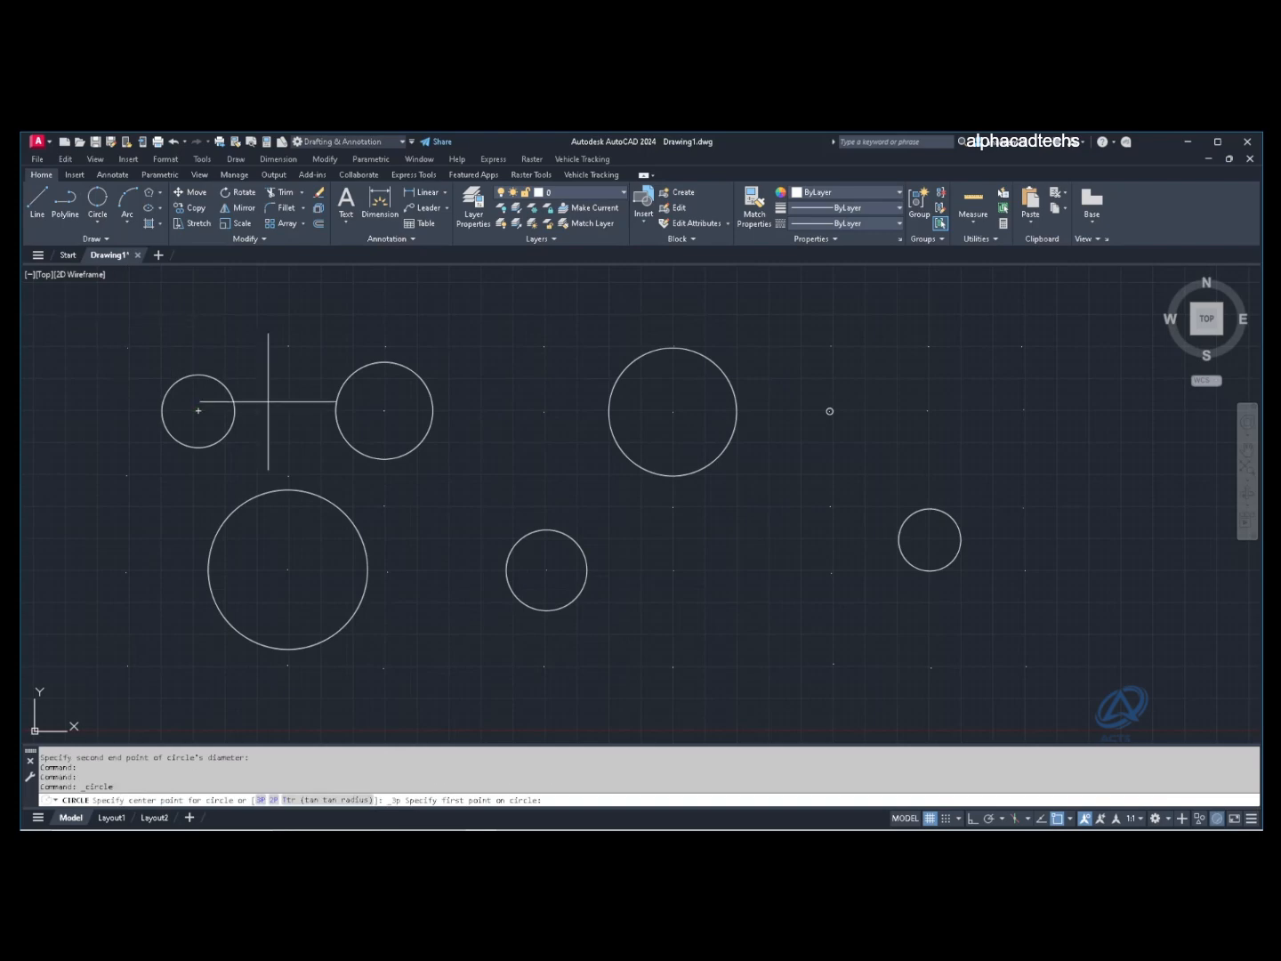
{"action": "left_click", "coordinate": [1024, 409]}
{"action": "left_click", "coordinate": [928, 409]}
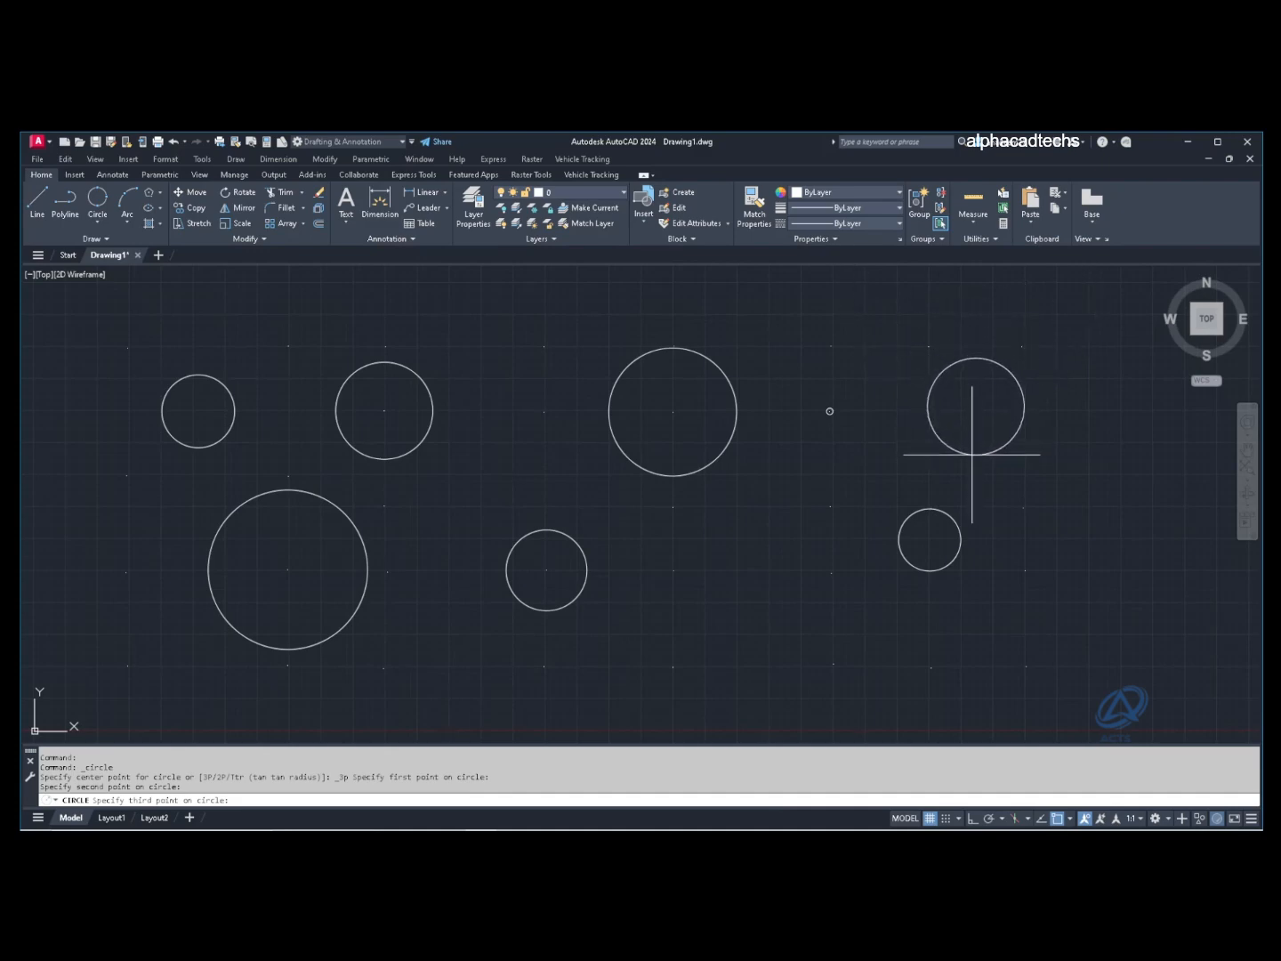
{"action": "left_click", "coordinate": [973, 458]}
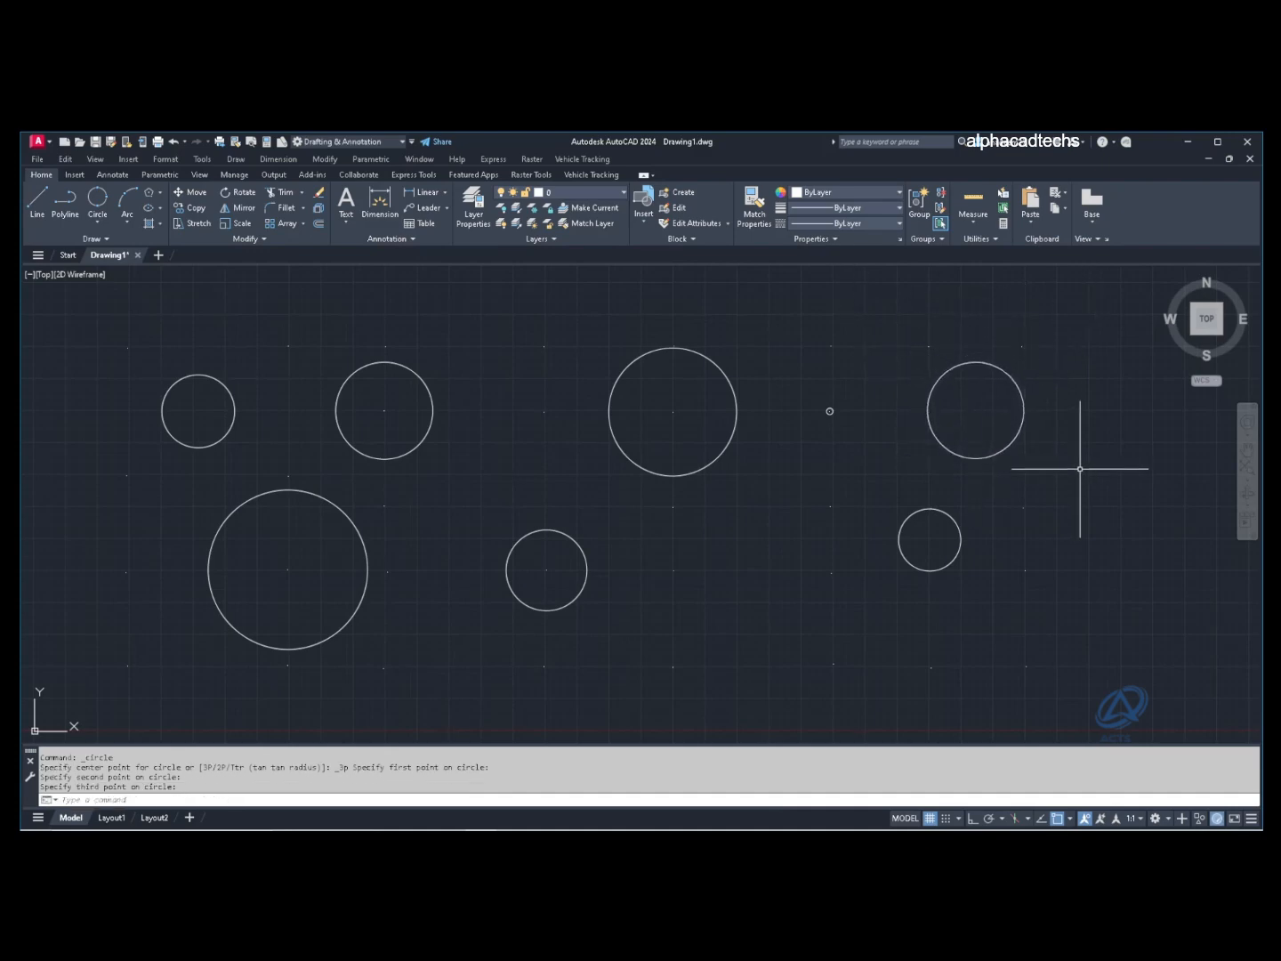
{"action": "left_click", "coordinate": [97, 230]}
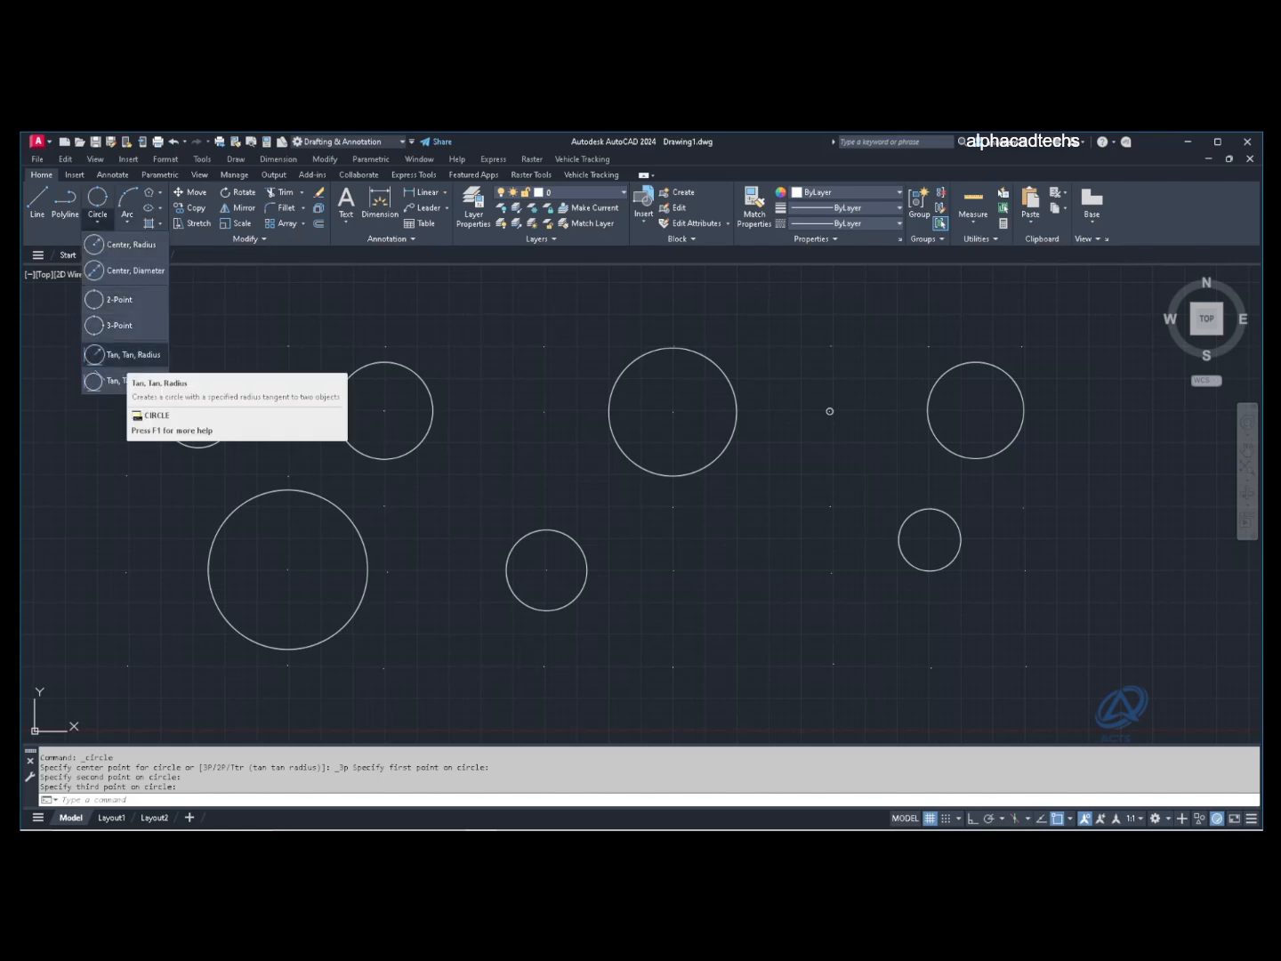
Step: Draw a Tan, Tan, Radius circle touching the large lower-left and an upper circle, radius picked on screen
{"action": "left_click", "coordinate": [133, 354]}
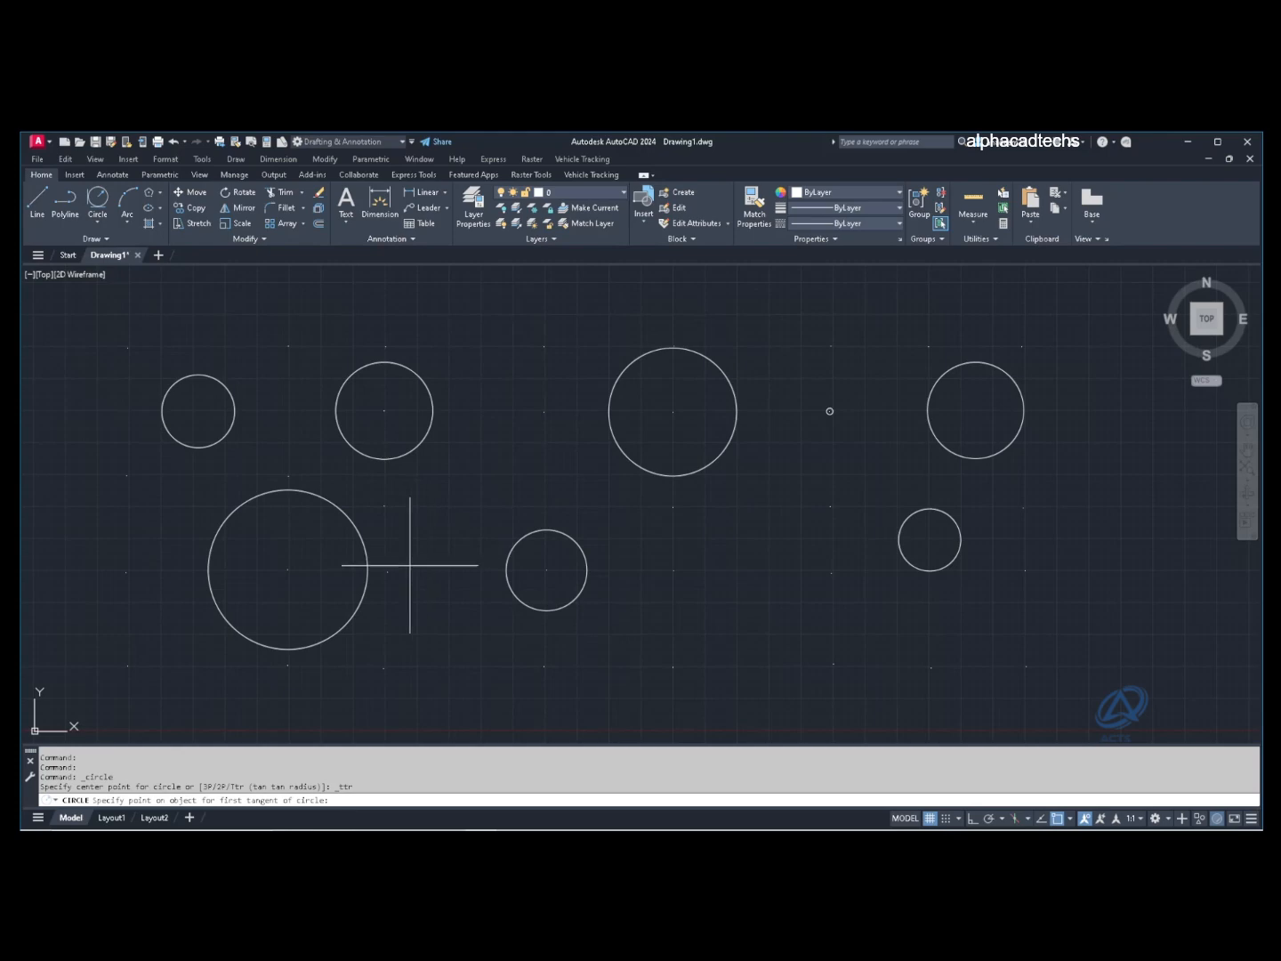
{"action": "left_click", "coordinate": [366, 552]}
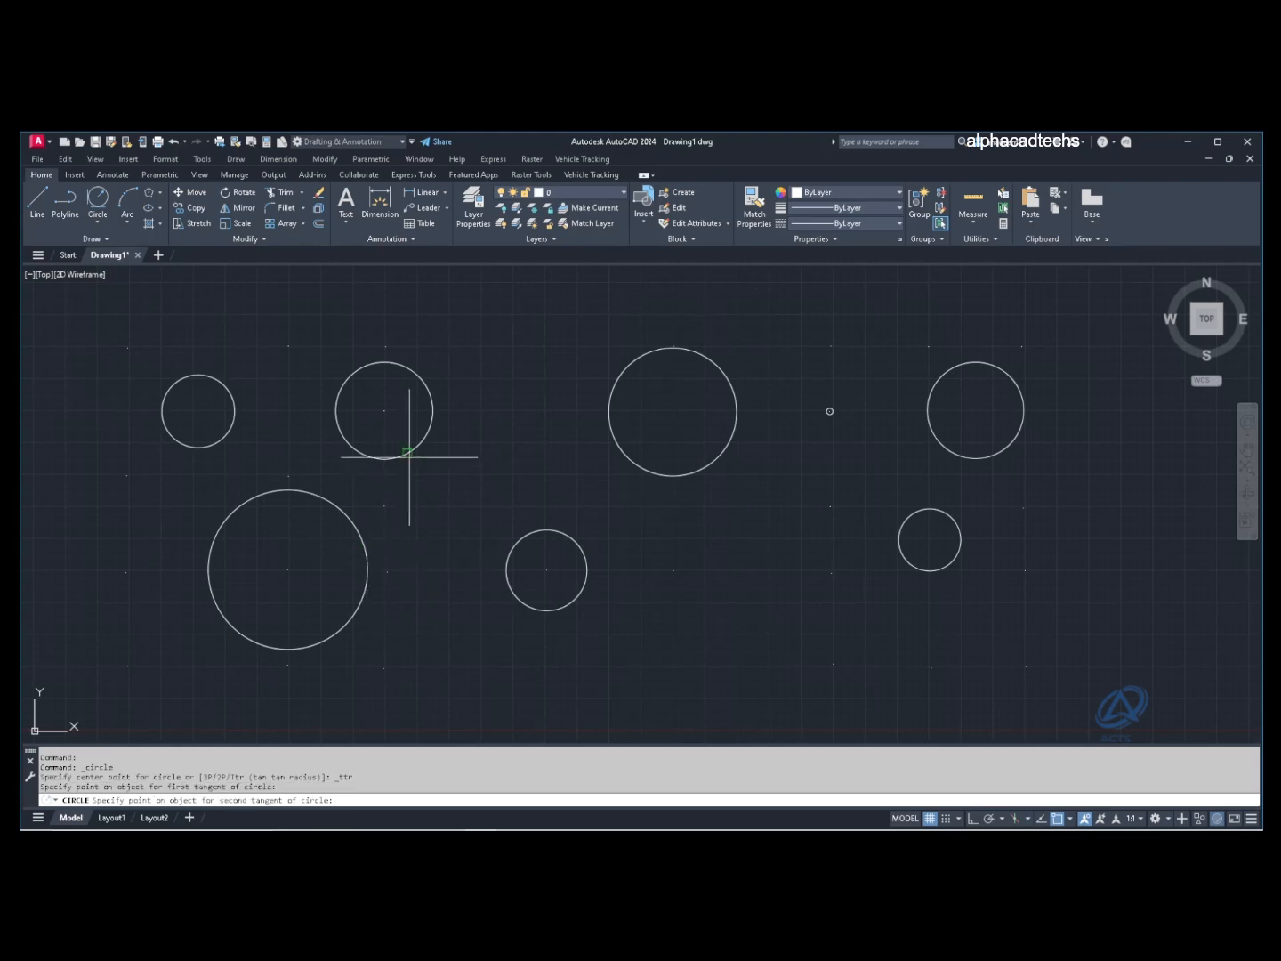
{"action": "left_click", "coordinate": [409, 457]}
{"action": "left_click", "coordinate": [427, 506]}
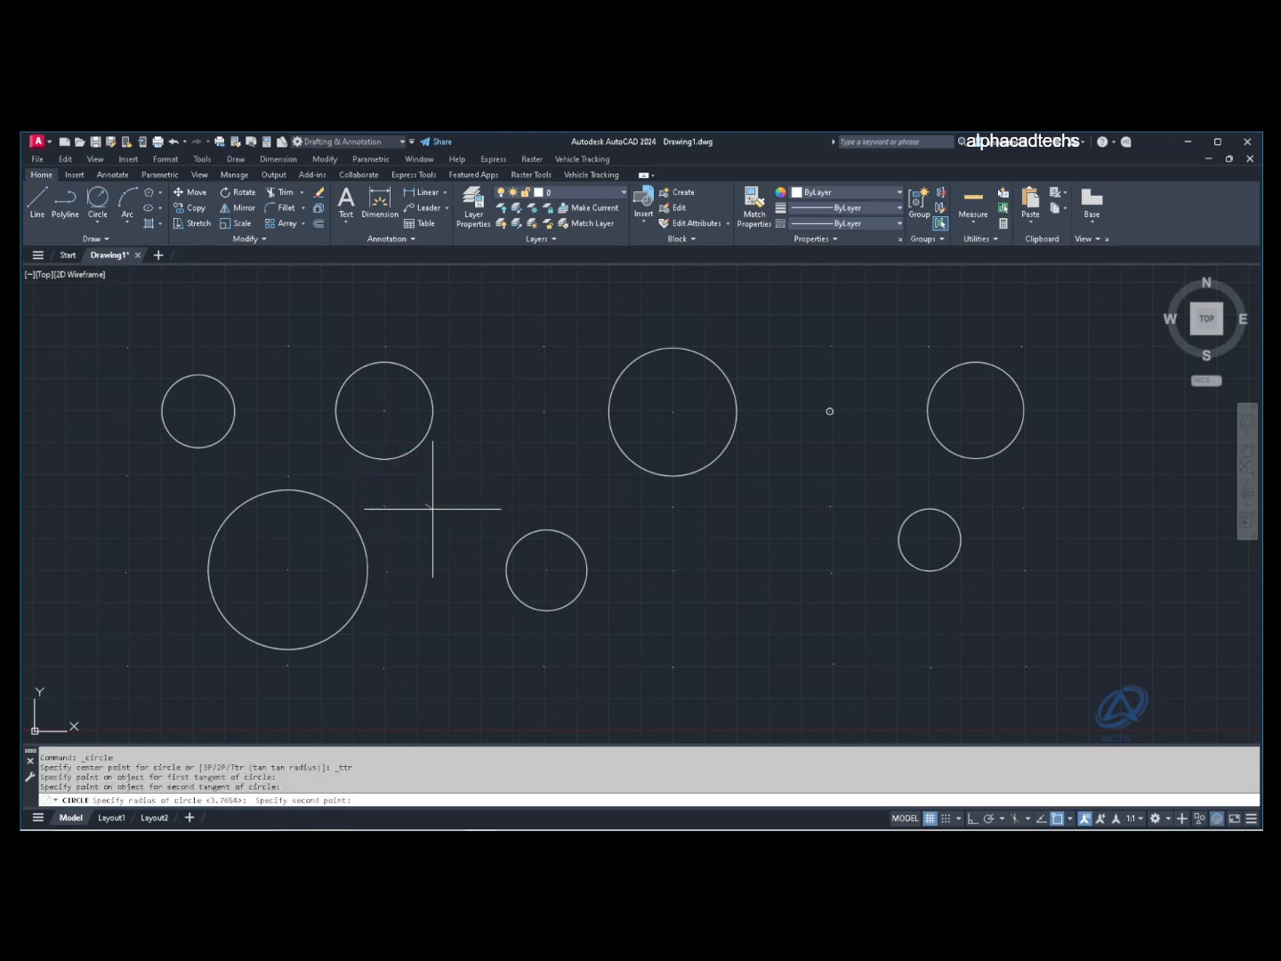
{"action": "left_click", "coordinate": [435, 512]}
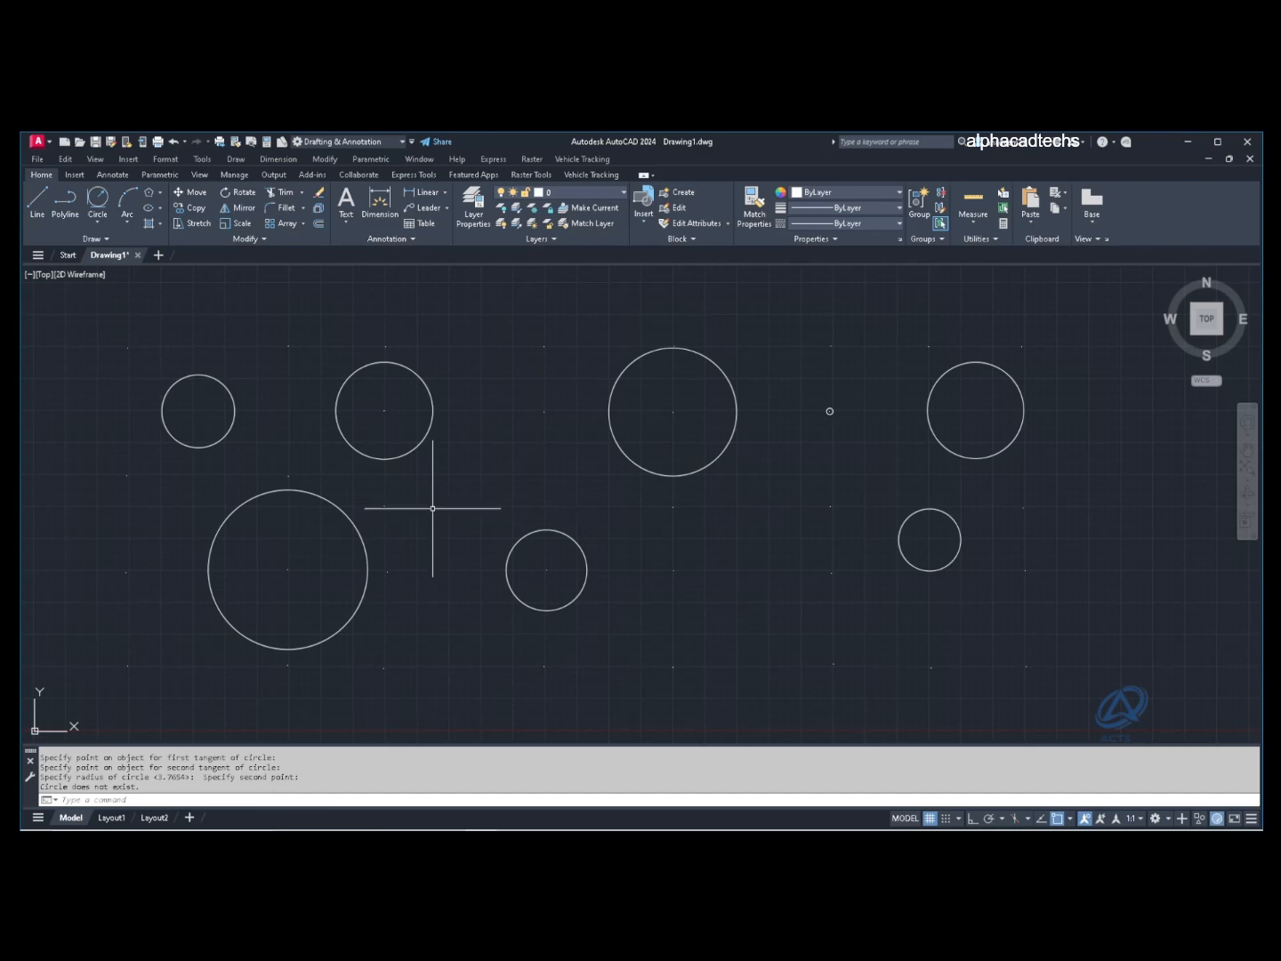
Step: Draw another Tan, Tan, Radius circle between the large lower-left and large upper circles at the default radius
{"action": "left_click", "coordinate": [98, 201]}
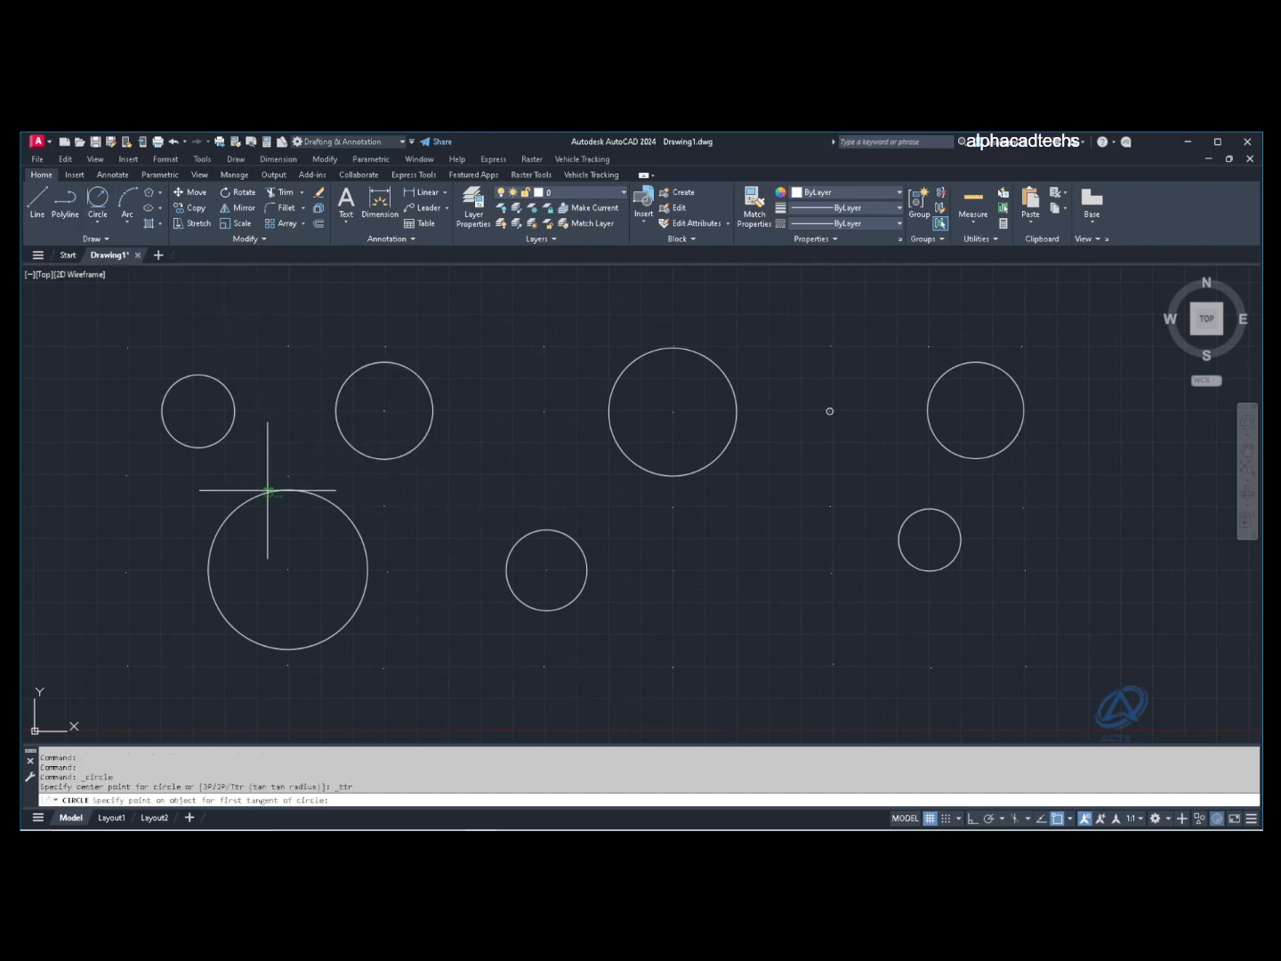
{"action": "left_click", "coordinate": [556, 526]}
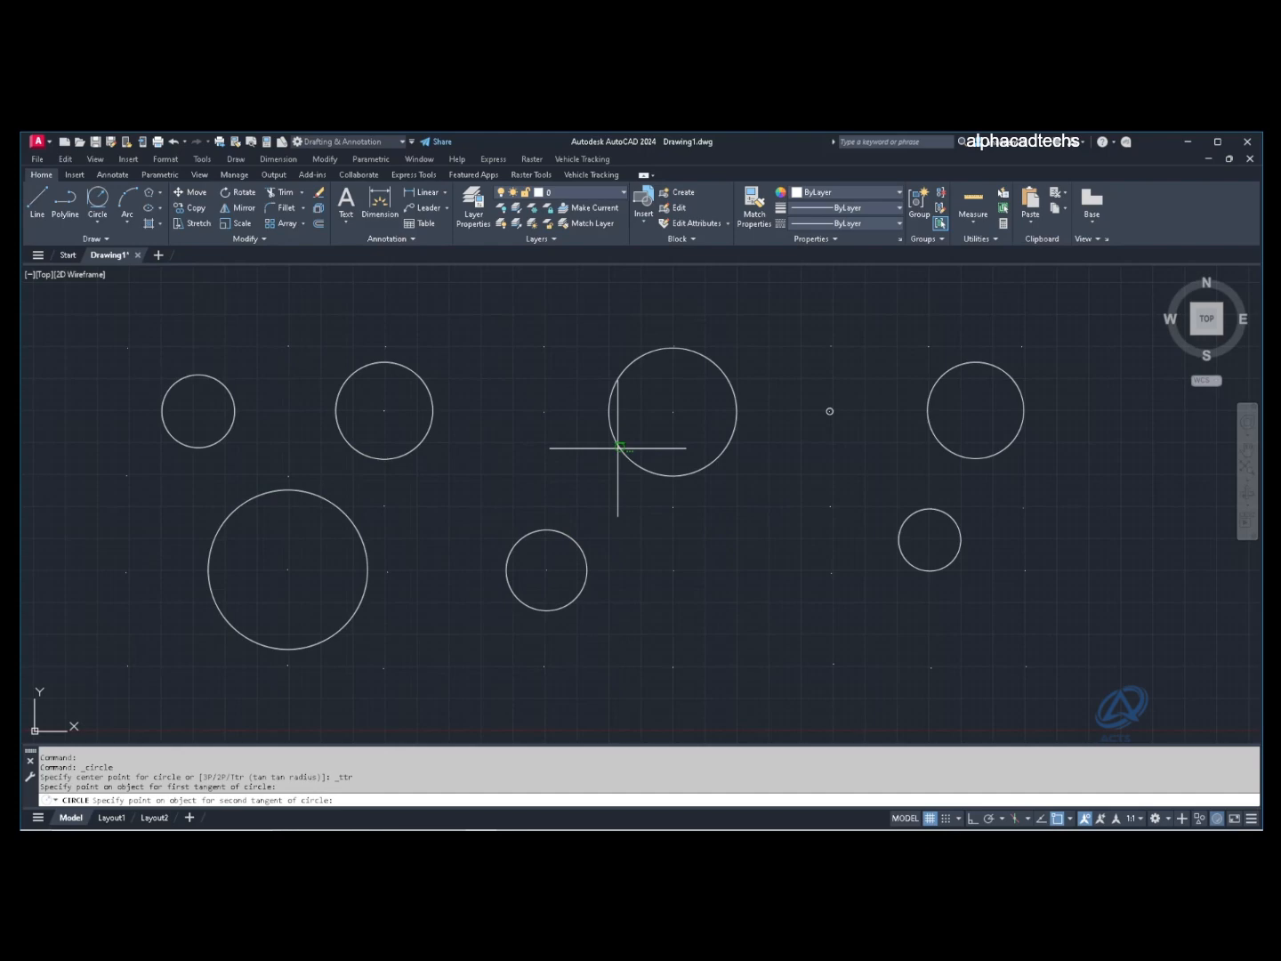
{"action": "left_click", "coordinate": [614, 452]}
{"action": "key", "text": "Return"}
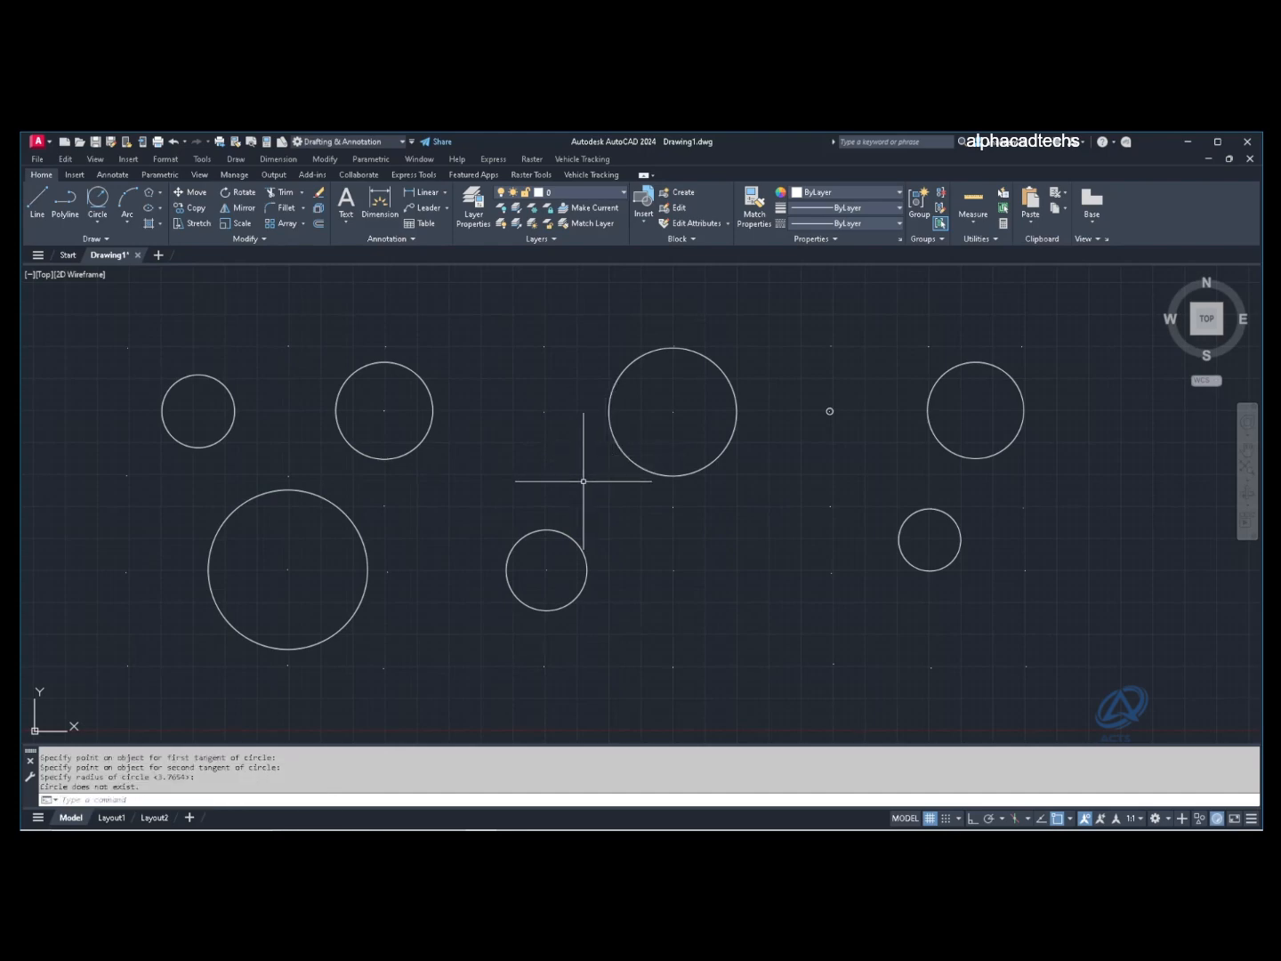
Step: Draw a radius 3.7654 circle tangent to the small lower-right and upper-right circles
{"action": "key", "text": "Return"}
{"action": "left_click", "coordinate": [908, 516]}
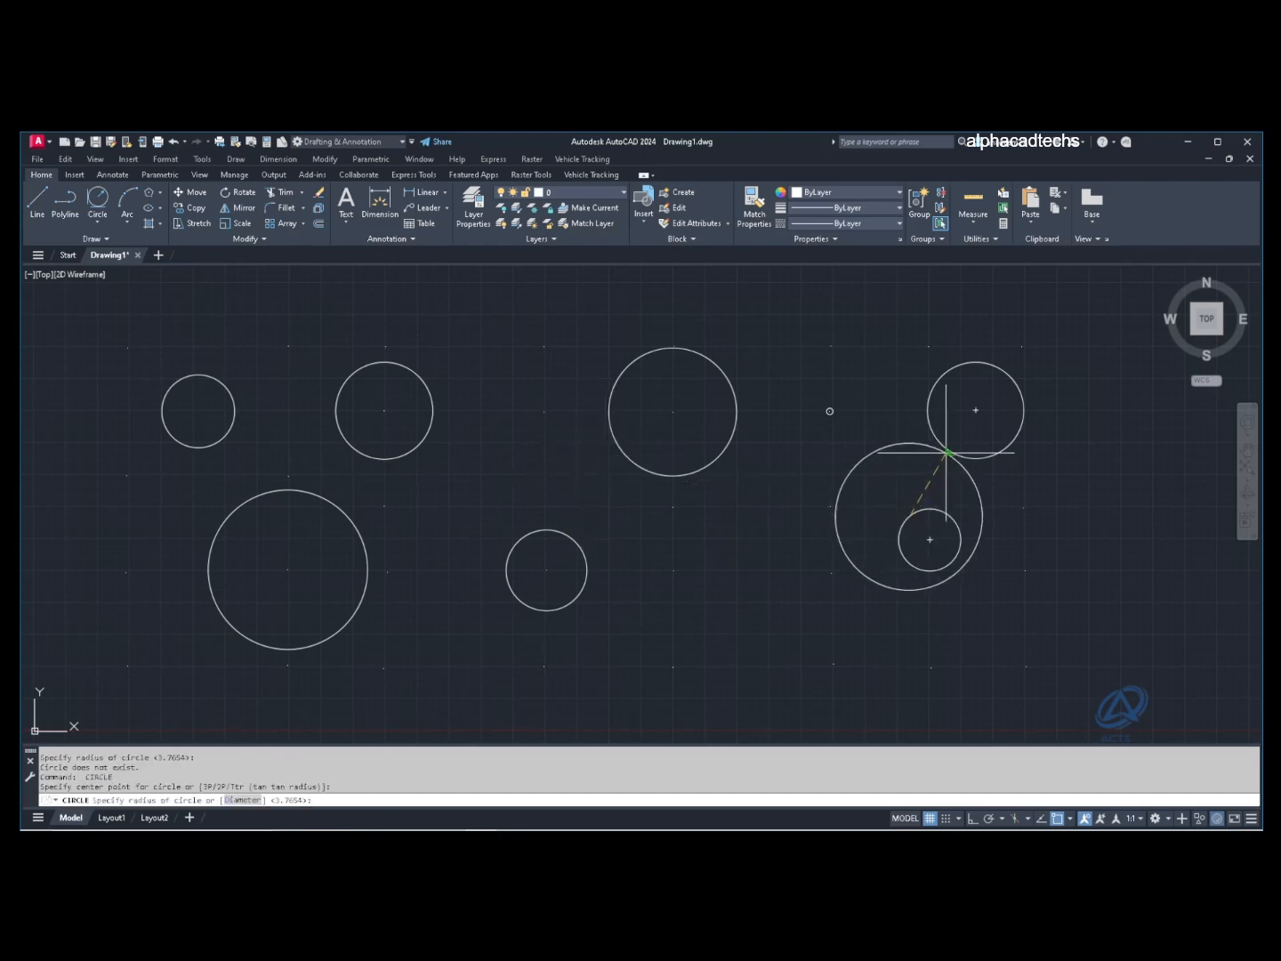
{"action": "key", "text": "Escape"}
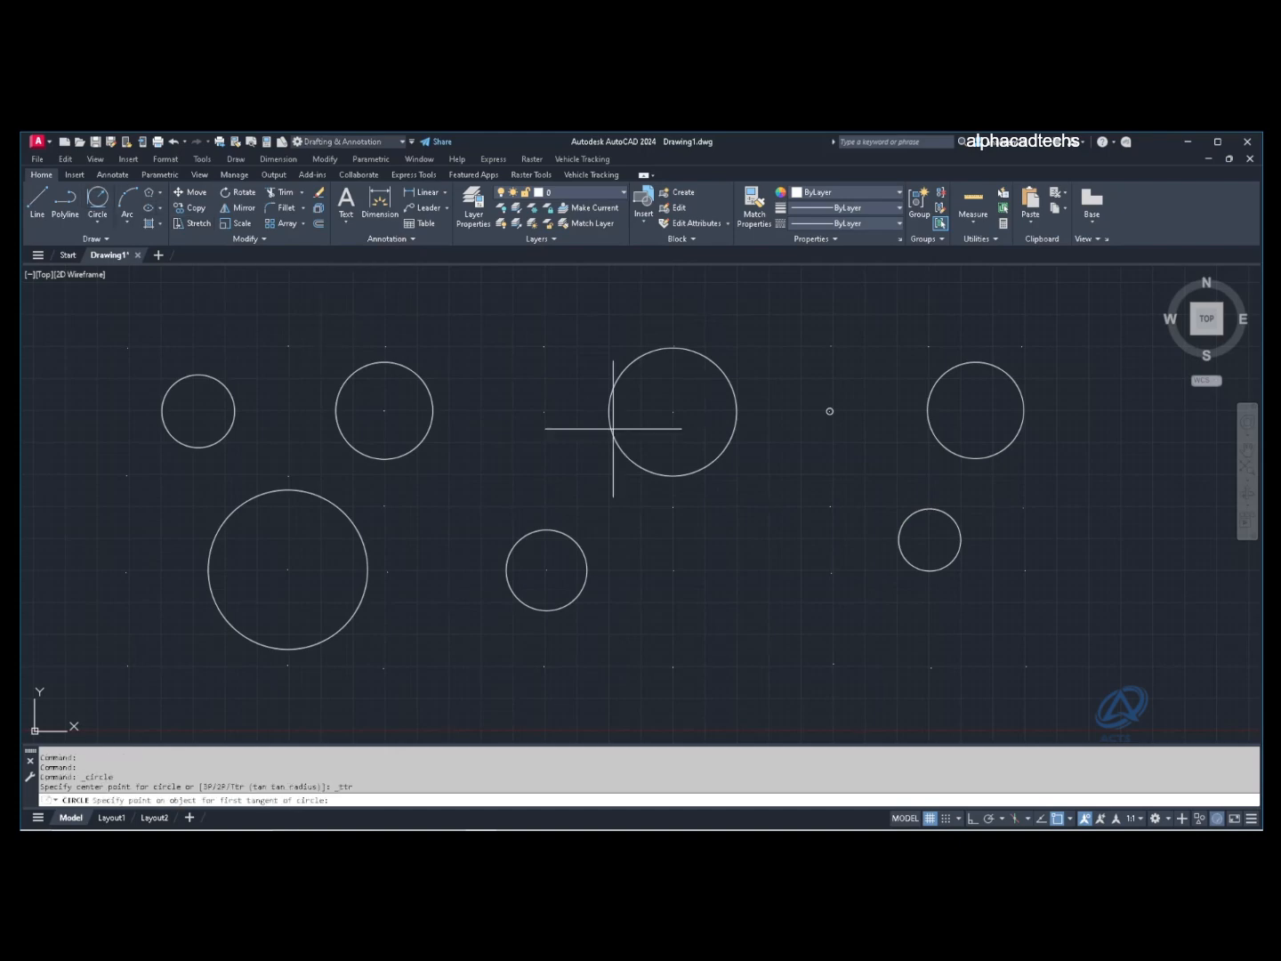
{"action": "left_click", "coordinate": [926, 508]}
{"action": "left_click", "coordinate": [948, 449]}
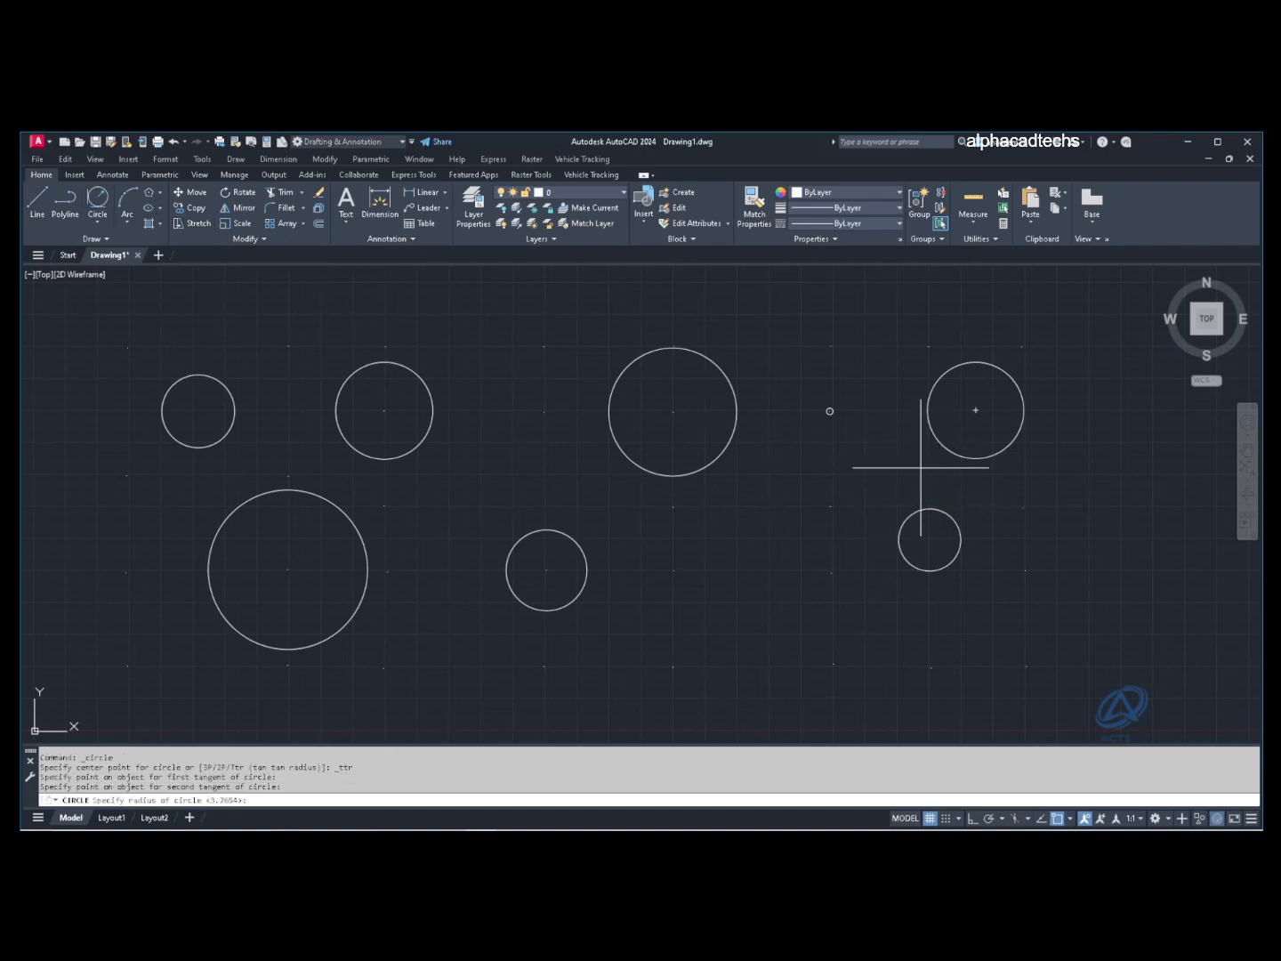
{"action": "key", "text": "Return"}
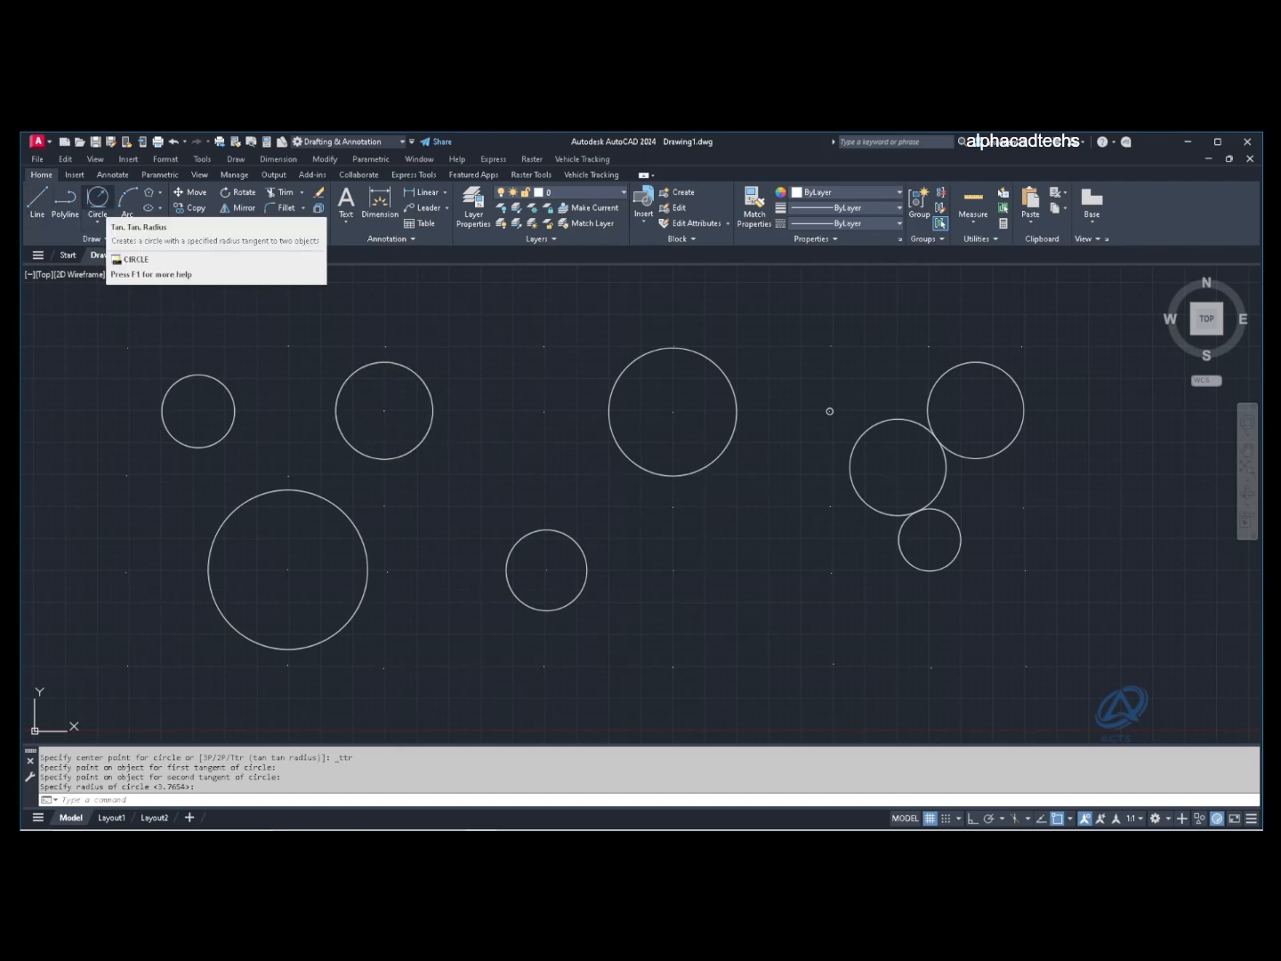
{"action": "left_click", "coordinate": [98, 222]}
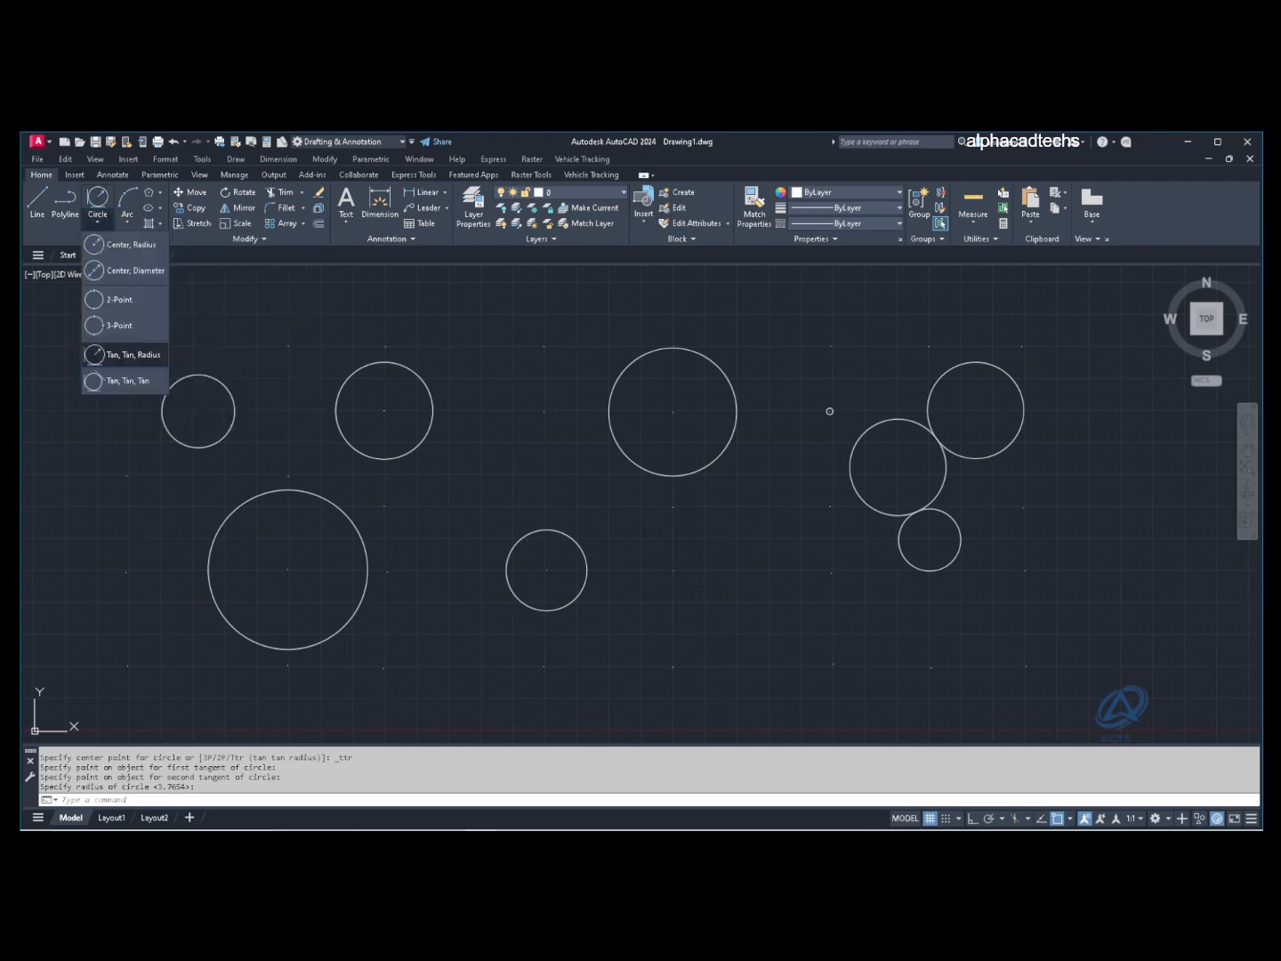
Step: Draw a Tan, Tan, Tan circle touching the large lower-left, upper and small left circles
{"action": "left_click", "coordinate": [124, 381]}
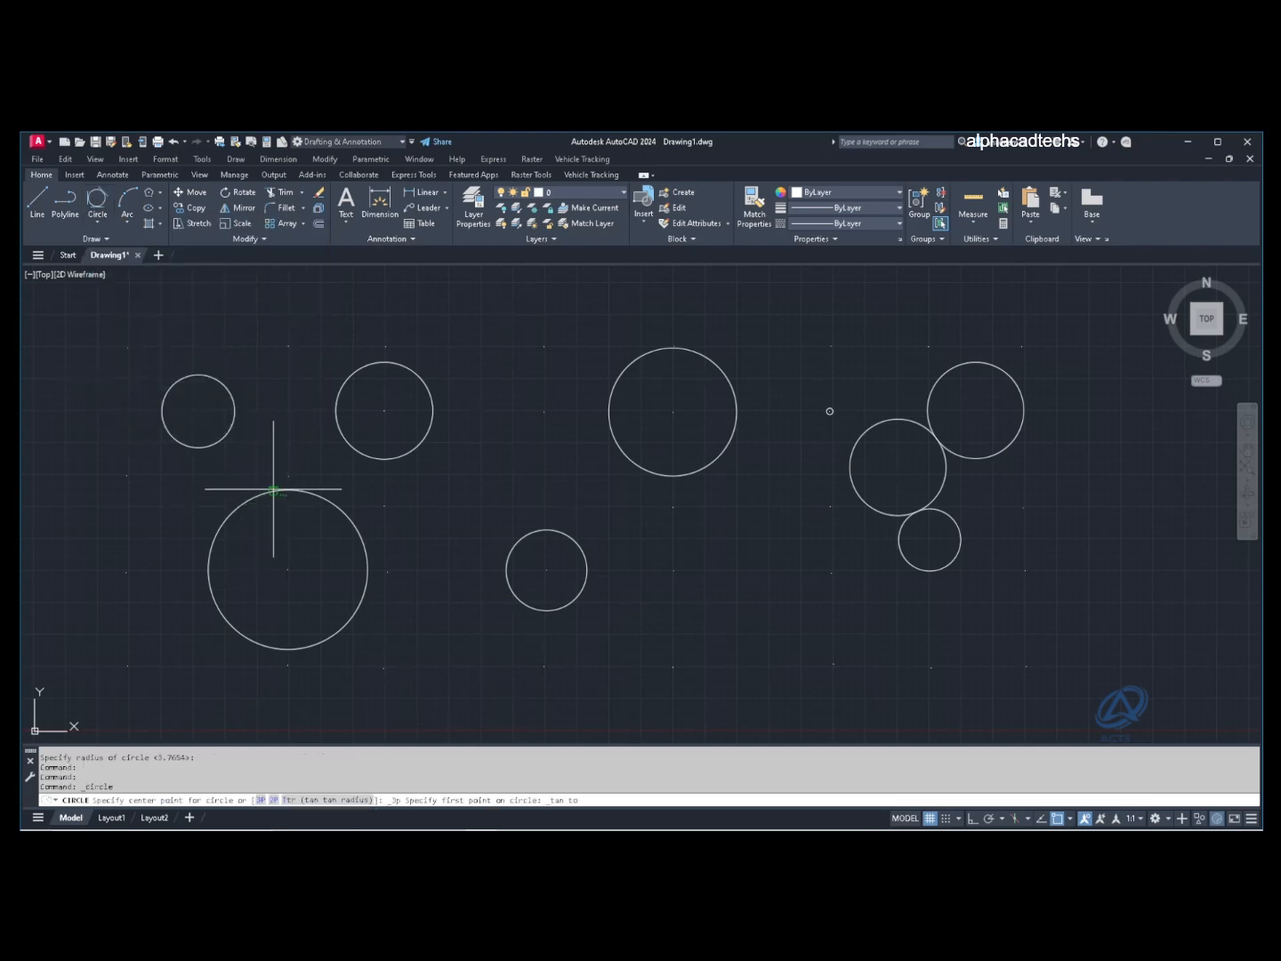
{"action": "left_click", "coordinate": [273, 489]}
{"action": "left_click", "coordinate": [338, 438]}
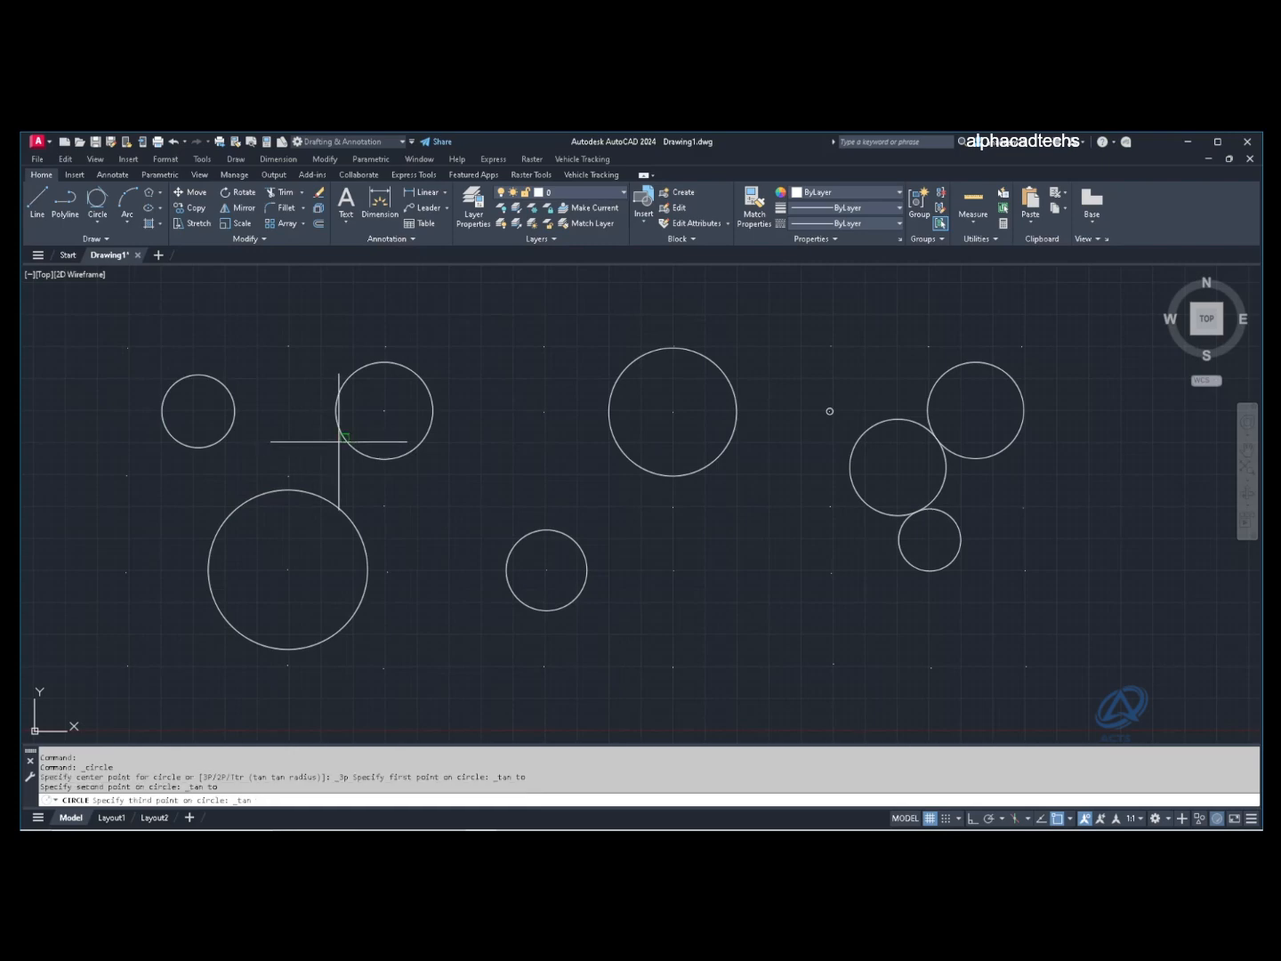
{"action": "left_click", "coordinate": [229, 432]}
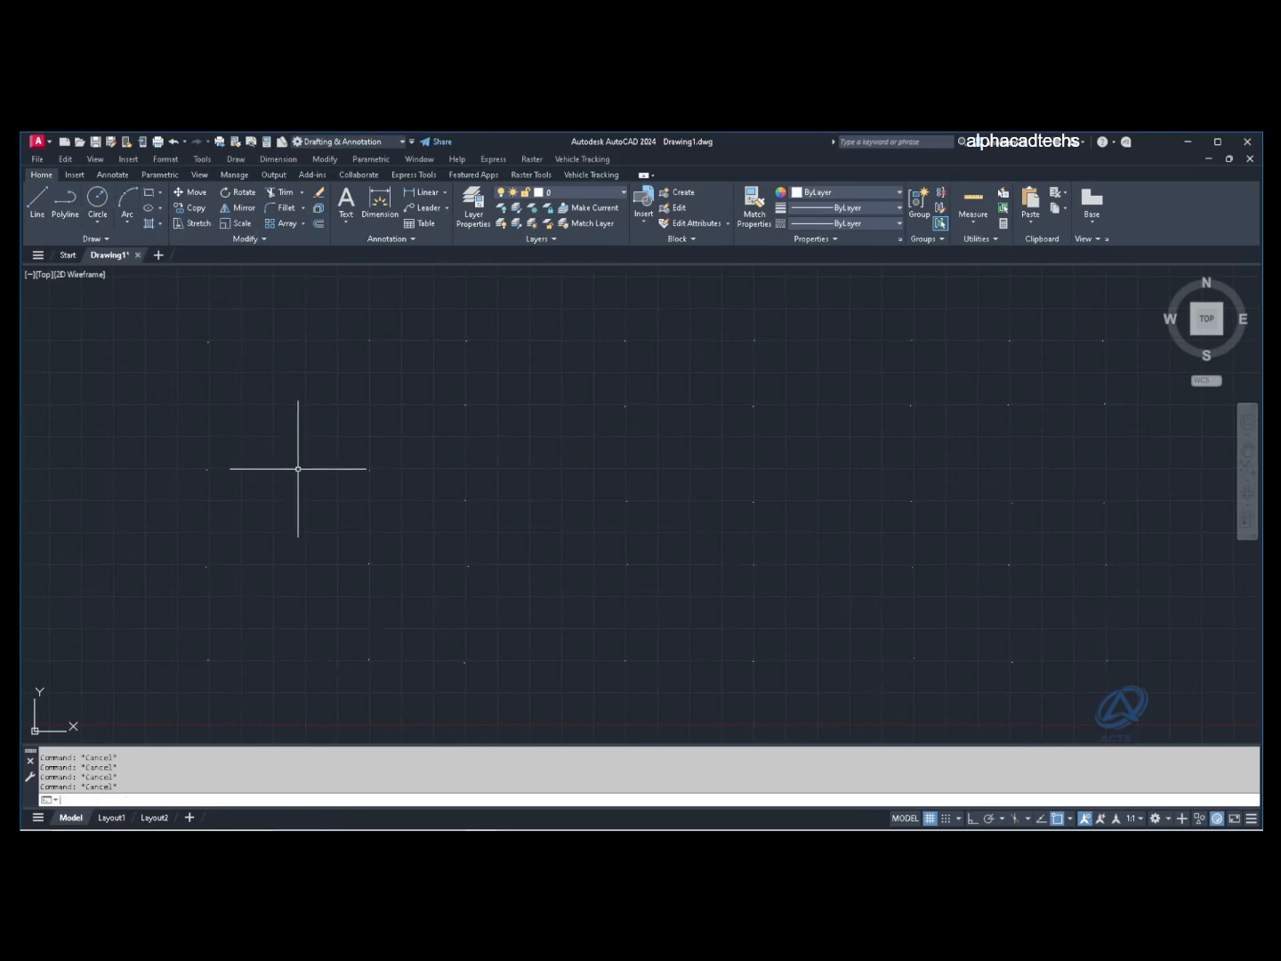
Step: Draw a three-point arc with ARC from the lower-left grid node up to a point near the top centre
{"action": "type", "text": "ar"}
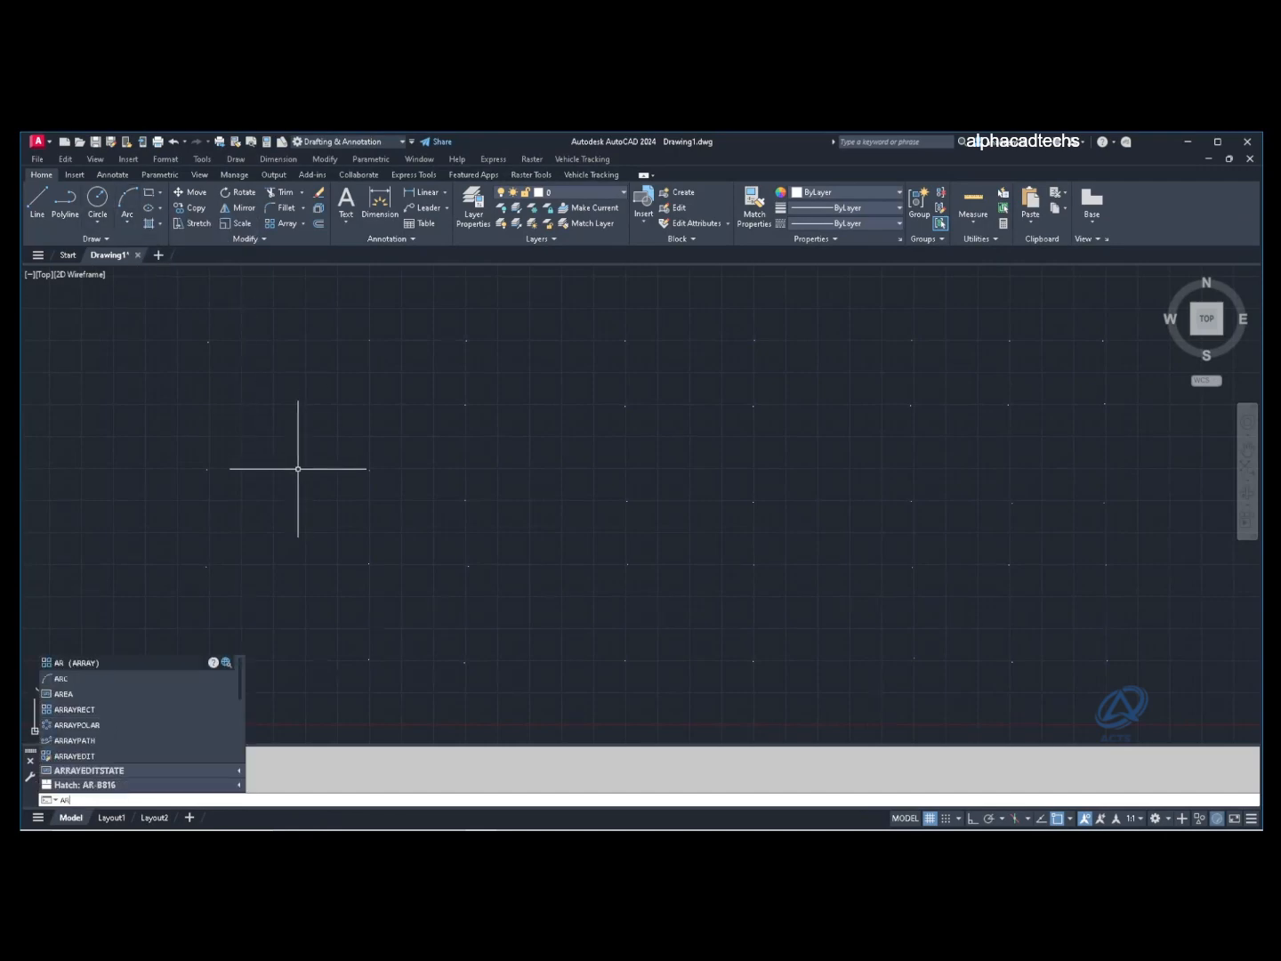
{"action": "type", "text": "c"}
{"action": "key", "text": "Return"}
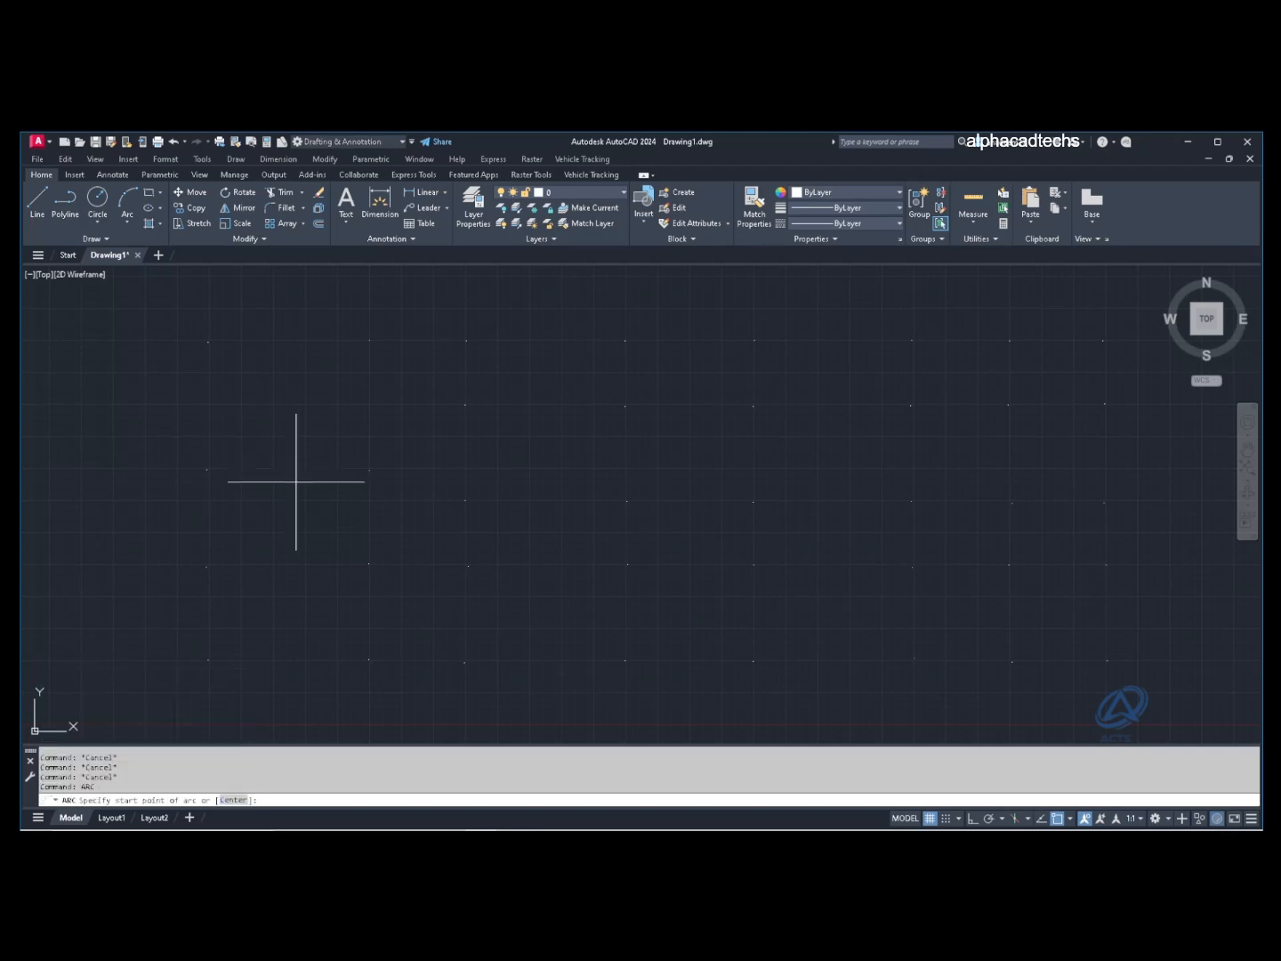
{"action": "left_click", "coordinate": [368, 563]}
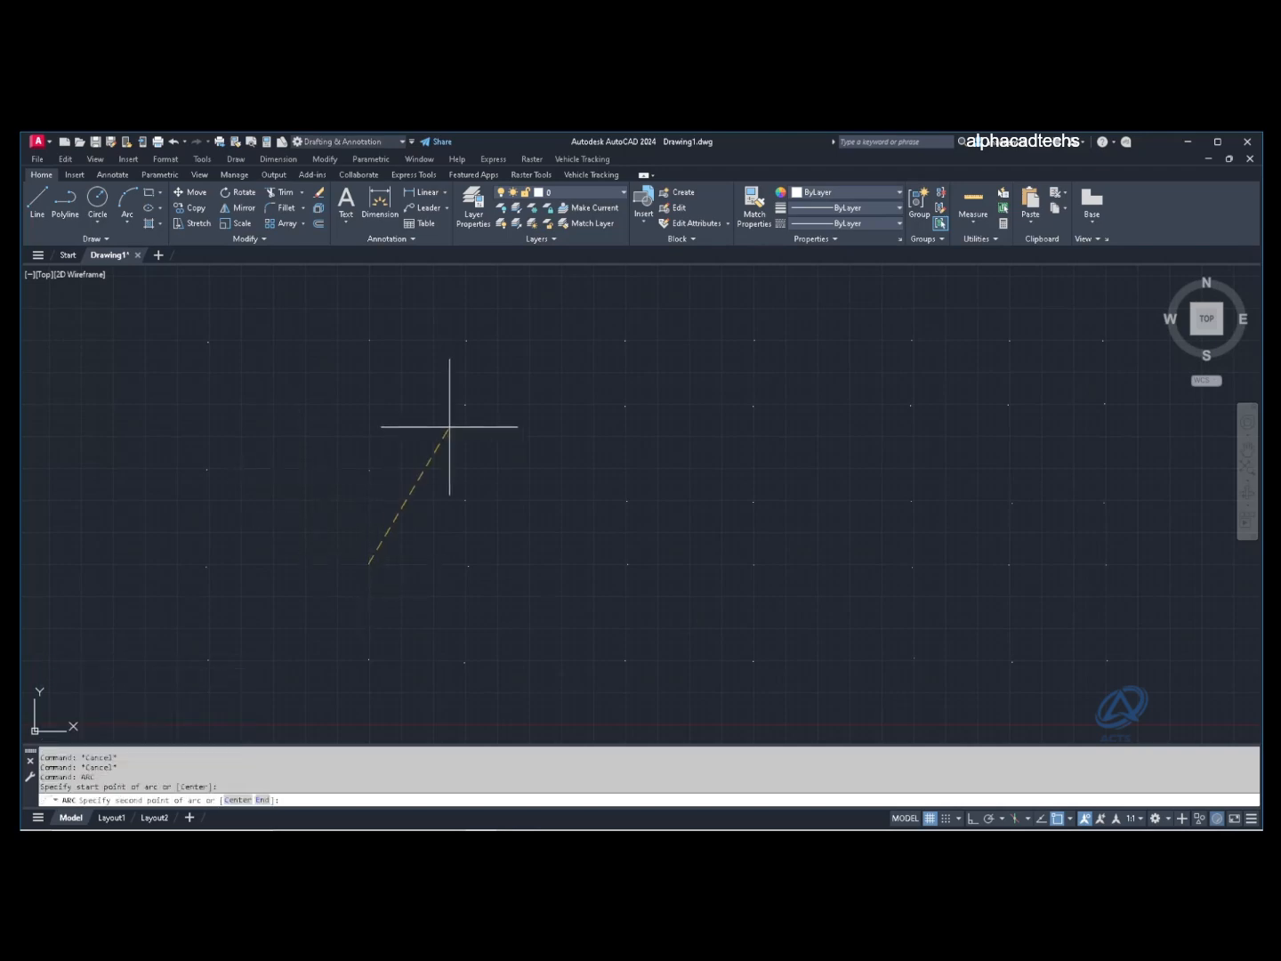
{"action": "left_click", "coordinate": [464, 404]}
{"action": "left_click", "coordinate": [625, 340]}
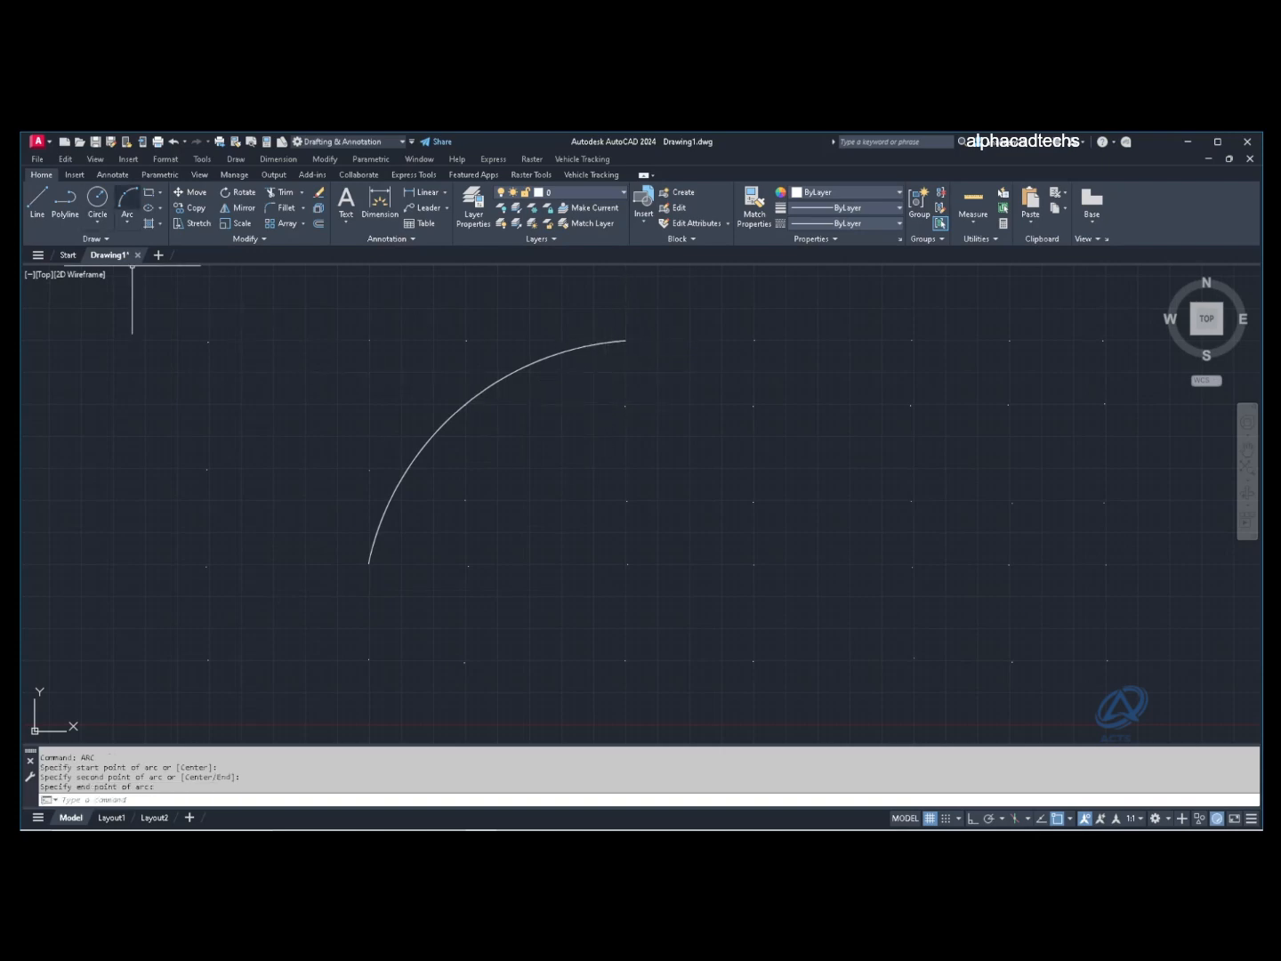
{"action": "left_click", "coordinate": [127, 223]}
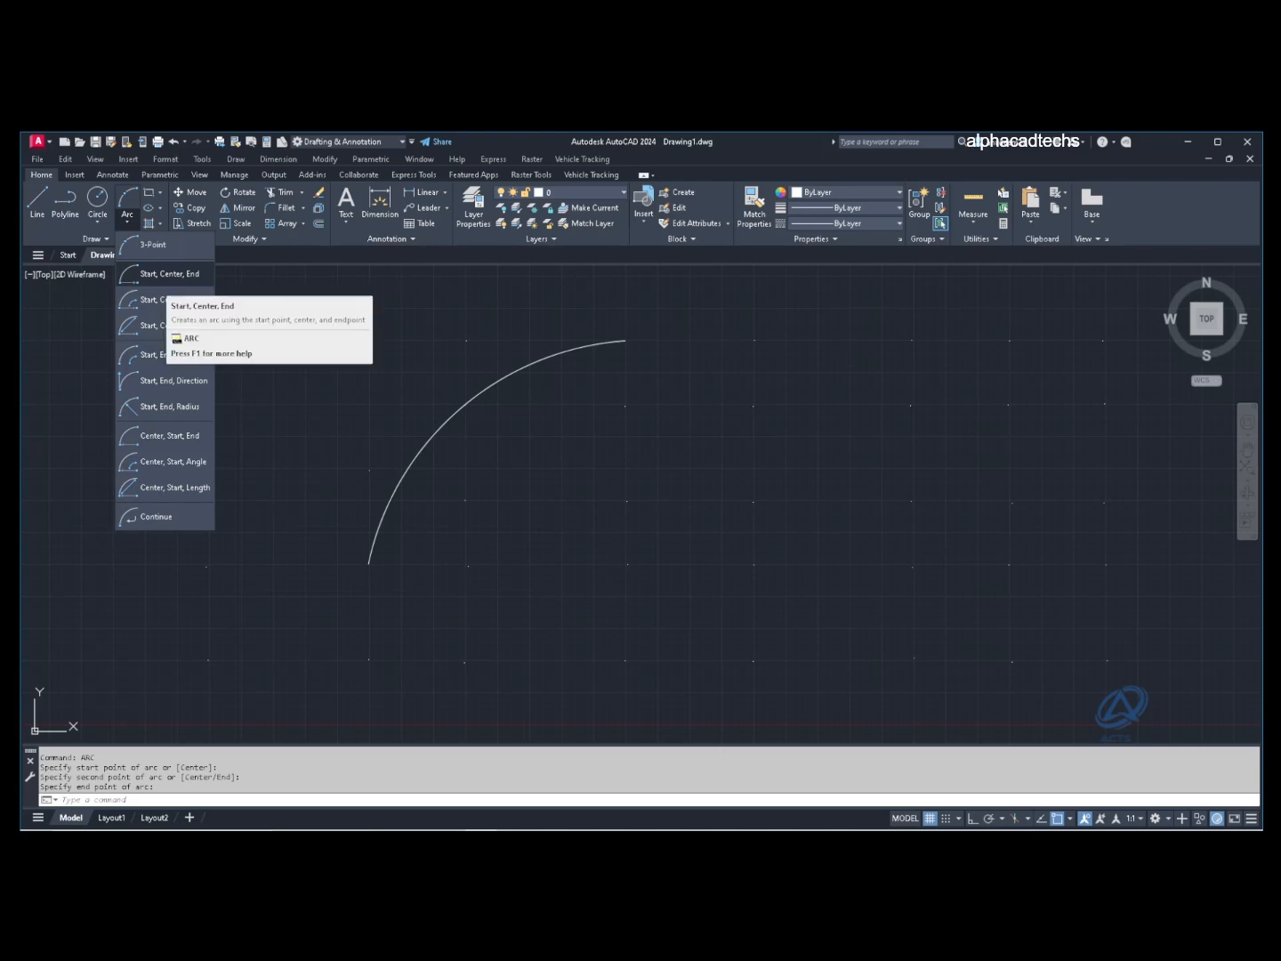
Step: Draw a Start, Center, End arc from below the first arc's top end, centred one grid square right
{"action": "left_click", "coordinate": [169, 274]}
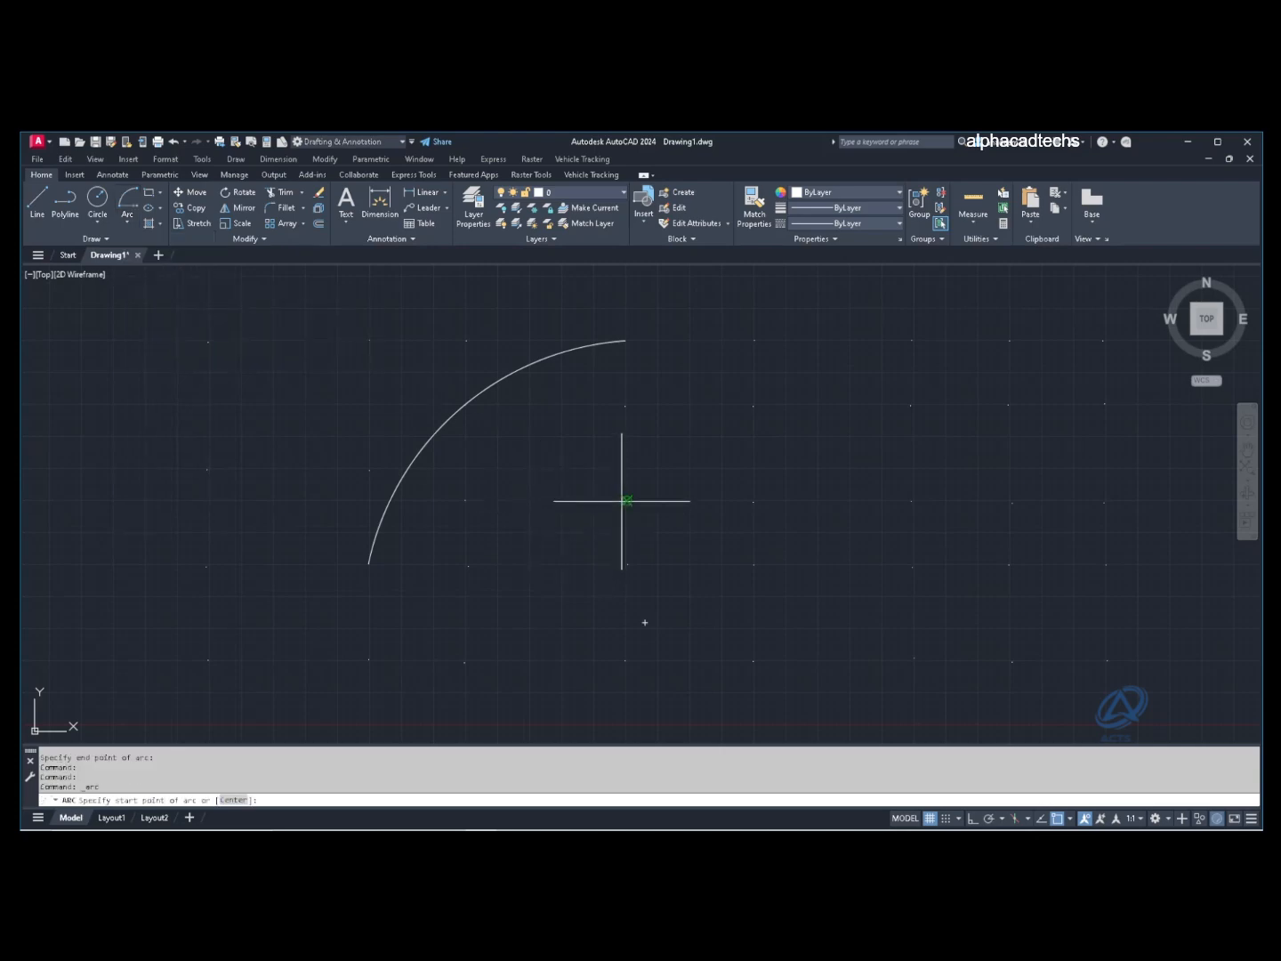
{"action": "left_click", "coordinate": [623, 501]}
{"action": "left_click", "coordinate": [754, 501]}
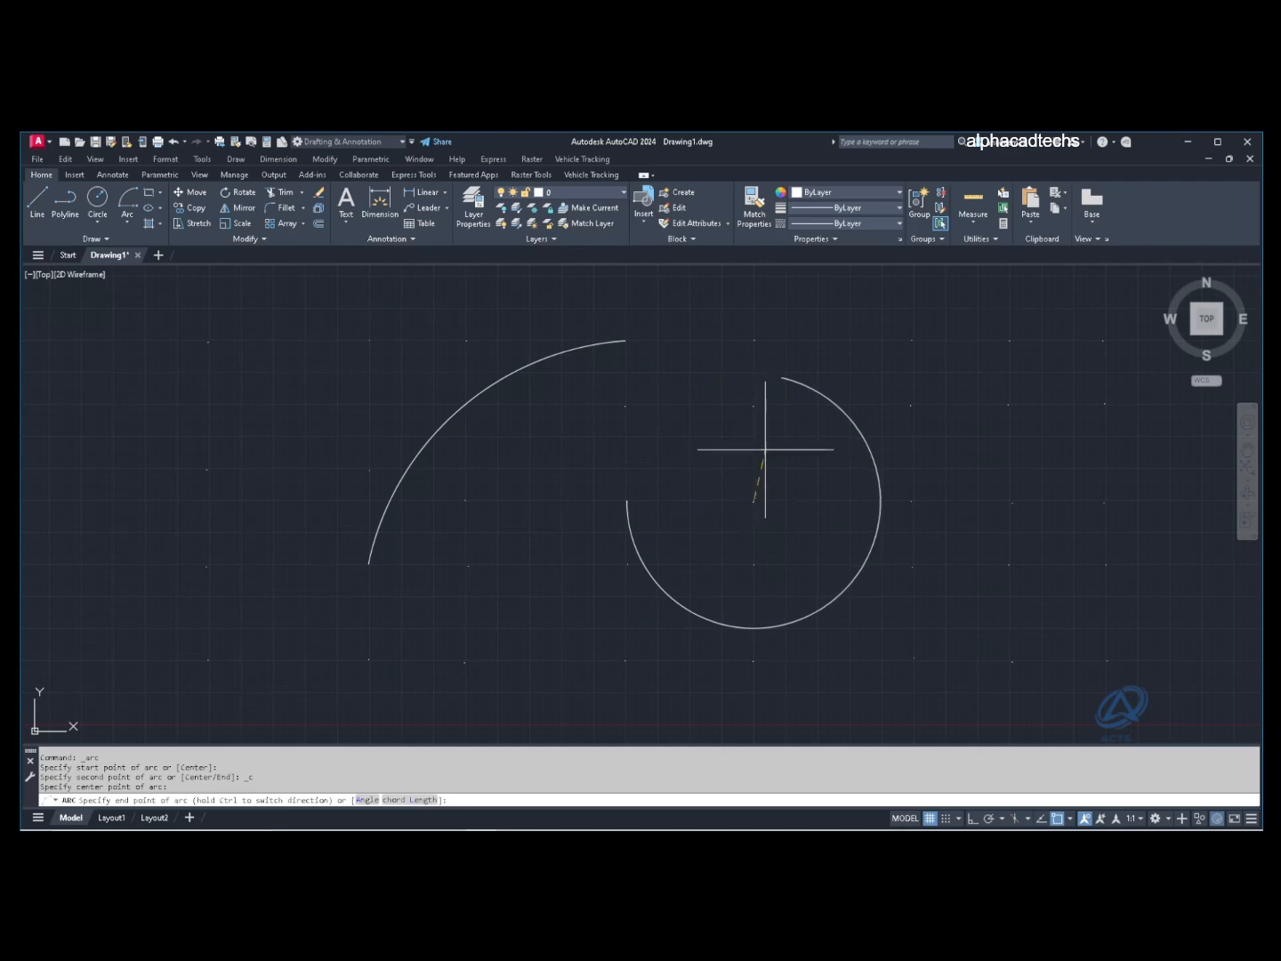
{"action": "left_click", "coordinate": [805, 560]}
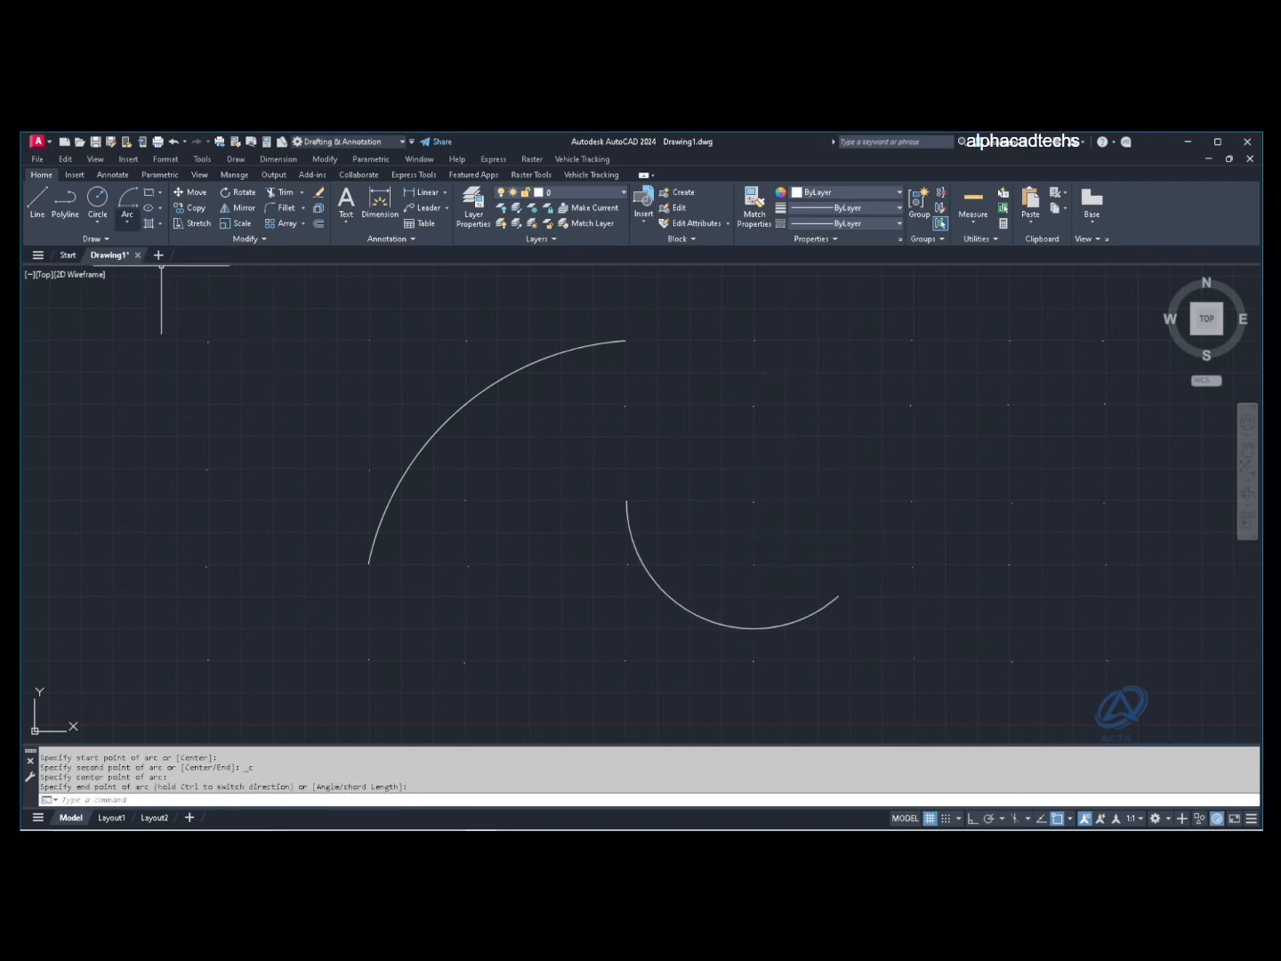
Step: Draw a Start, Center, Angle arc starting at the previous arc's centre, with its centre further right
{"action": "left_click", "coordinate": [127, 222]}
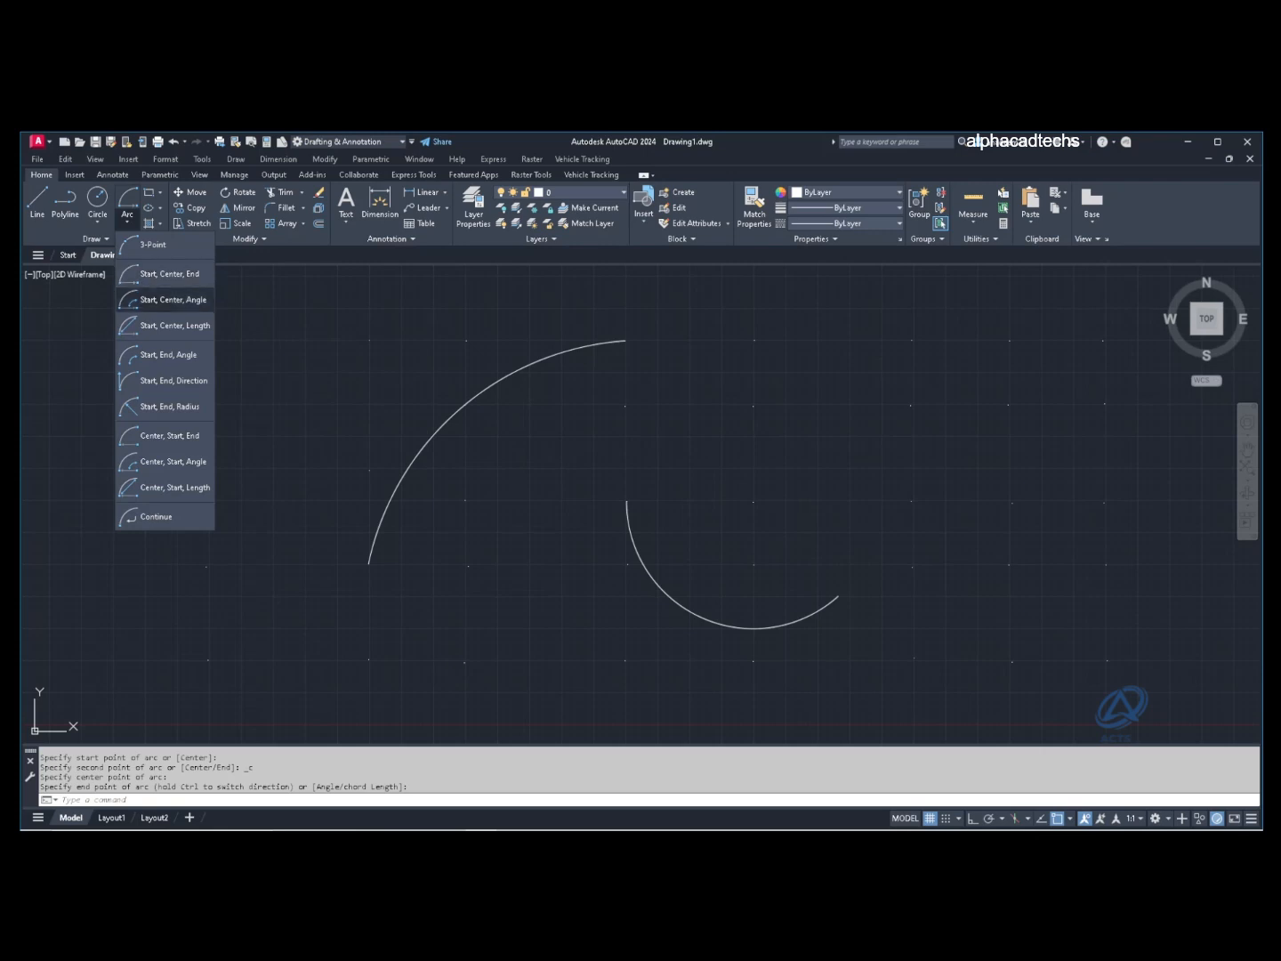
{"action": "left_click", "coordinate": [169, 300]}
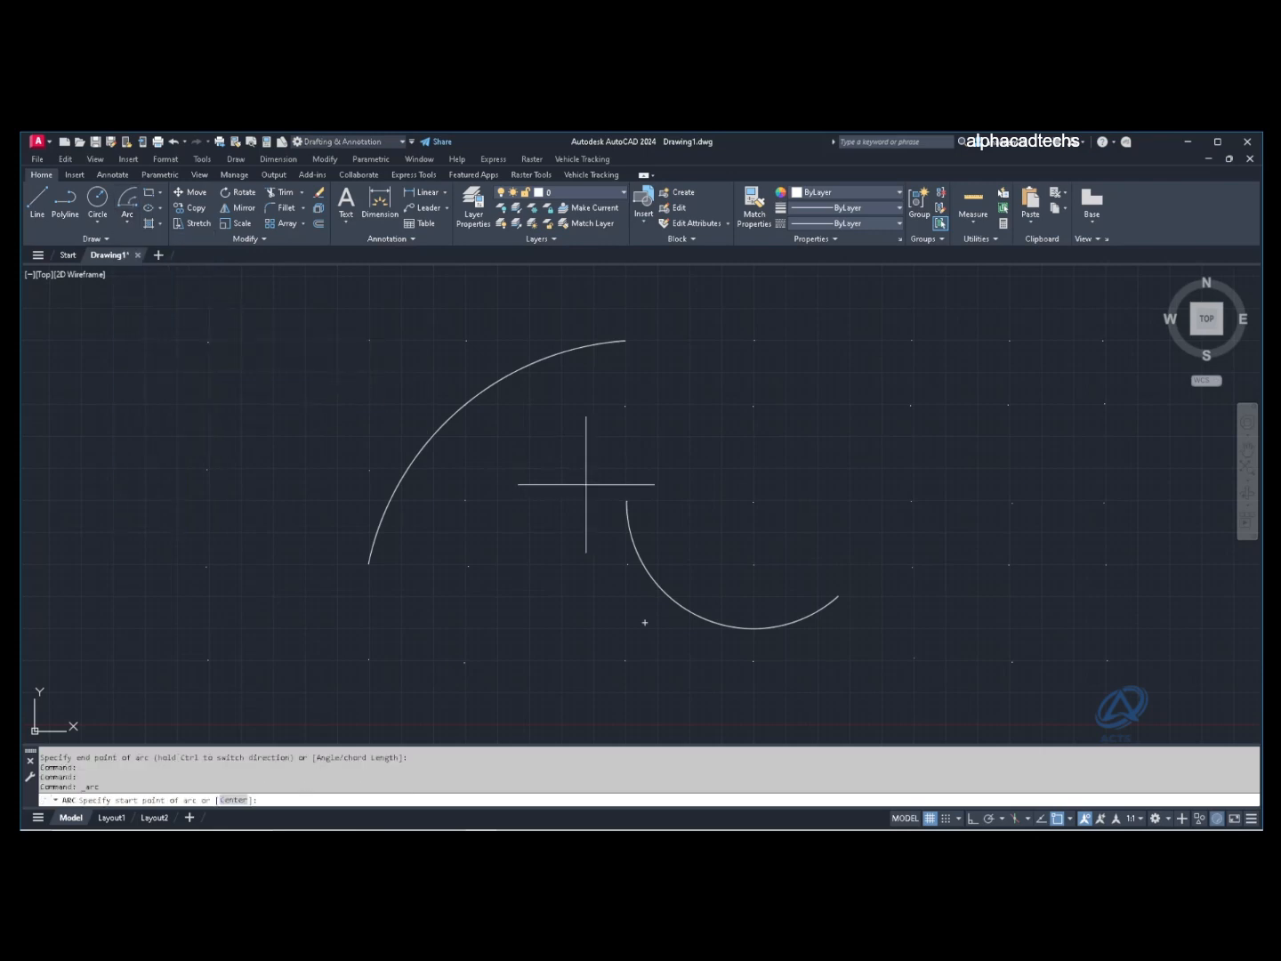
{"action": "left_click", "coordinate": [754, 500]}
{"action": "left_click", "coordinate": [911, 501]}
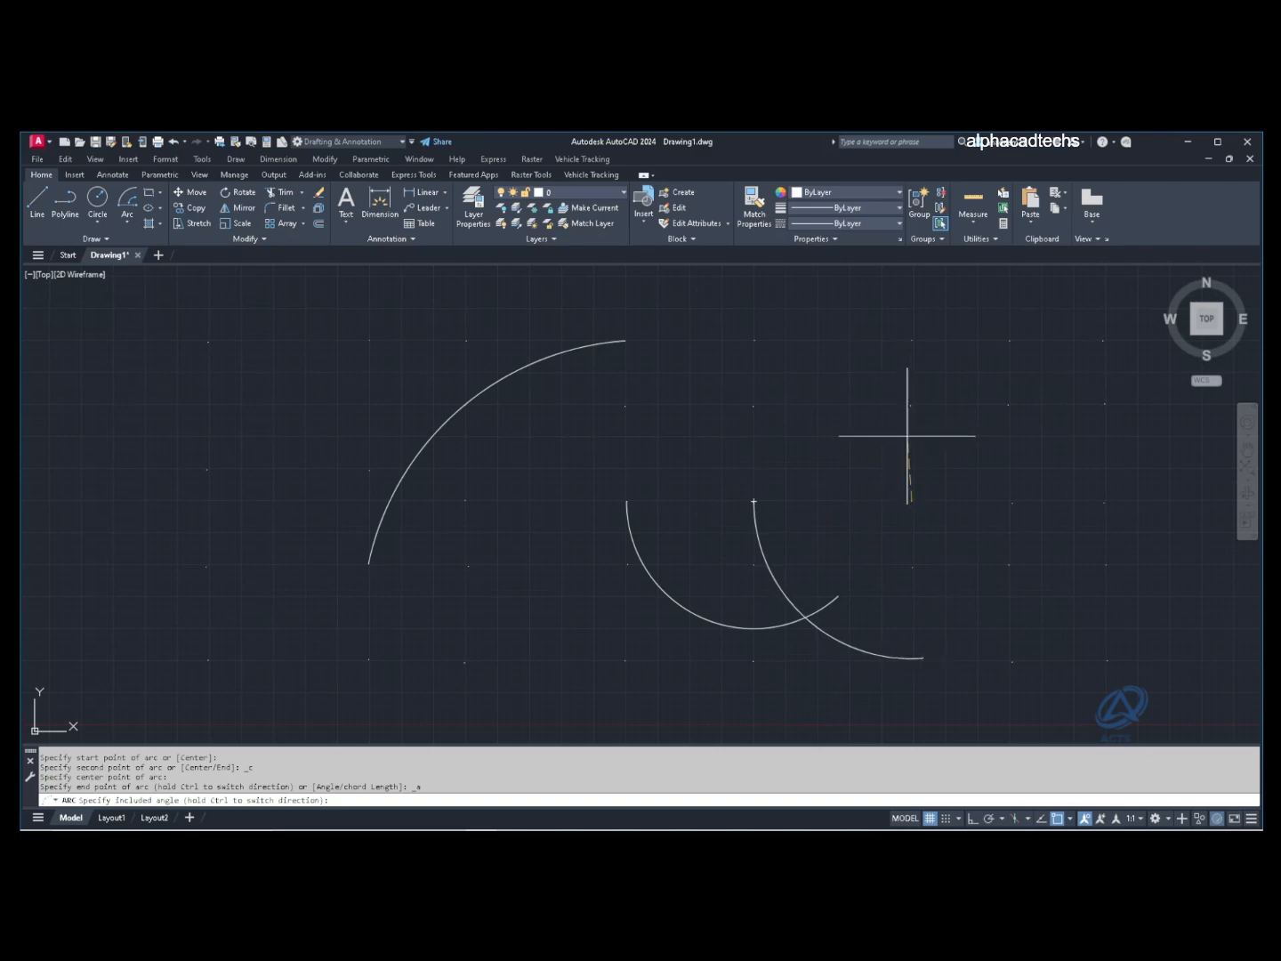
{"action": "left_click", "coordinate": [909, 437]}
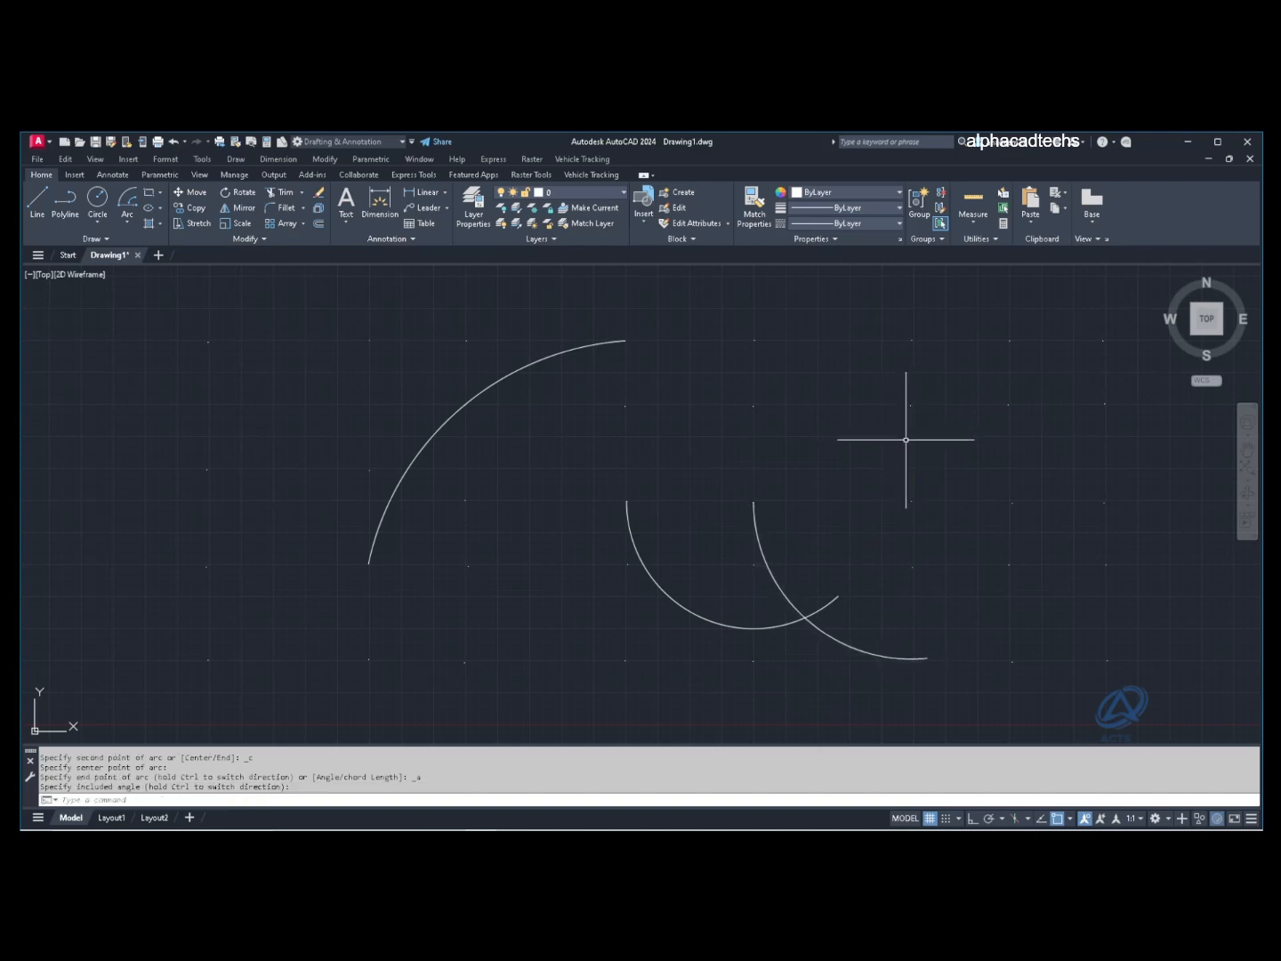
Step: Draw a Start, Center, Length arc above the right-hand arcs, curving down to the right
{"action": "left_click", "coordinate": [127, 219]}
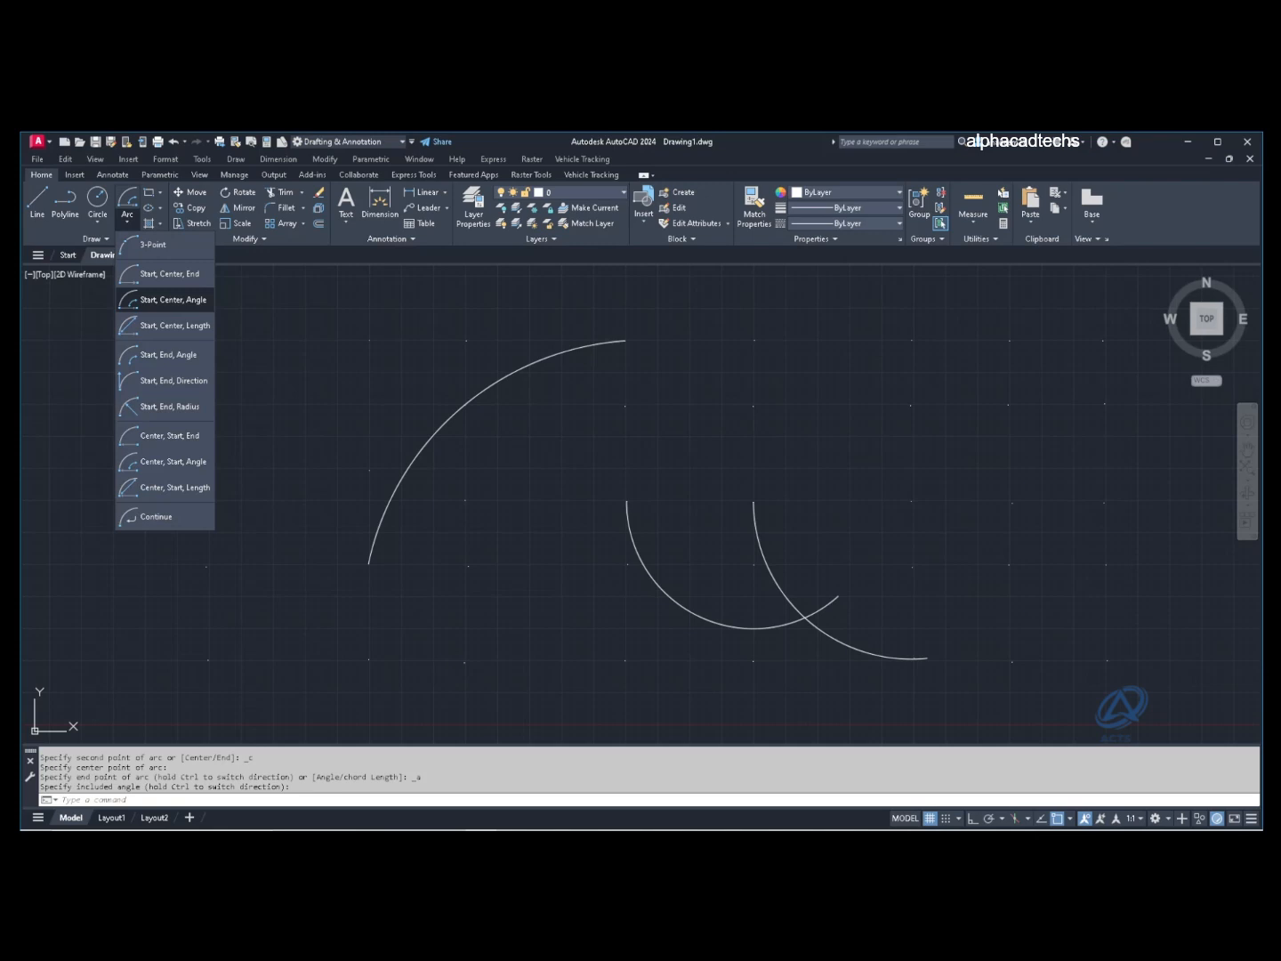
{"action": "left_click", "coordinate": [169, 325]}
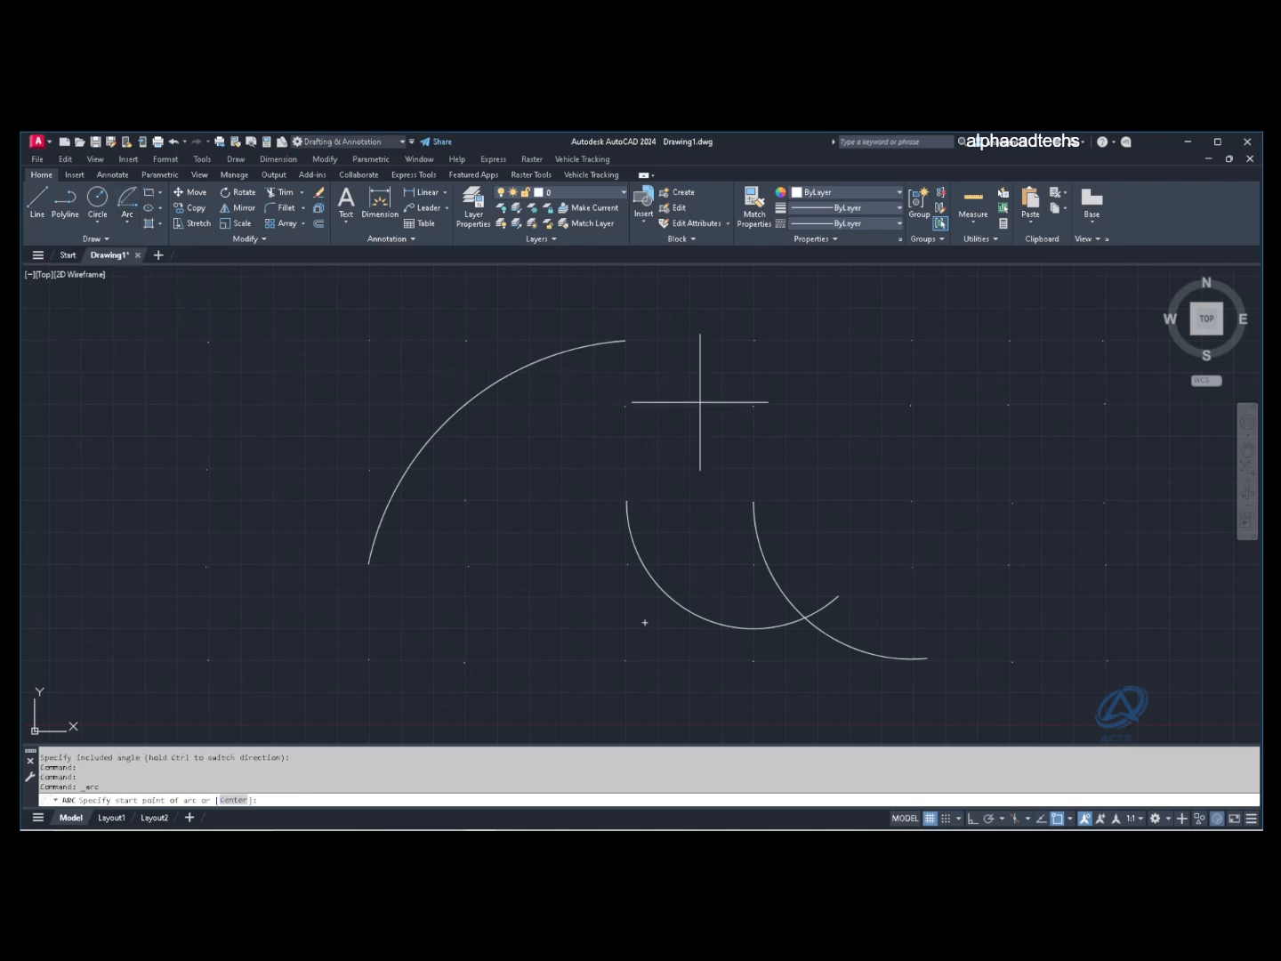
{"action": "left_click", "coordinate": [753, 406]}
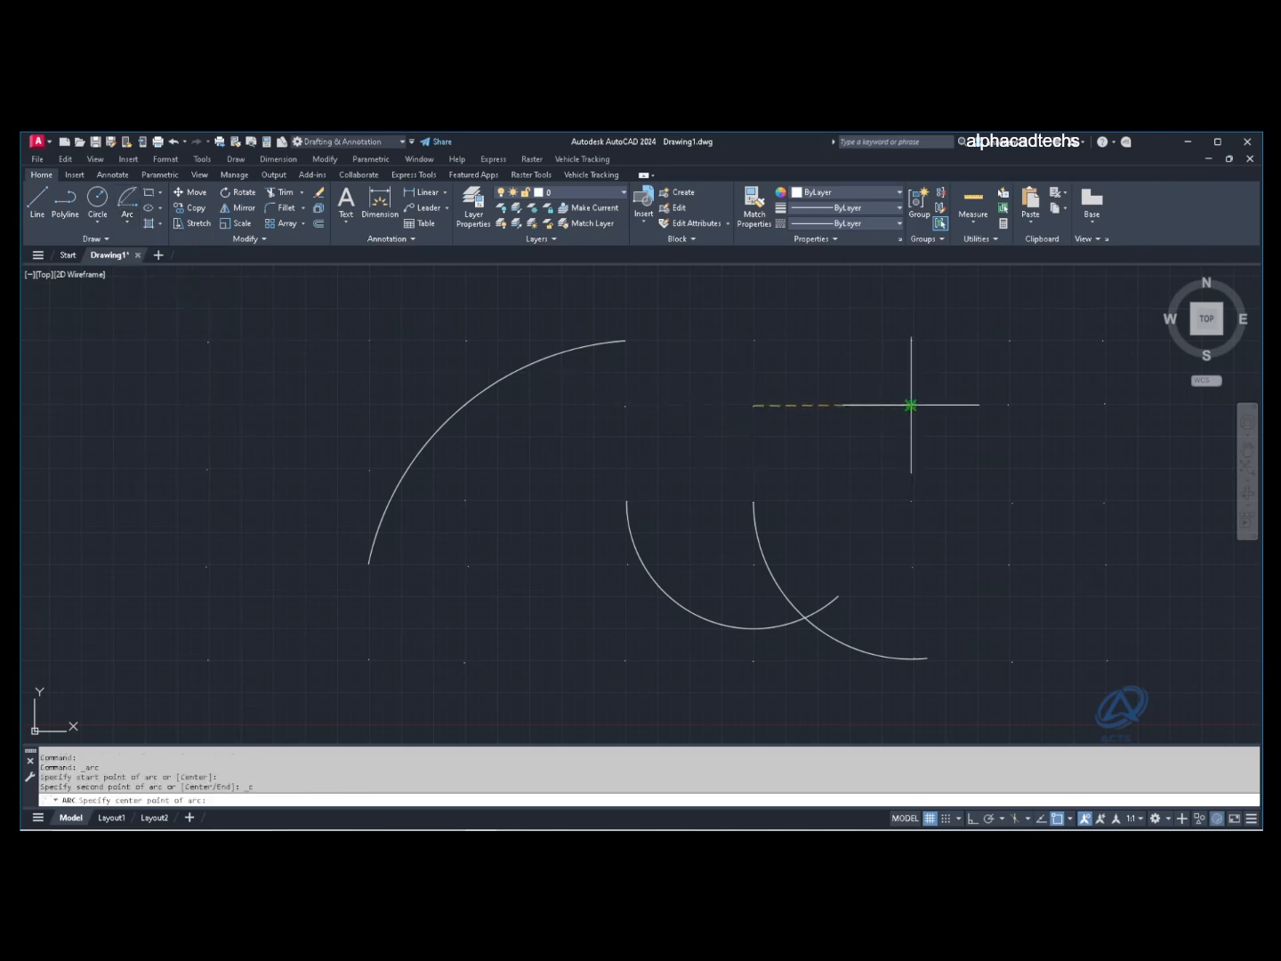
{"action": "left_click", "coordinate": [909, 406]}
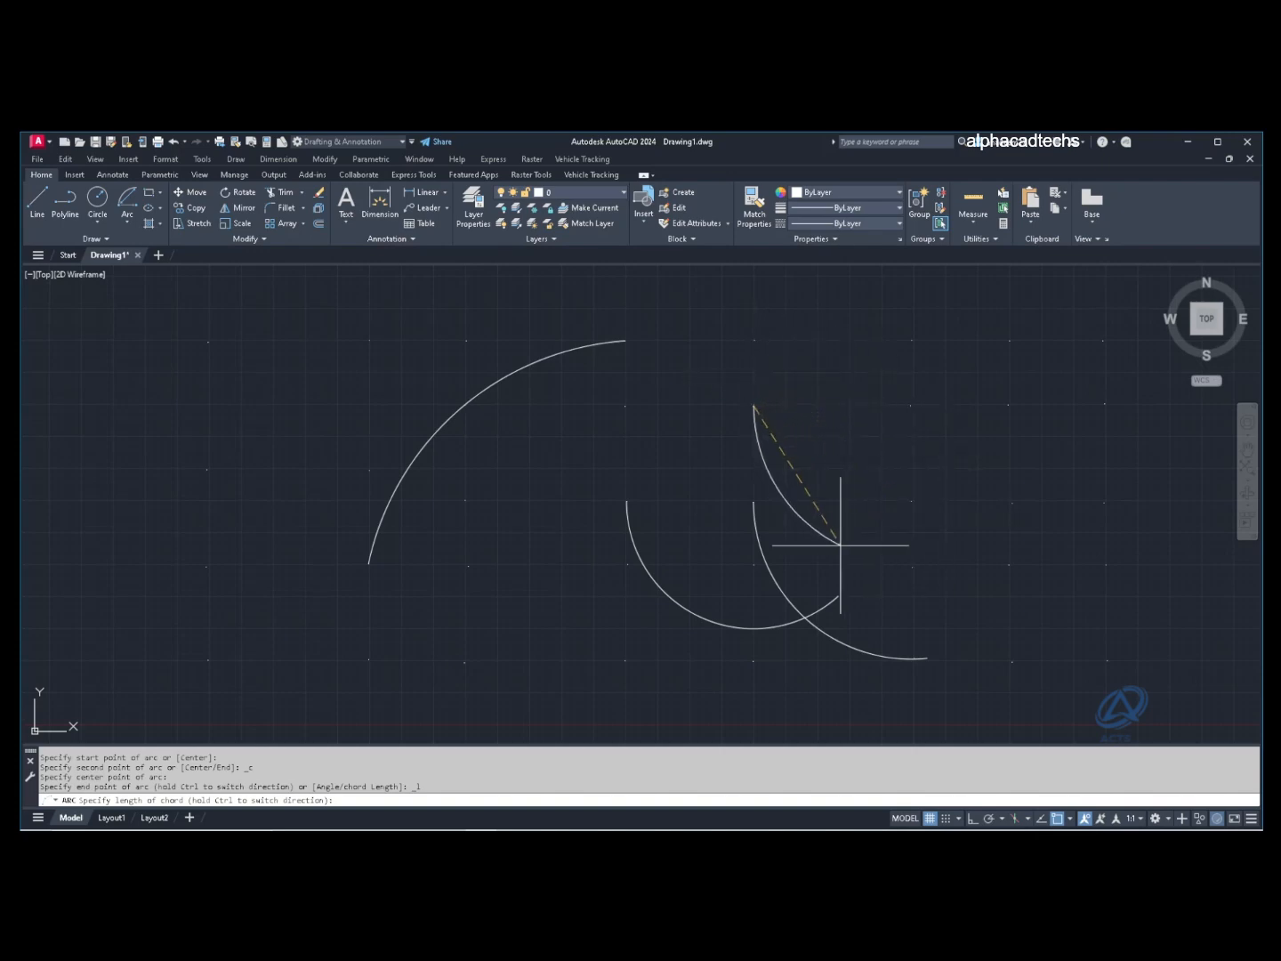
{"action": "left_click", "coordinate": [942, 536]}
{"action": "left_click", "coordinate": [127, 222]}
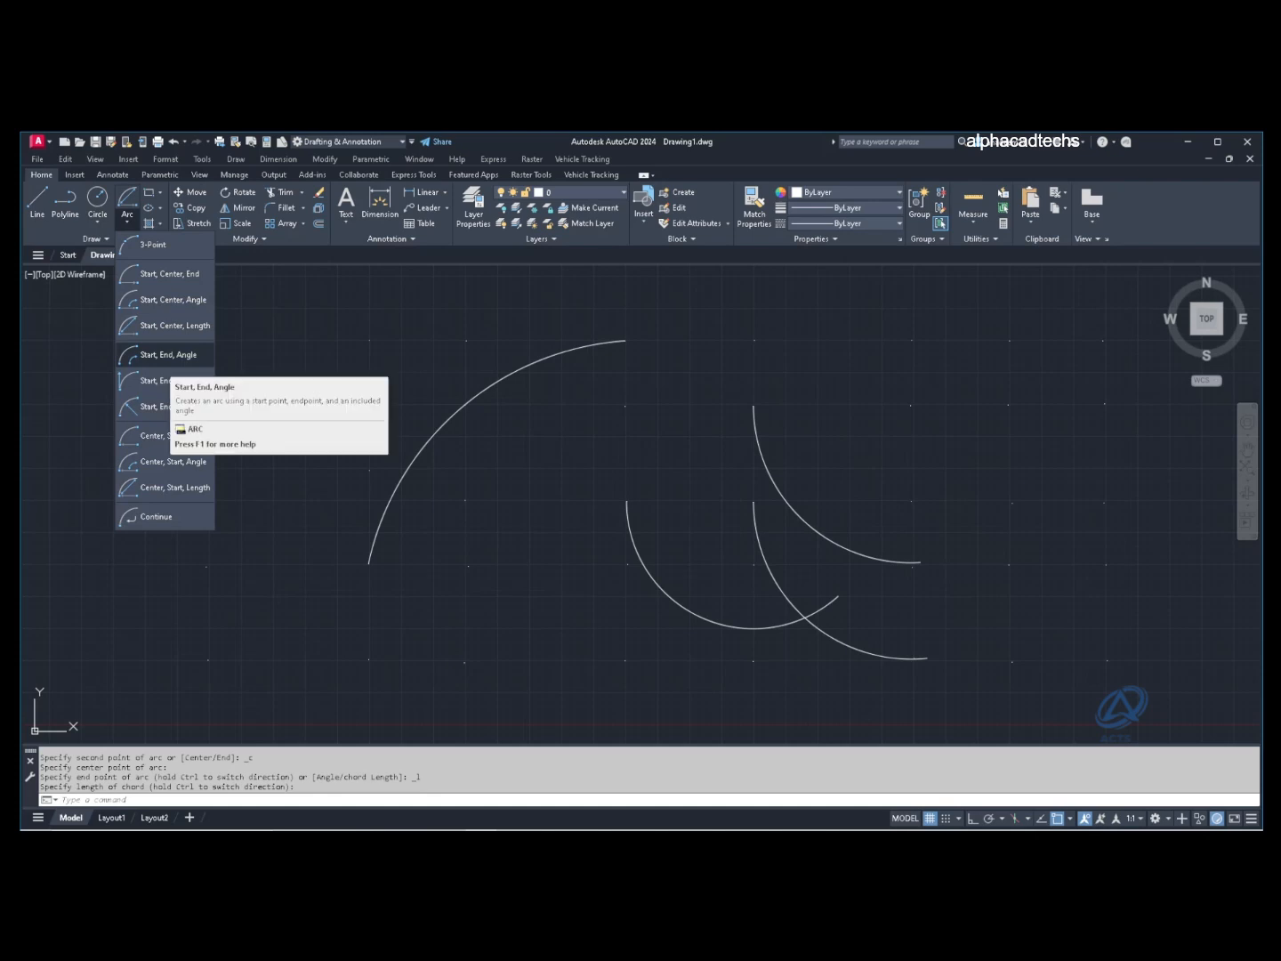
Step: Draw a shallow Start, End, Angle arc sagging from the left node beneath the first arc
{"action": "left_click", "coordinate": [164, 355]}
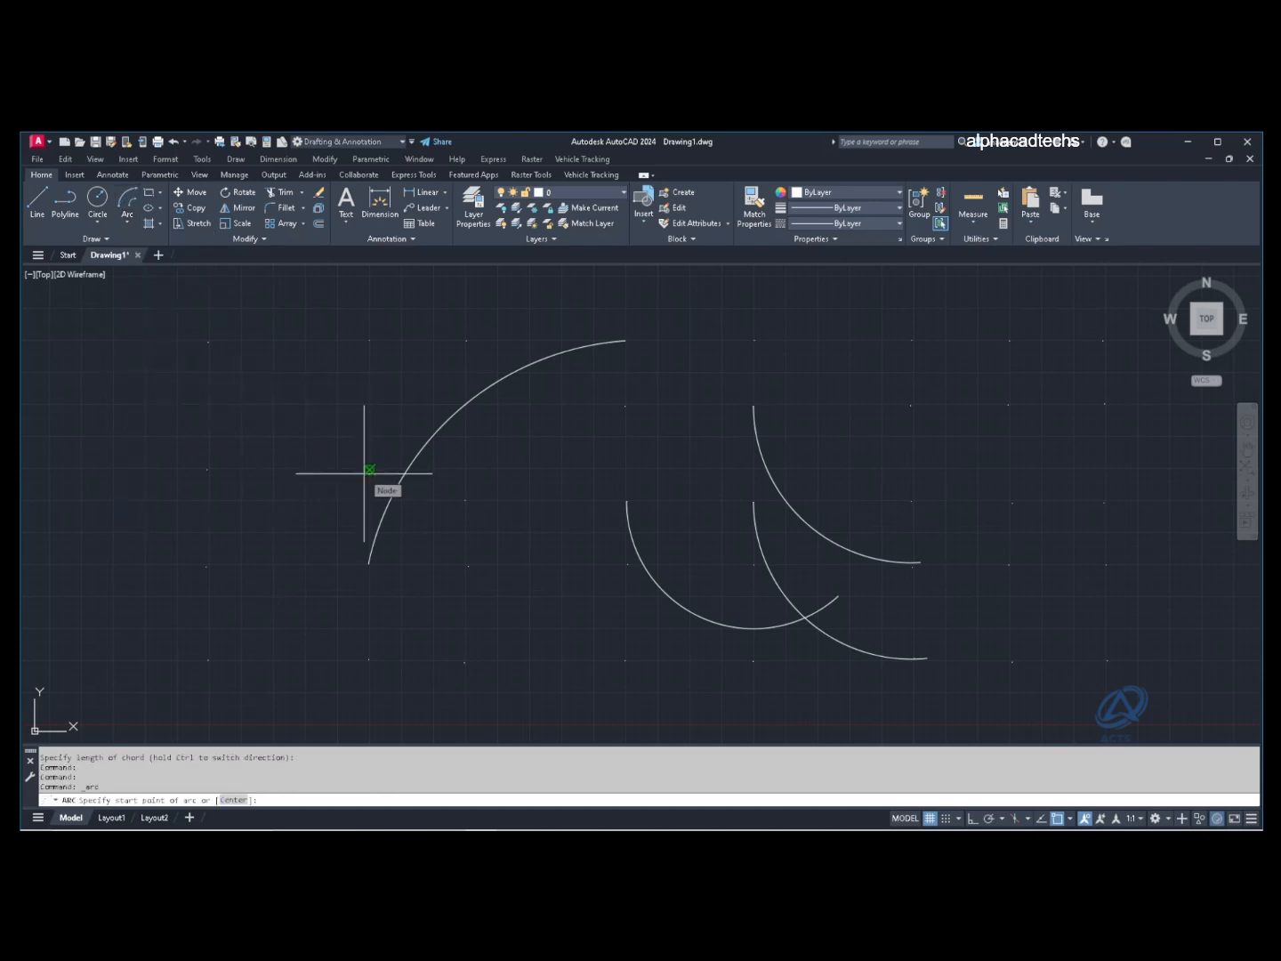
{"action": "left_click", "coordinate": [207, 566]}
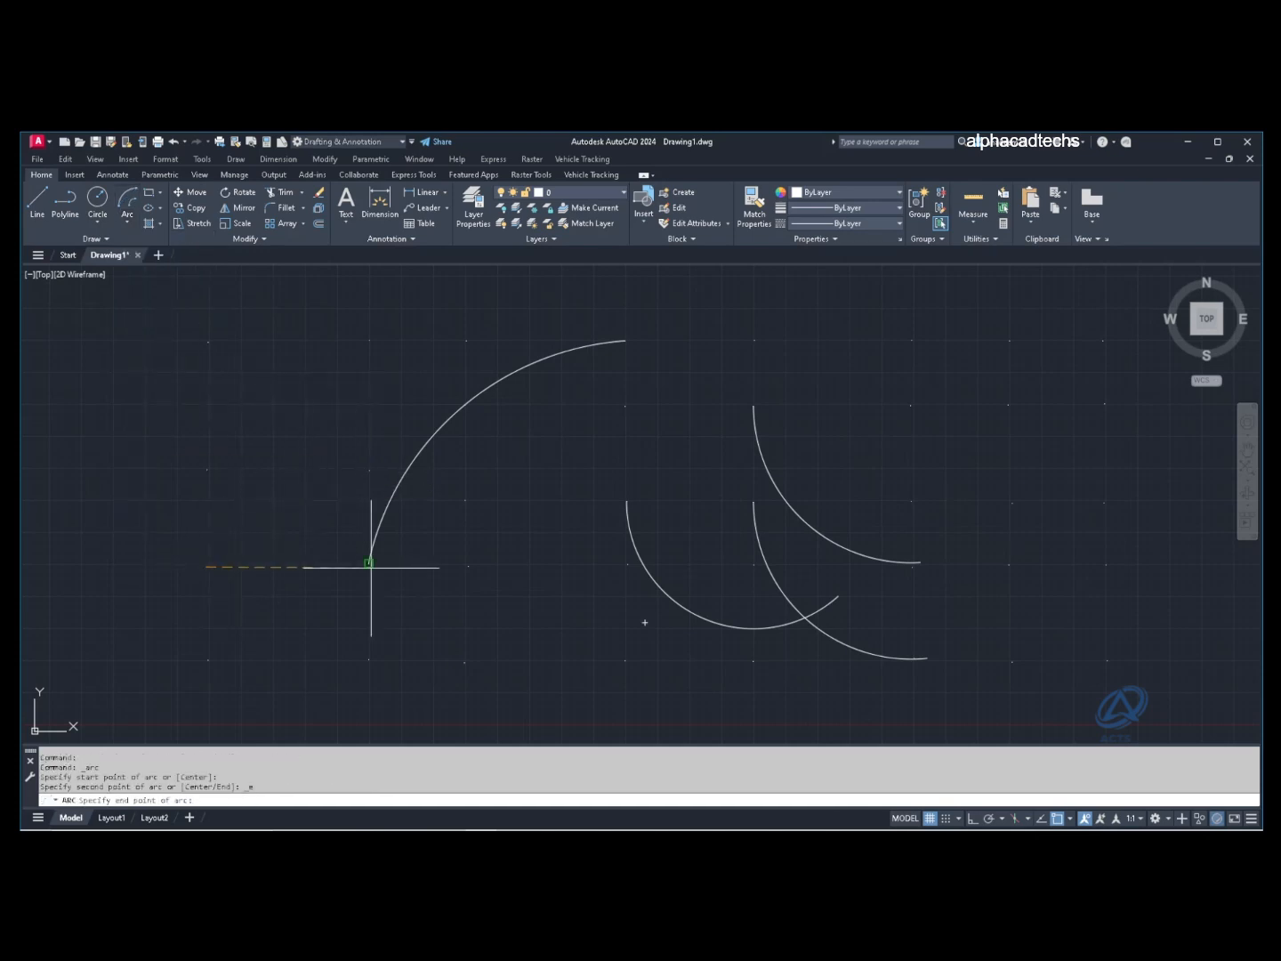
{"action": "left_click", "coordinate": [468, 566]}
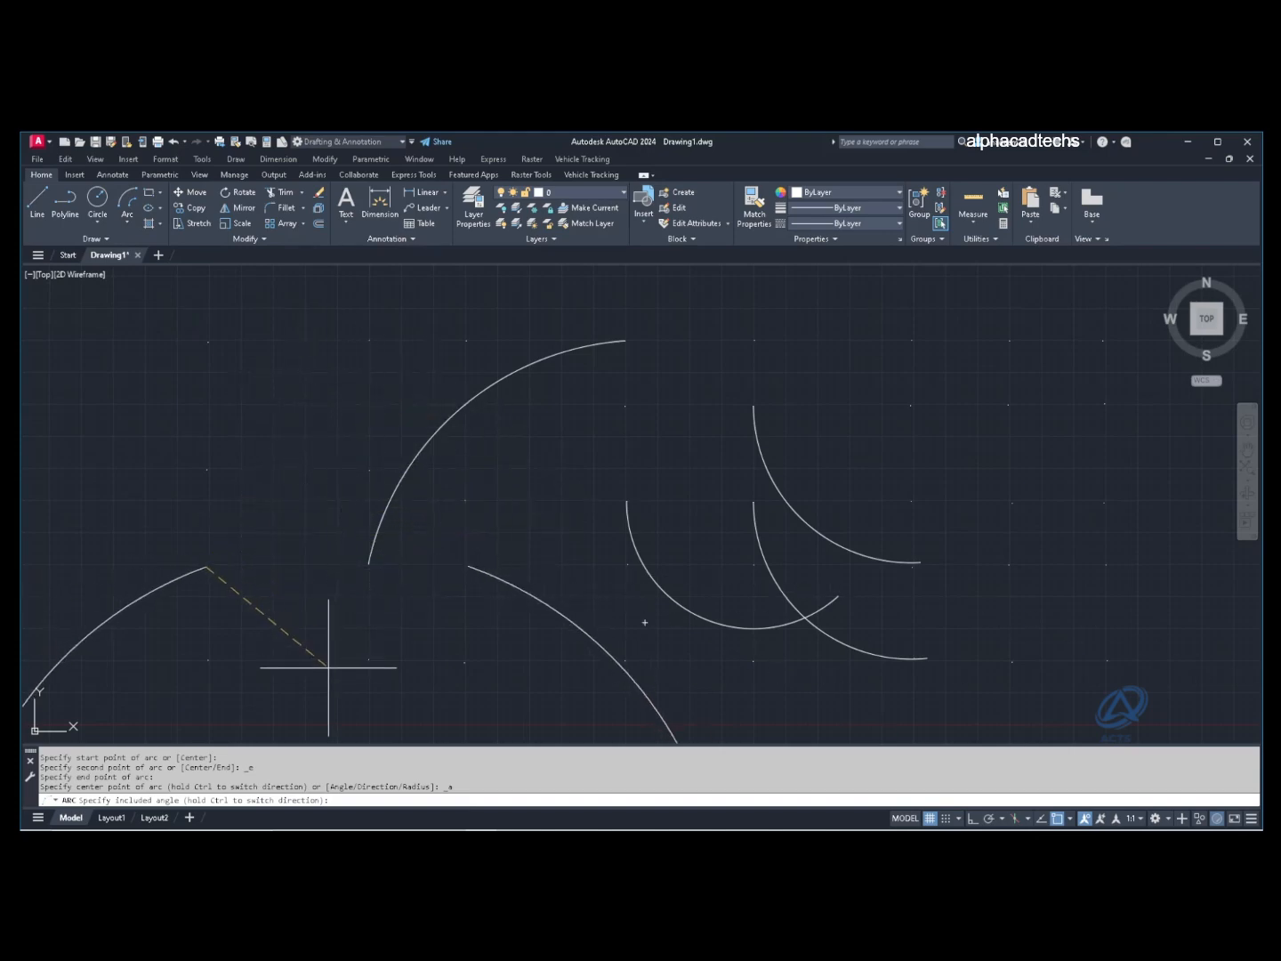
{"action": "left_click", "coordinate": [369, 339]}
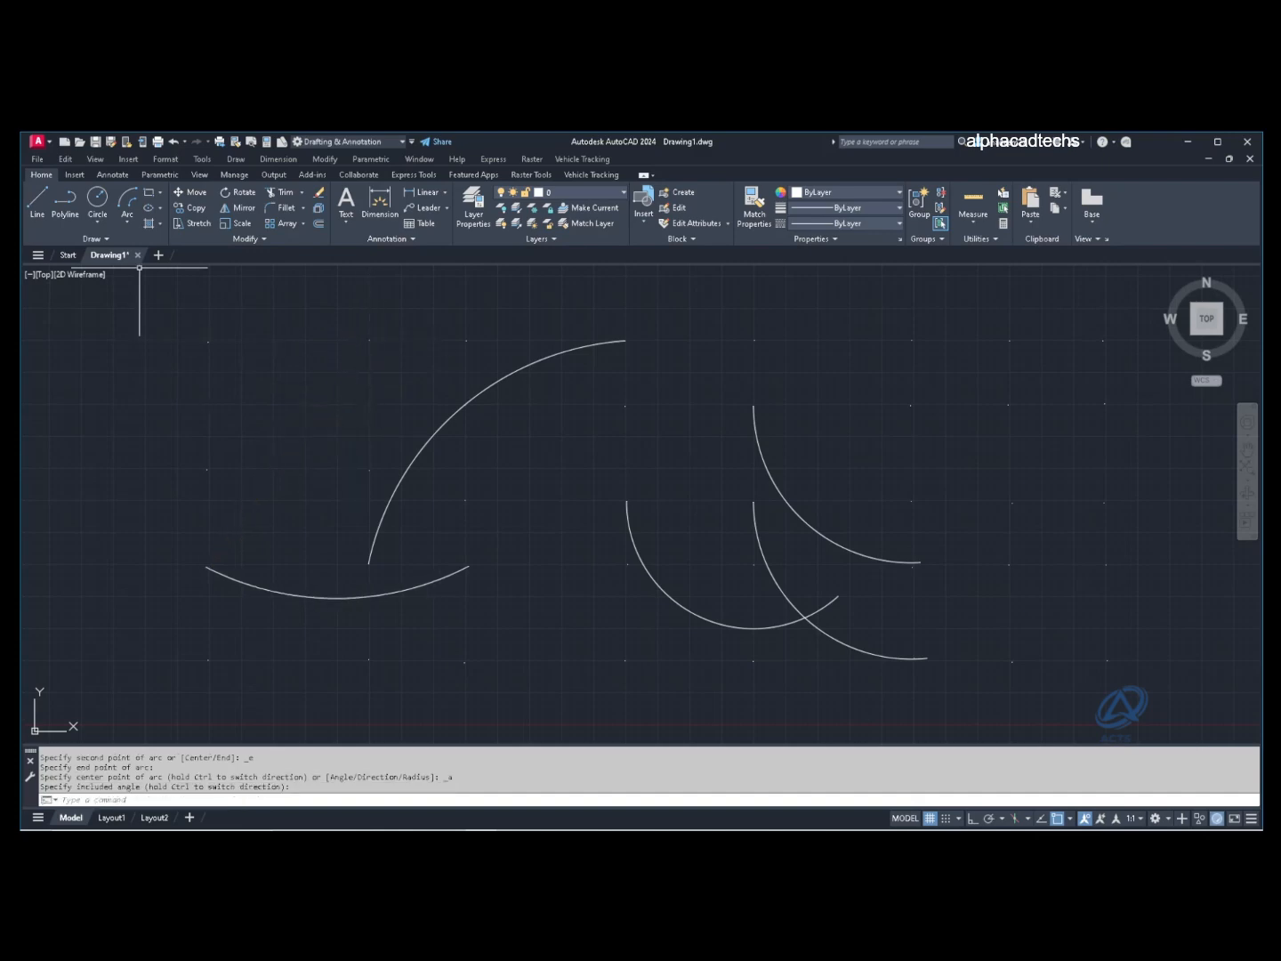
Step: Draw a Start, End, Direction arc bulging upward to join the middle arc
{"action": "left_click", "coordinate": [127, 222]}
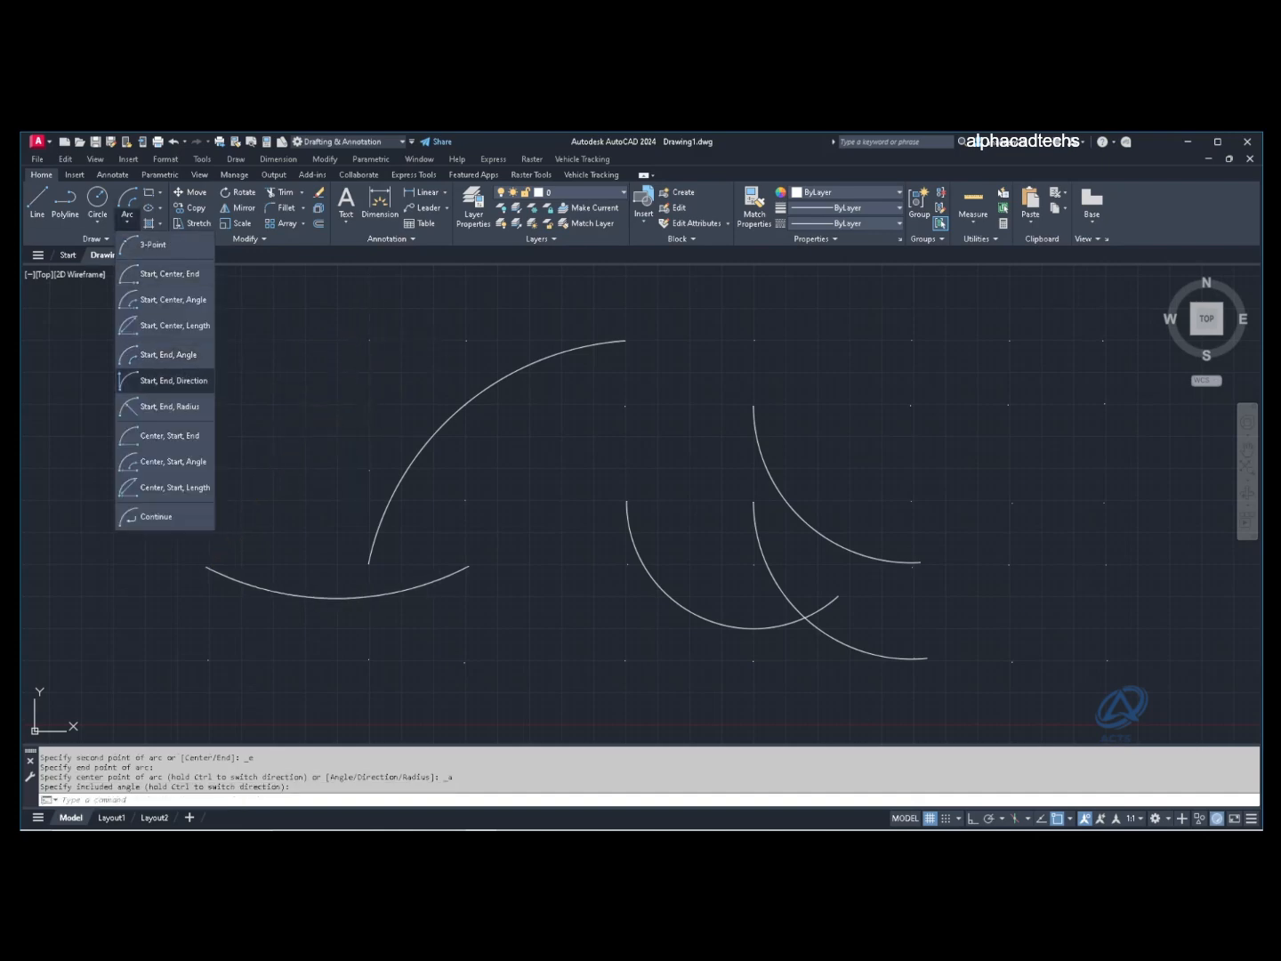
{"action": "left_click", "coordinate": [133, 381]}
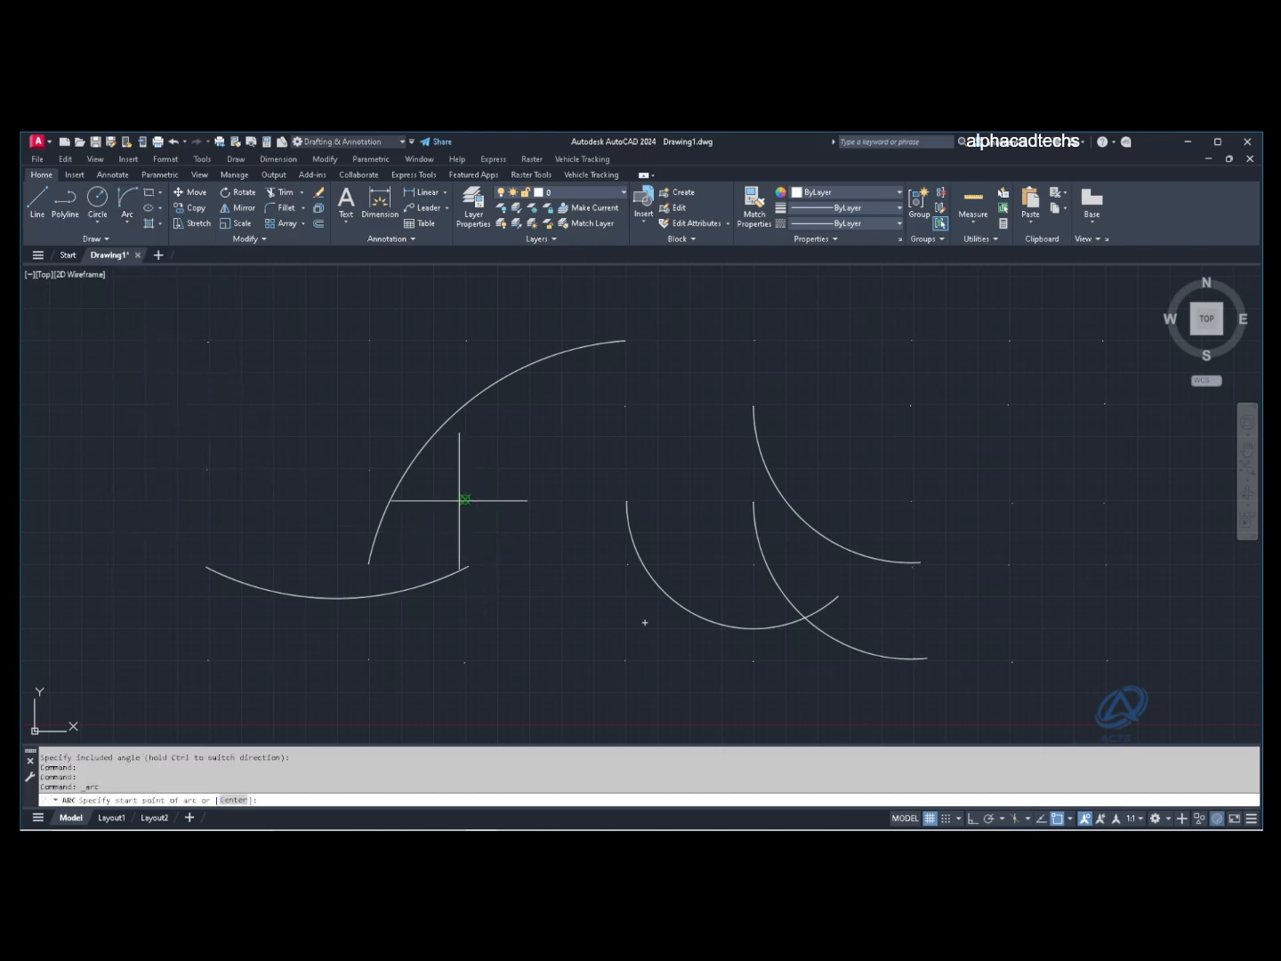
{"action": "left_click", "coordinate": [465, 500]}
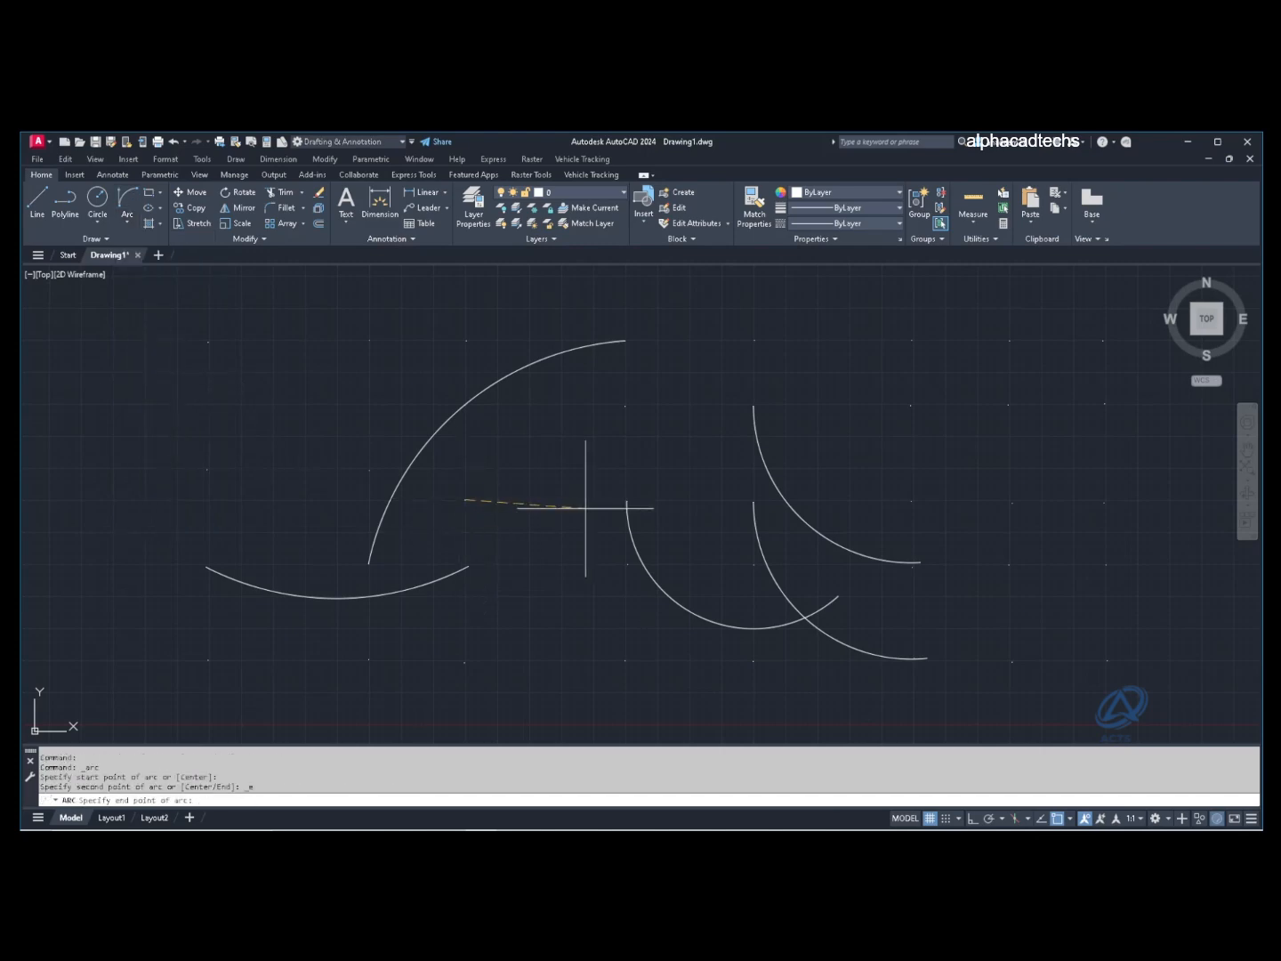
{"action": "left_click", "coordinate": [627, 501]}
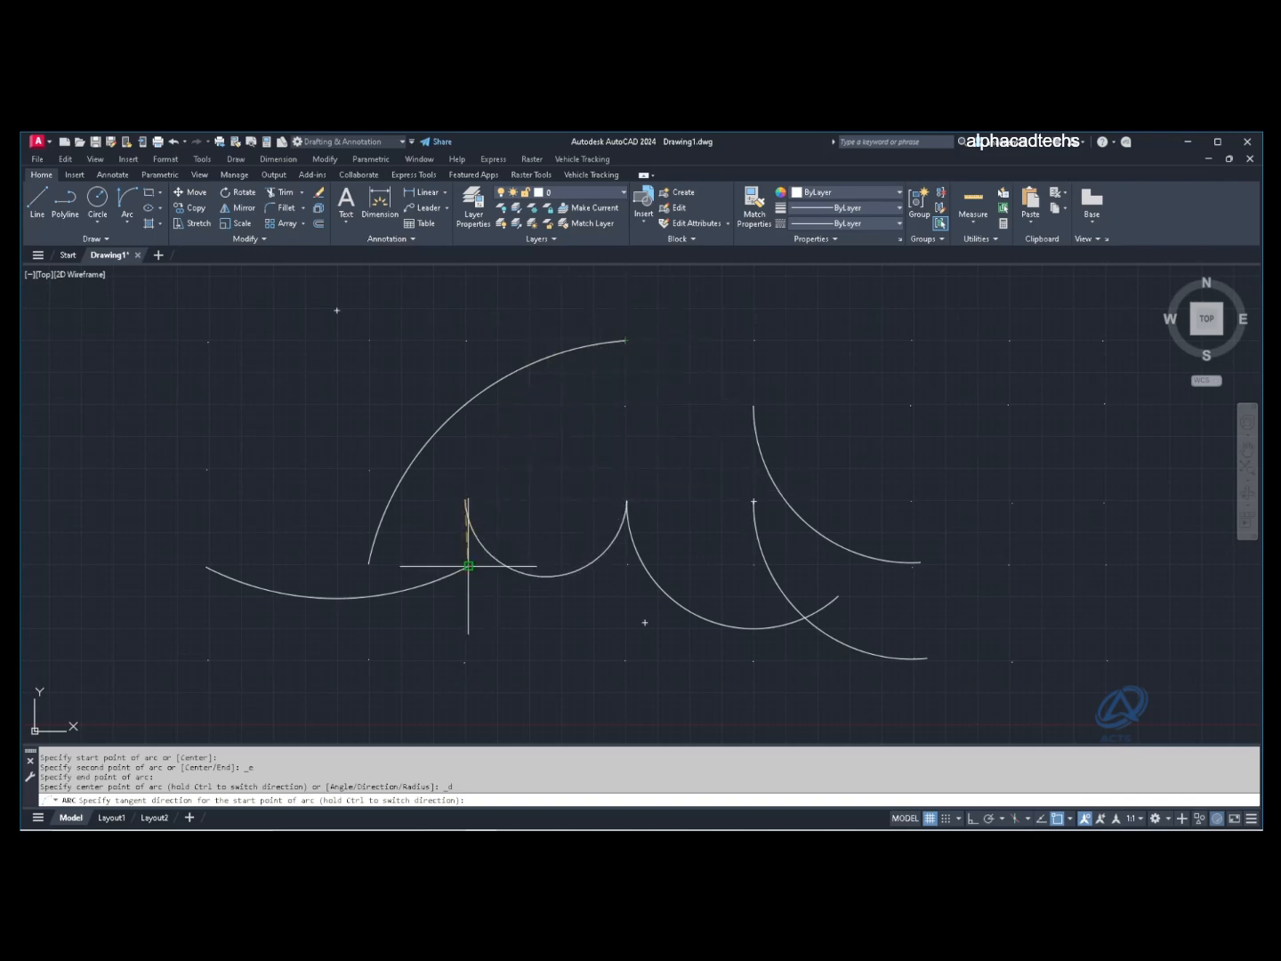
{"action": "left_click", "coordinate": [625, 342]}
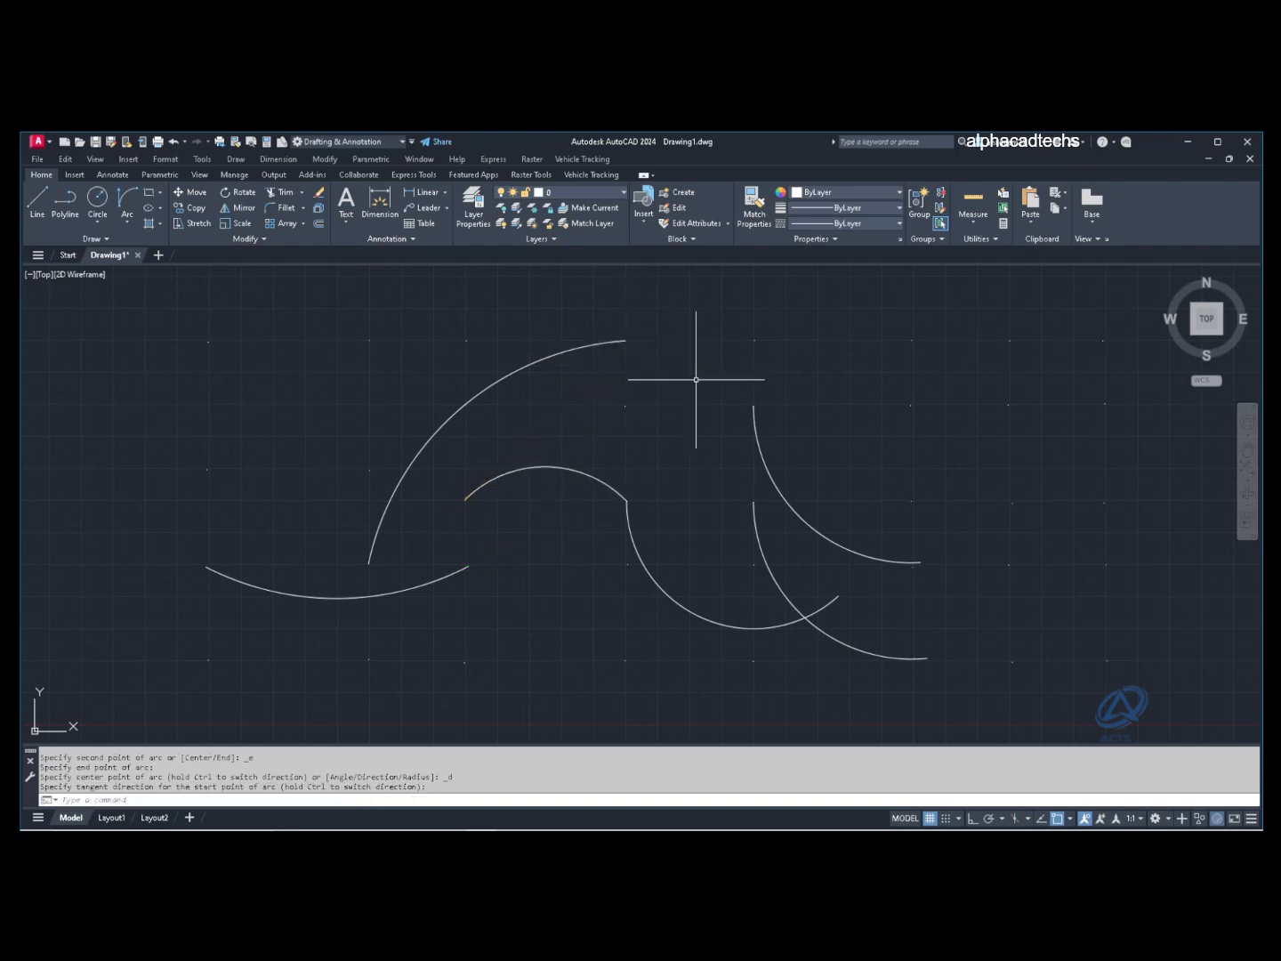
{"action": "left_click", "coordinate": [128, 221]}
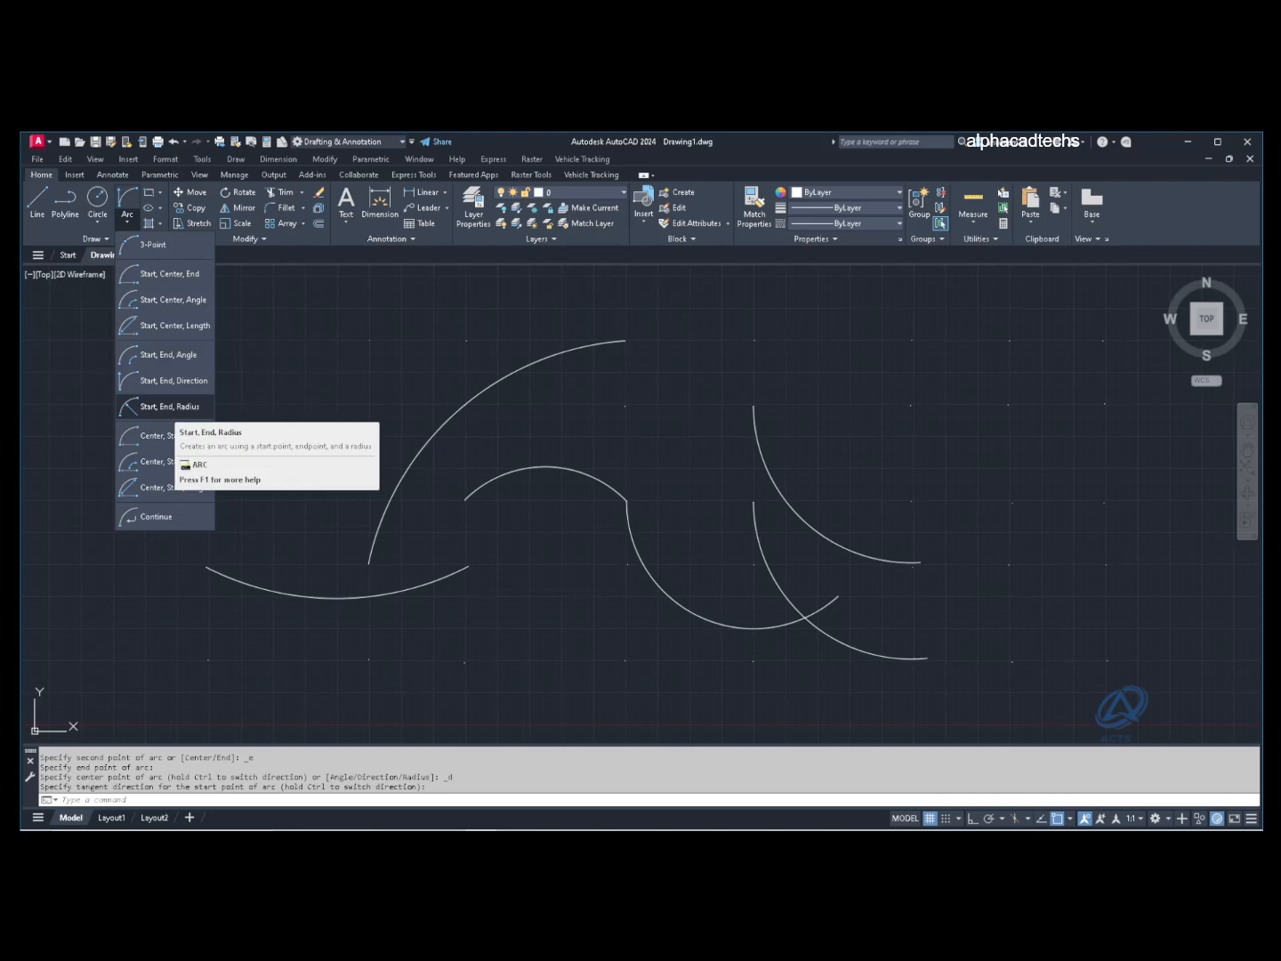
Step: Draw a deep Start, End, Radius arc from a lower-right node to an upper-right point
{"action": "left_click", "coordinate": [168, 407]}
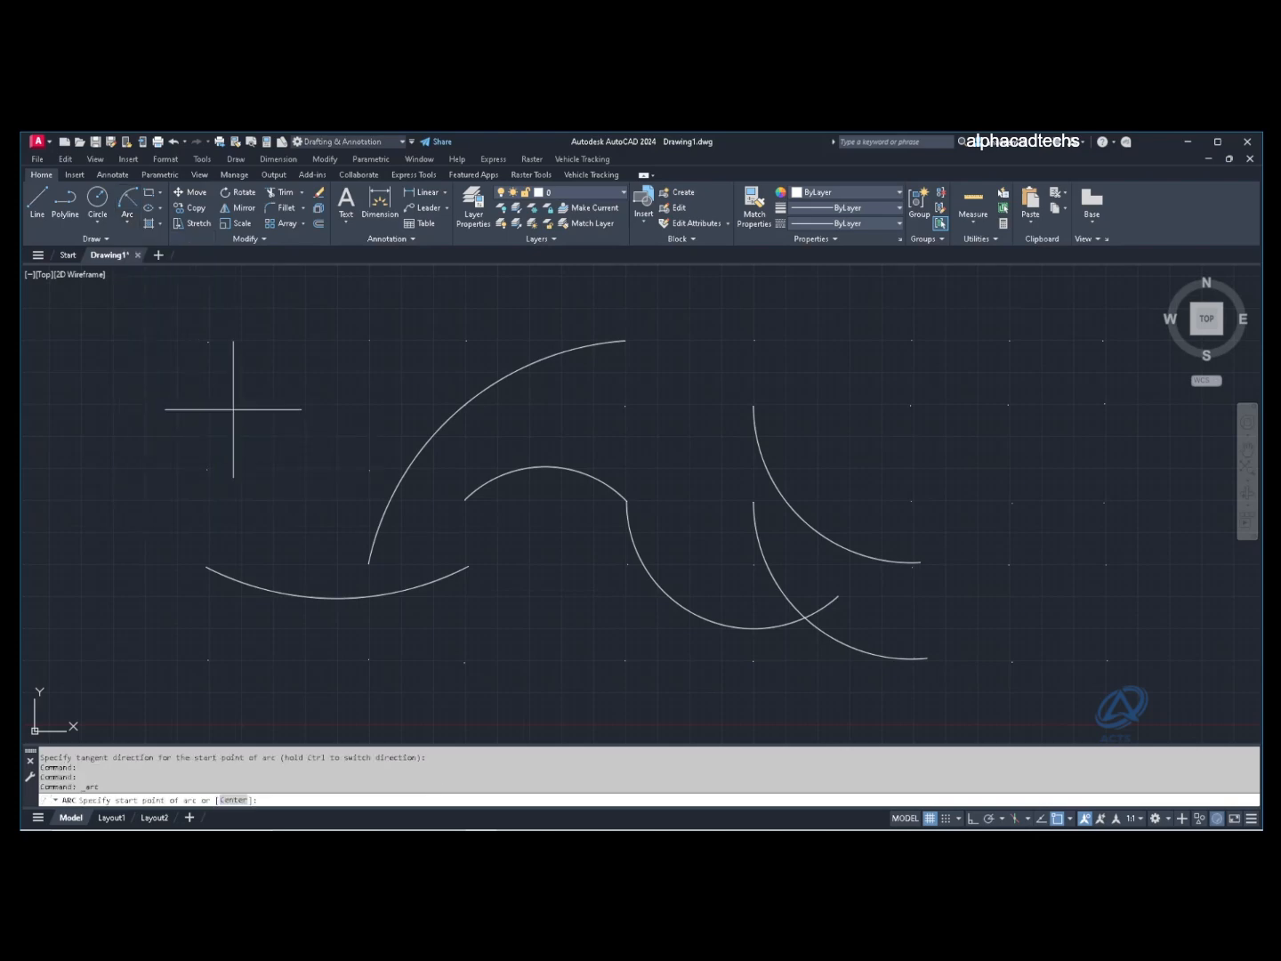
{"action": "left_click", "coordinate": [754, 564]}
{"action": "left_click", "coordinate": [911, 405]}
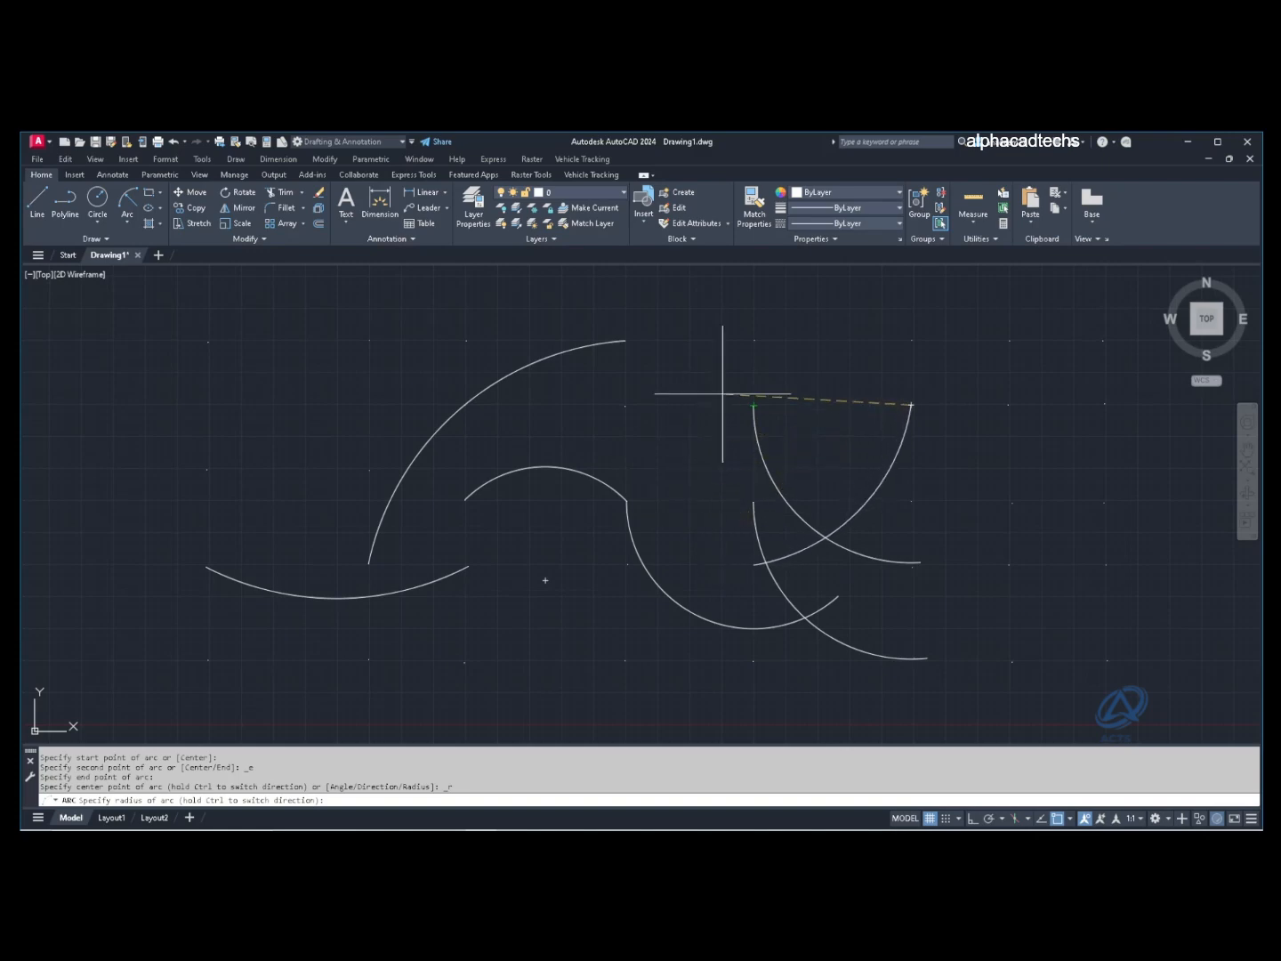
{"action": "left_click", "coordinate": [787, 338]}
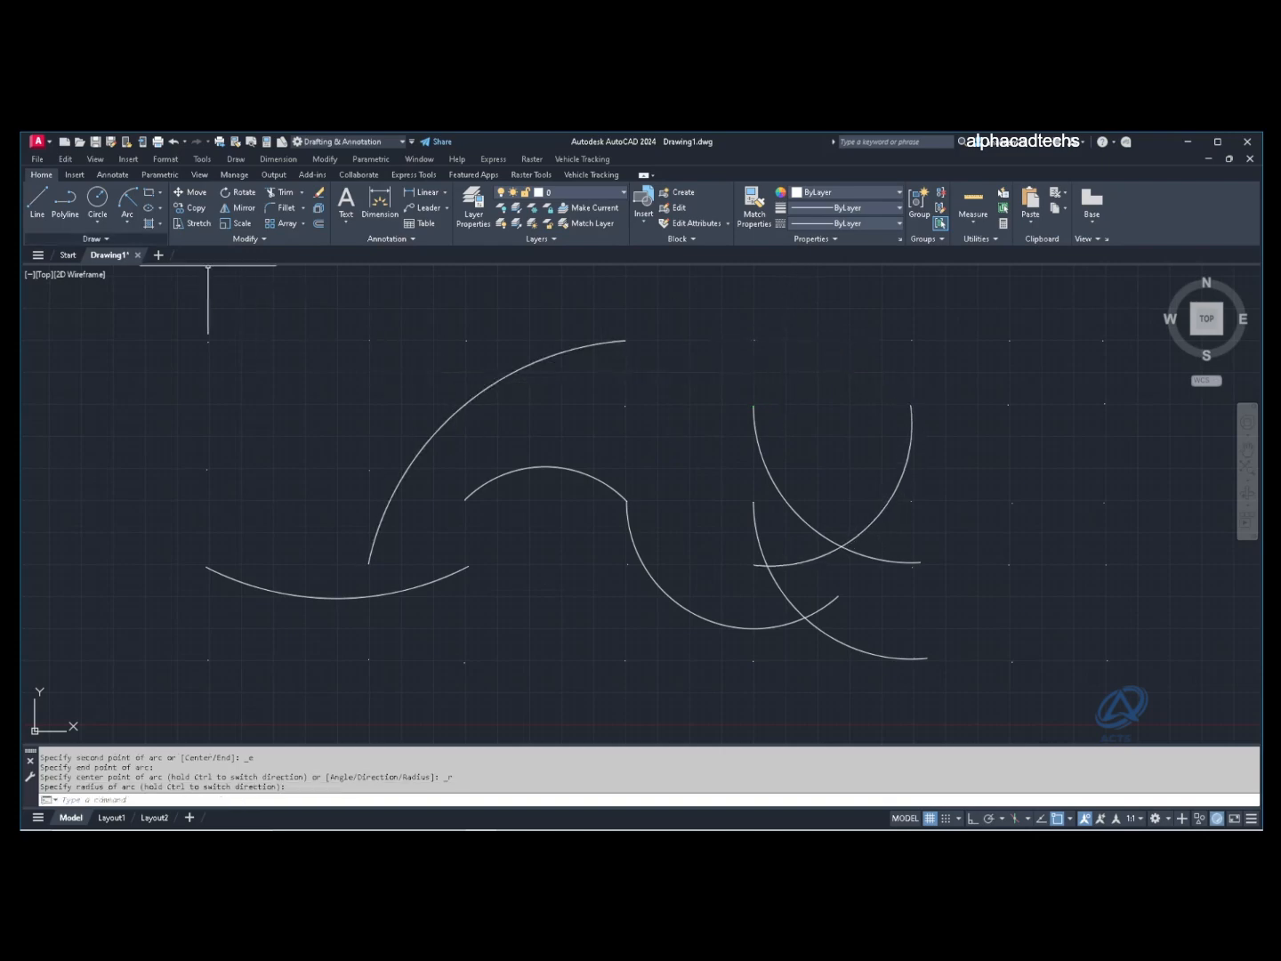
{"action": "left_click", "coordinate": [127, 223]}
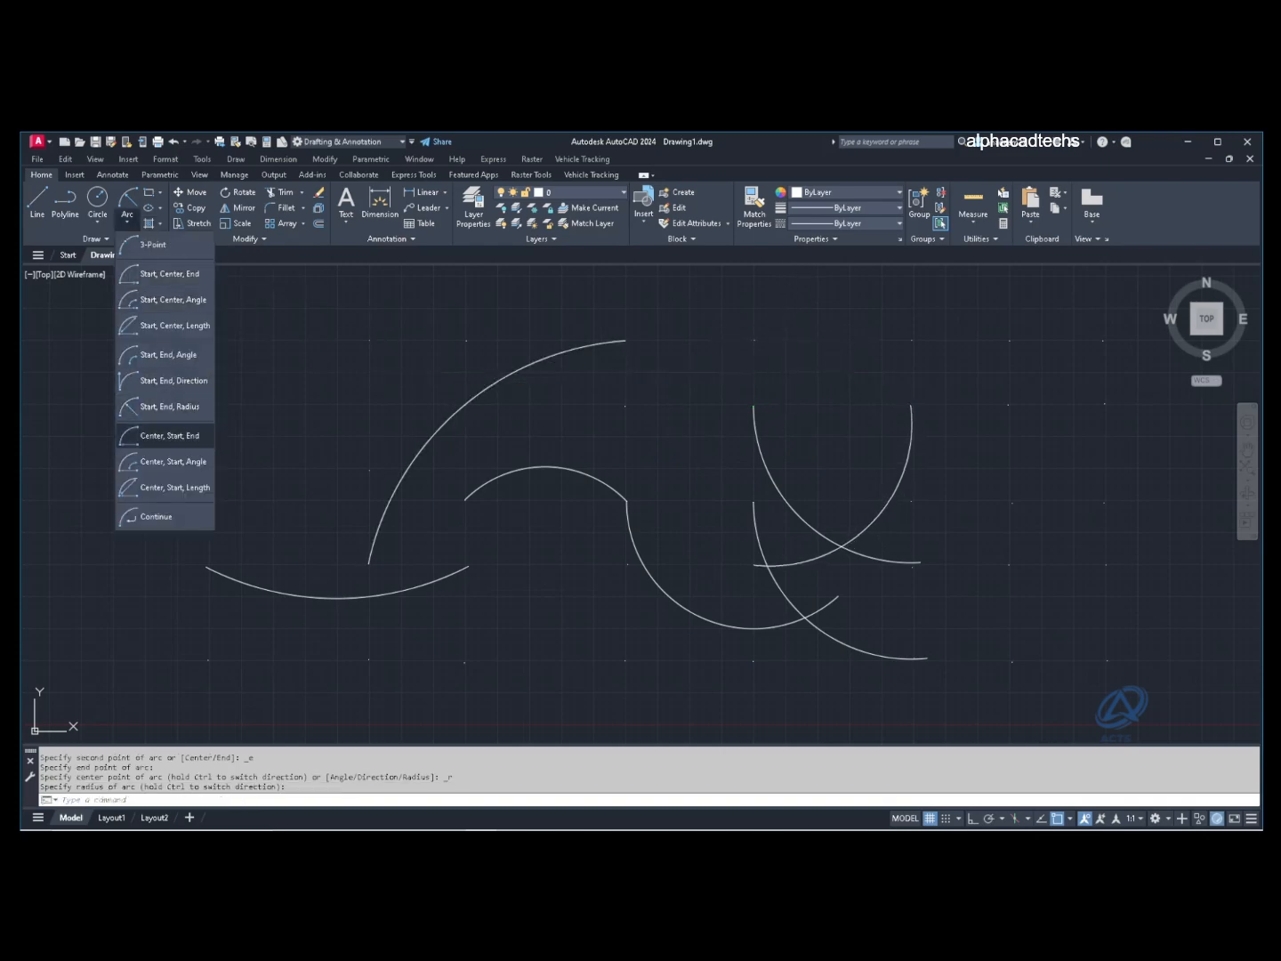
Step: Draw a large Center, Start, End arc looping over the upper left from the middle arc's end
{"action": "left_click", "coordinate": [169, 435]}
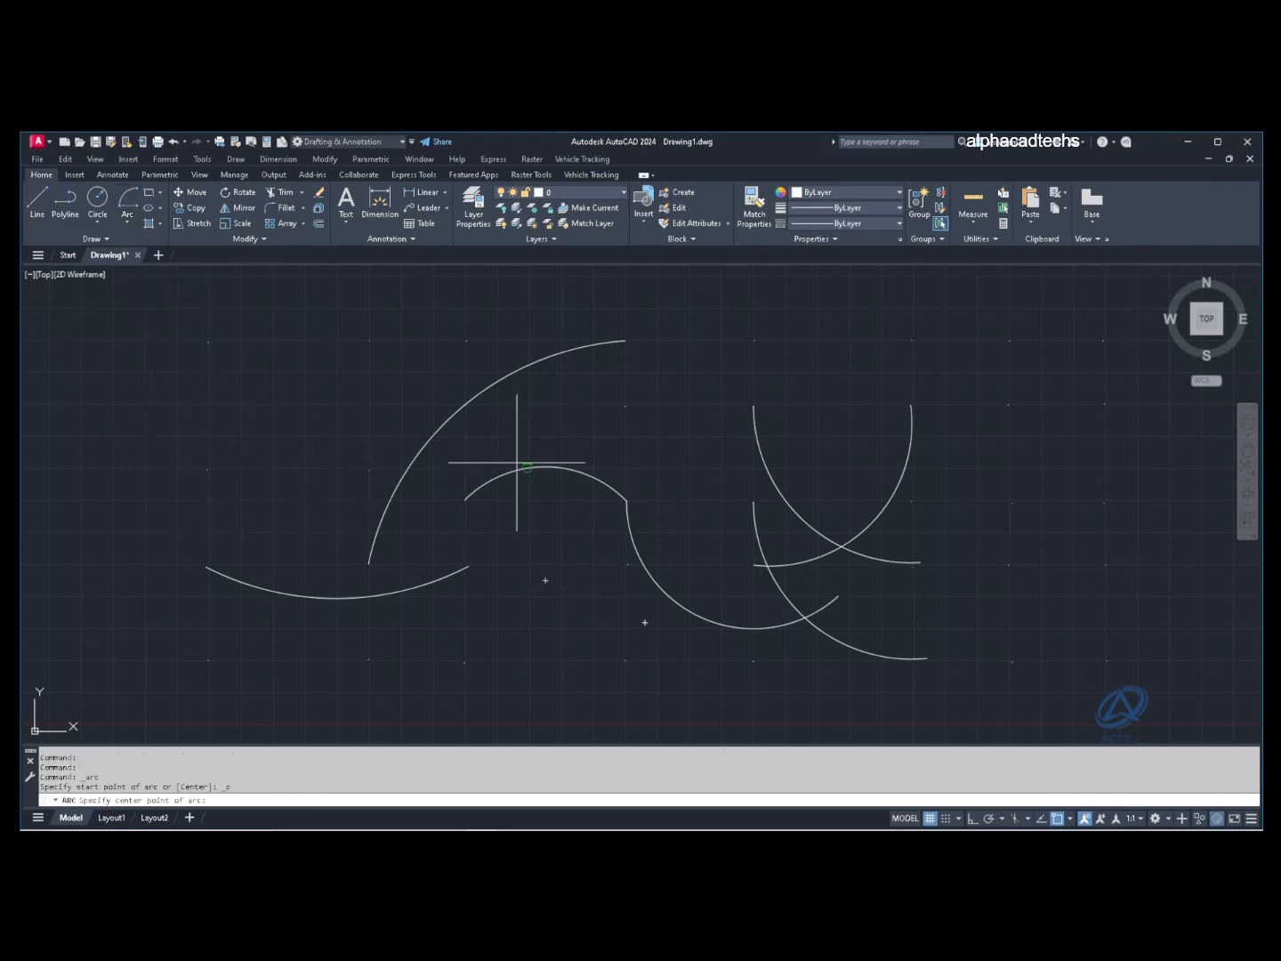
{"action": "left_click", "coordinate": [368, 469]}
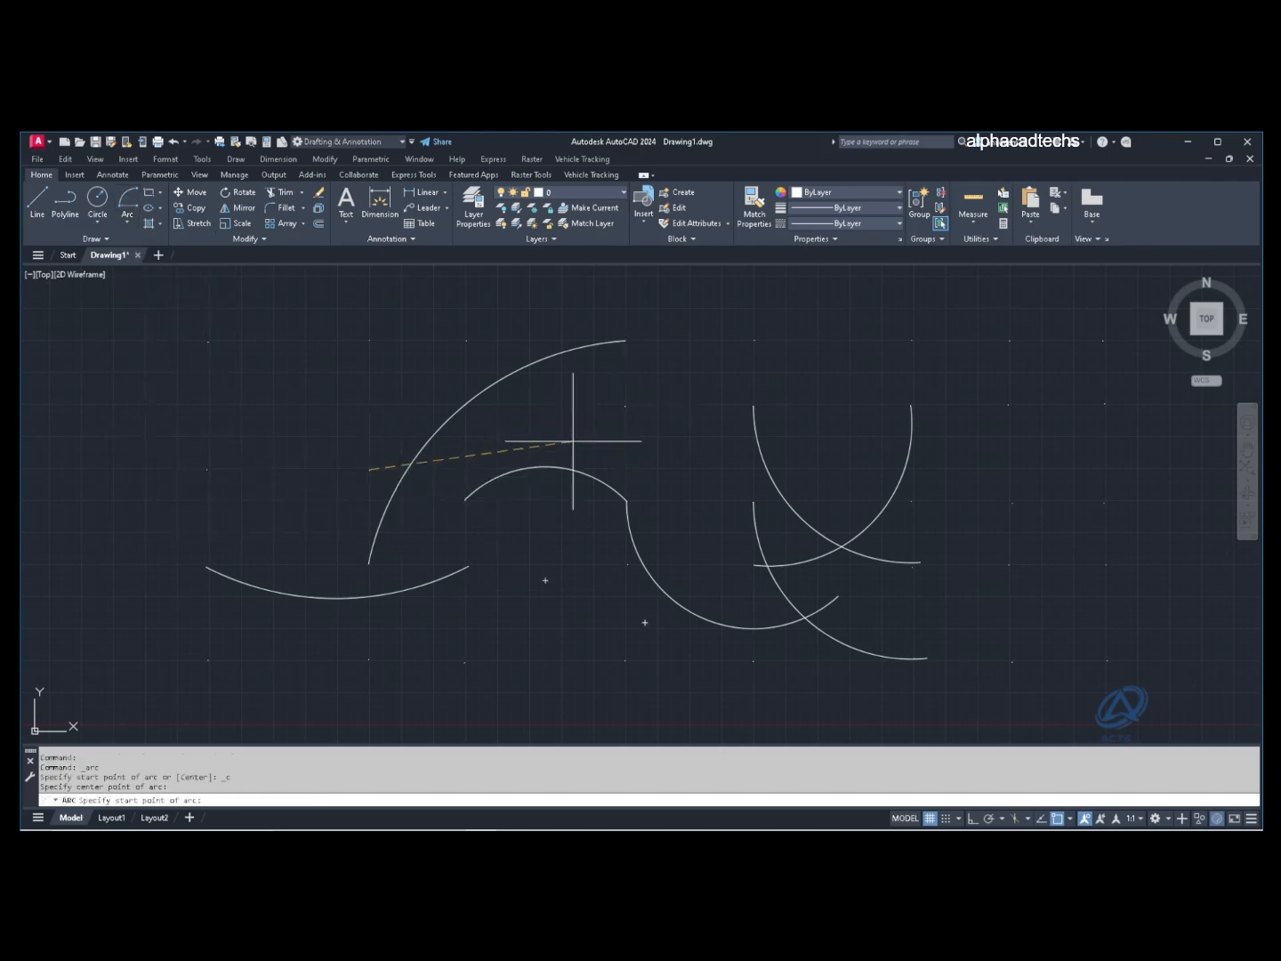
{"action": "left_click", "coordinate": [465, 499]}
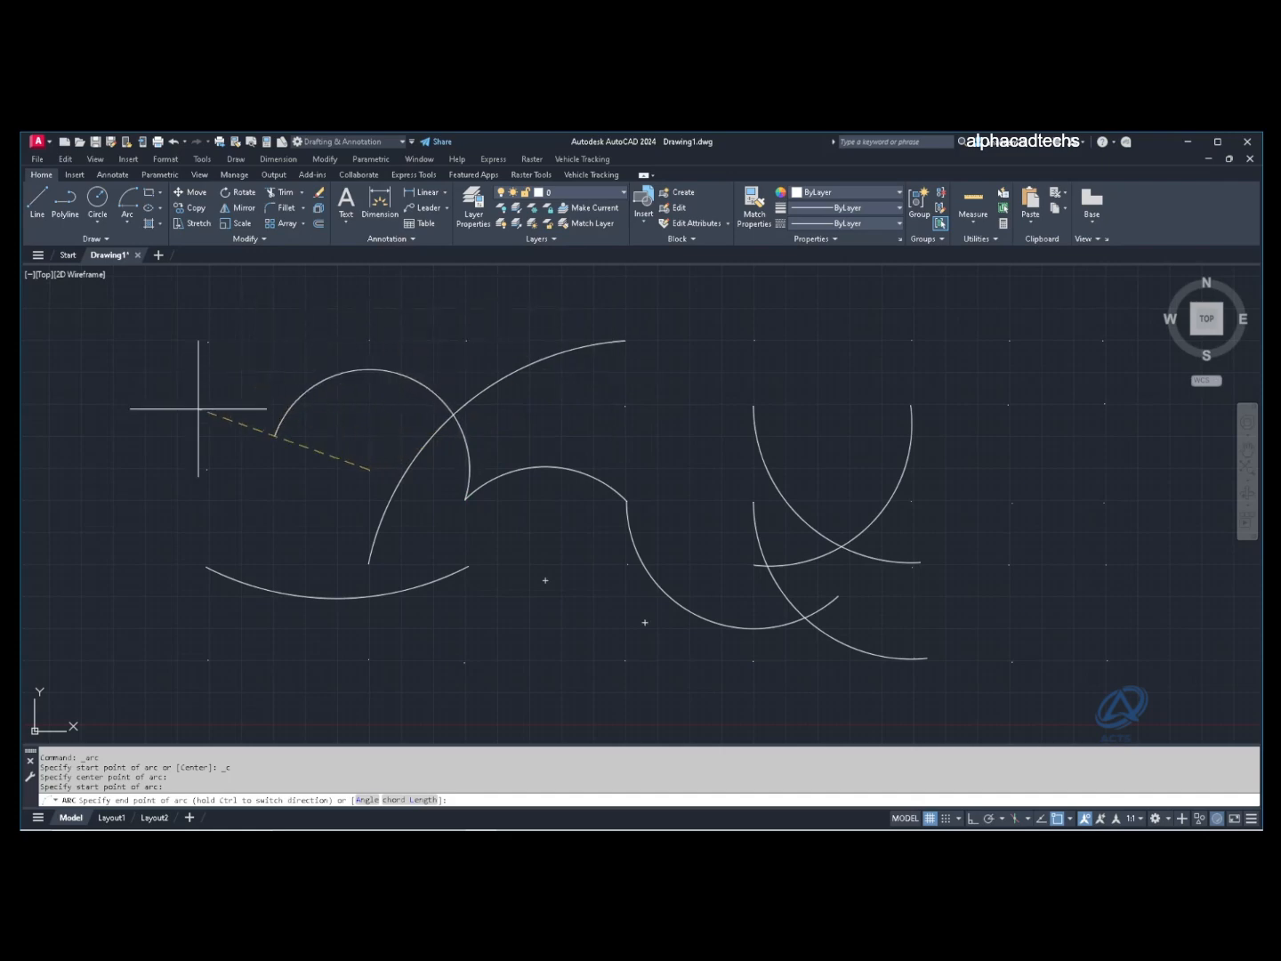
{"action": "left_click", "coordinate": [205, 563]}
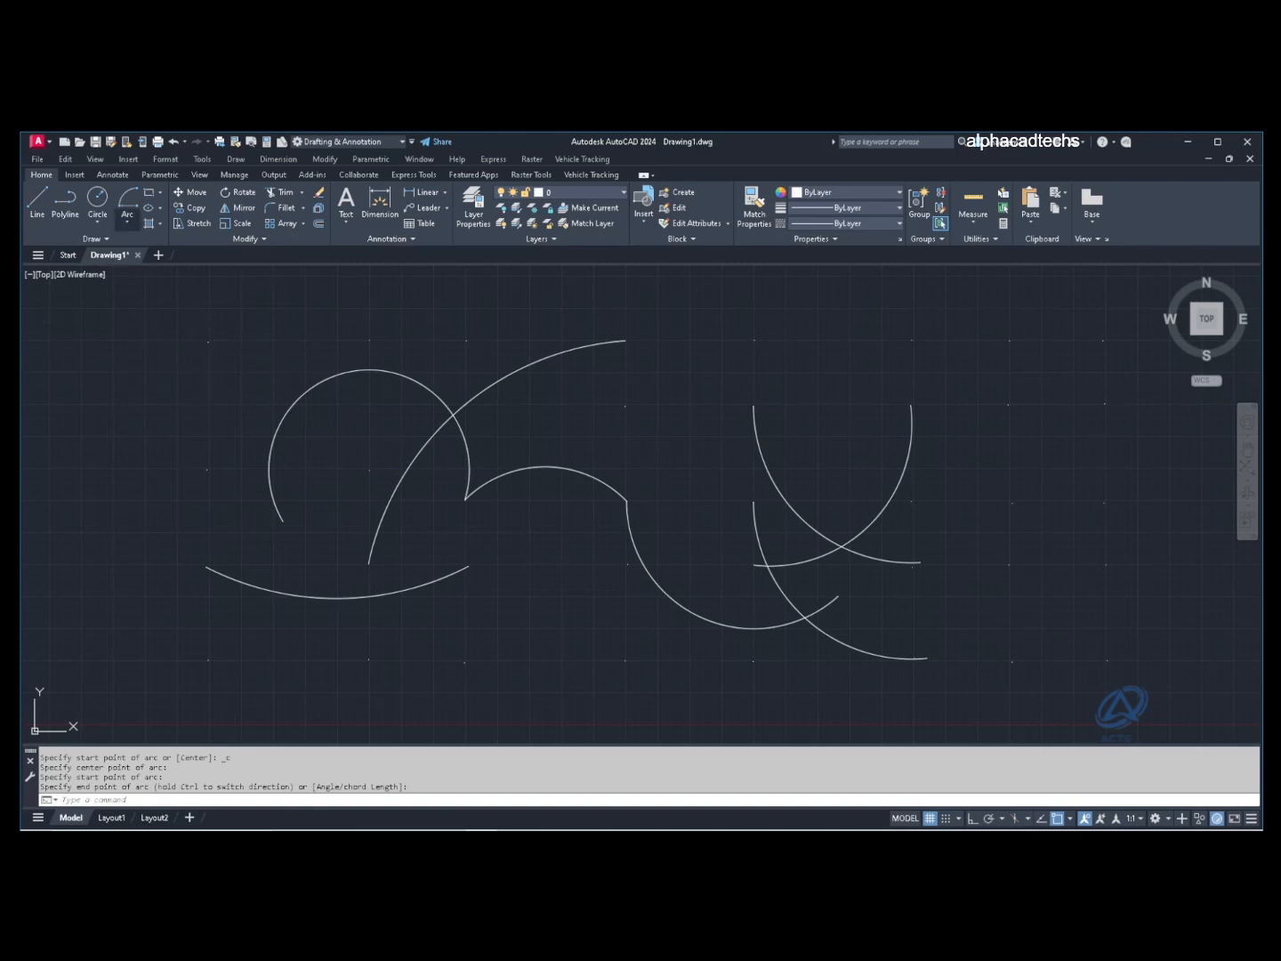
{"action": "left_click", "coordinate": [127, 222]}
{"action": "left_click", "coordinate": [169, 461]}
Step: Finish the Center, Start, Angle arc by picking its centre, start point and included angle
{"action": "left_click", "coordinate": [465, 662]}
{"action": "left_click", "coordinate": [626, 565]}
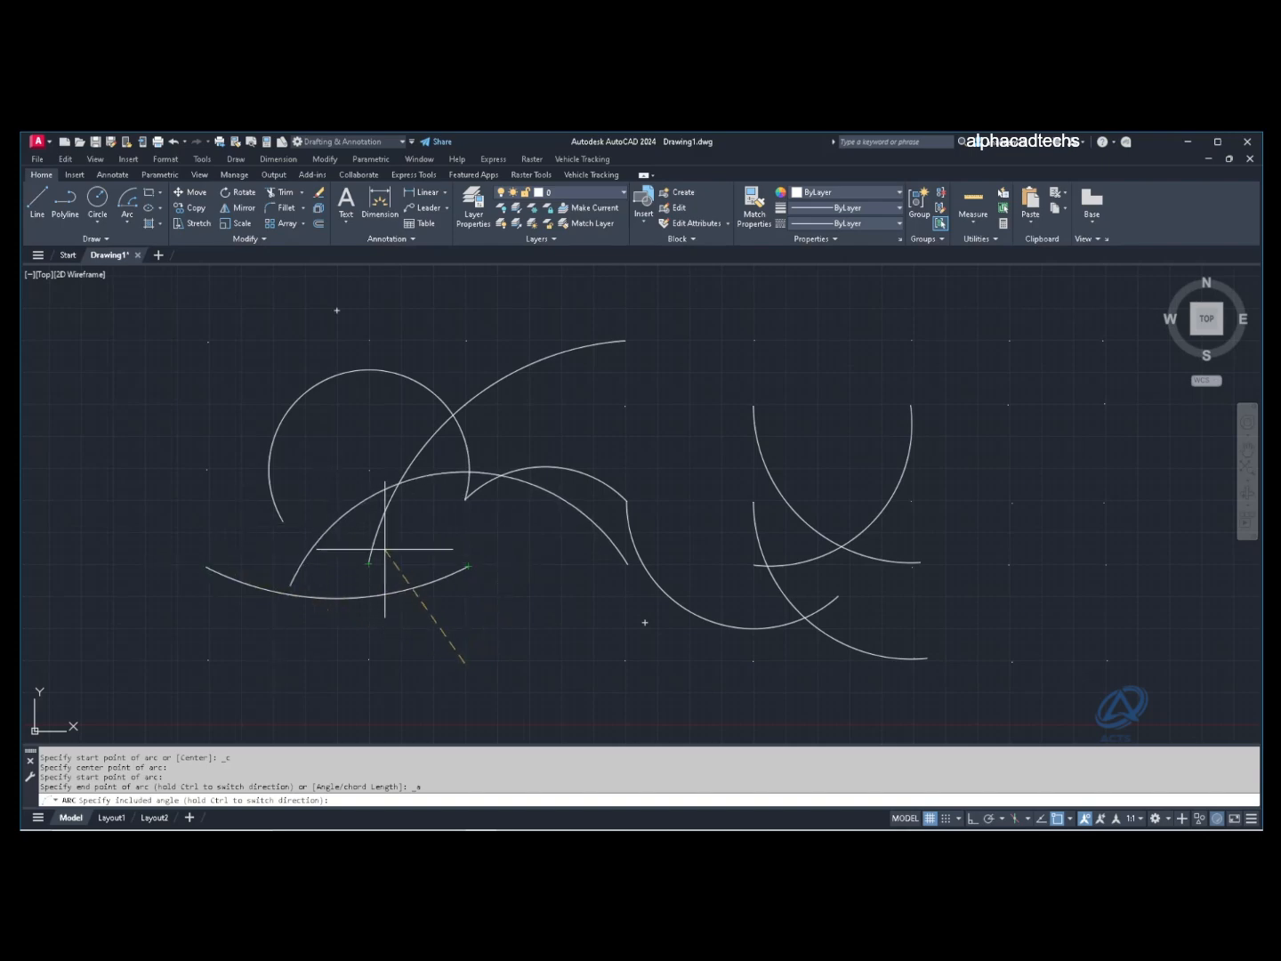
{"action": "left_click", "coordinate": [420, 543]}
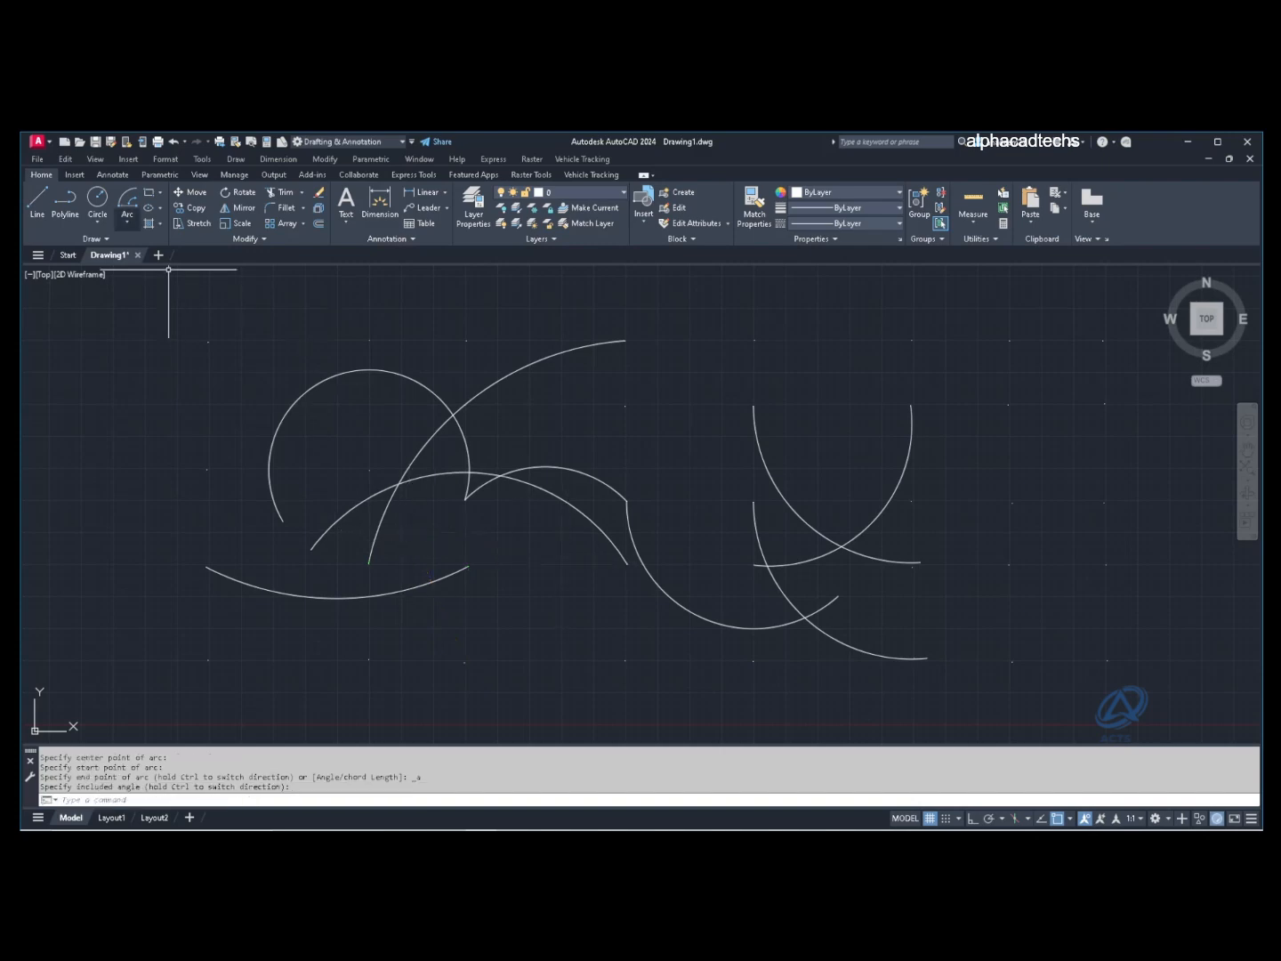
Step: Draw a Center, Start, Length arc arching over the top middle, fixed by chord length
{"action": "left_click", "coordinate": [127, 224]}
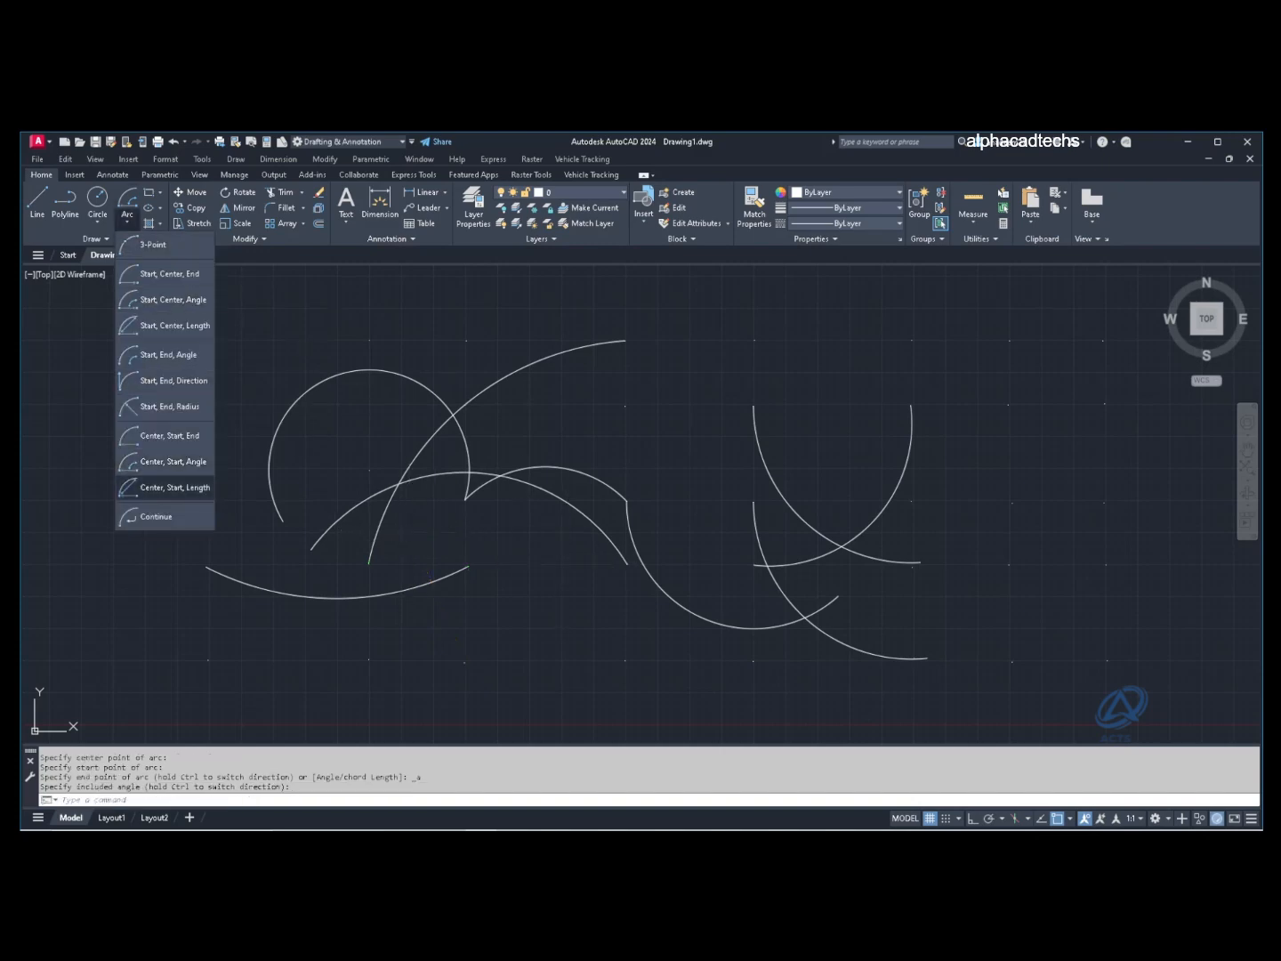
{"action": "left_click", "coordinate": [165, 487]}
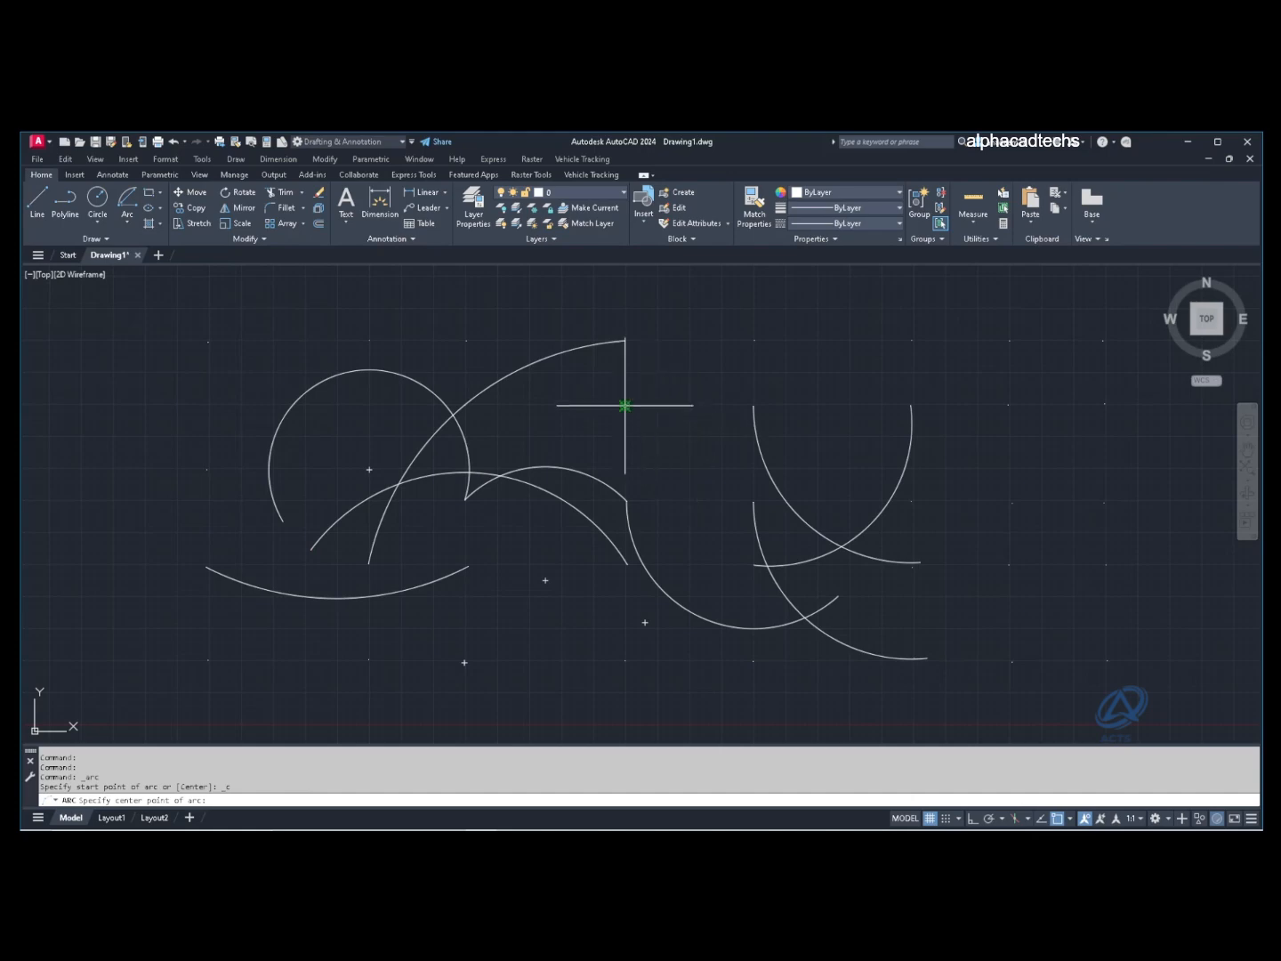
{"action": "left_click", "coordinate": [625, 406]}
{"action": "left_click", "coordinate": [755, 406]}
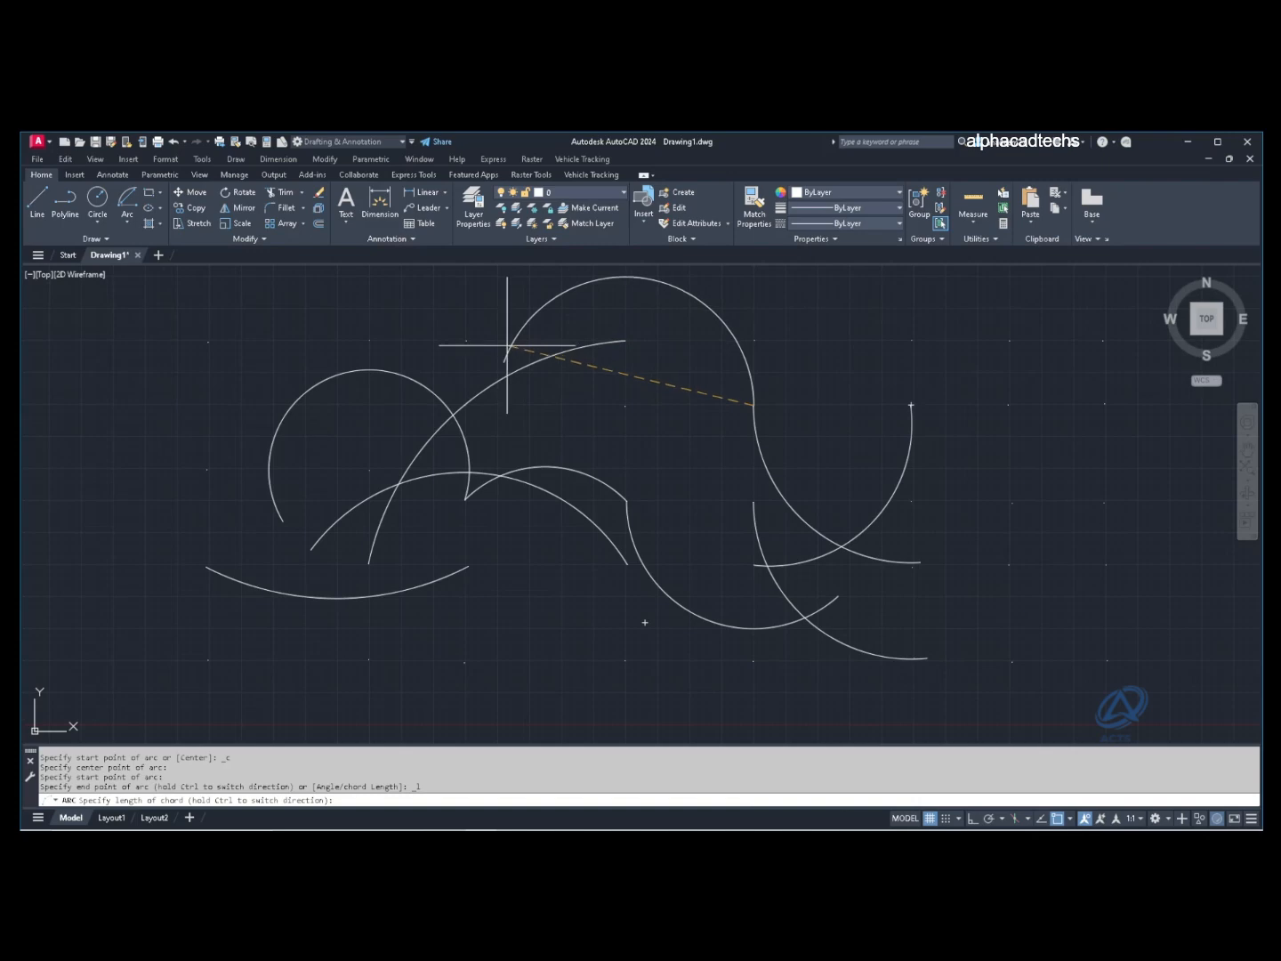
{"action": "left_click", "coordinate": [507, 345]}
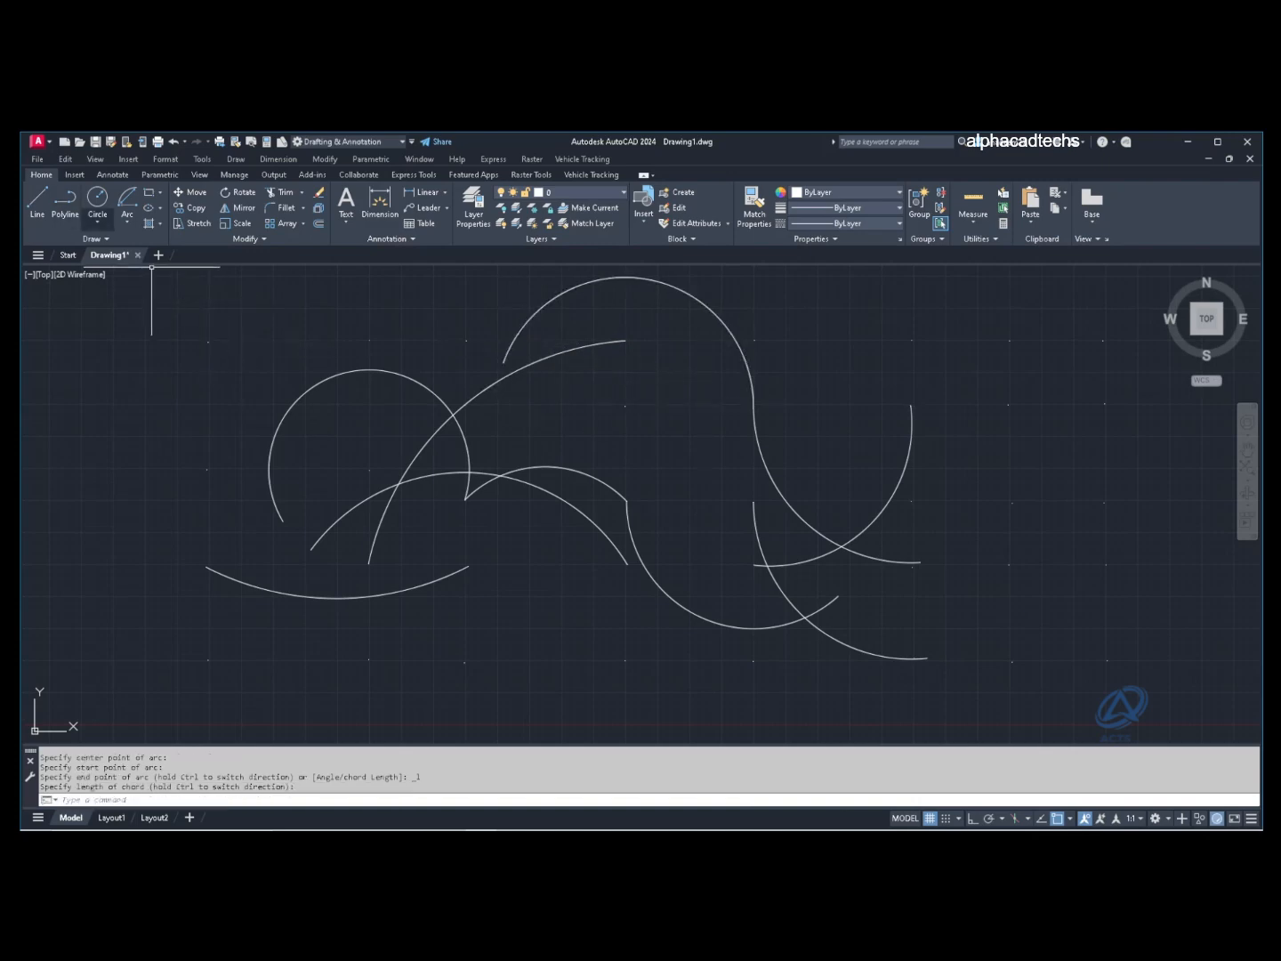
{"action": "left_click", "coordinate": [127, 222]}
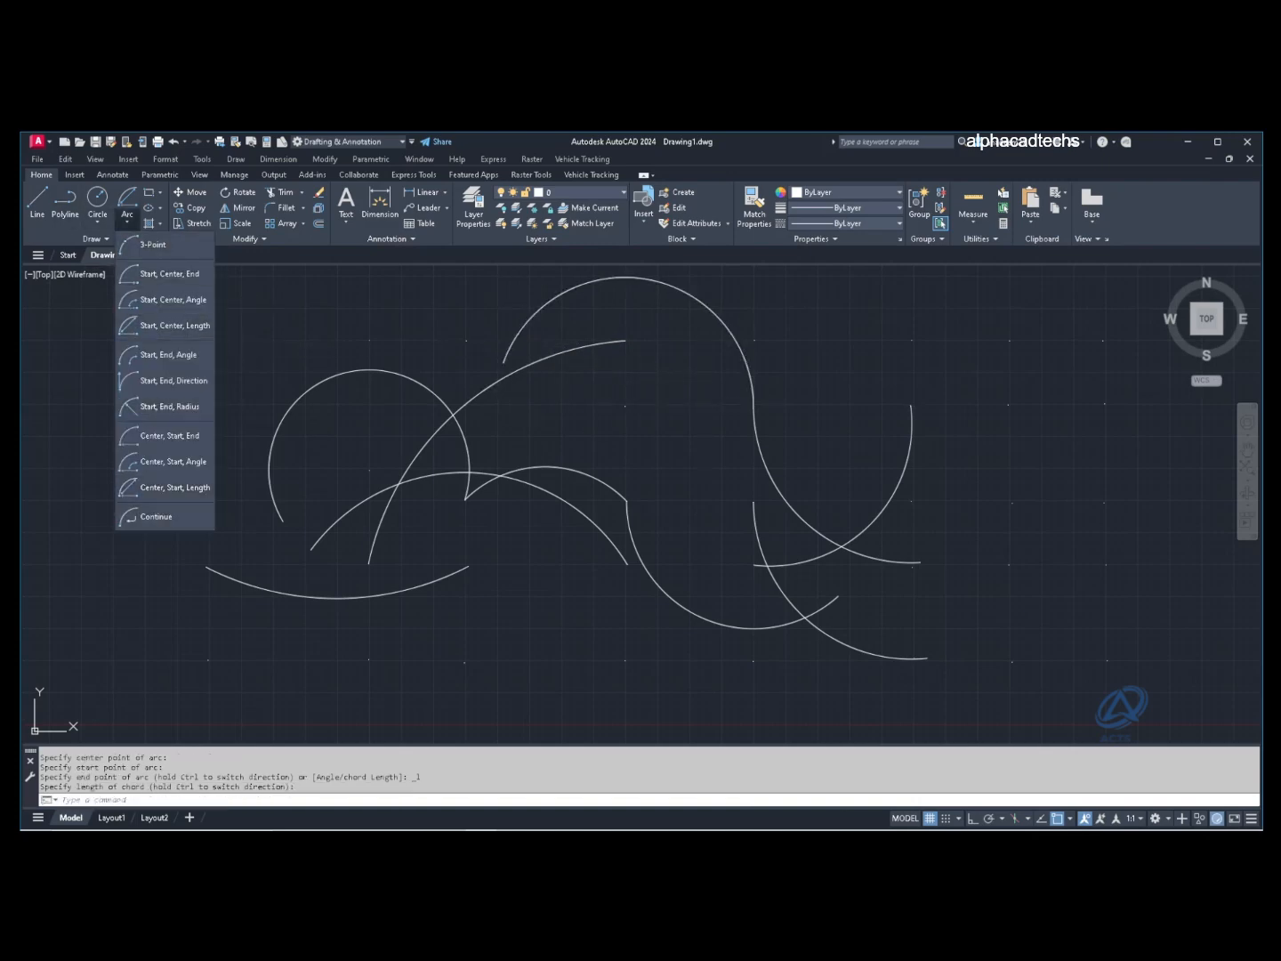
Step: Continue a tangent arc from the last arc's end, closing it into a near-complete circle
{"action": "left_click", "coordinate": [155, 517]}
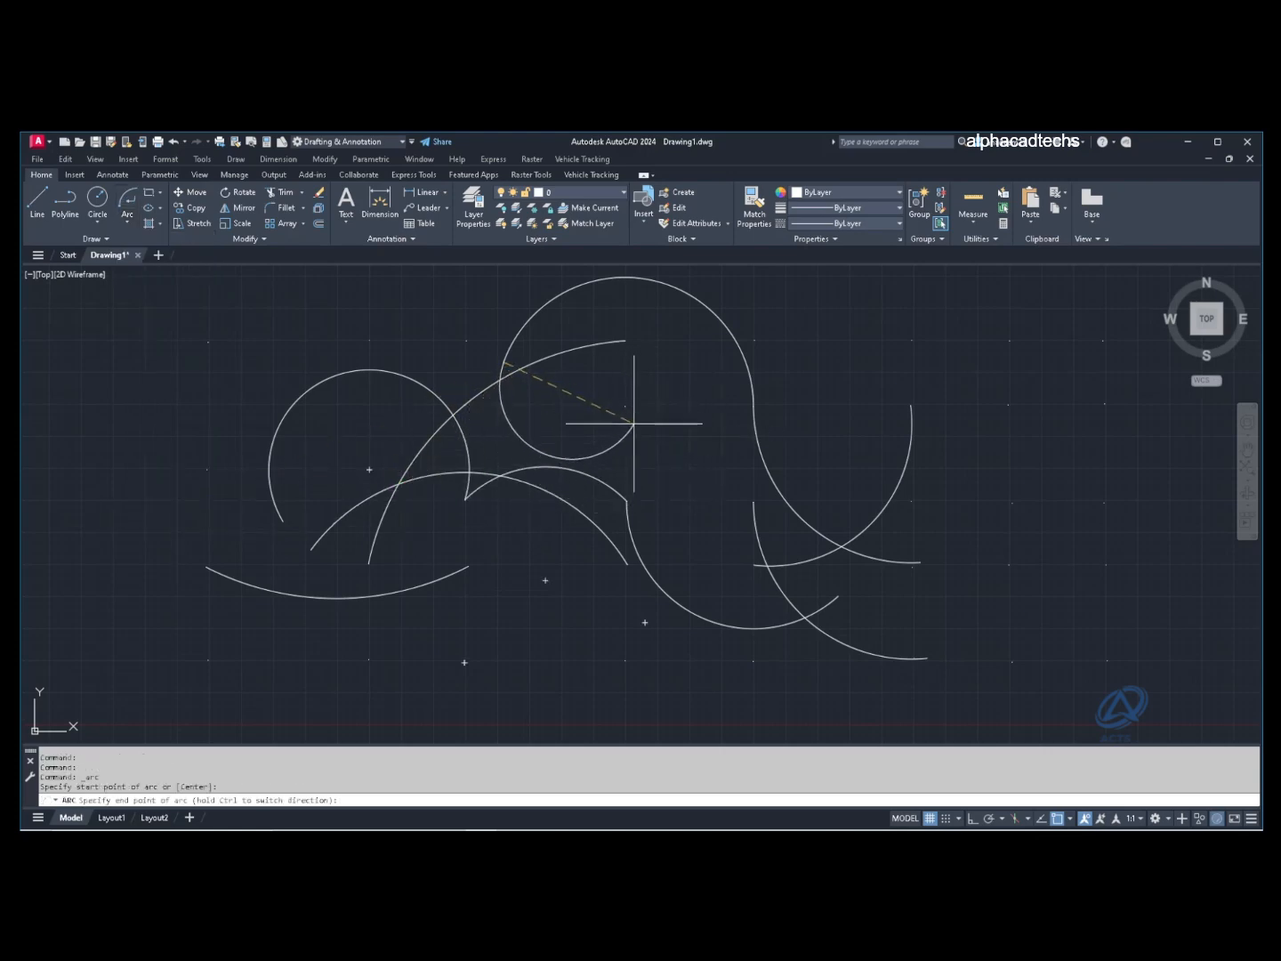
{"action": "left_click", "coordinate": [751, 428]}
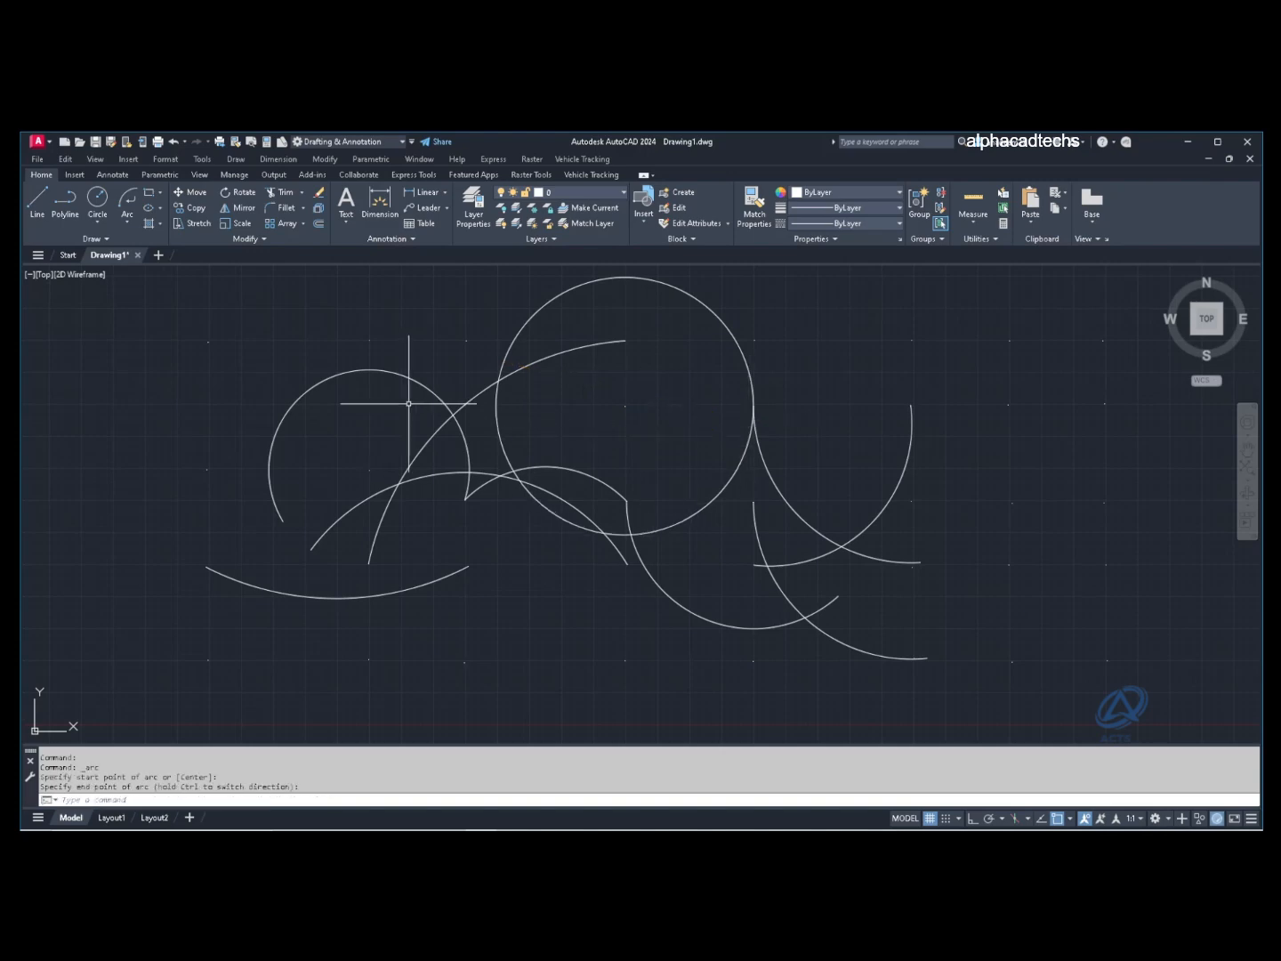
{"action": "left_click", "coordinate": [352, 374]}
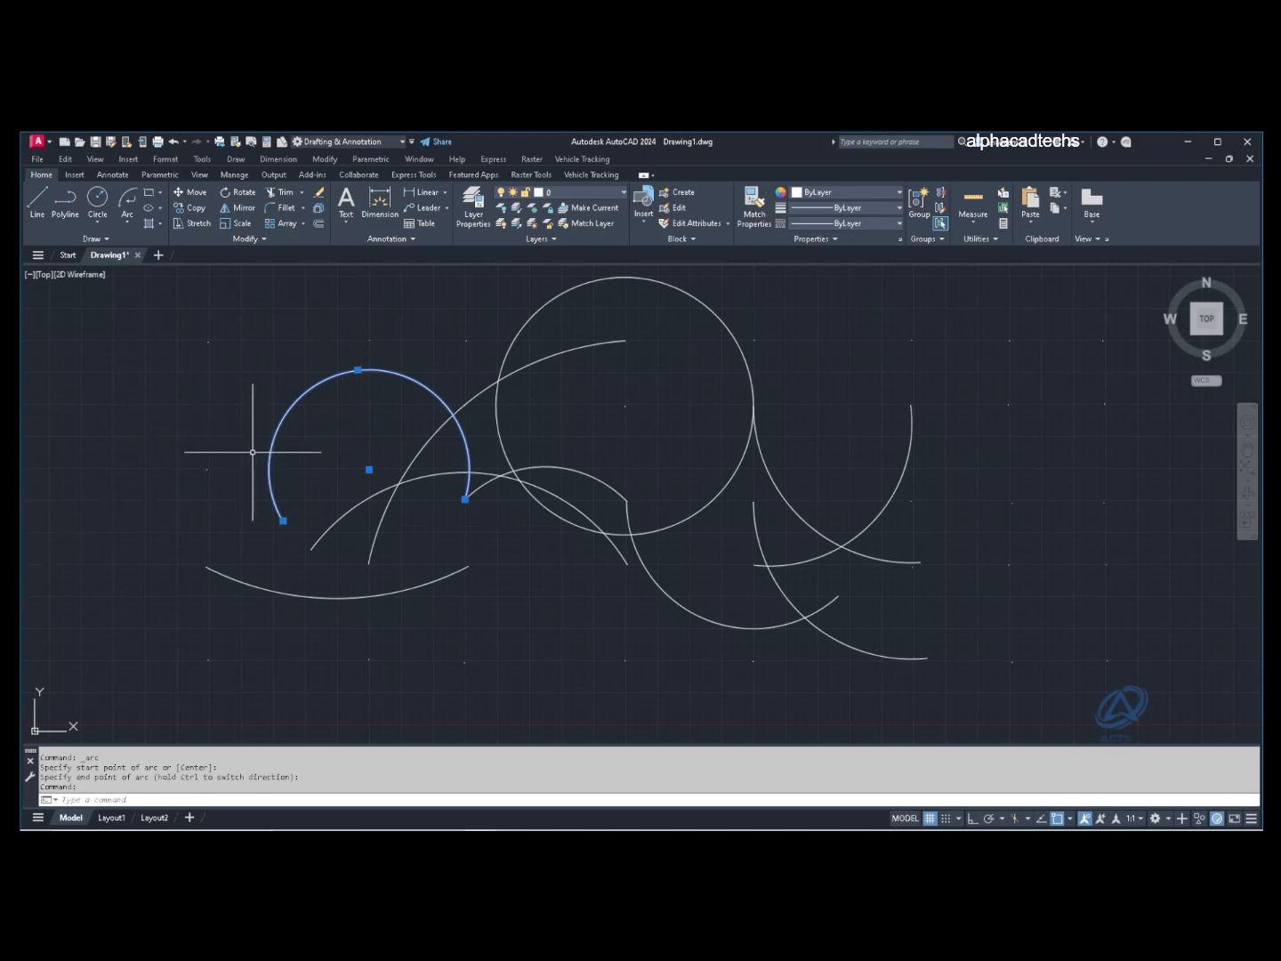
{"action": "key", "text": "Escape"}
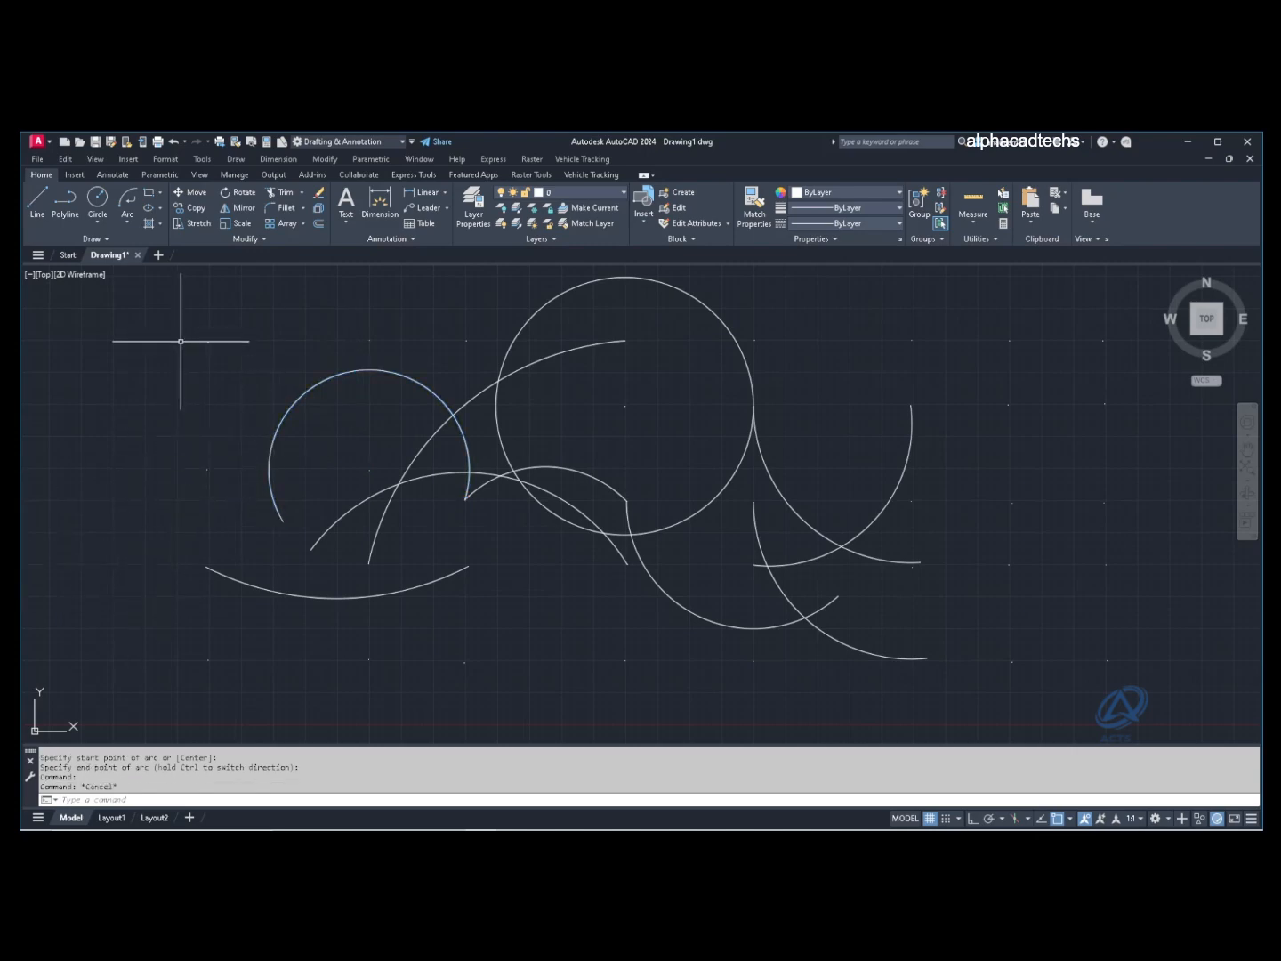
{"action": "left_click", "coordinate": [127, 223]}
{"action": "left_click", "coordinate": [153, 244]}
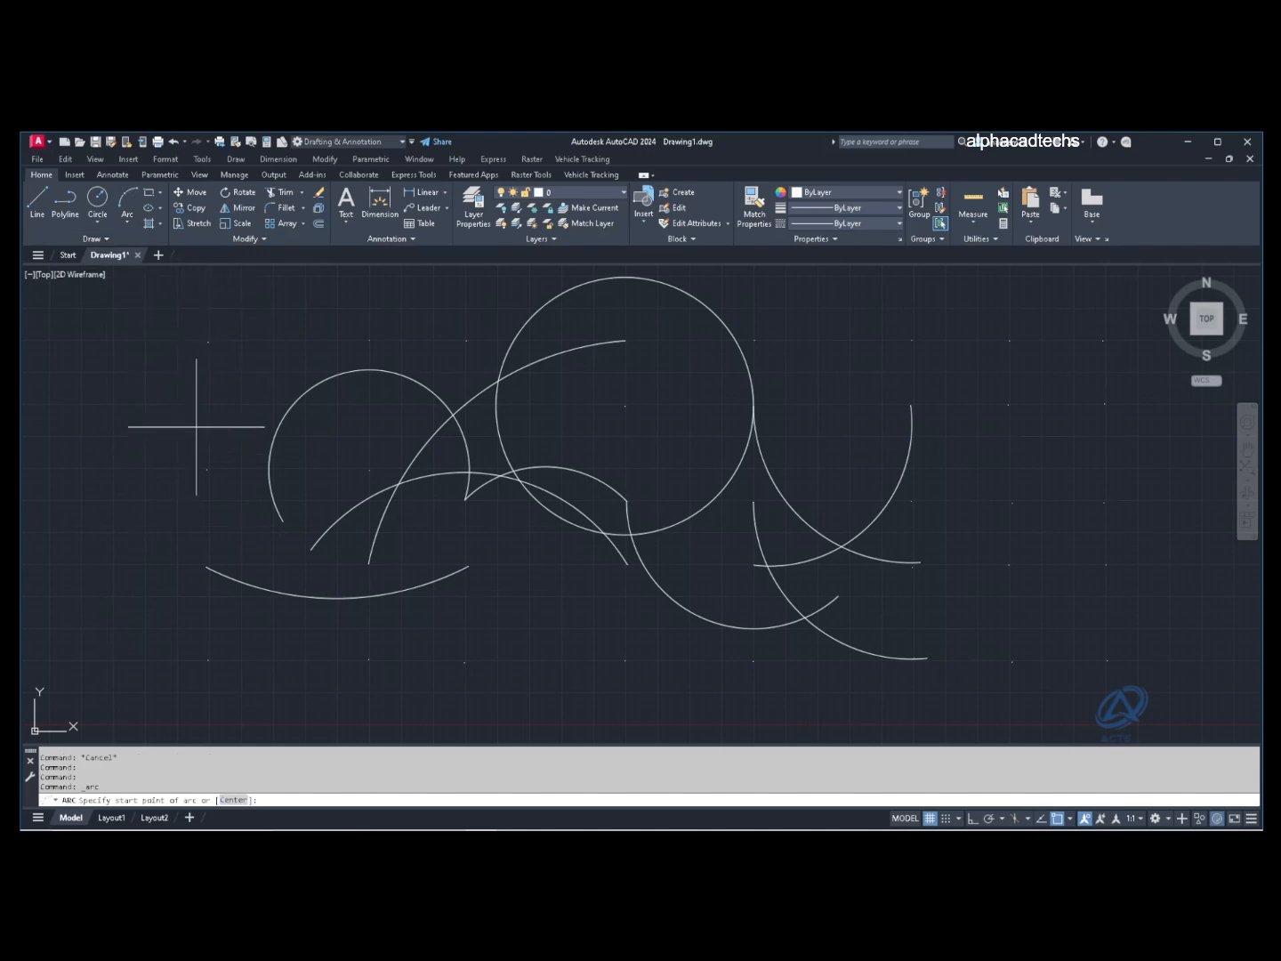
Step: Draw an upper rectangle with the Draw panel's Rectangle tool by picking two corners
{"action": "key", "text": "Escape"}
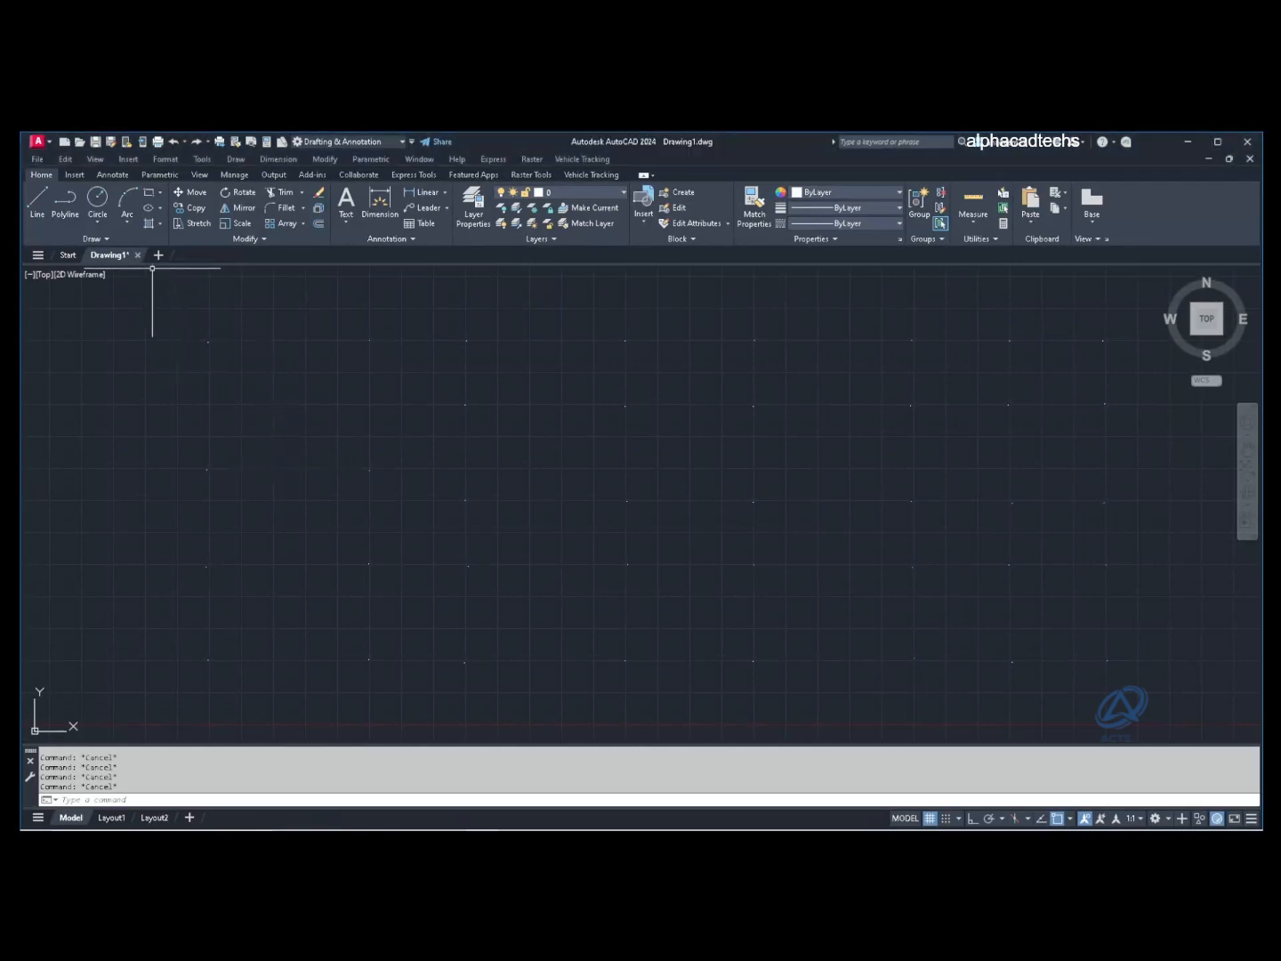
{"action": "left_click", "coordinate": [160, 192]}
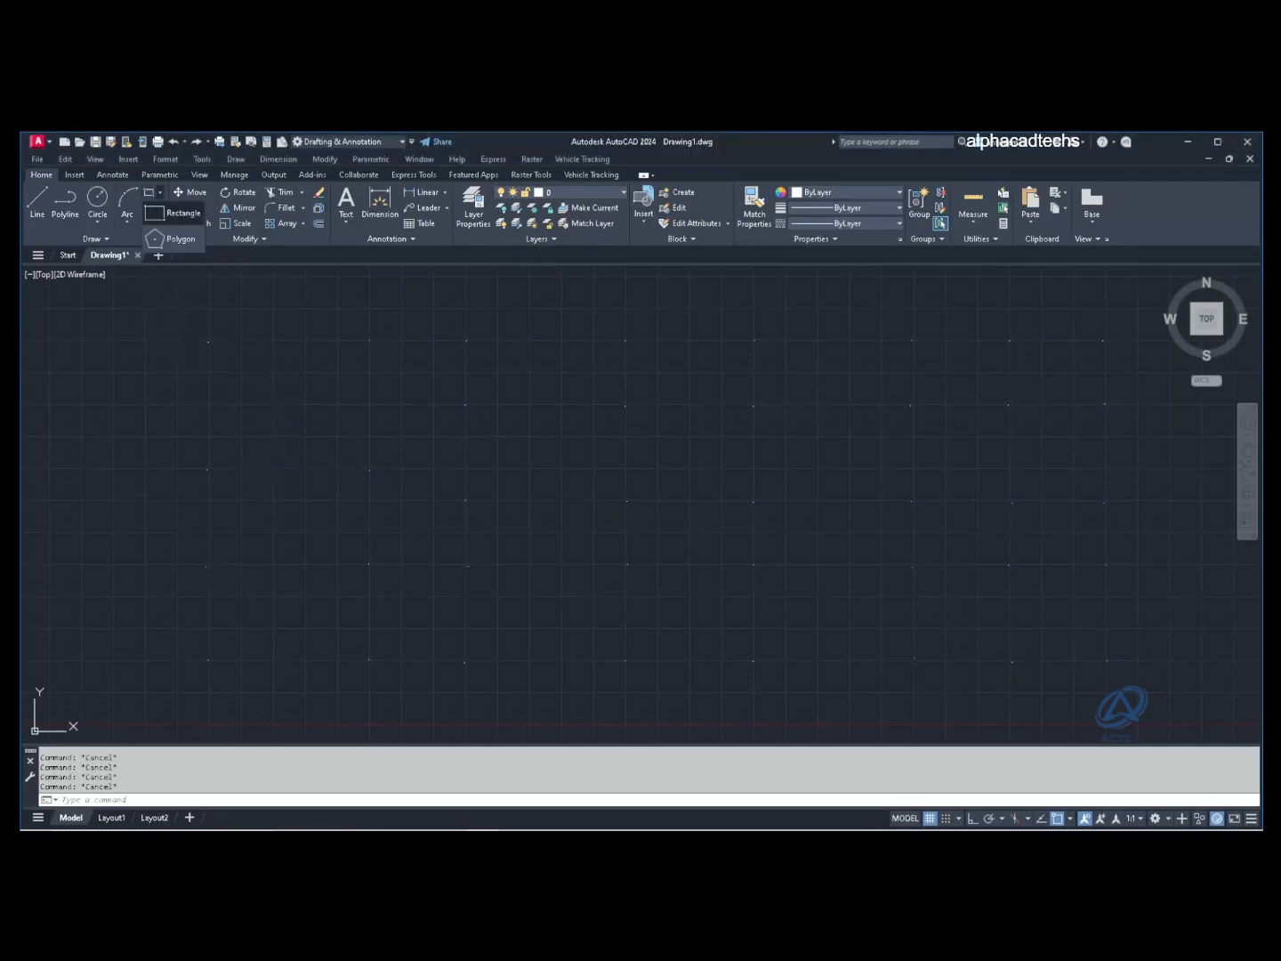
{"action": "left_click", "coordinate": [180, 213]}
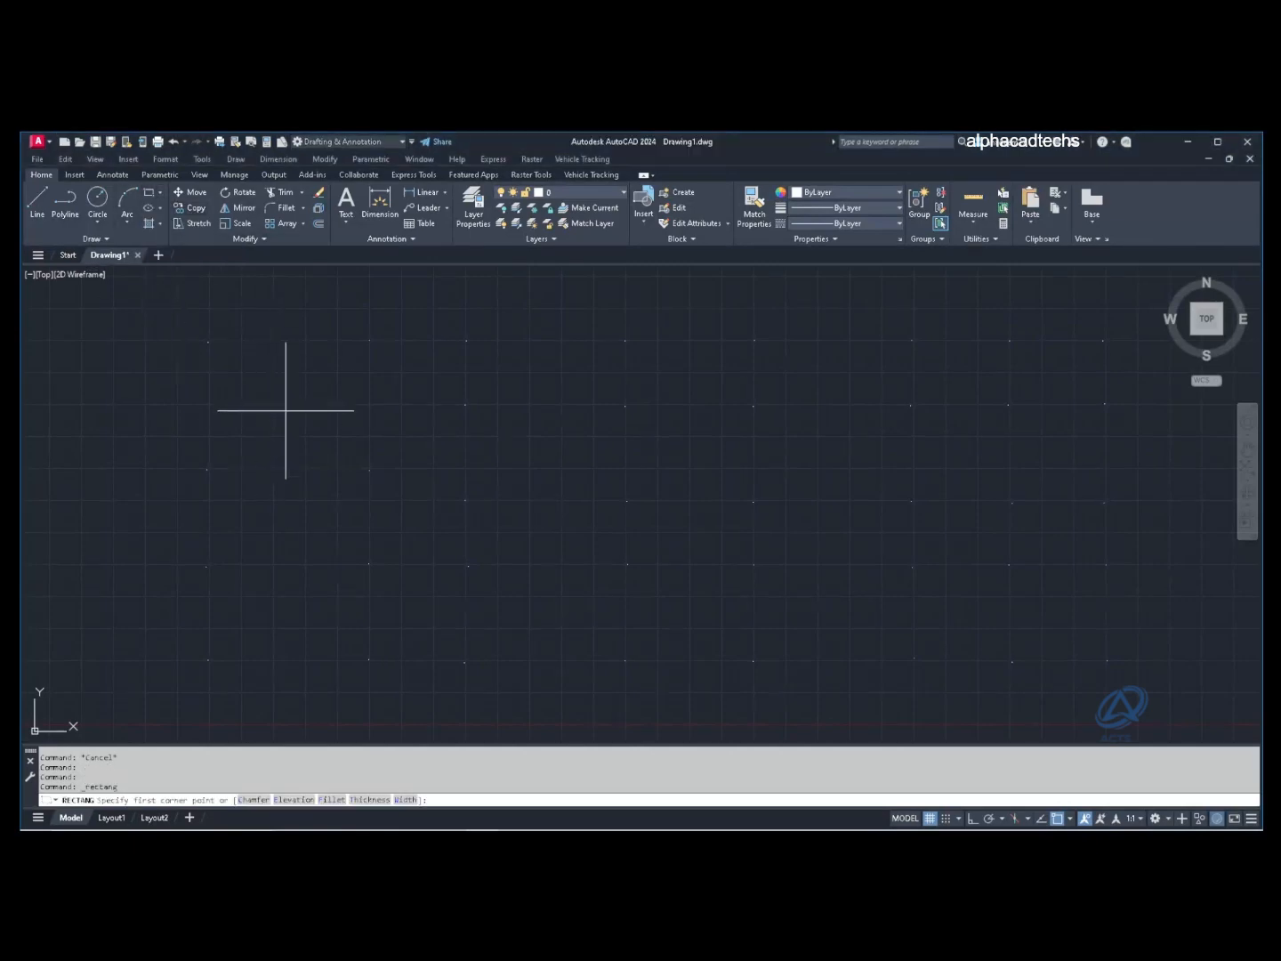
{"action": "left_click", "coordinate": [370, 339]}
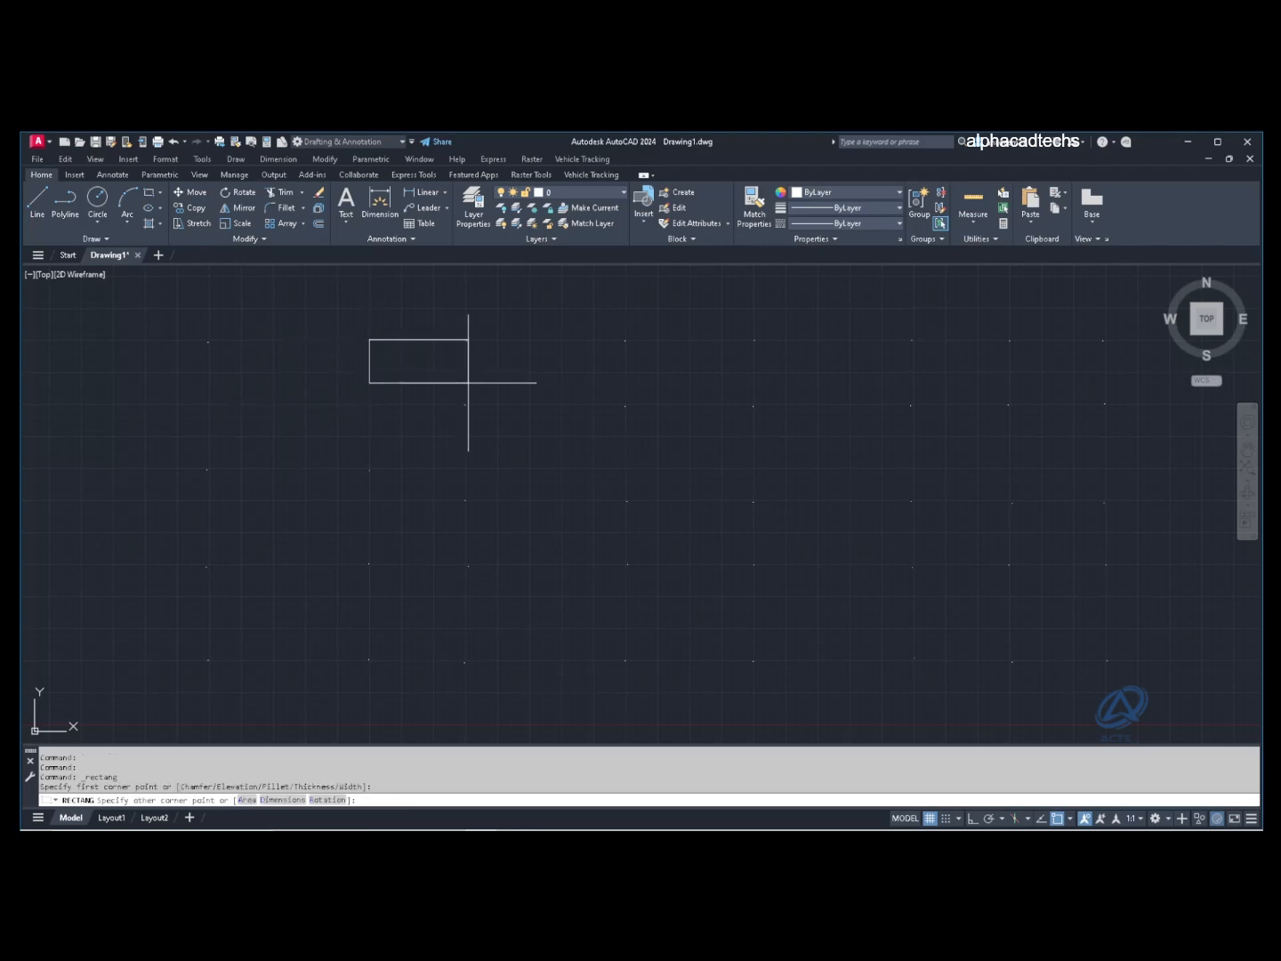
{"action": "left_click", "coordinate": [627, 501]}
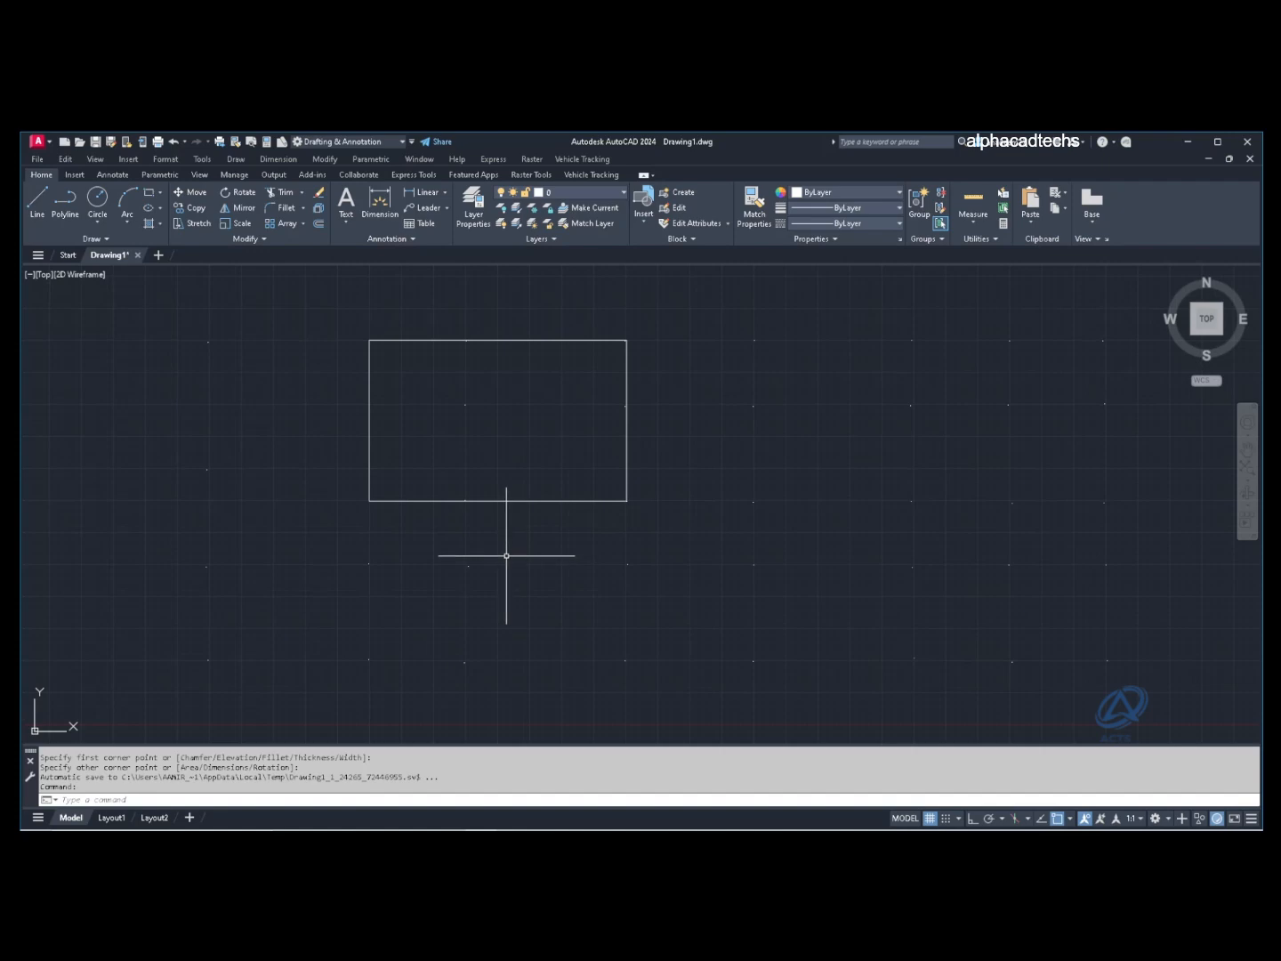
Step: Add two rectangles with REC: one below the first and a wide one overlapping both
{"action": "type", "text": "rec"}
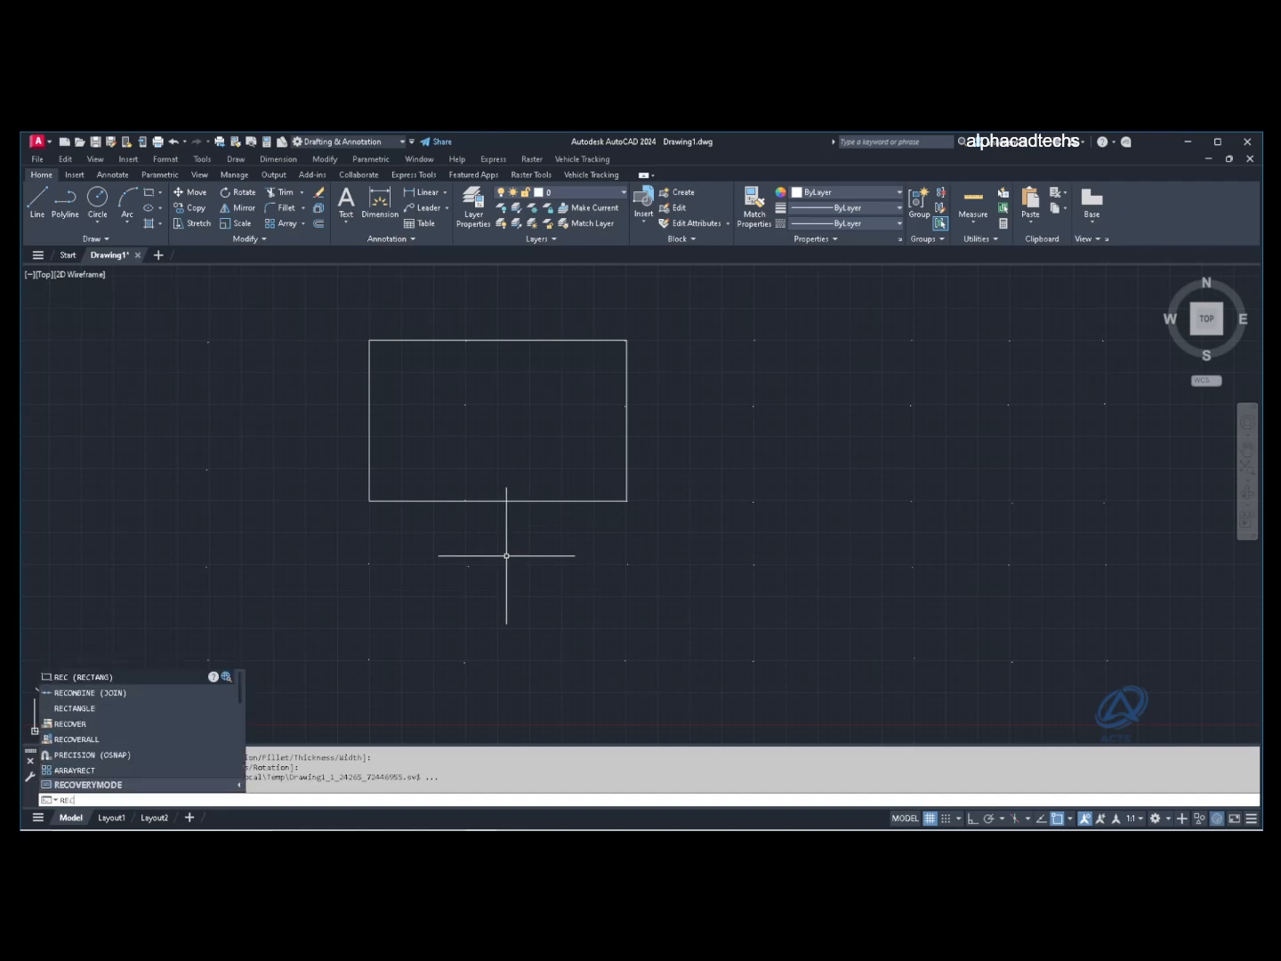
{"action": "key", "text": "Return"}
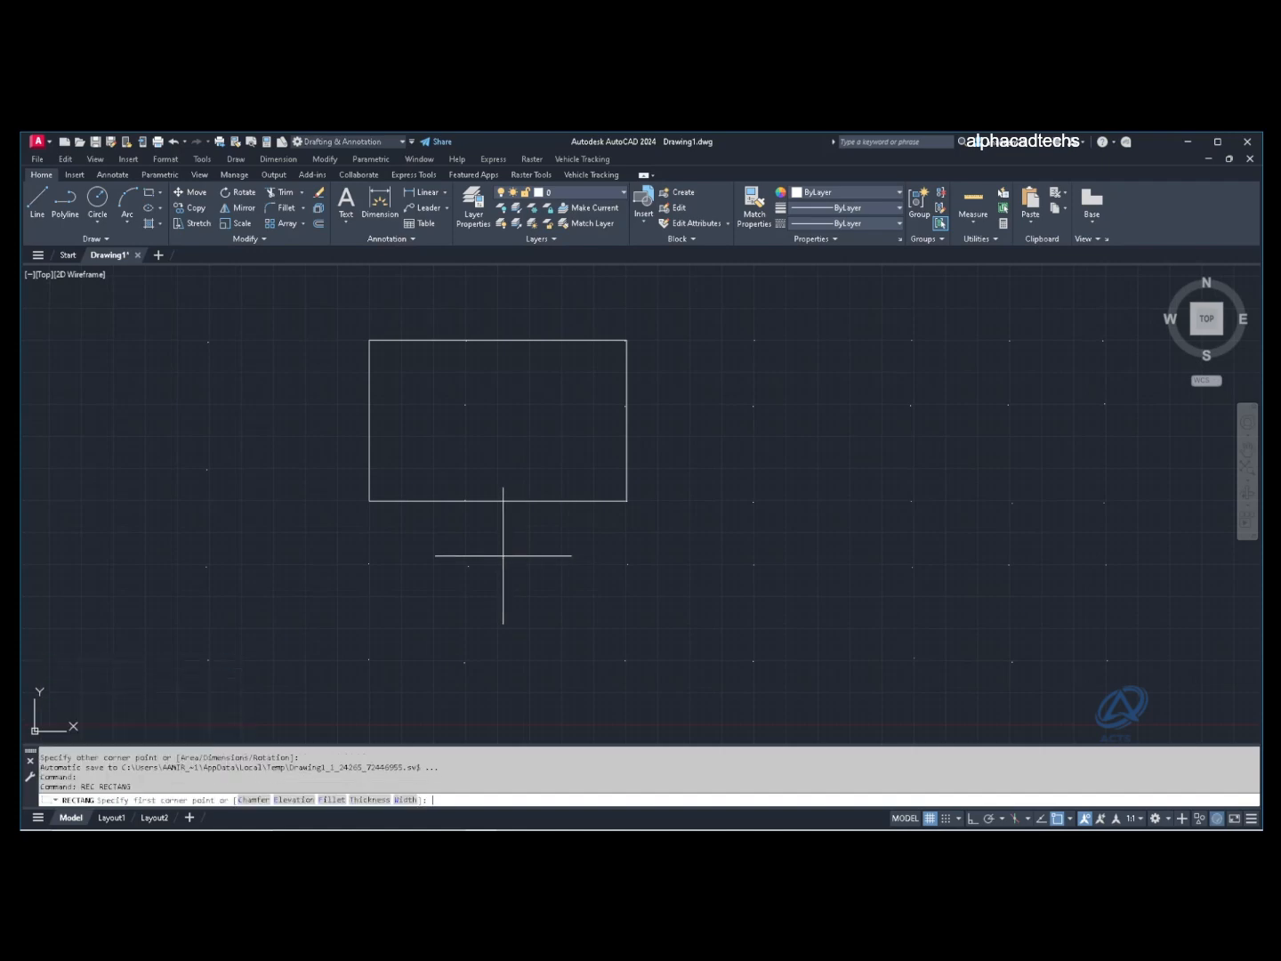
{"action": "left_click", "coordinate": [369, 564]}
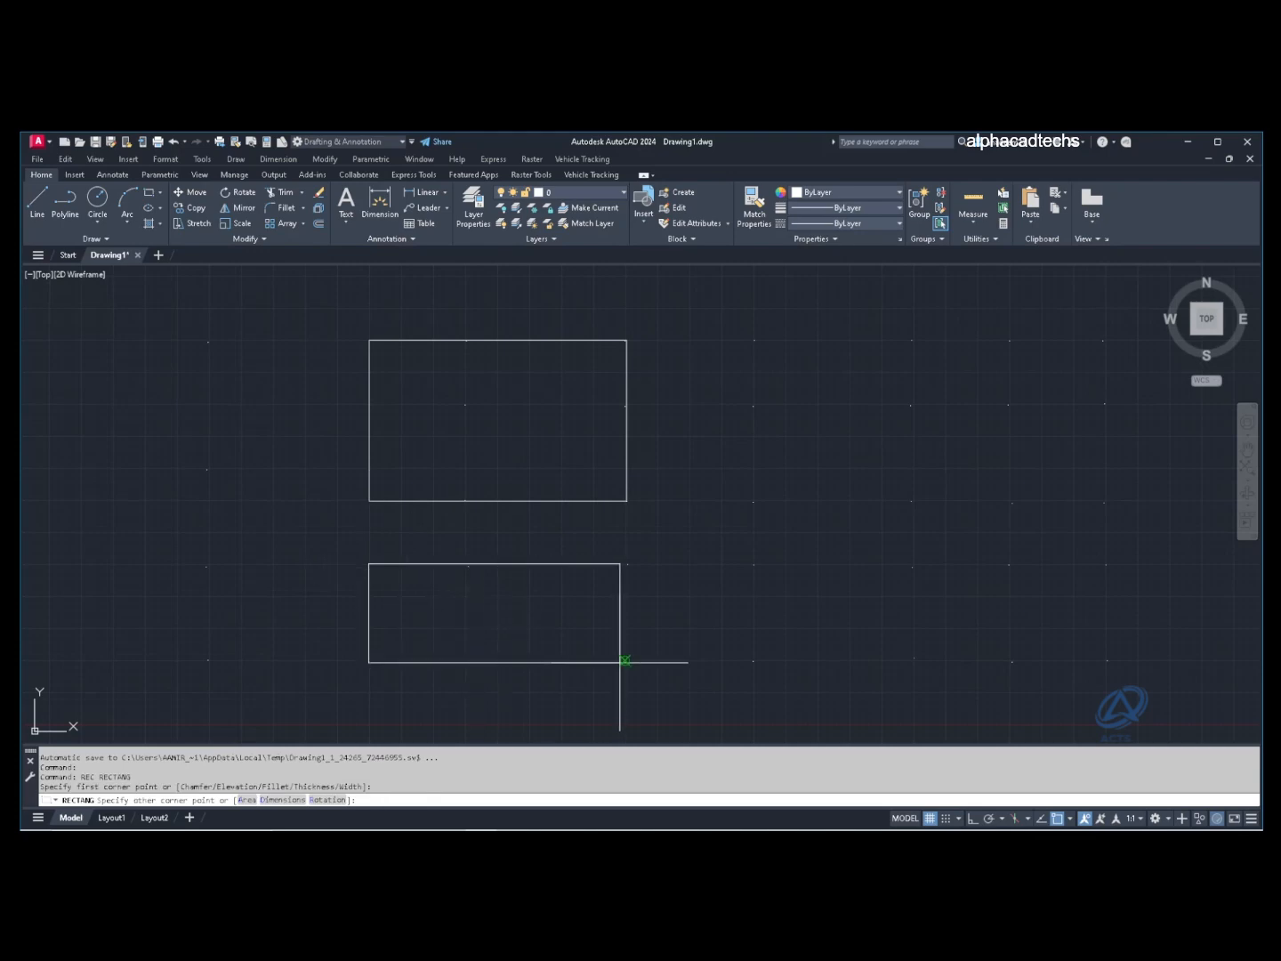
{"action": "left_click", "coordinate": [626, 660]}
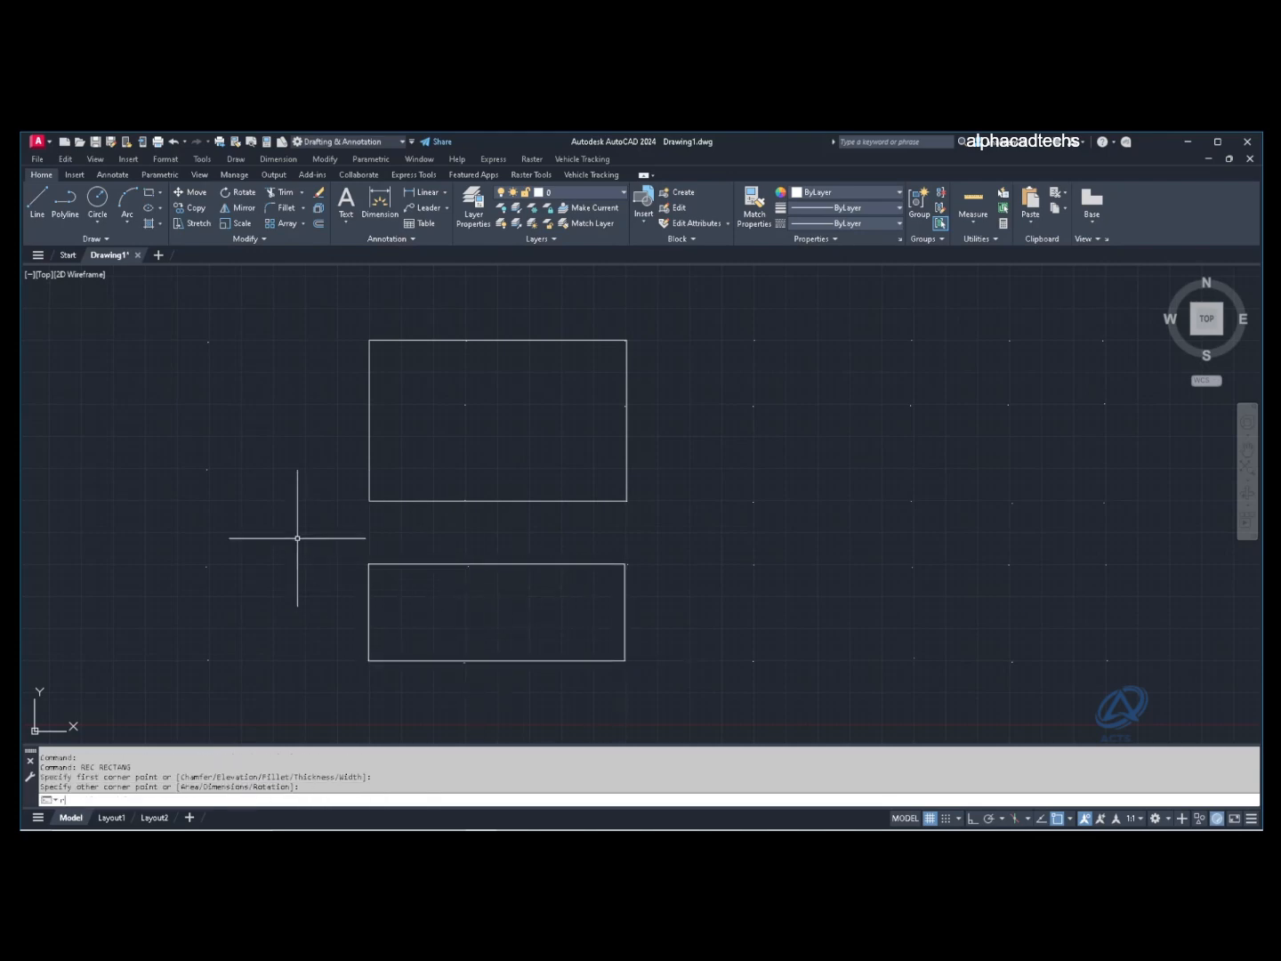
{"action": "type", "text": "rec"}
{"action": "key", "text": "Return"}
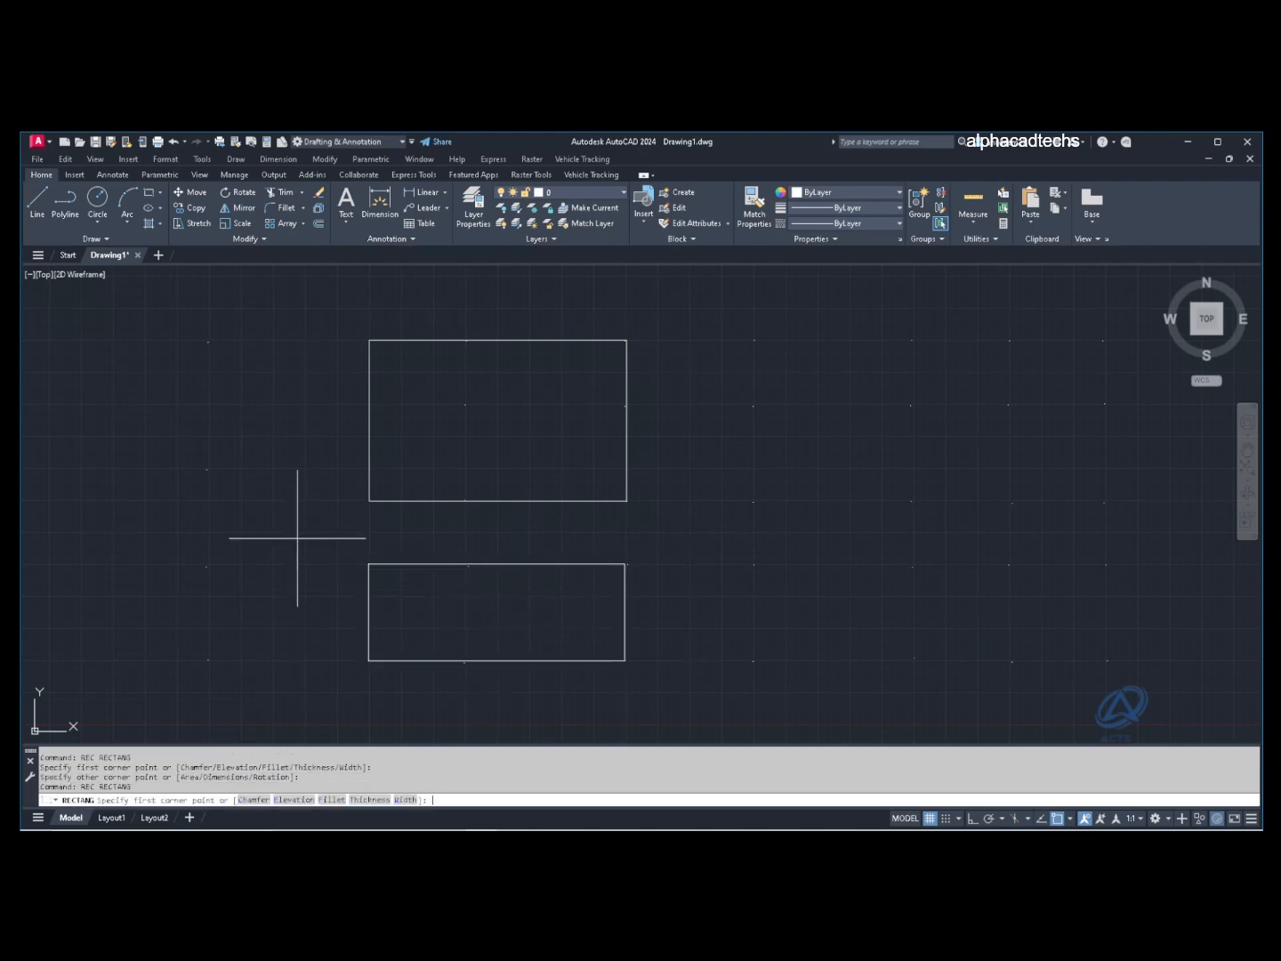
{"action": "left_click", "coordinate": [155, 485]}
{"action": "left_click", "coordinate": [514, 596]}
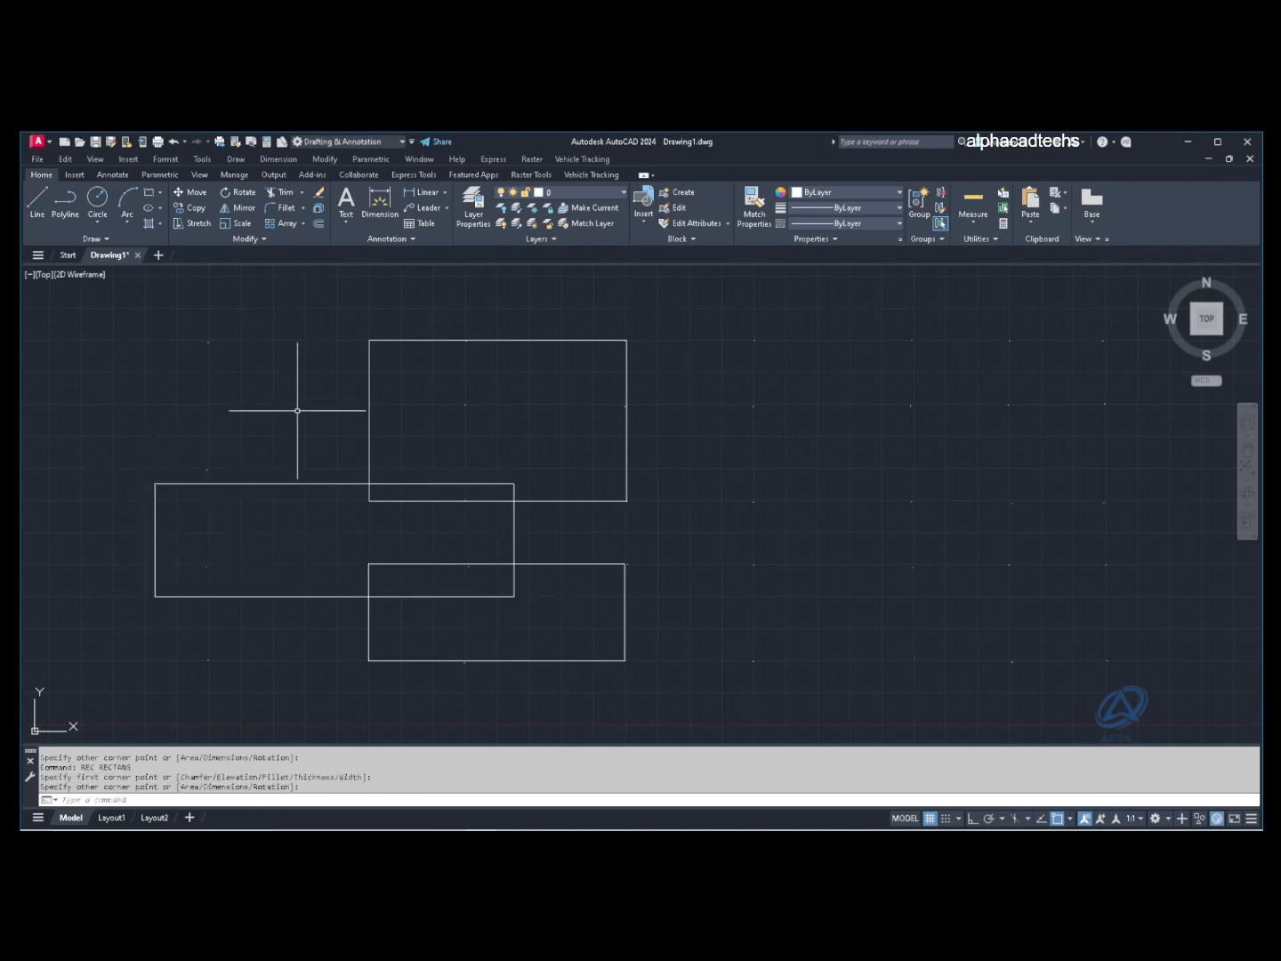
Step: Draw a small rectangle overlapping the upper one and another rectangle on the right
{"action": "left_click", "coordinate": [148, 192]}
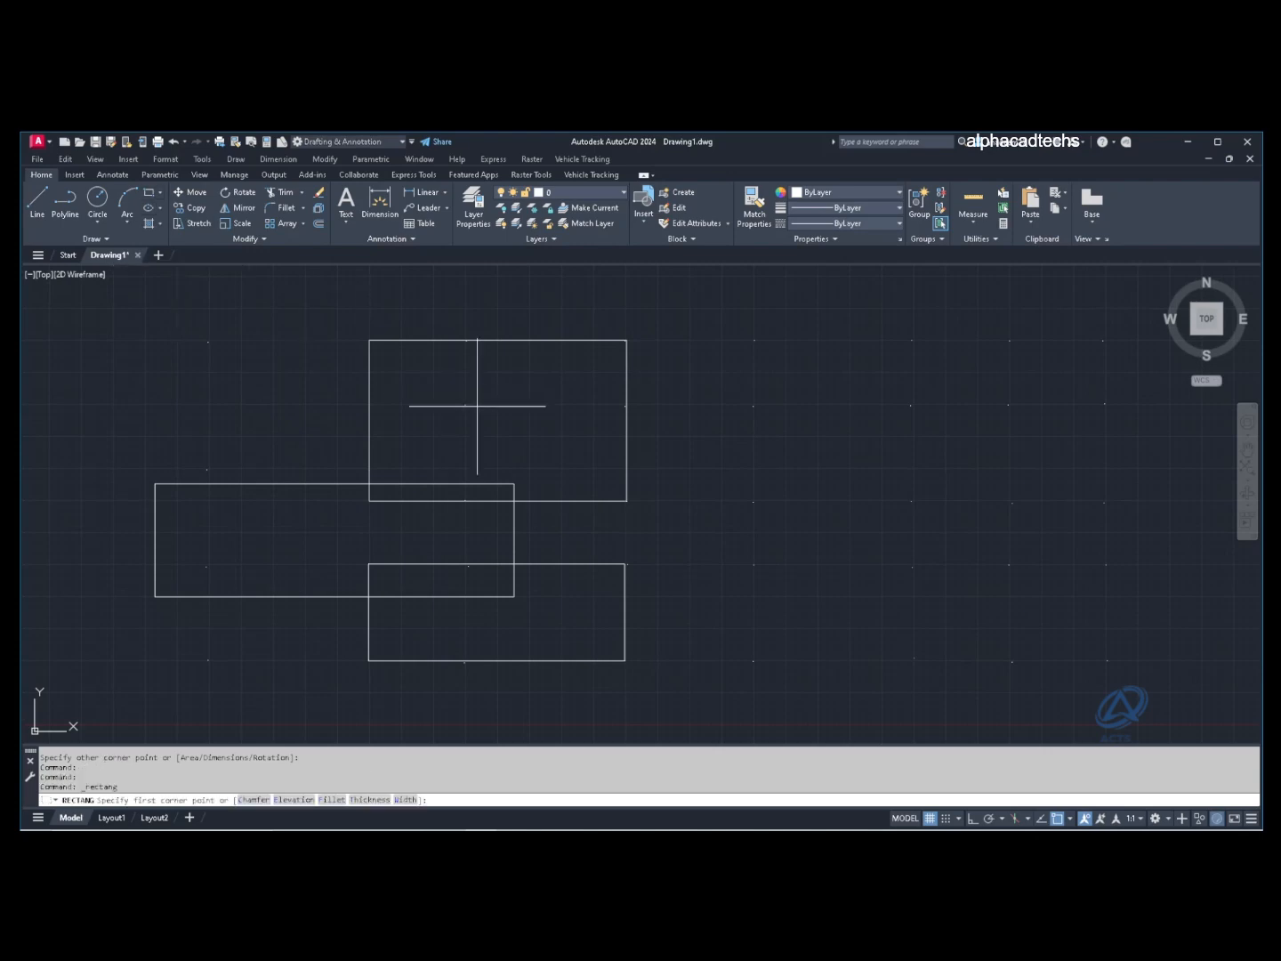
{"action": "left_click", "coordinate": [537, 391]}
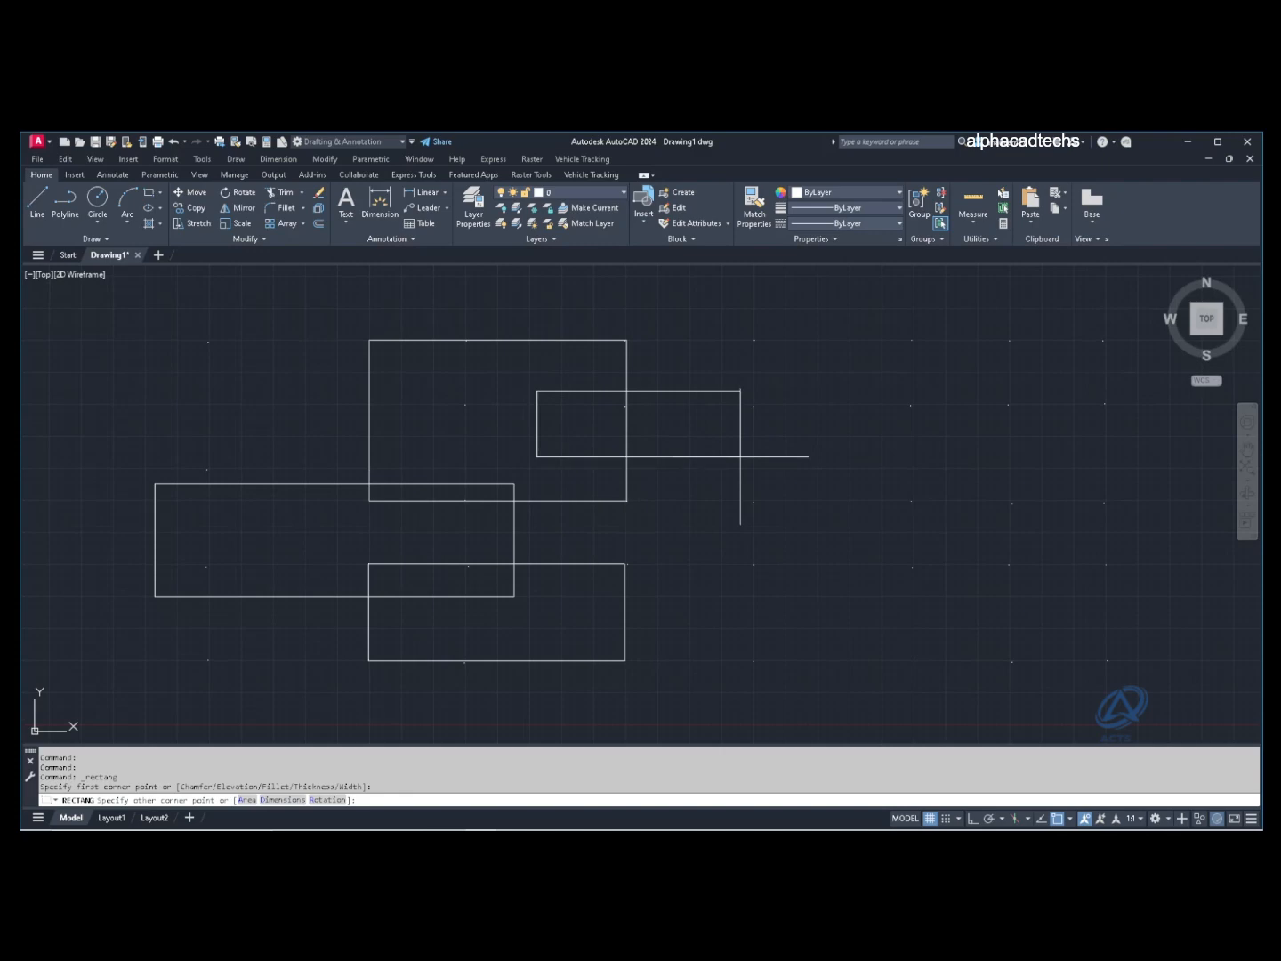
{"action": "left_click", "coordinate": [740, 456]}
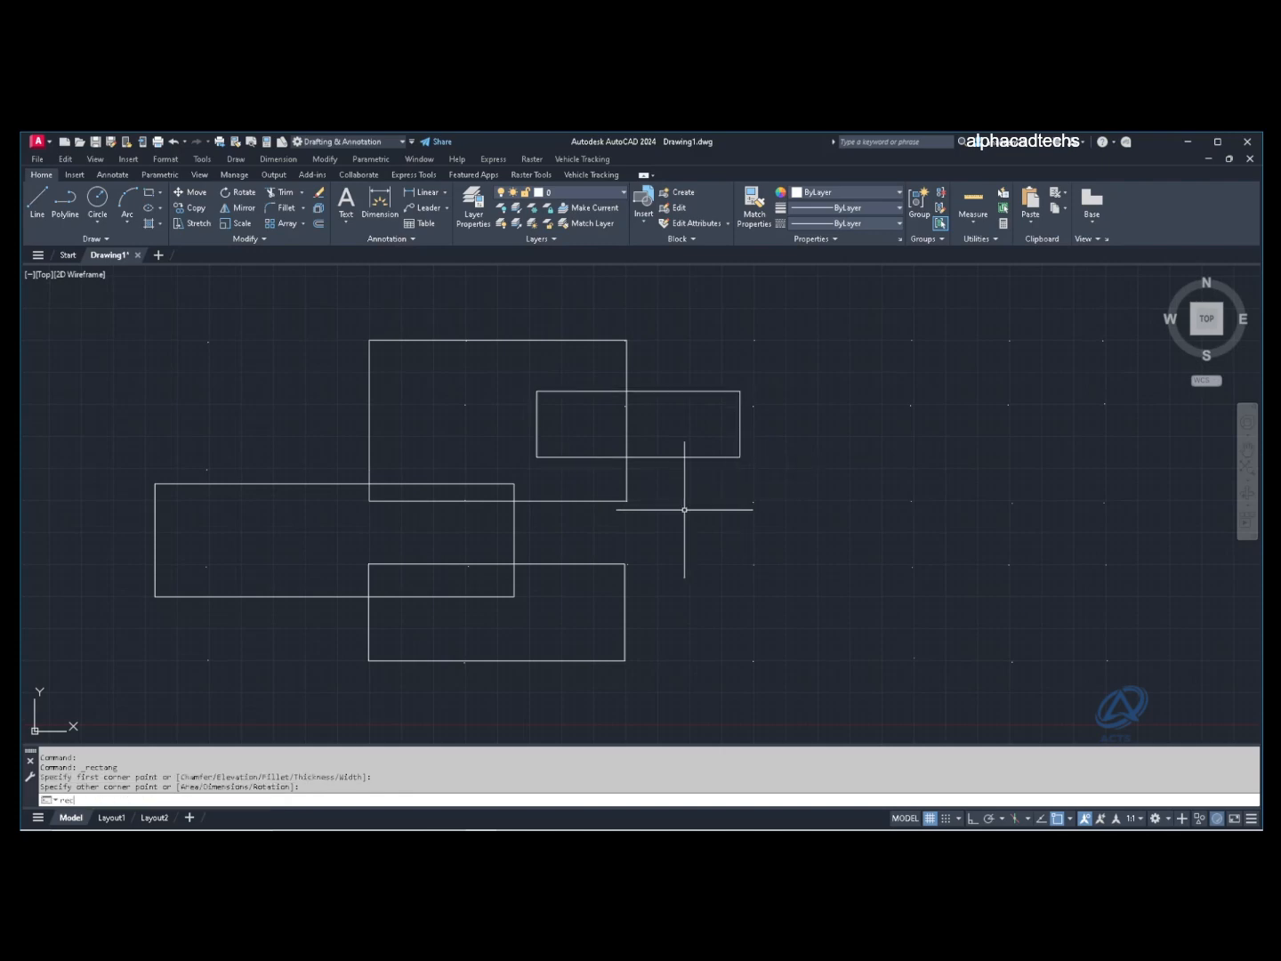
{"action": "key", "text": "Return"}
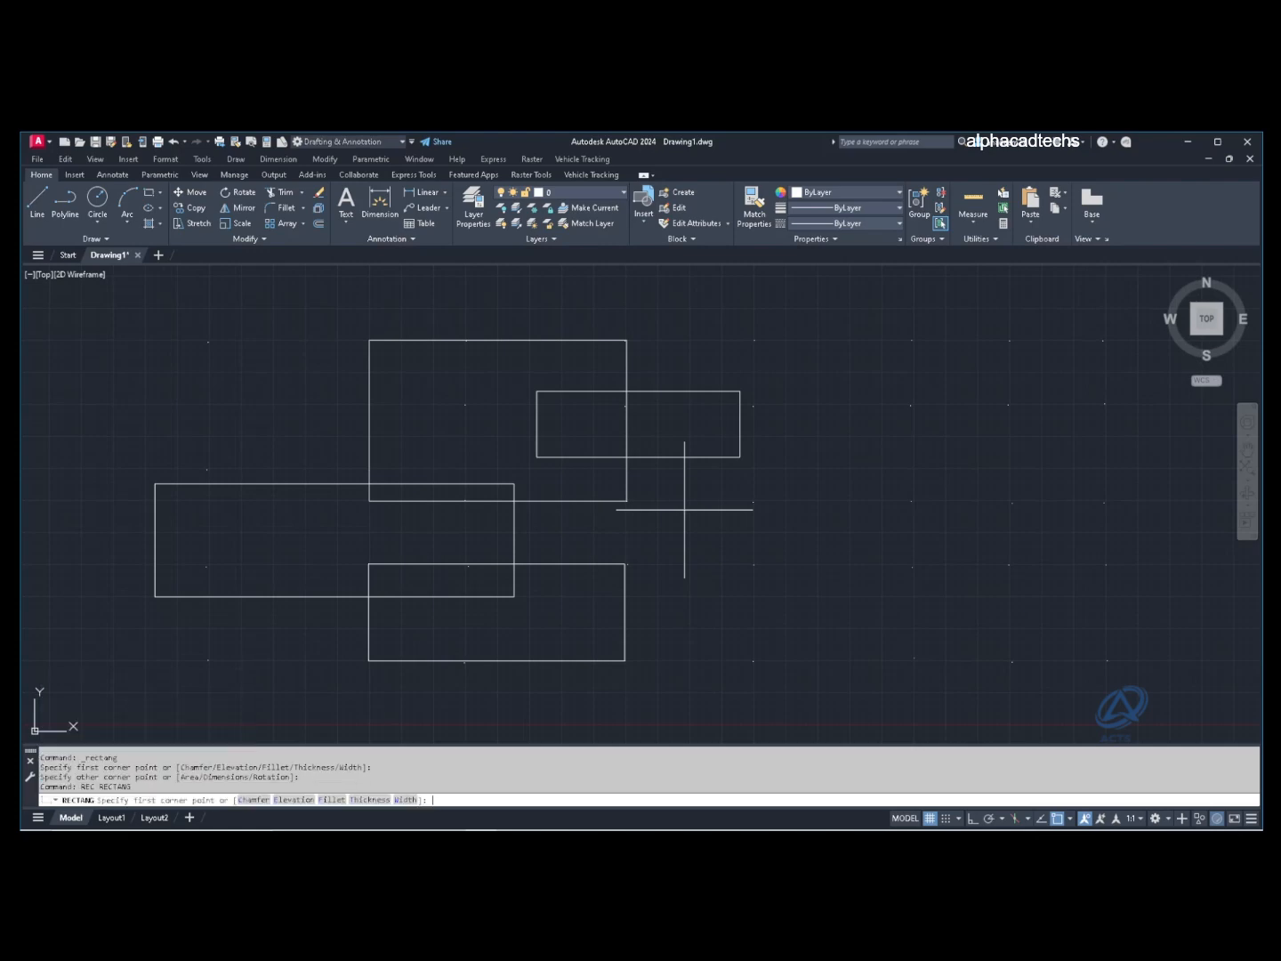
{"action": "left_click", "coordinate": [753, 501]}
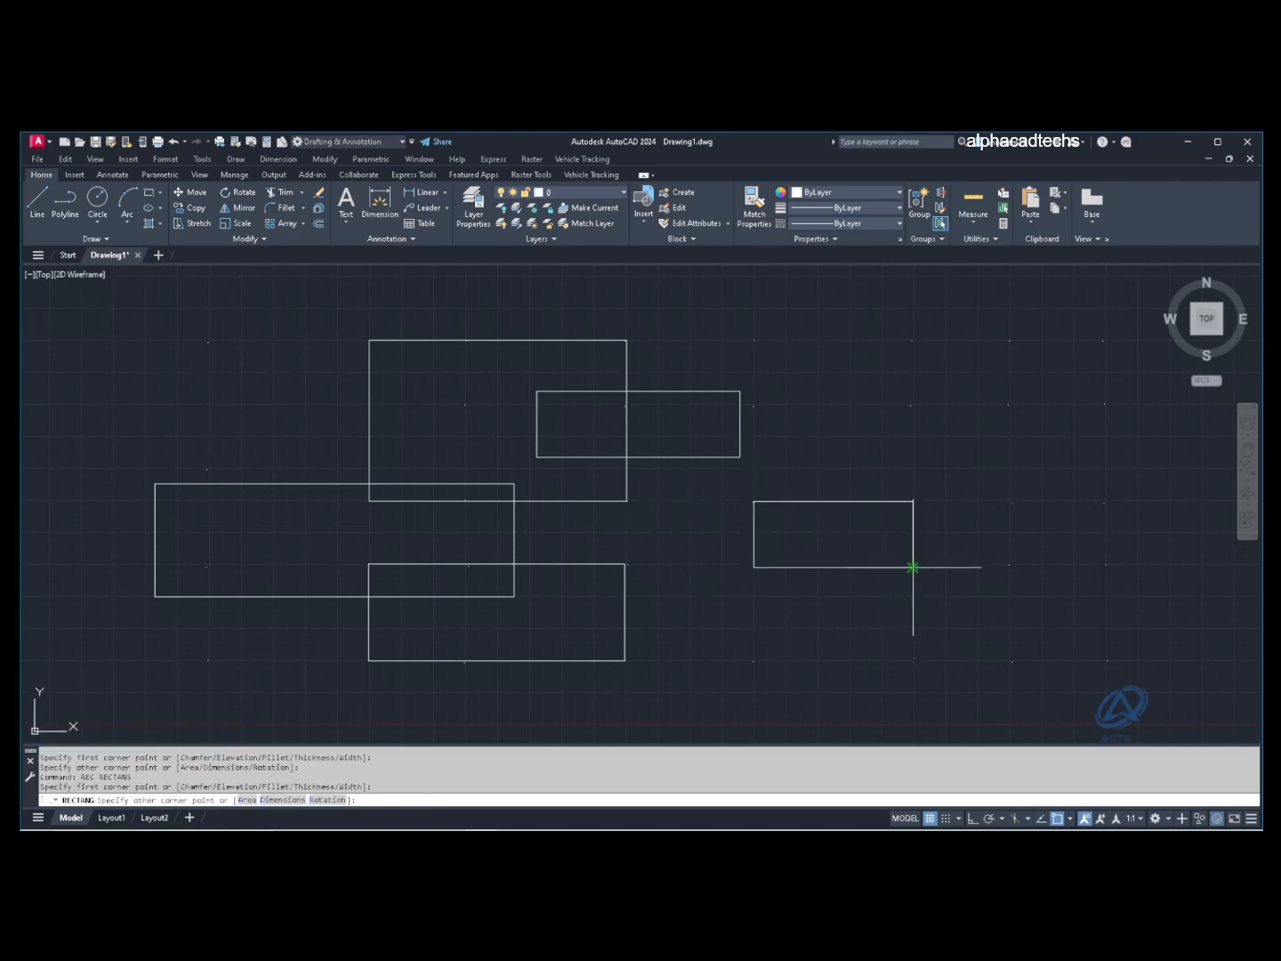
{"action": "left_click", "coordinate": [913, 566]}
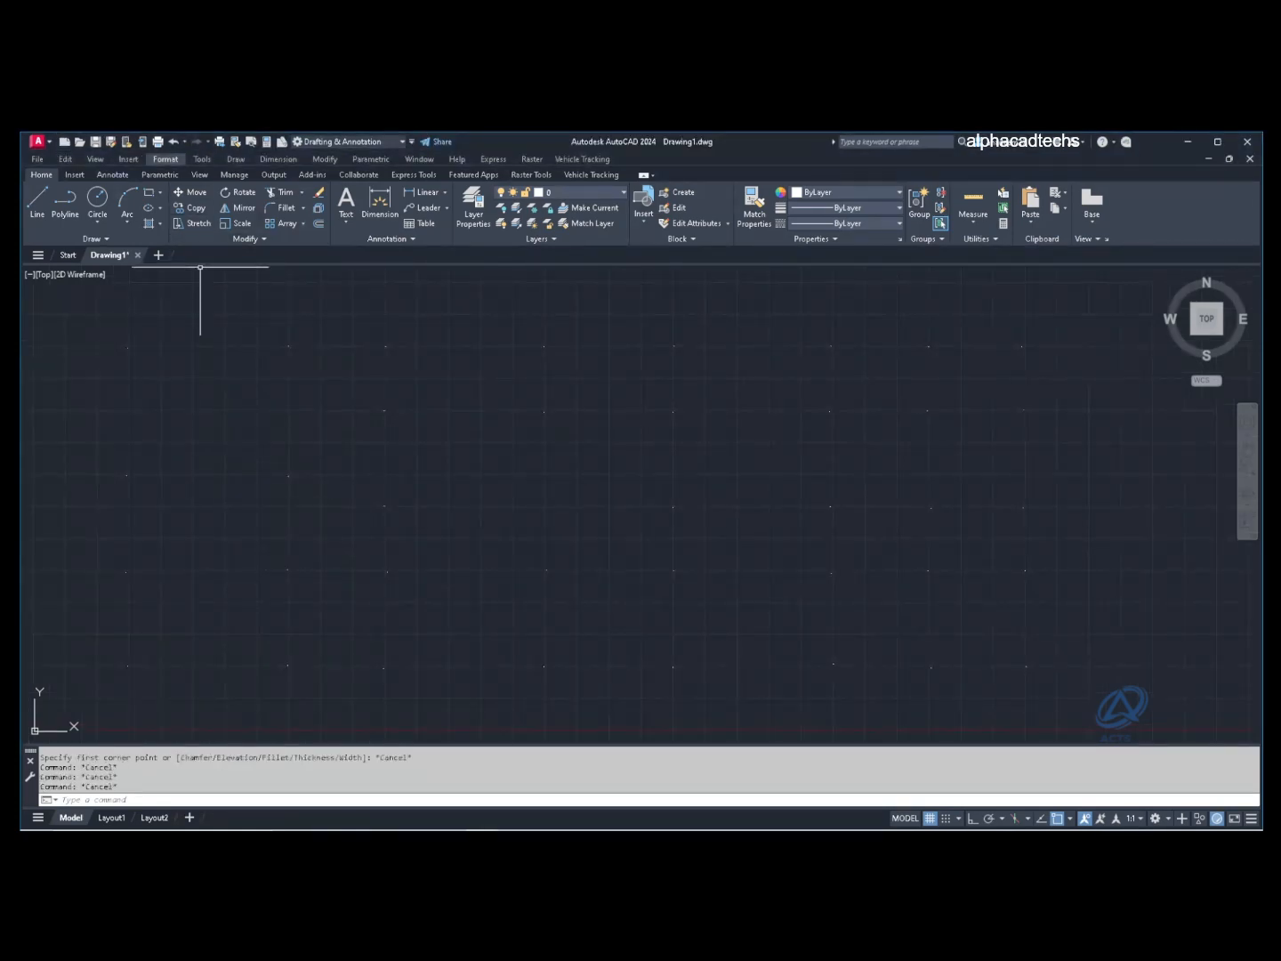
Step: Draw a five-sided pentagon inscribed in a circle, sized to its top vertex
{"action": "left_click", "coordinate": [161, 192]}
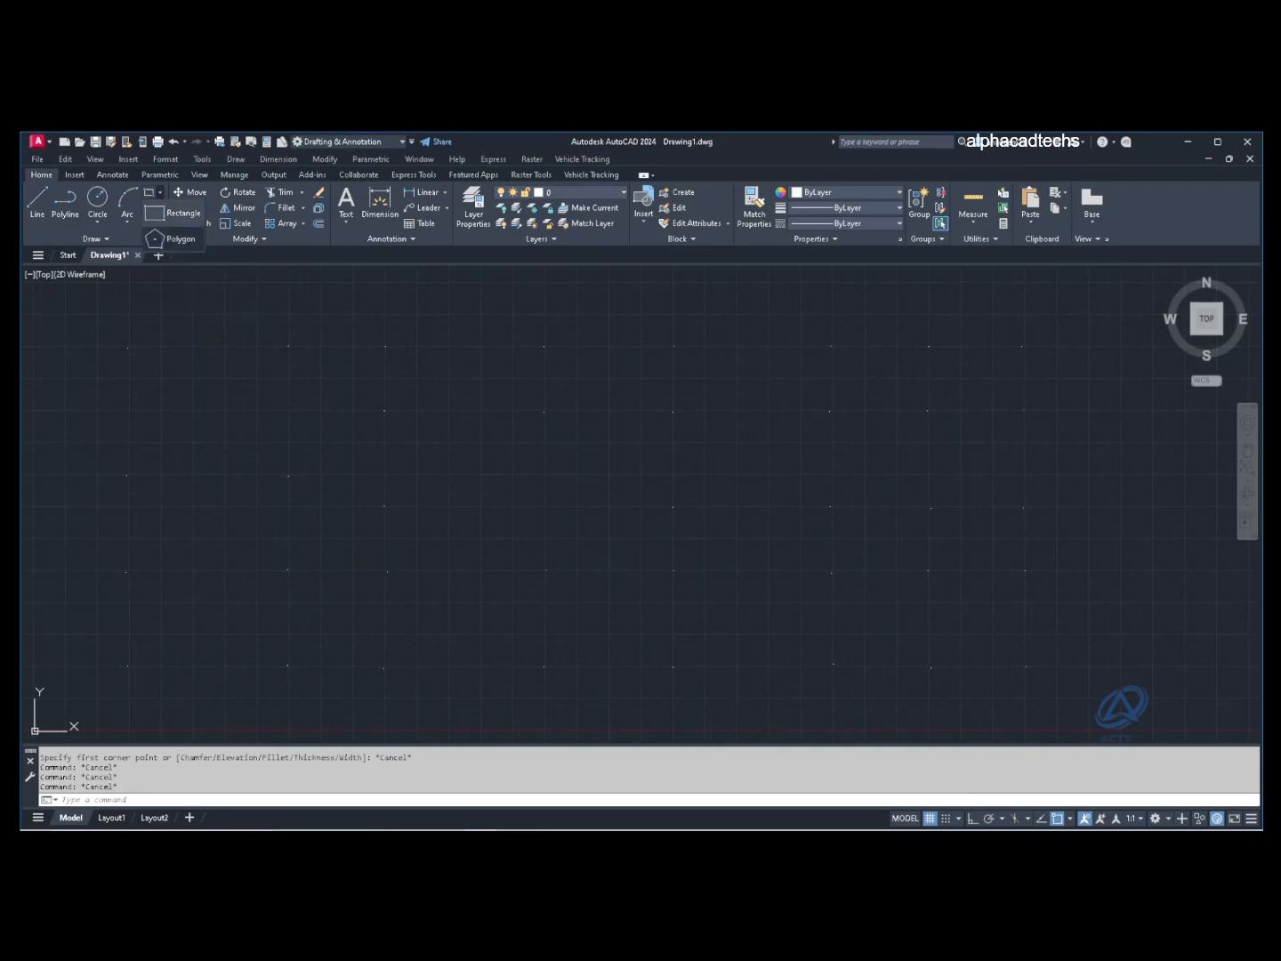
{"action": "left_click", "coordinate": [178, 238]}
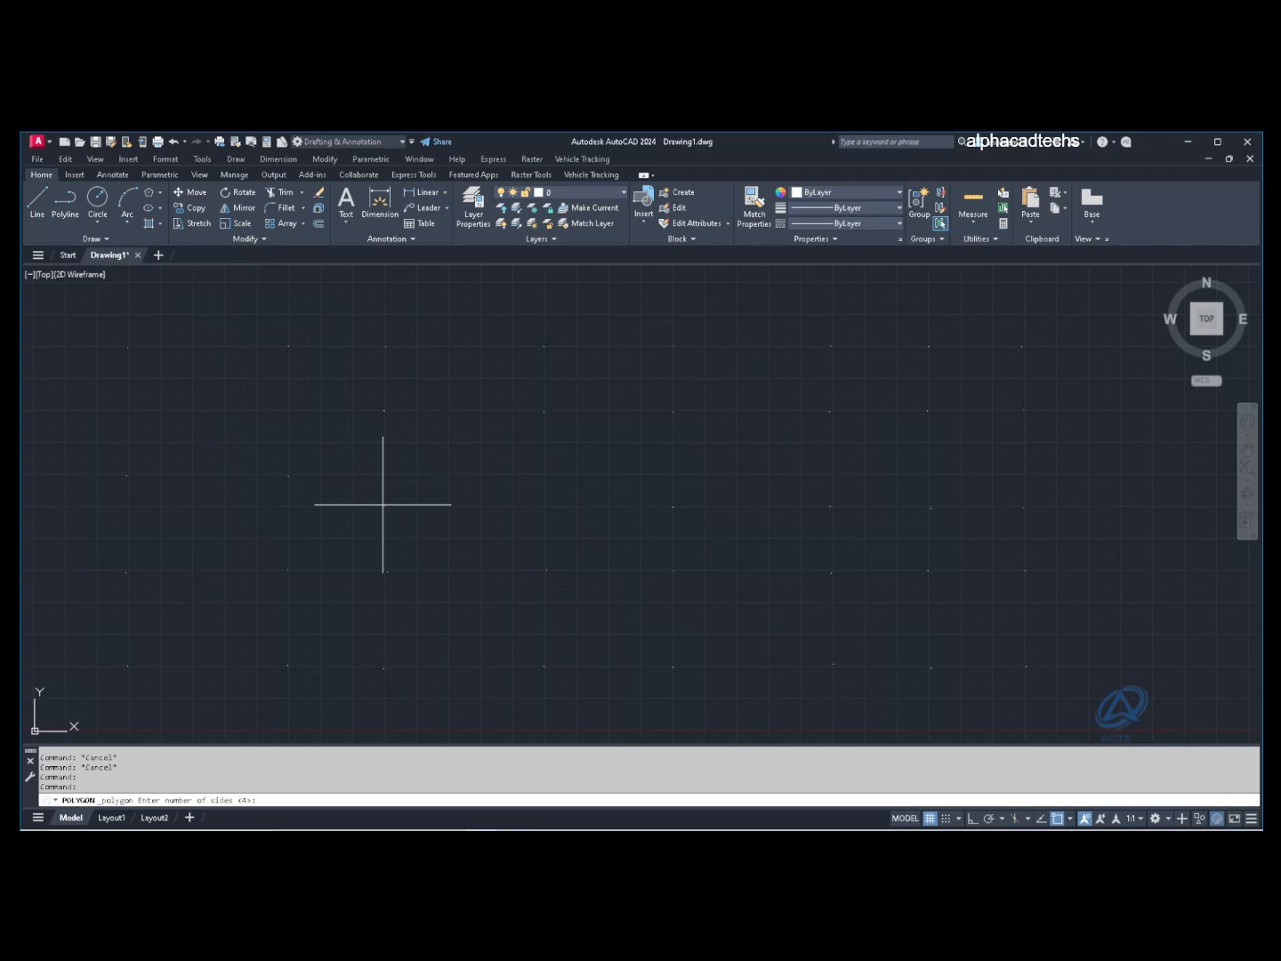
{"action": "type", "text": "5"}
{"action": "key", "text": "Return"}
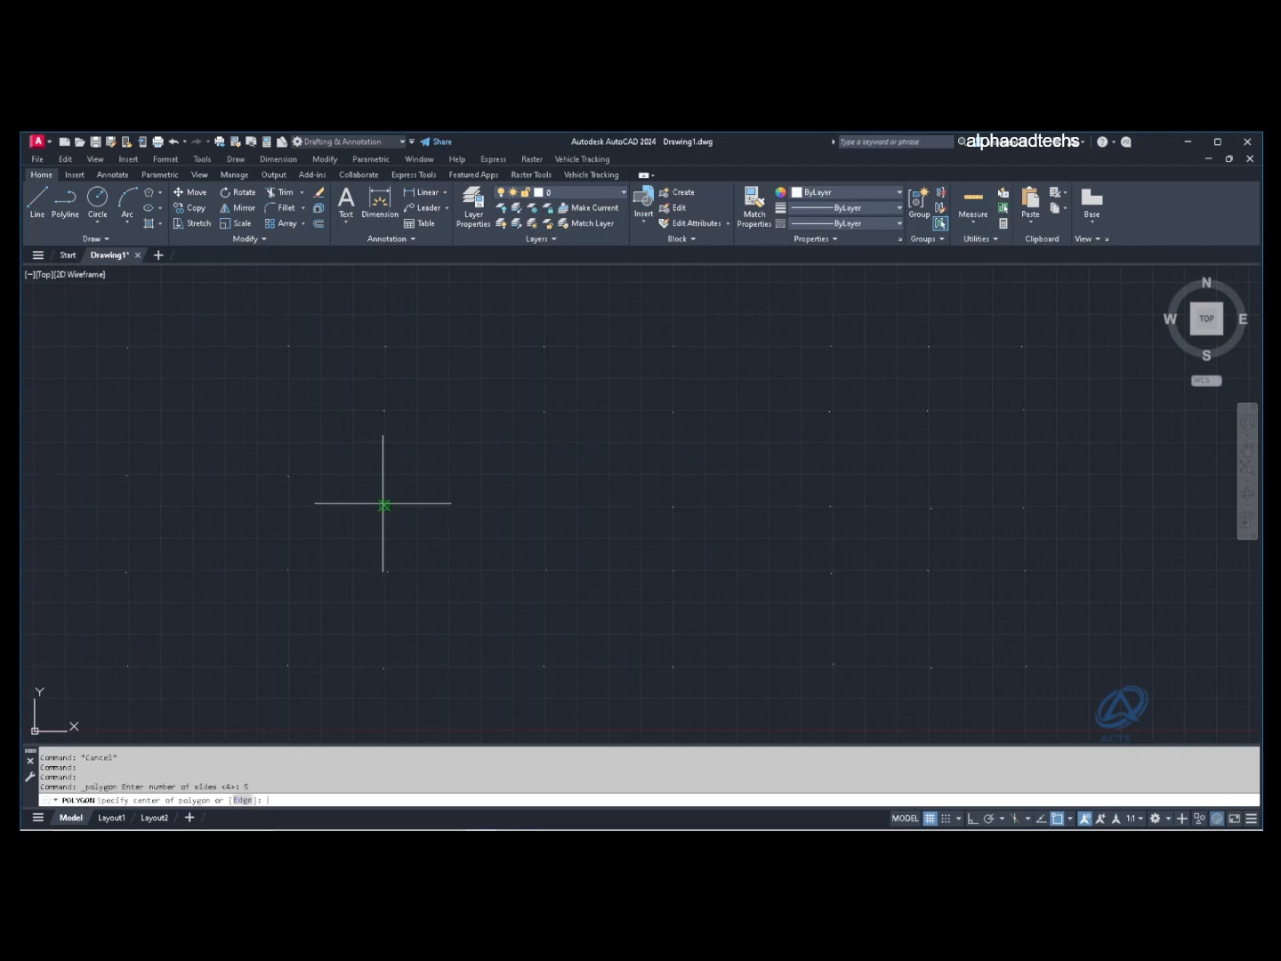
{"action": "left_click", "coordinate": [384, 506]}
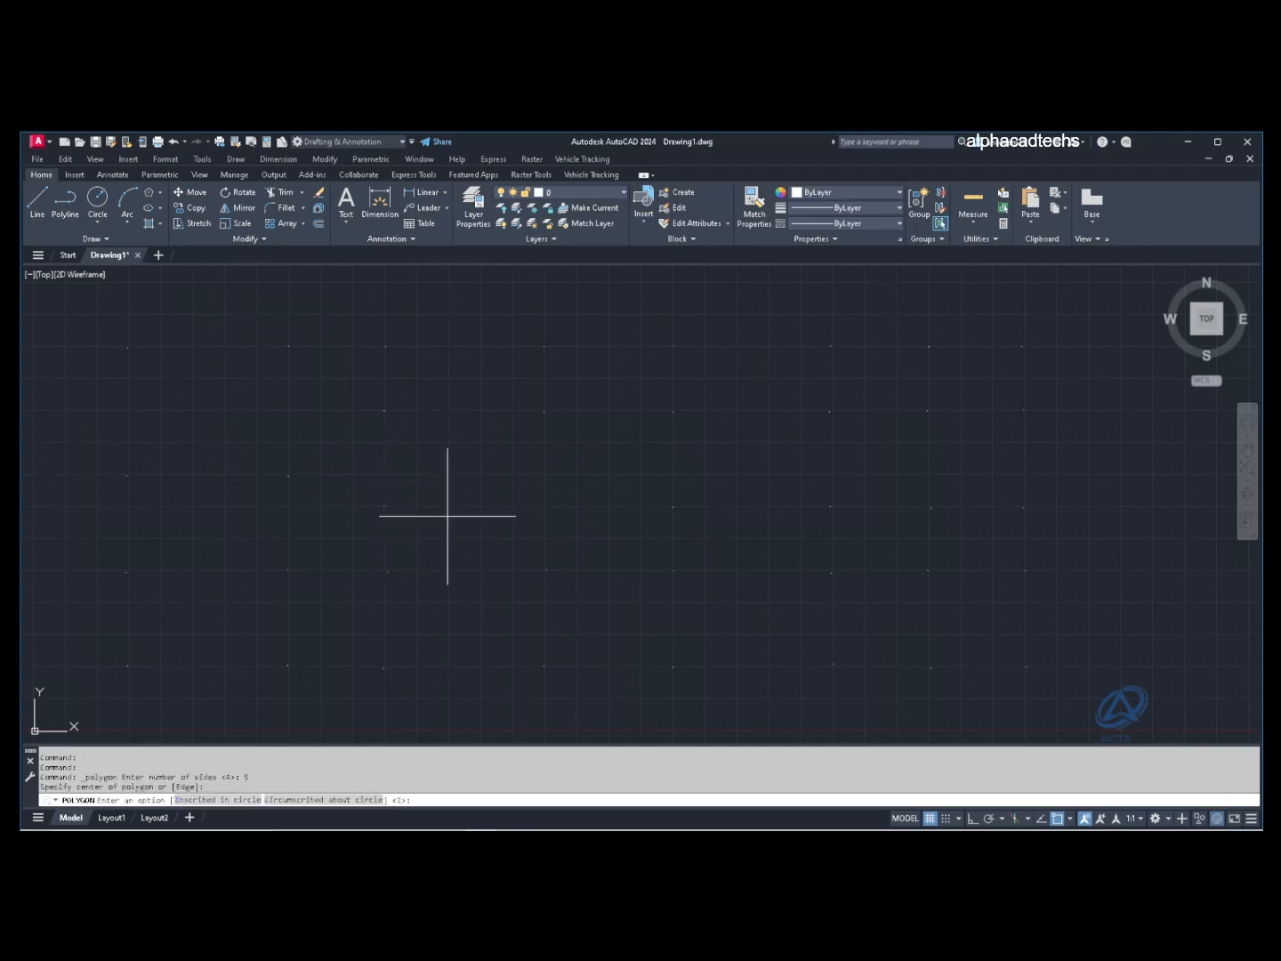
{"action": "key", "text": "Return"}
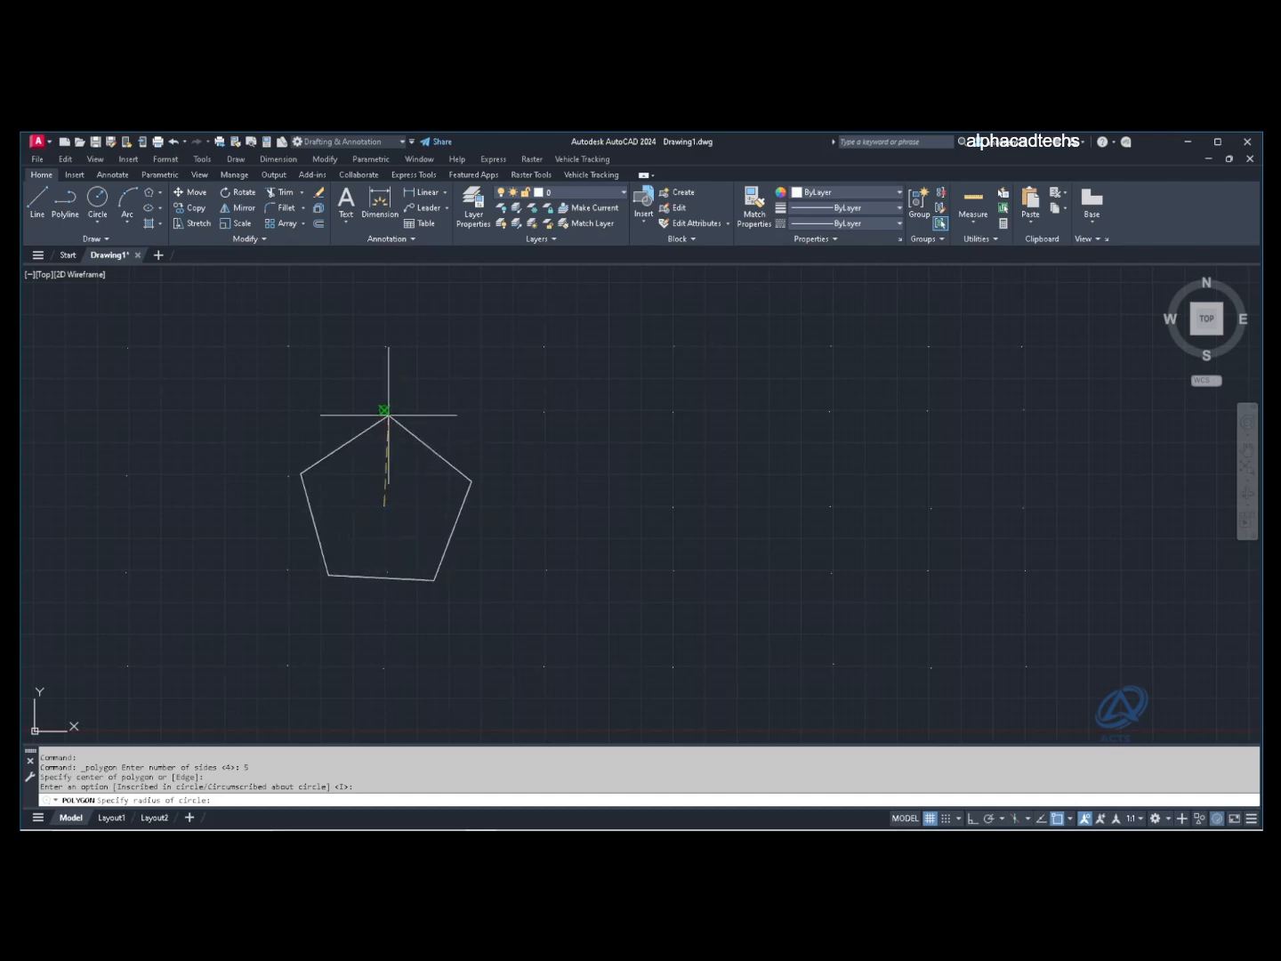
{"action": "left_click", "coordinate": [384, 411]}
Step: Draw circles from the pentagon's centre, one through its corners and one touching an edge
{"action": "type", "text": "c"}
{"action": "key", "text": "Return"}
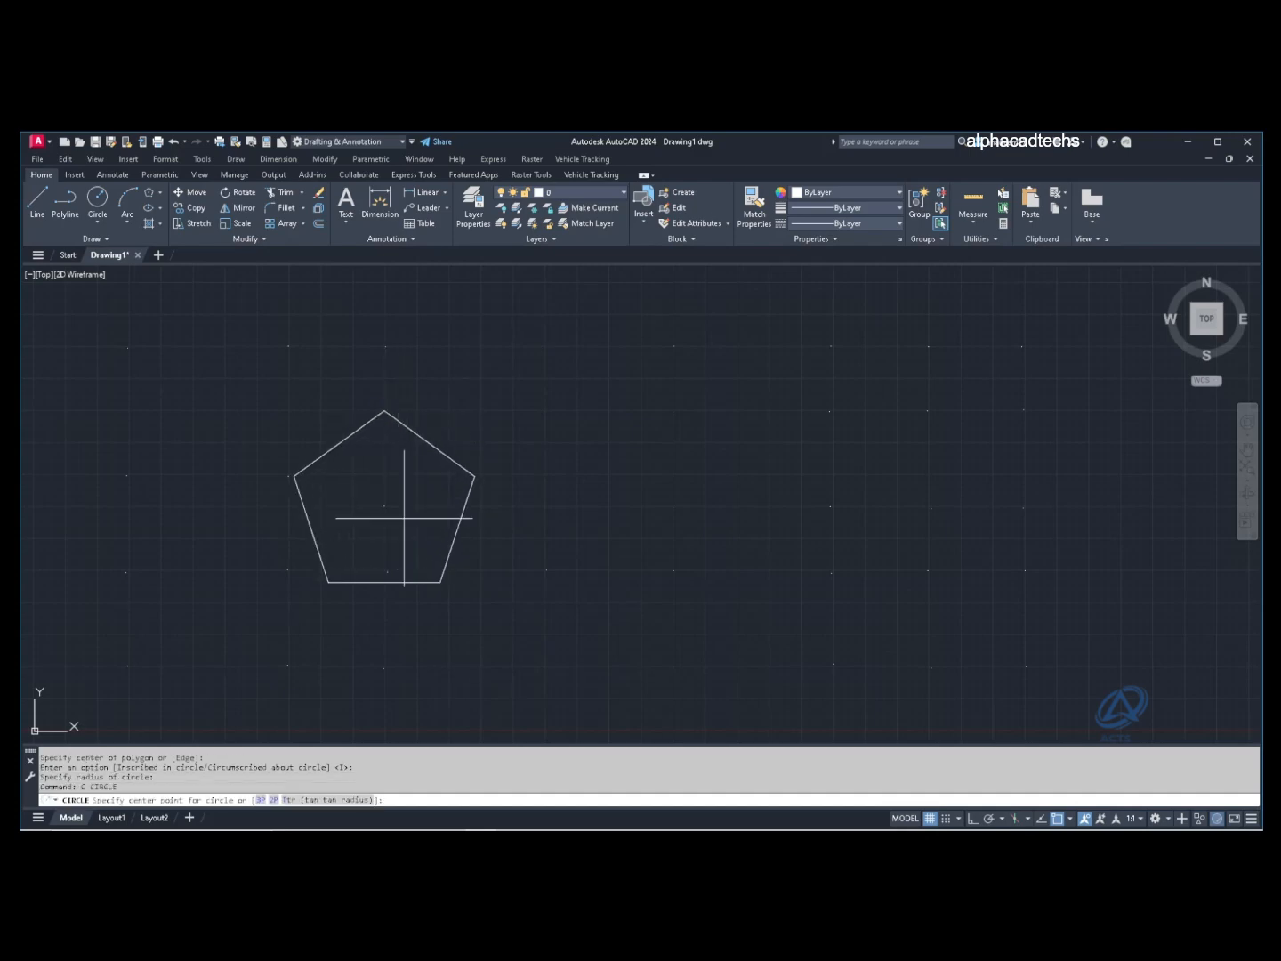
{"action": "left_click", "coordinate": [384, 506]}
{"action": "left_click", "coordinate": [384, 411]}
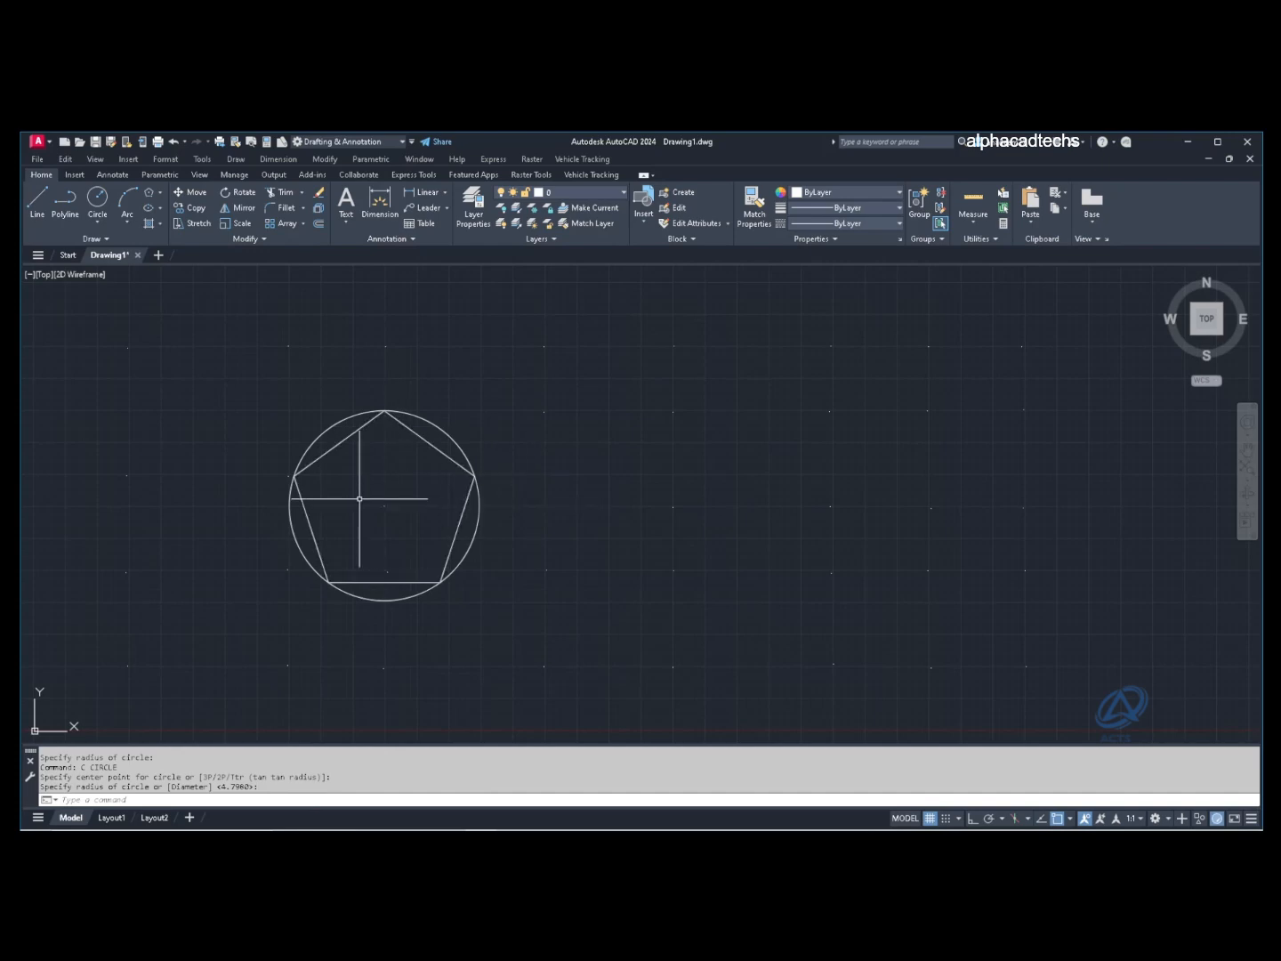
{"action": "key", "text": "Return"}
{"action": "left_click", "coordinate": [384, 505]}
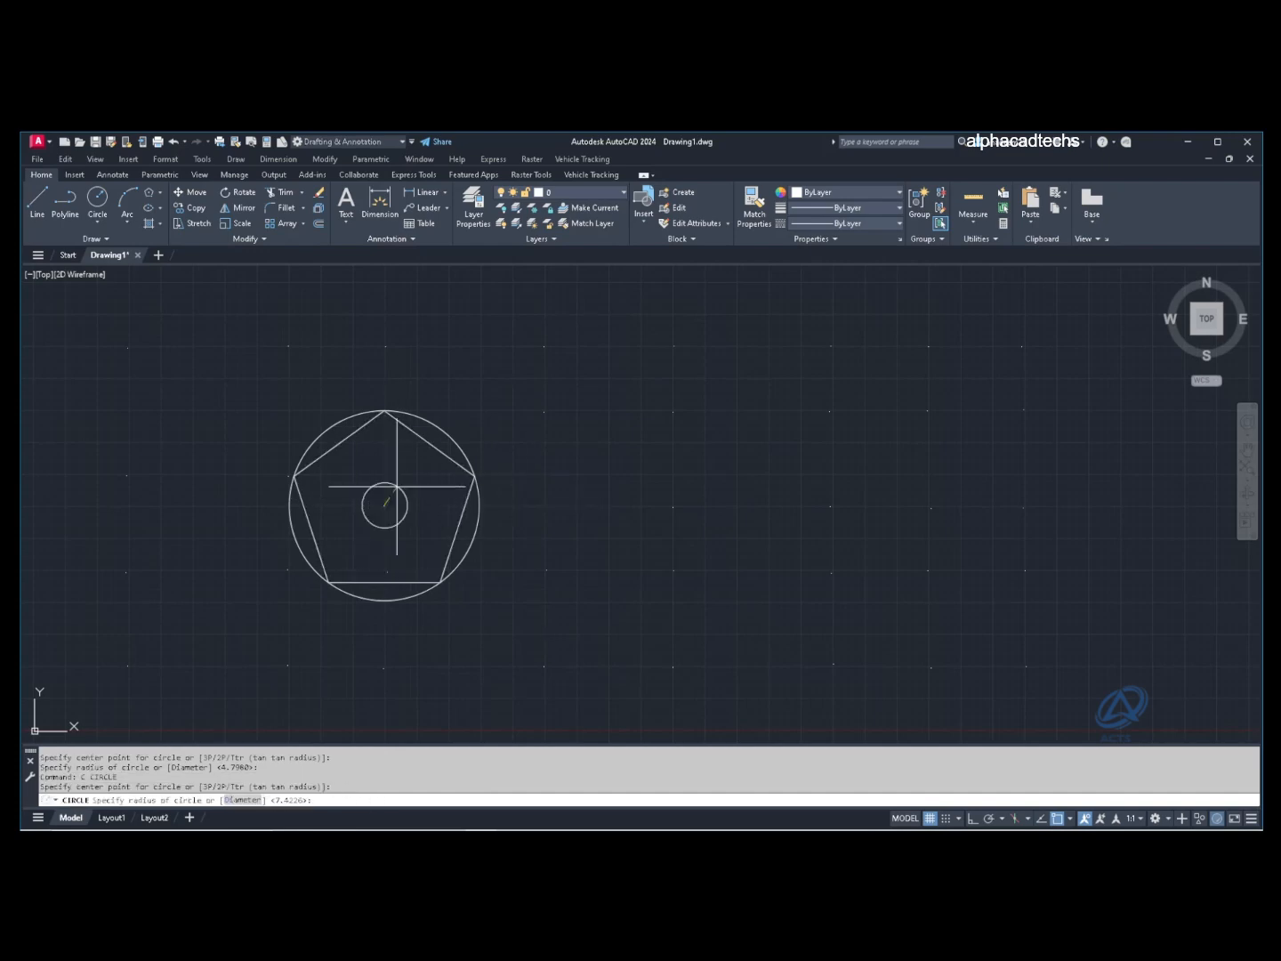
{"action": "left_click", "coordinate": [422, 441]}
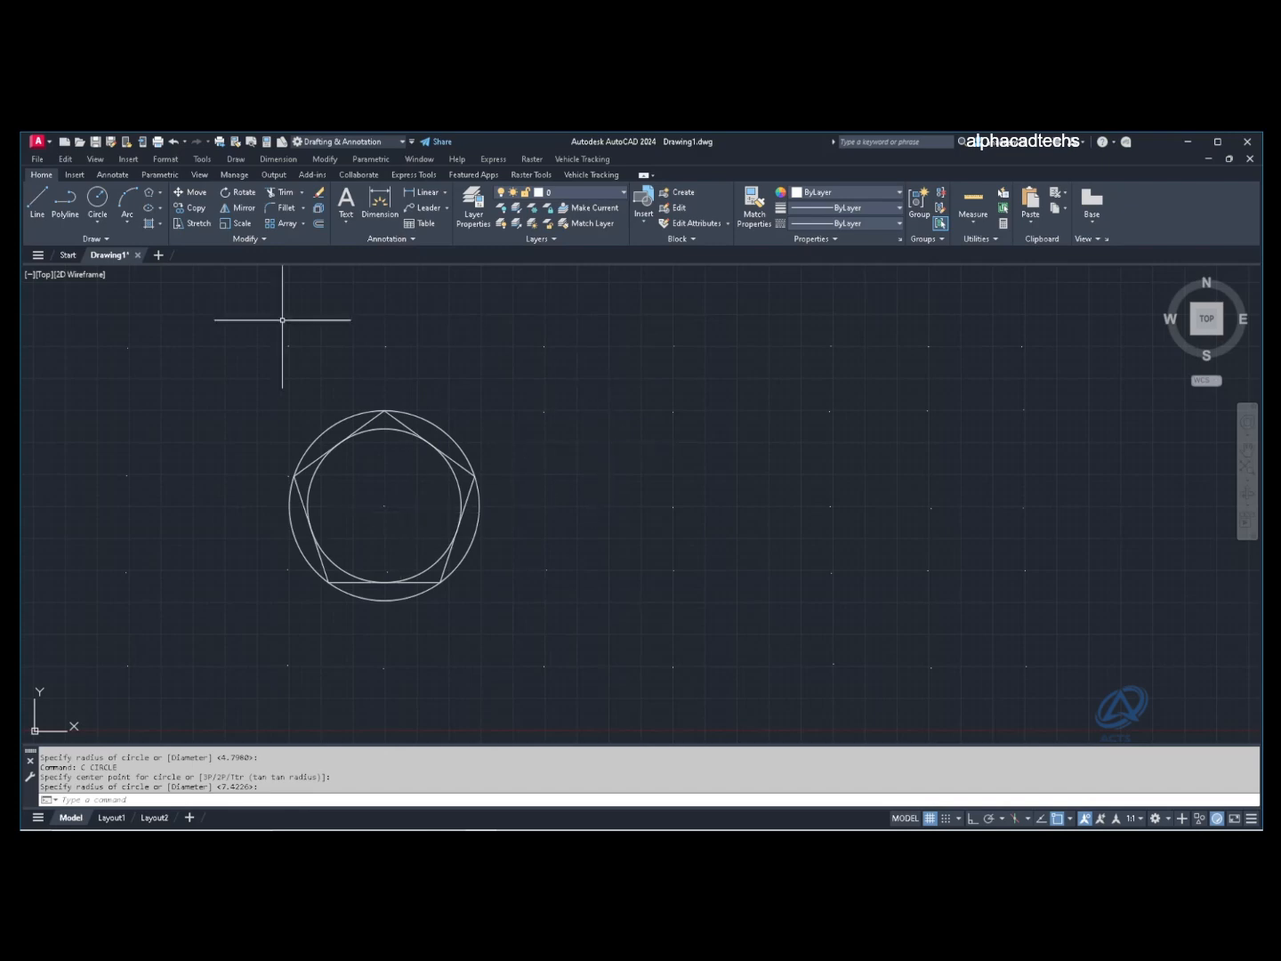
{"action": "left_click", "coordinate": [149, 193]}
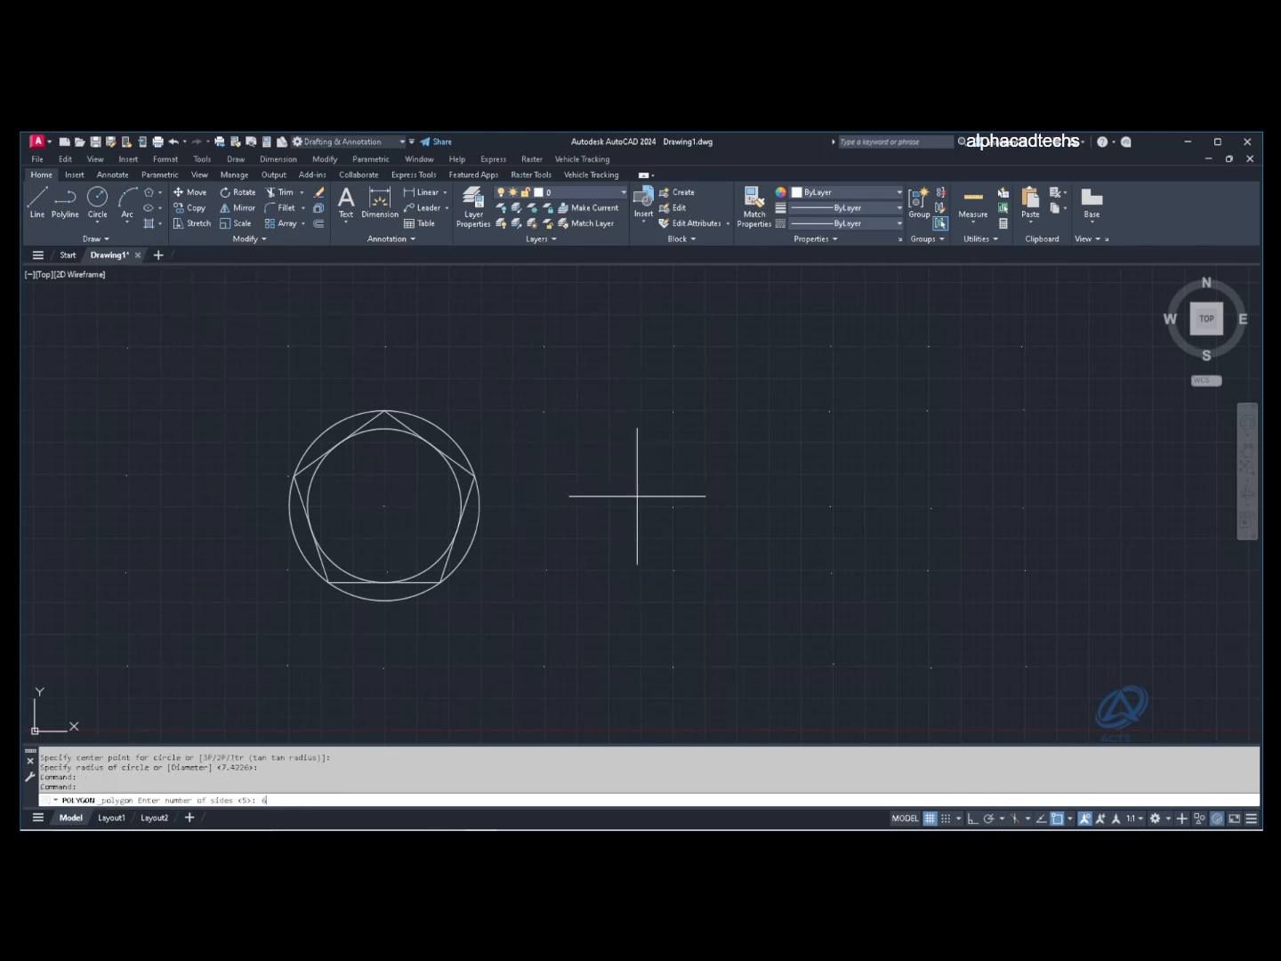
Step: Draw an inscribed six-sided hexagon right of the pentagon, sized to its top corner
{"action": "type", "text": "6"}
{"action": "key", "text": "Return"}
{"action": "left_click", "coordinate": [669, 508]}
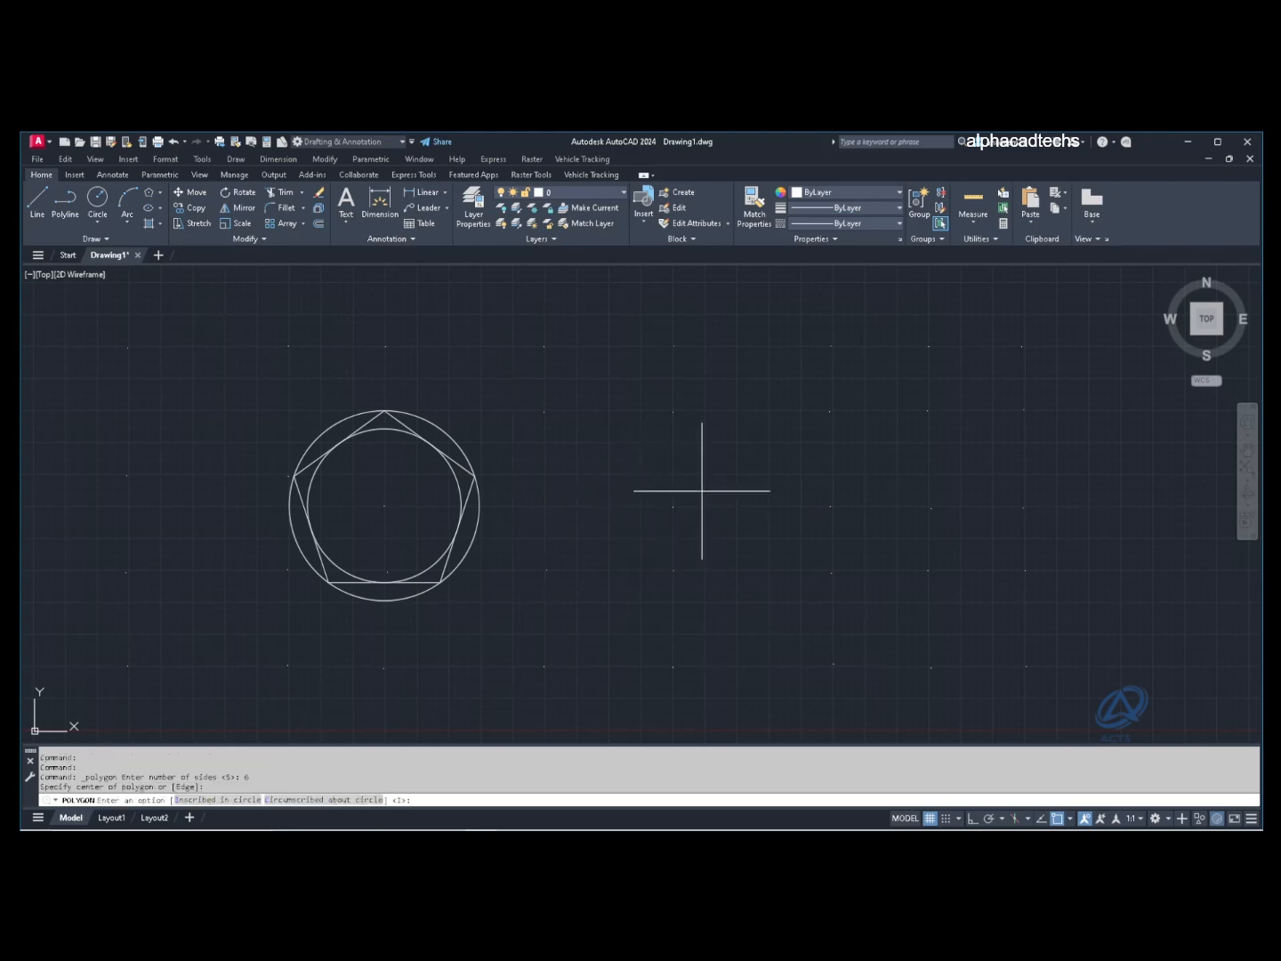
{"action": "key", "text": "Return"}
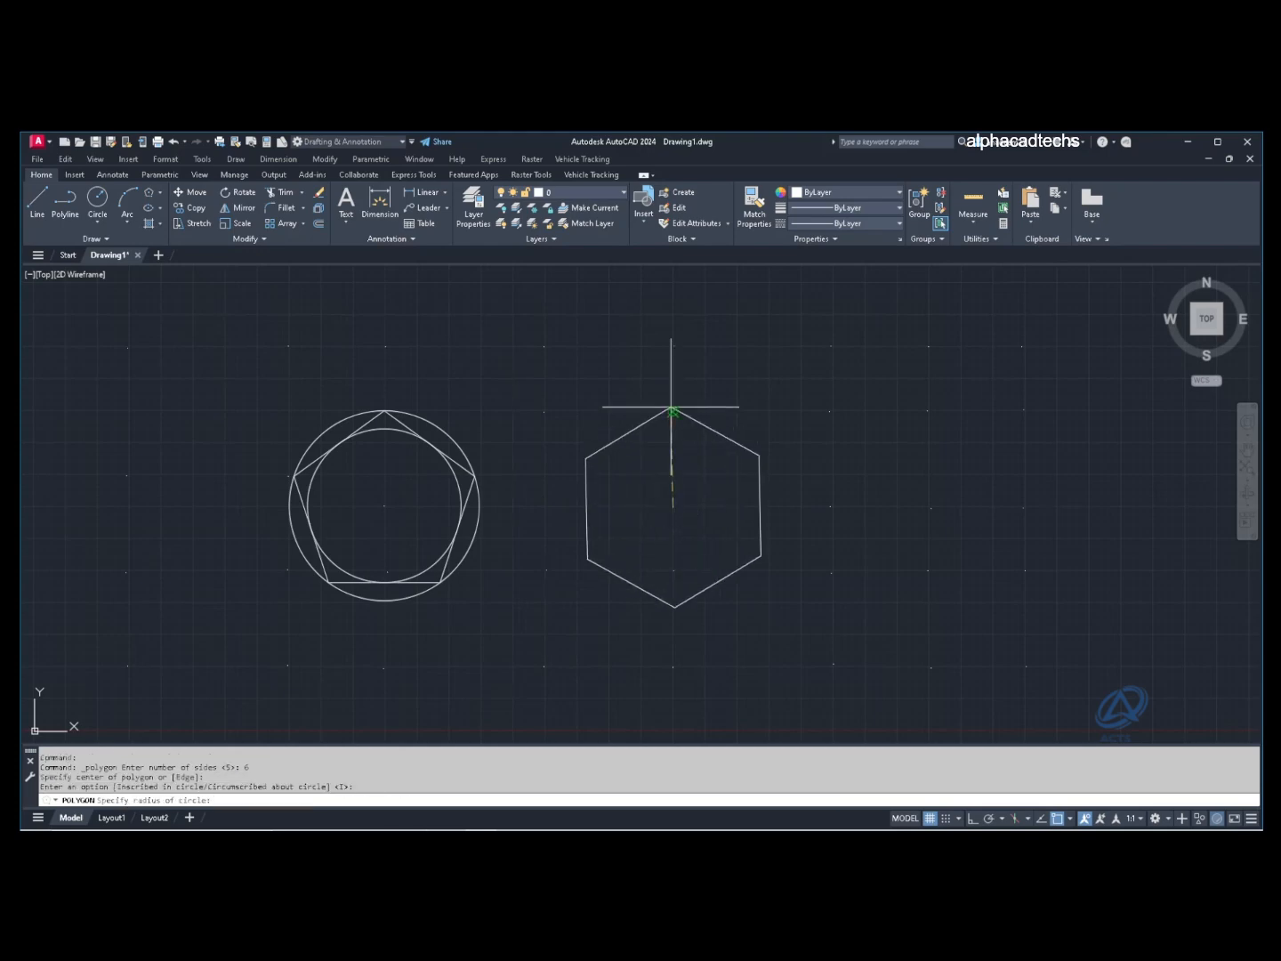
{"action": "left_click", "coordinate": [673, 412]}
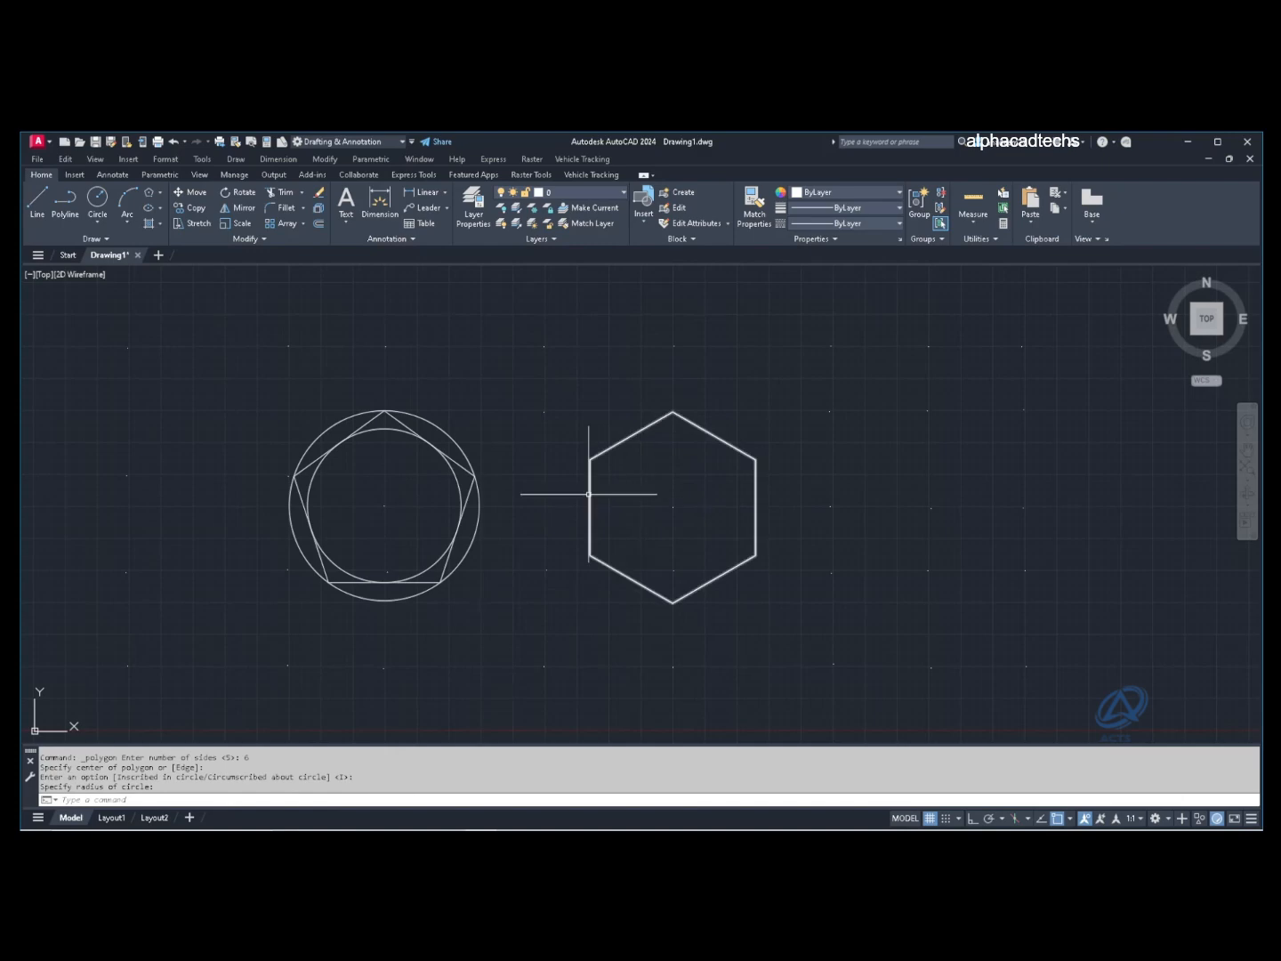
Step: Draw circles from the hexagon's centre, one through its top corner and one touching a side
{"action": "type", "text": "c"}
{"action": "key", "text": "Return"}
{"action": "left_click", "coordinate": [673, 507]}
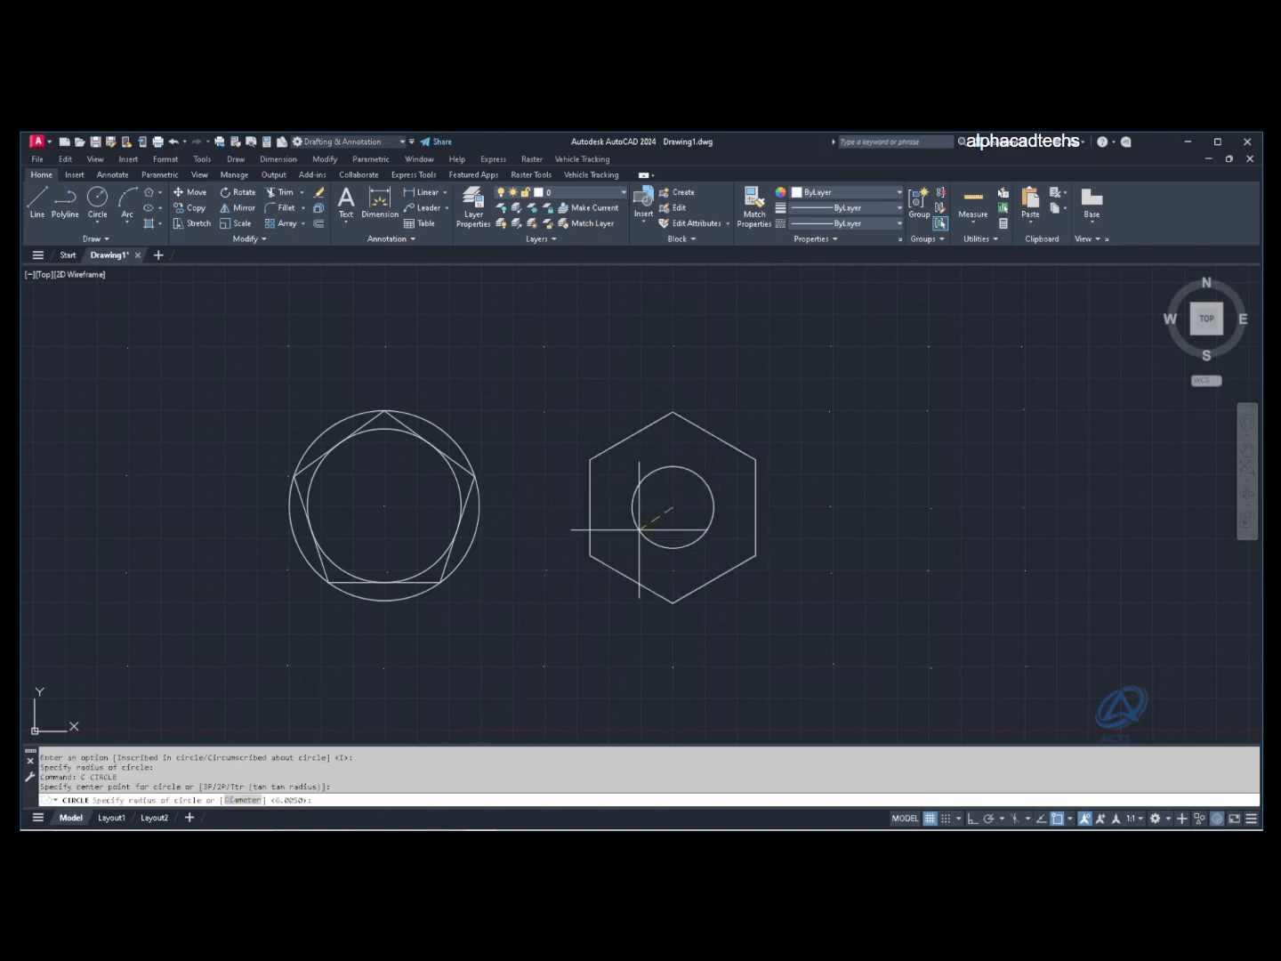
{"action": "left_click", "coordinate": [673, 412]}
{"action": "key", "text": "Return"}
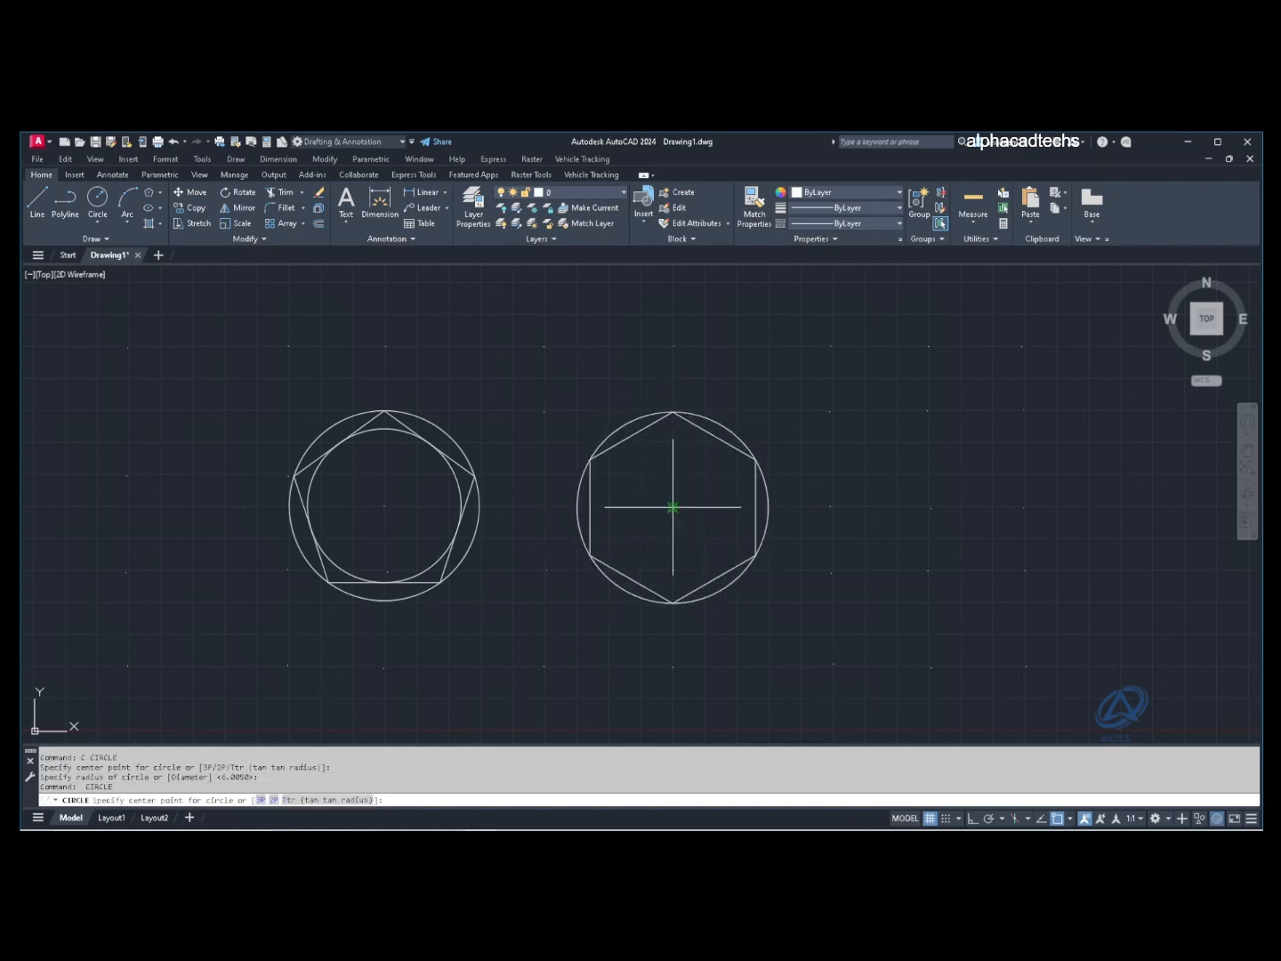
{"action": "left_click", "coordinate": [673, 507]}
{"action": "left_click", "coordinate": [715, 436]}
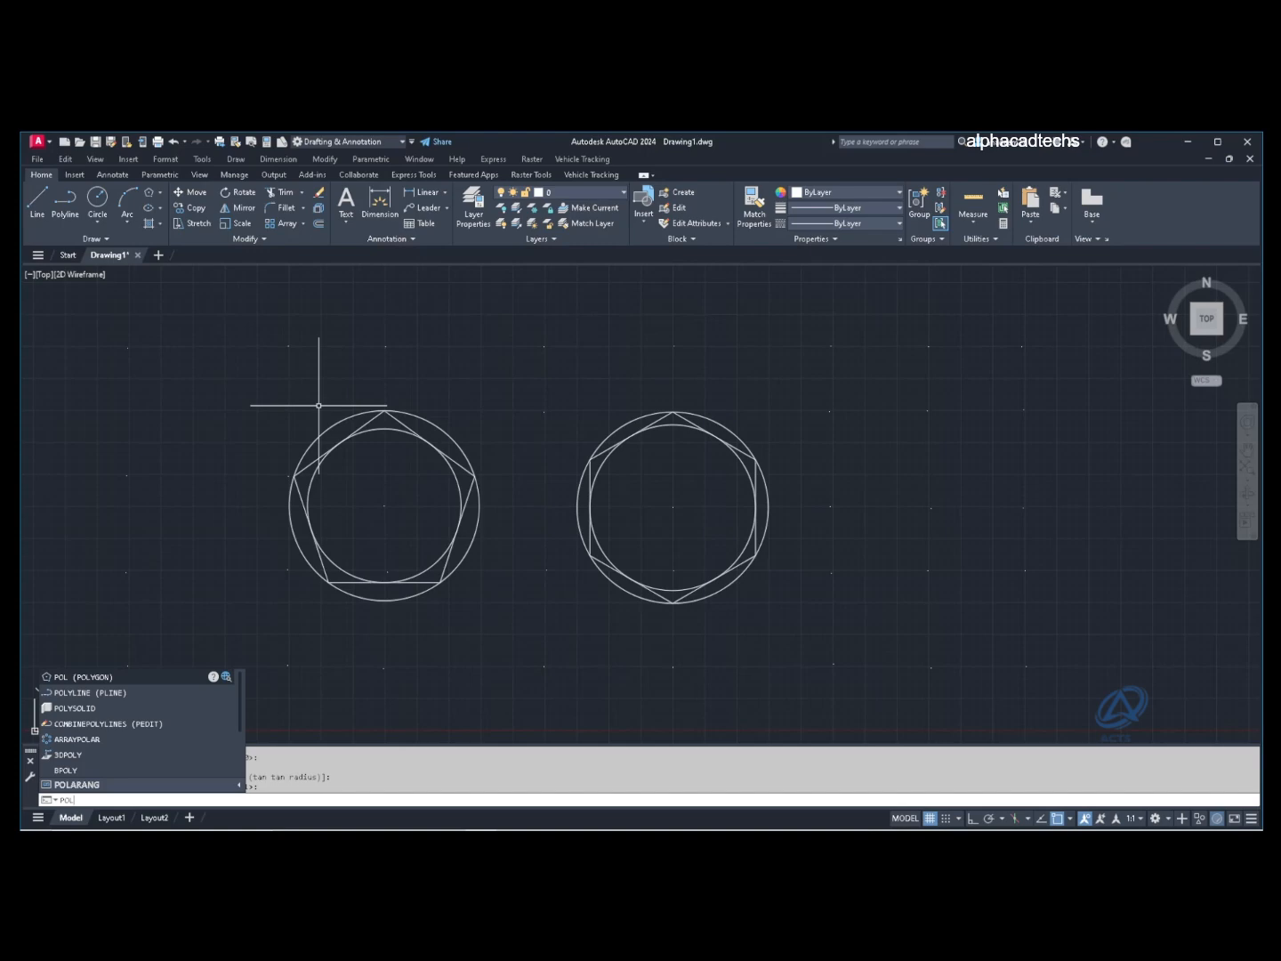
Step: Draw an inscribed eight-sided octagon right of the hexagon, sized to its top corner
{"action": "key", "text": "Return"}
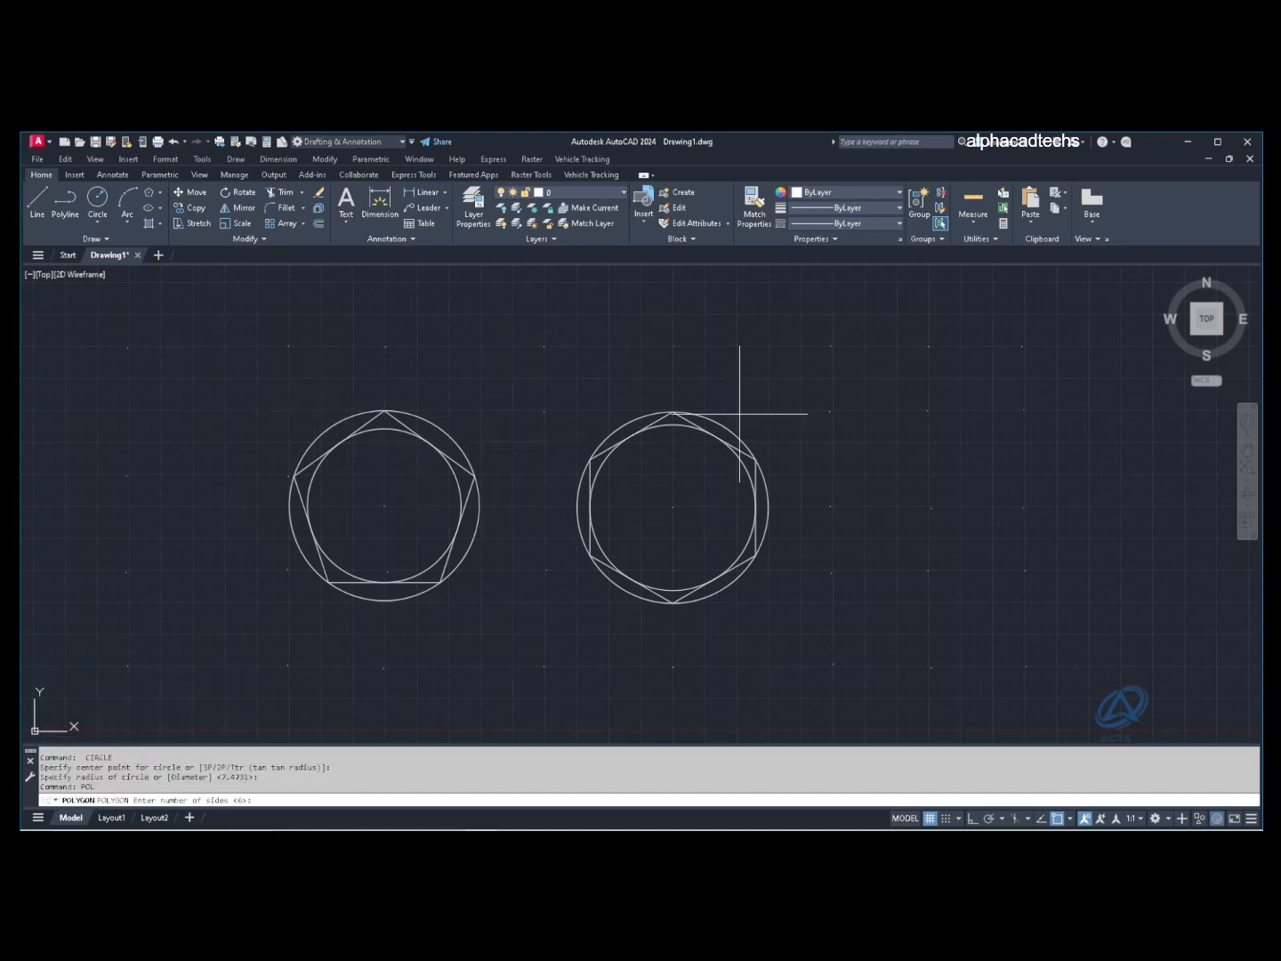
{"action": "key", "text": "Return"}
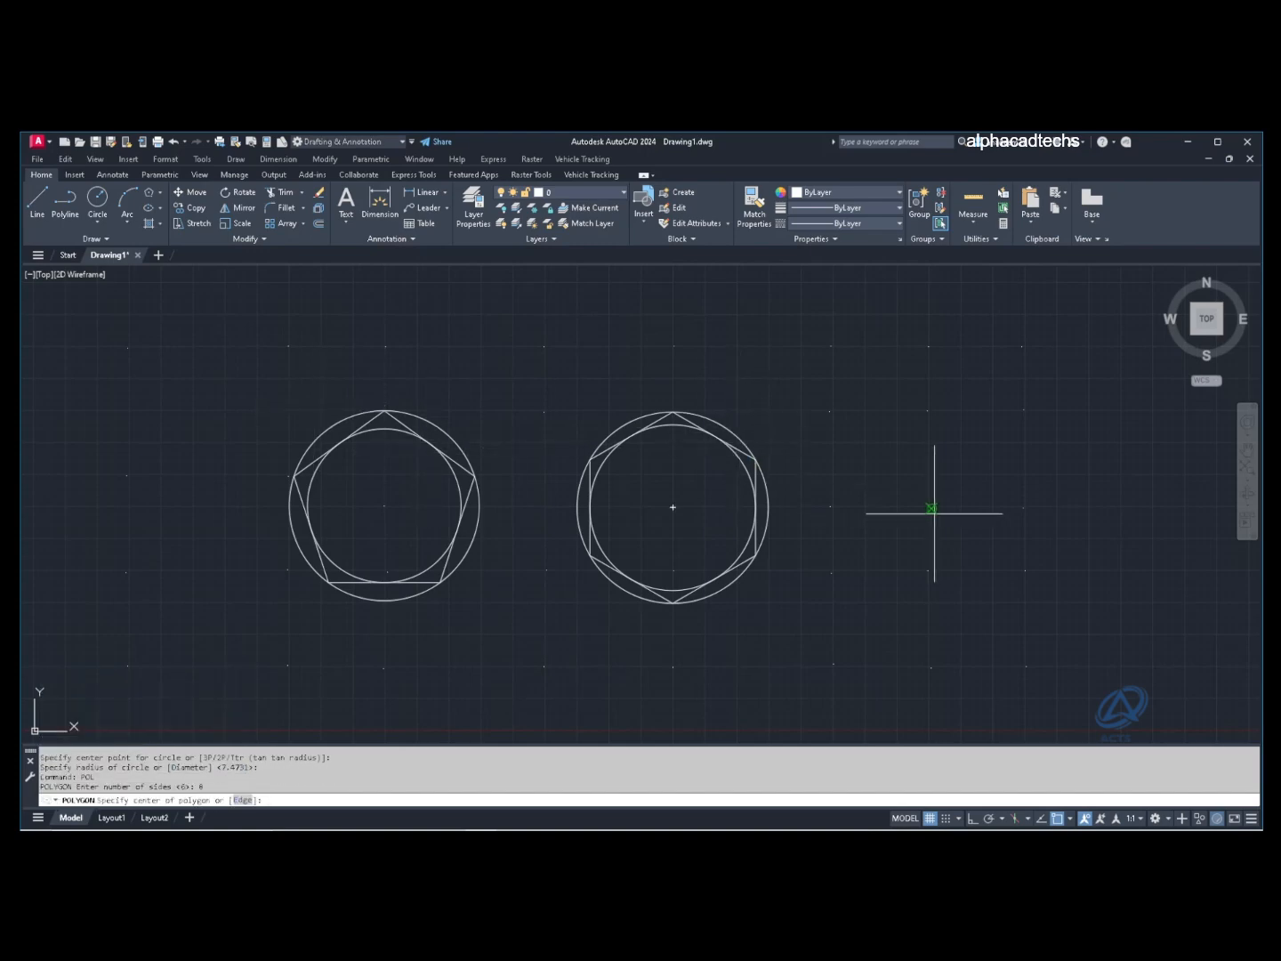
{"action": "left_click", "coordinate": [967, 551]}
{"action": "key", "text": "Return"}
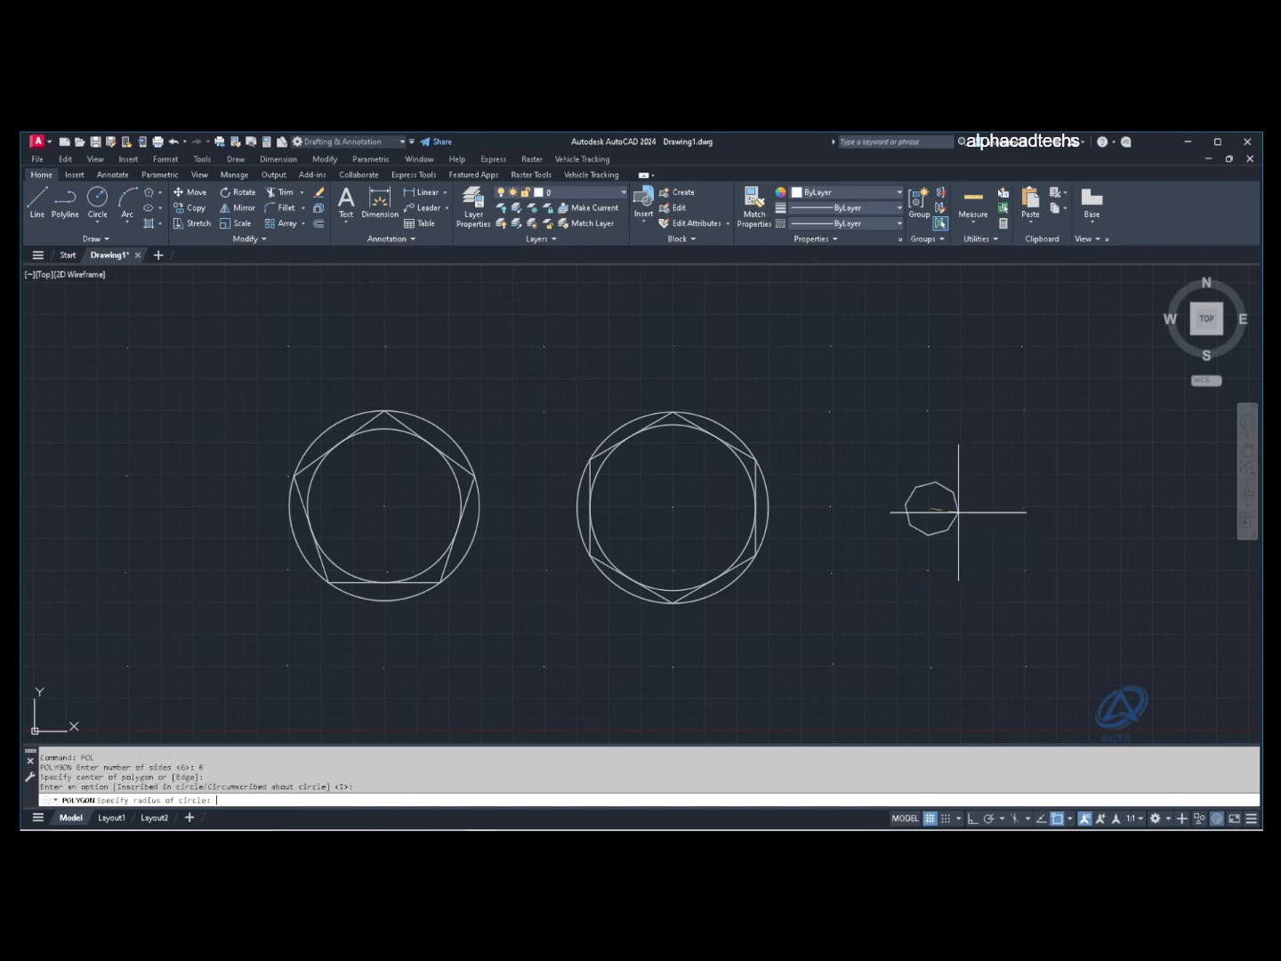
{"action": "left_click", "coordinate": [928, 411]}
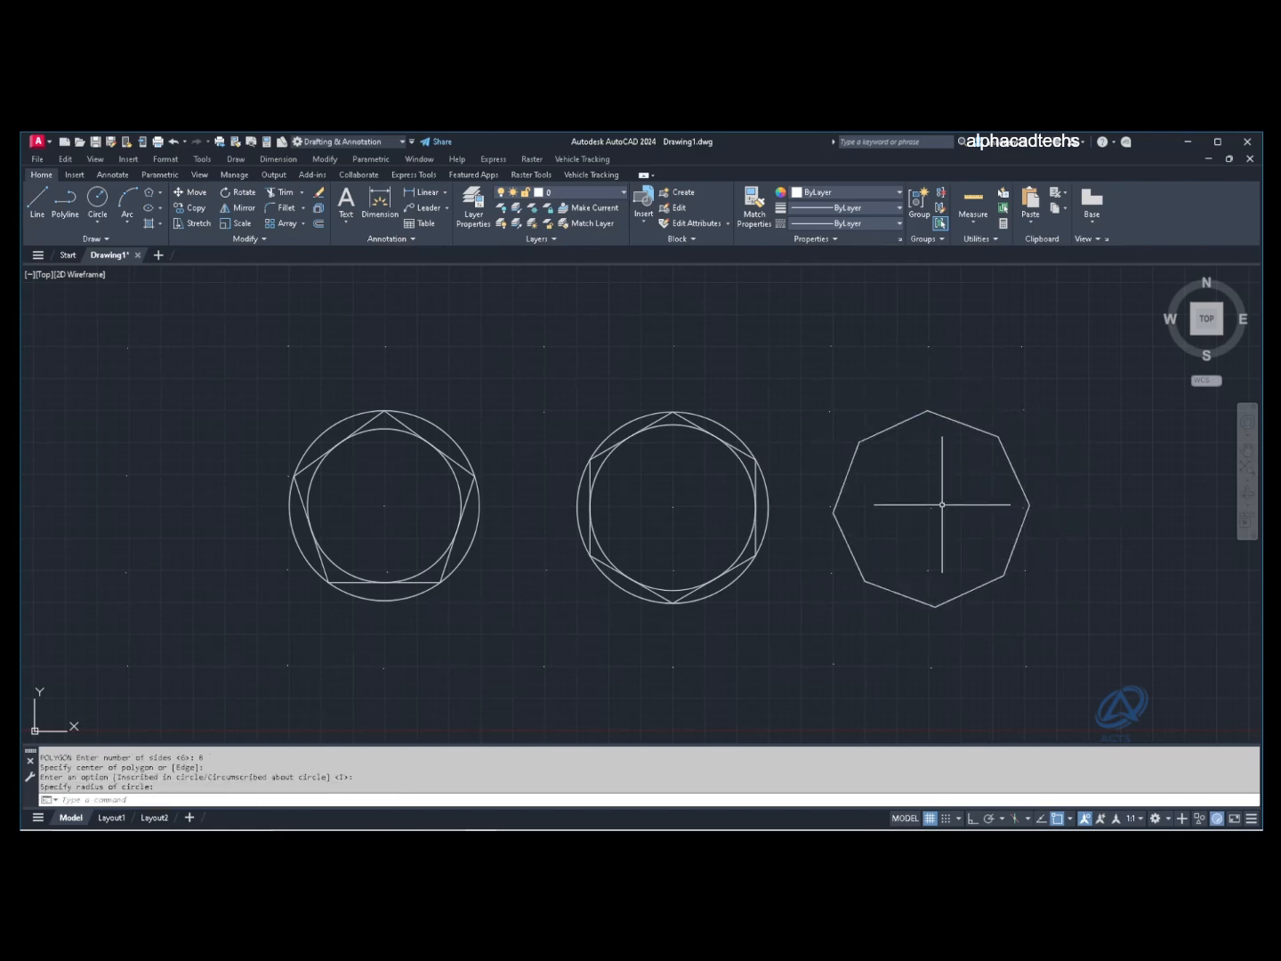
Step: Draw circles from the octagon's centre, one touching its sides and one through its top corner
{"action": "type", "text": "c"}
{"action": "key", "text": "Return"}
{"action": "left_click", "coordinate": [932, 508]}
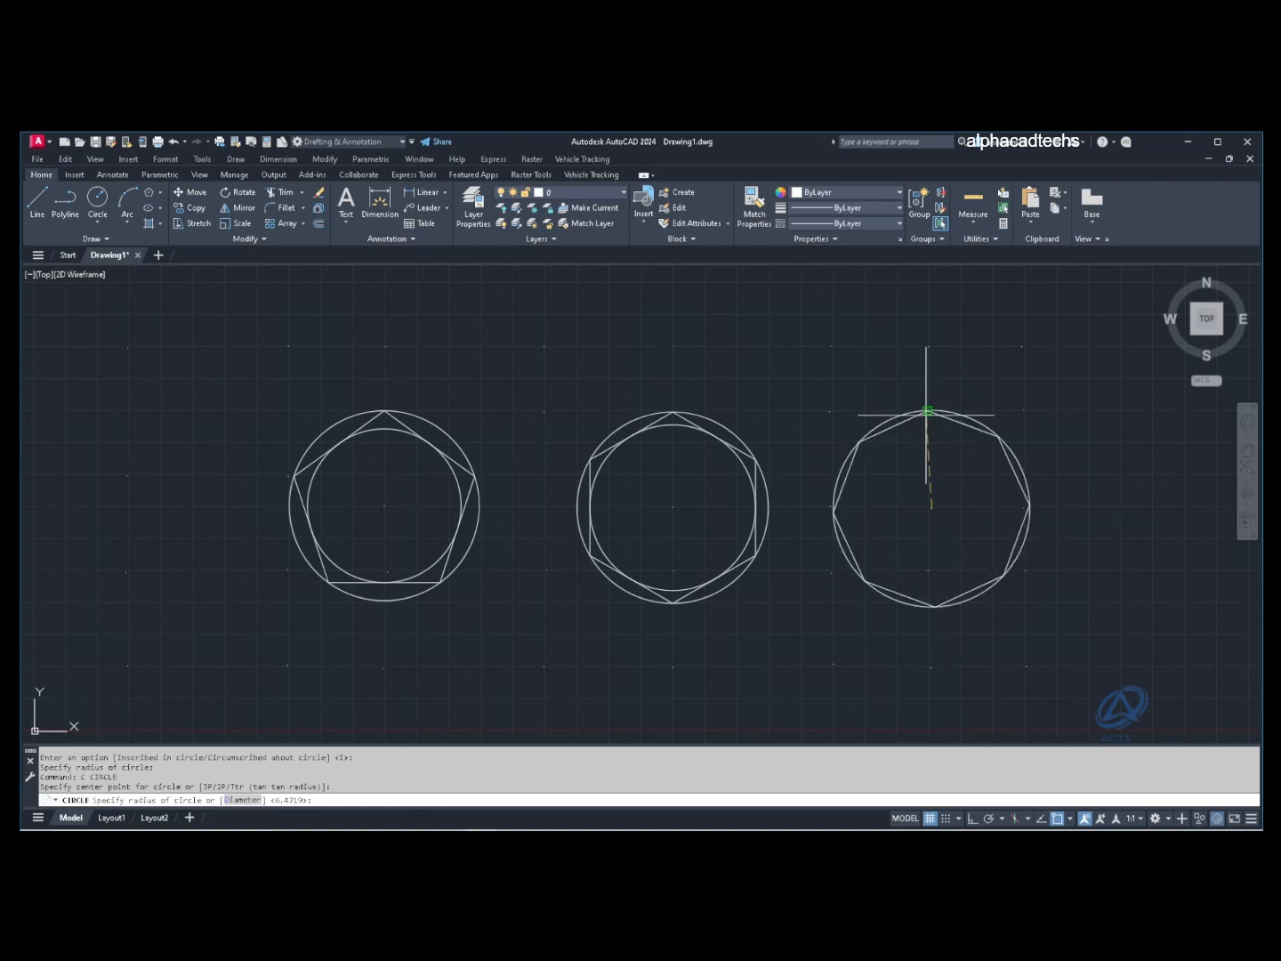
{"action": "left_click", "coordinate": [908, 427]}
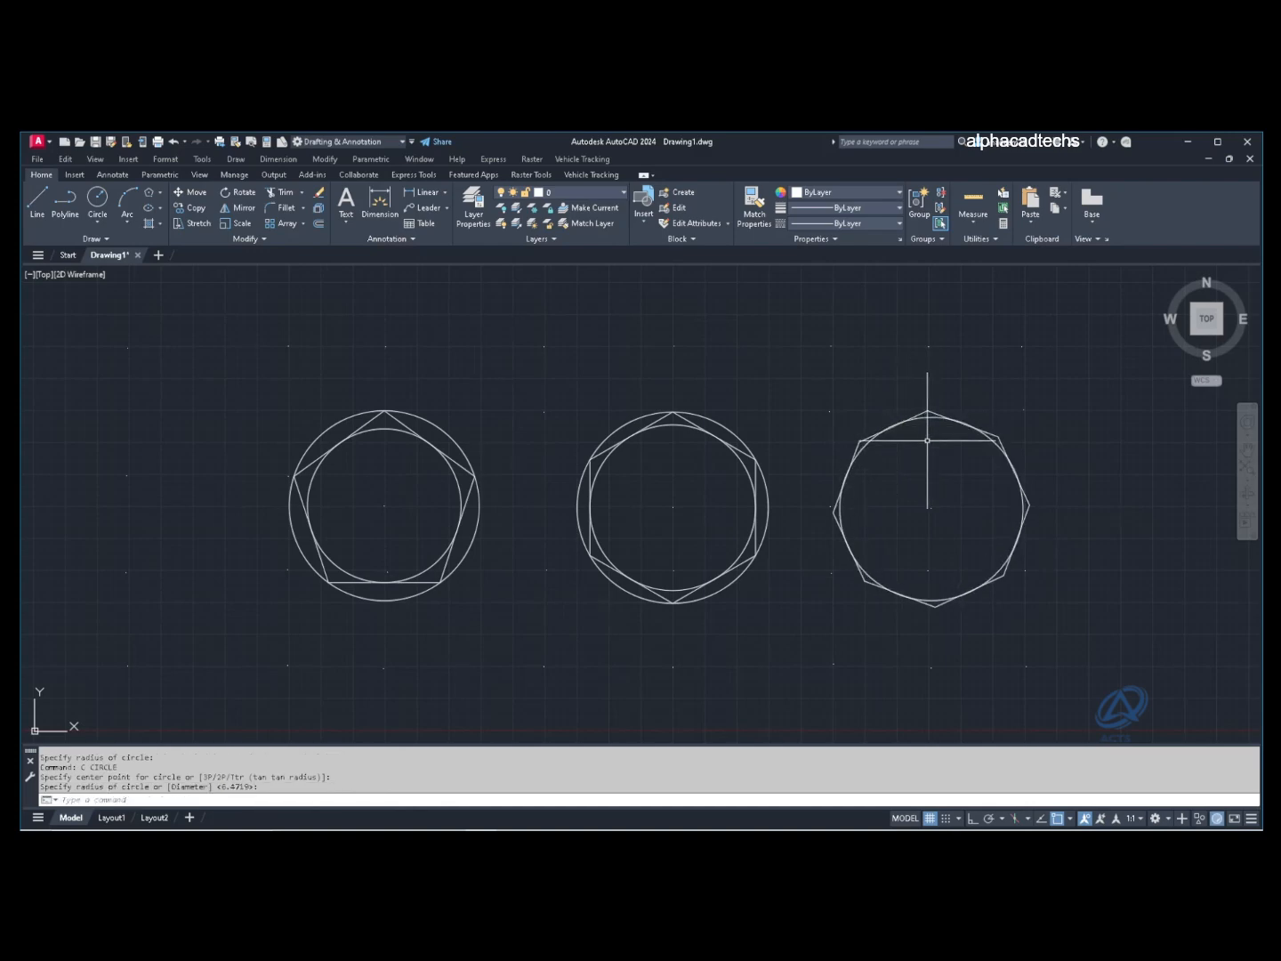
{"action": "key", "text": "Return"}
{"action": "left_click", "coordinate": [932, 508]}
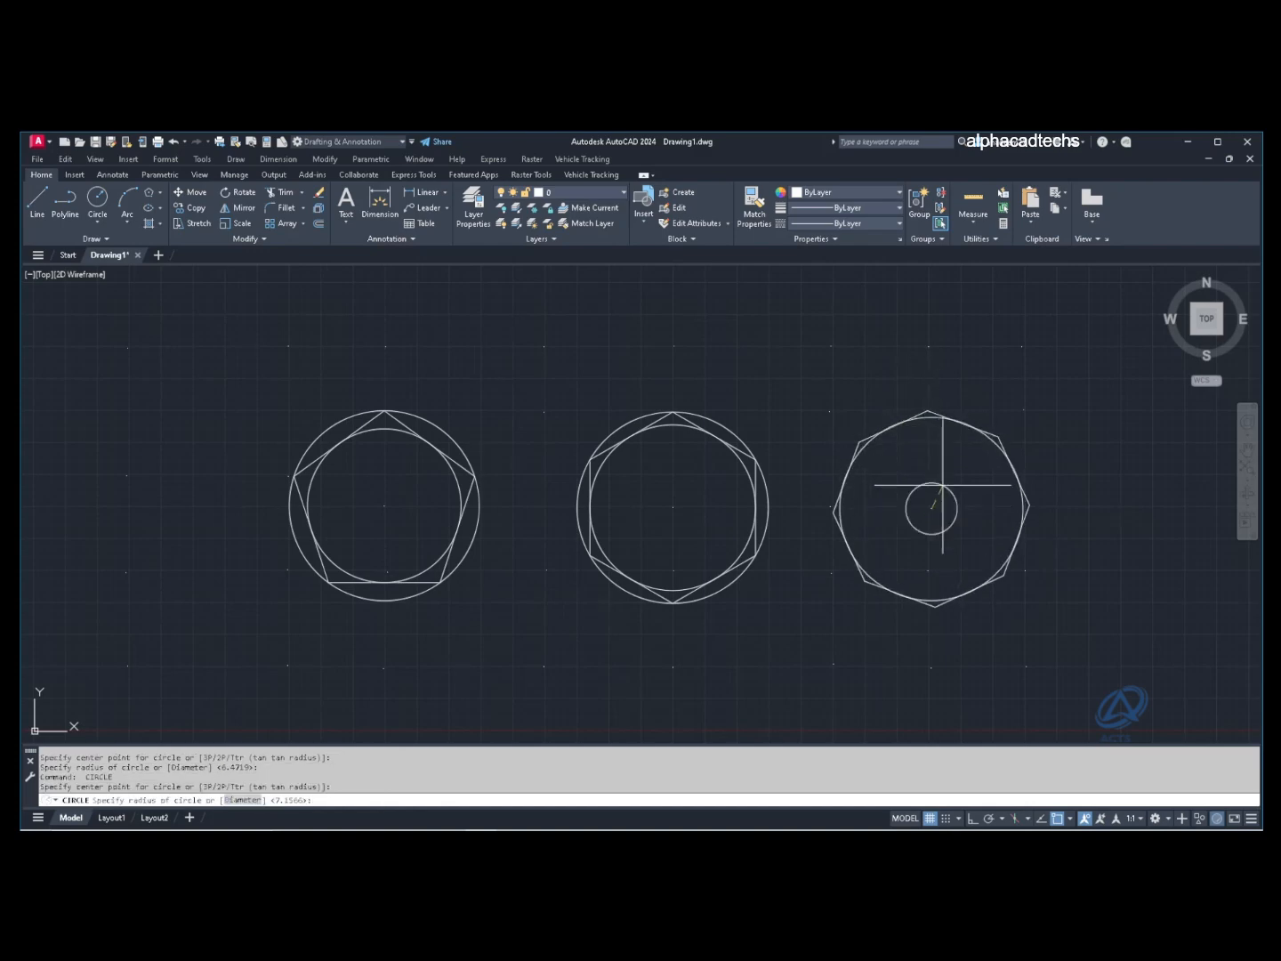
{"action": "left_click", "coordinate": [929, 413]}
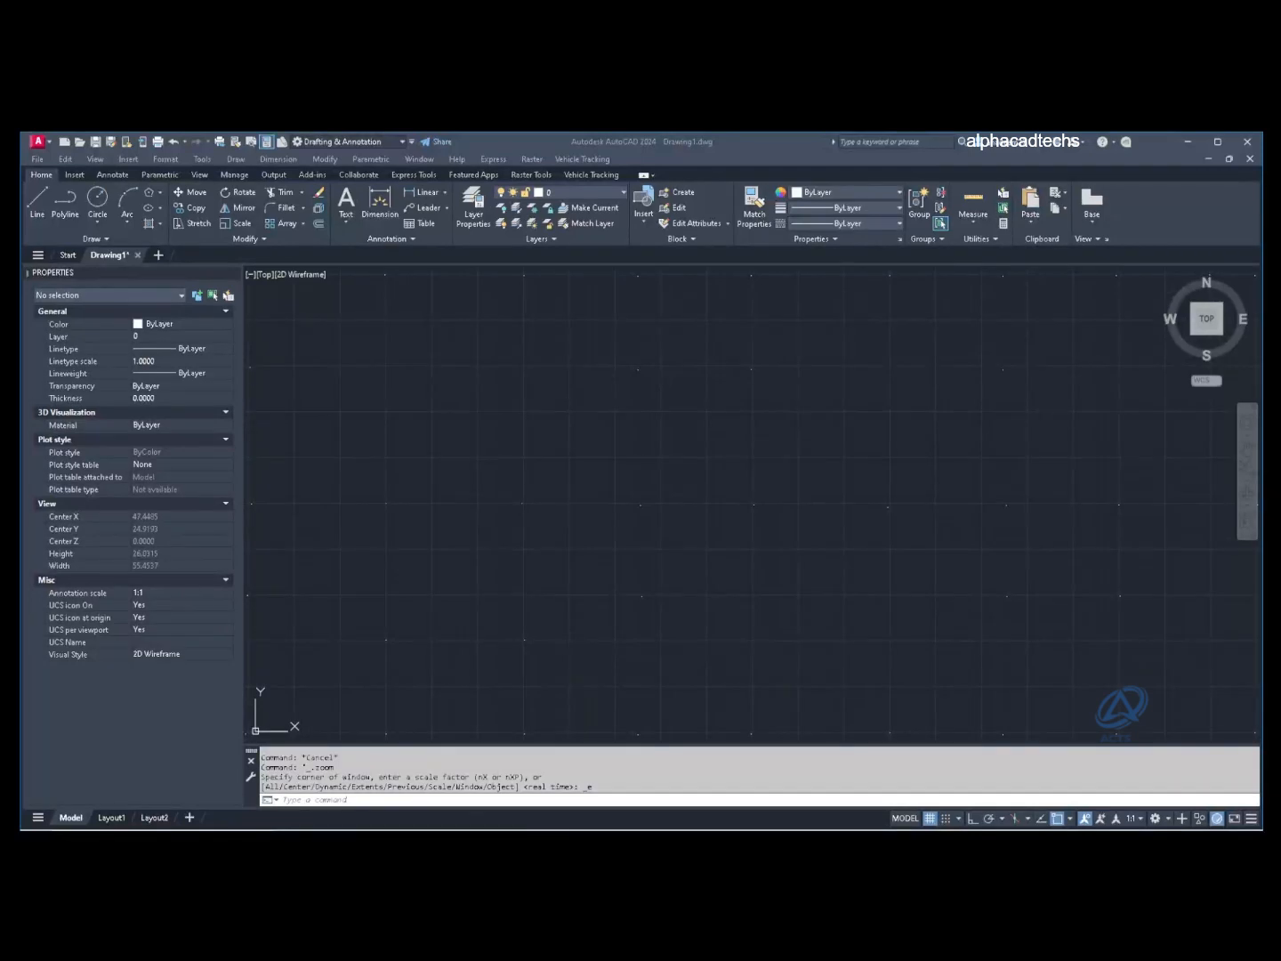
Step: Draw a wide horizontal ellipse by its centre, long-axis endpoint and height in an empty area
{"action": "left_click", "coordinate": [359, 429]}
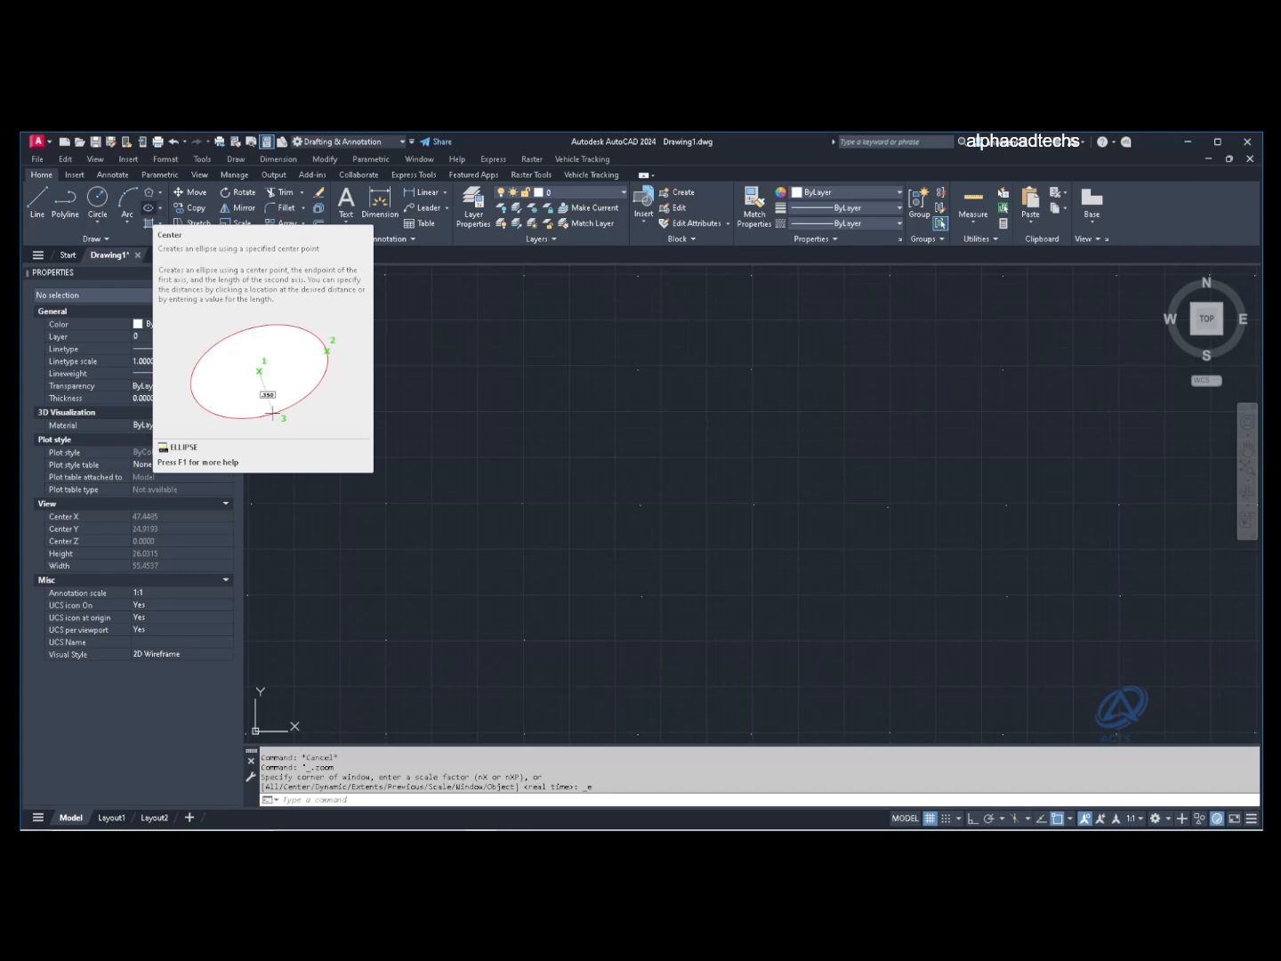
{"action": "left_click", "coordinate": [149, 208]}
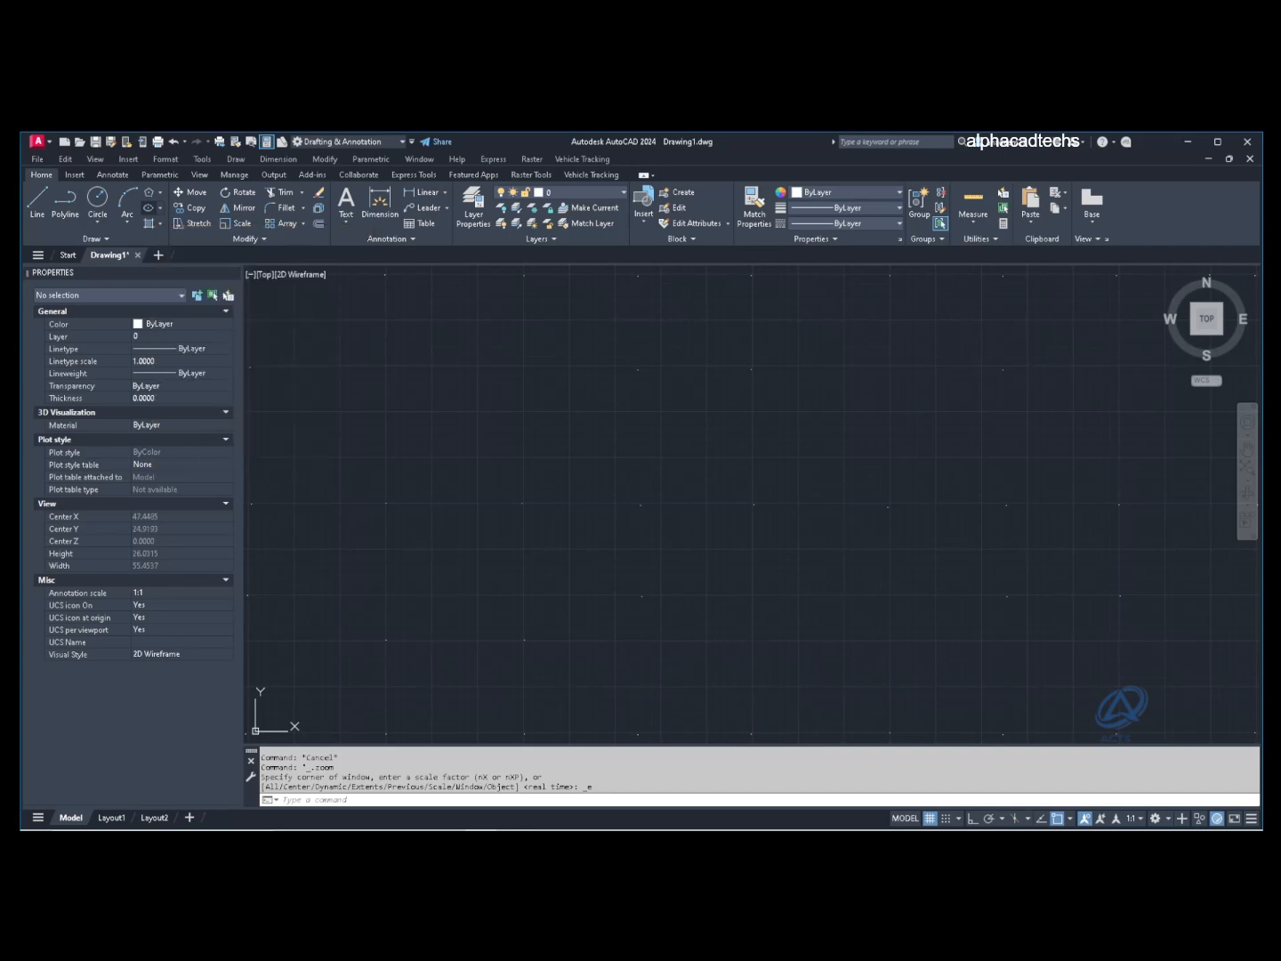
{"action": "left_click", "coordinate": [642, 506]}
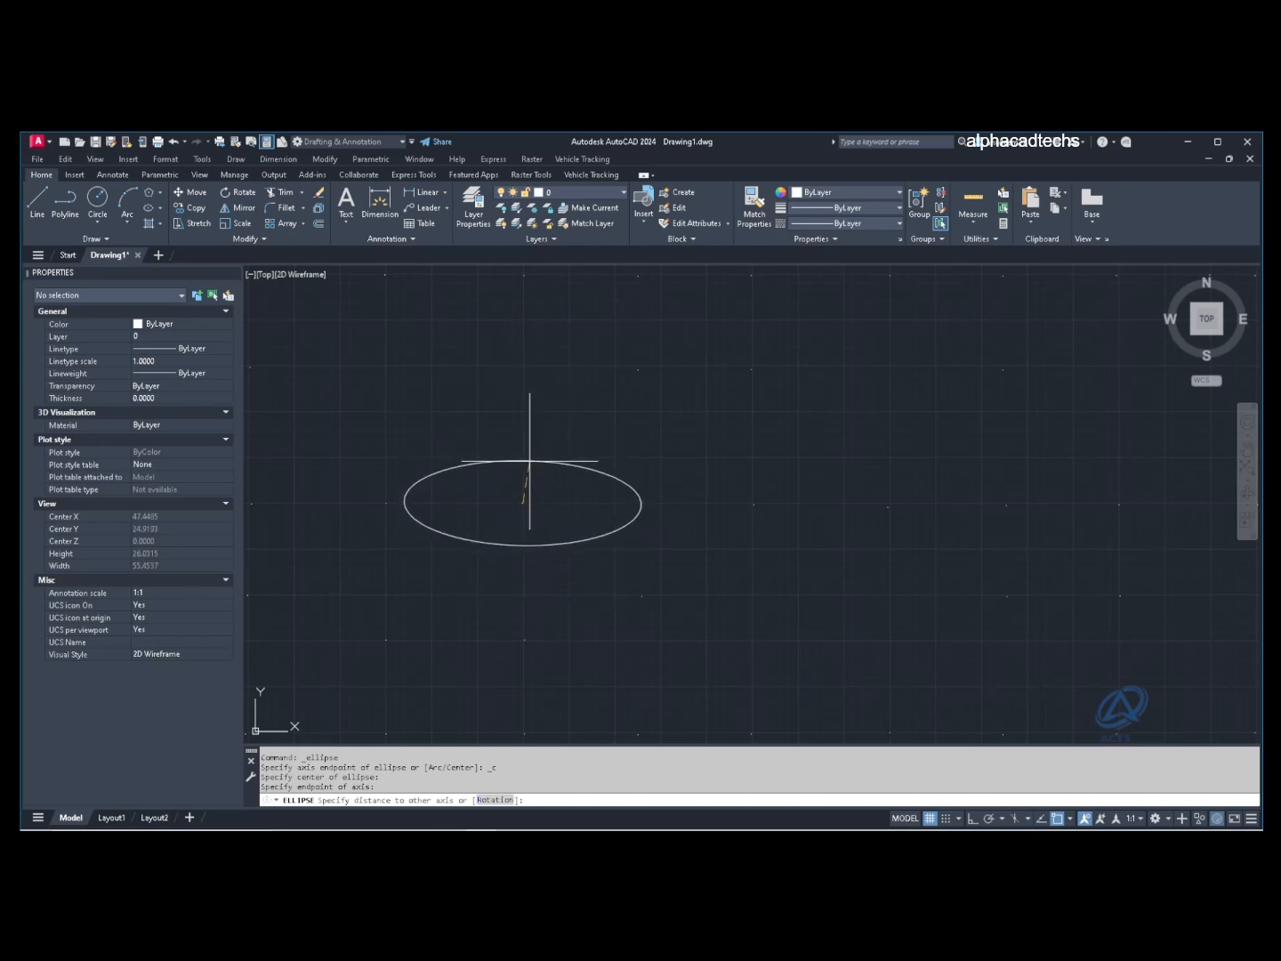
{"action": "left_click", "coordinate": [528, 458]}
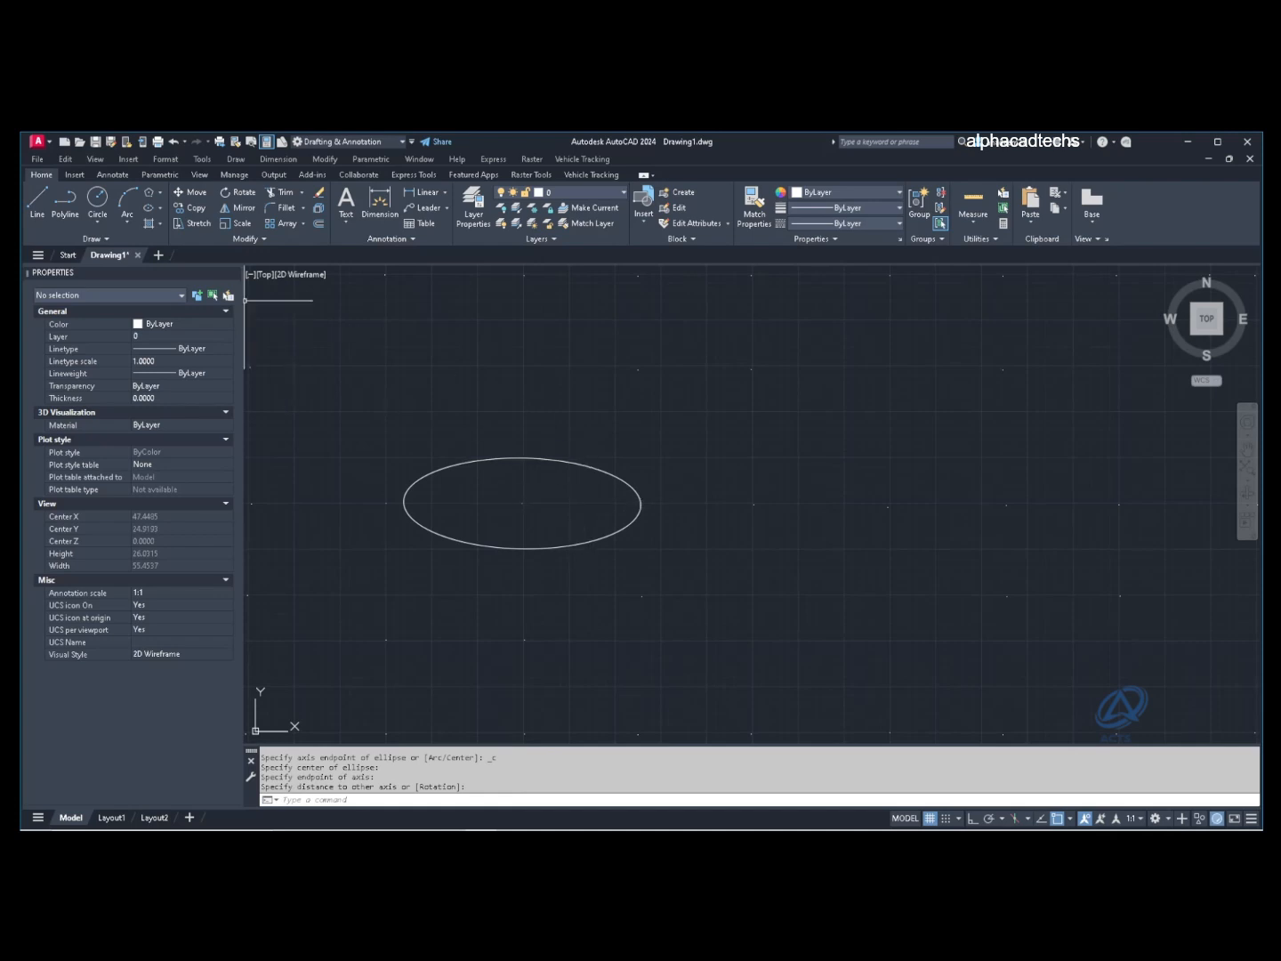
{"action": "left_click", "coordinate": [161, 207]}
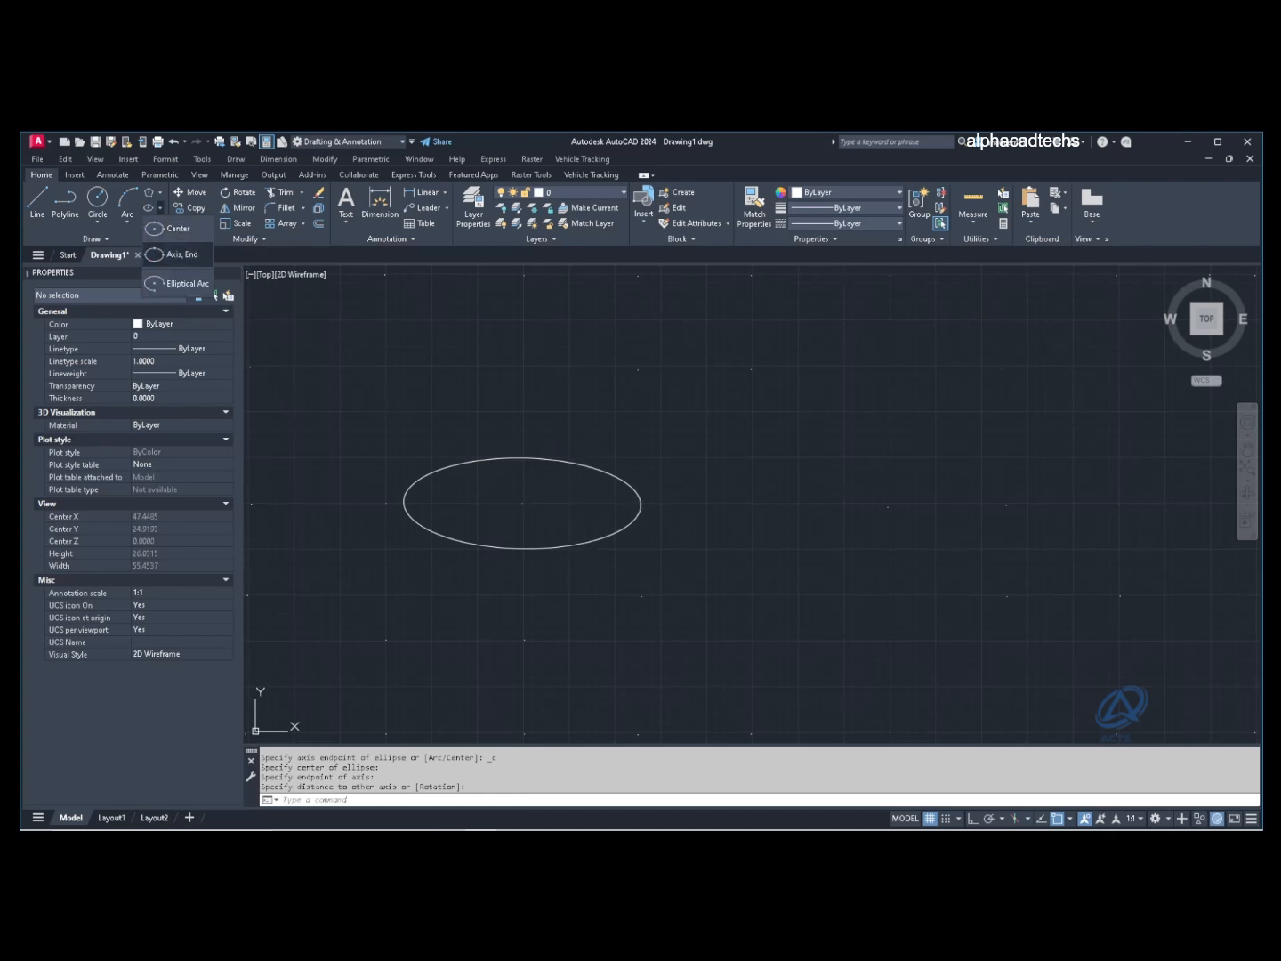
Step: Draw an ellipse from two axis endpoints and a width, standing right of the horizontal one
{"action": "left_click", "coordinate": [178, 255]}
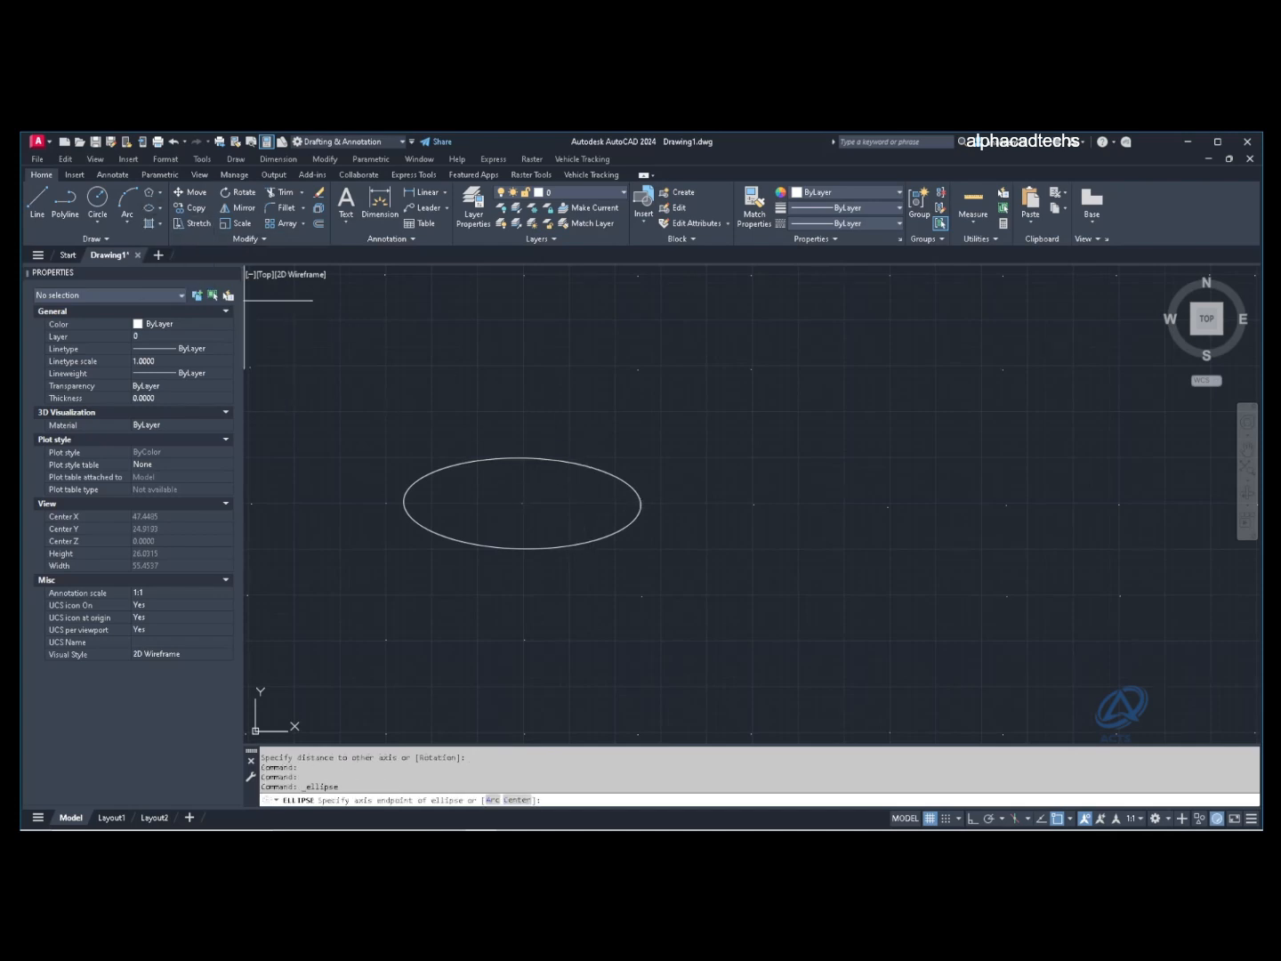
{"action": "left_click", "coordinate": [755, 505]}
{"action": "left_click", "coordinate": [1007, 505]}
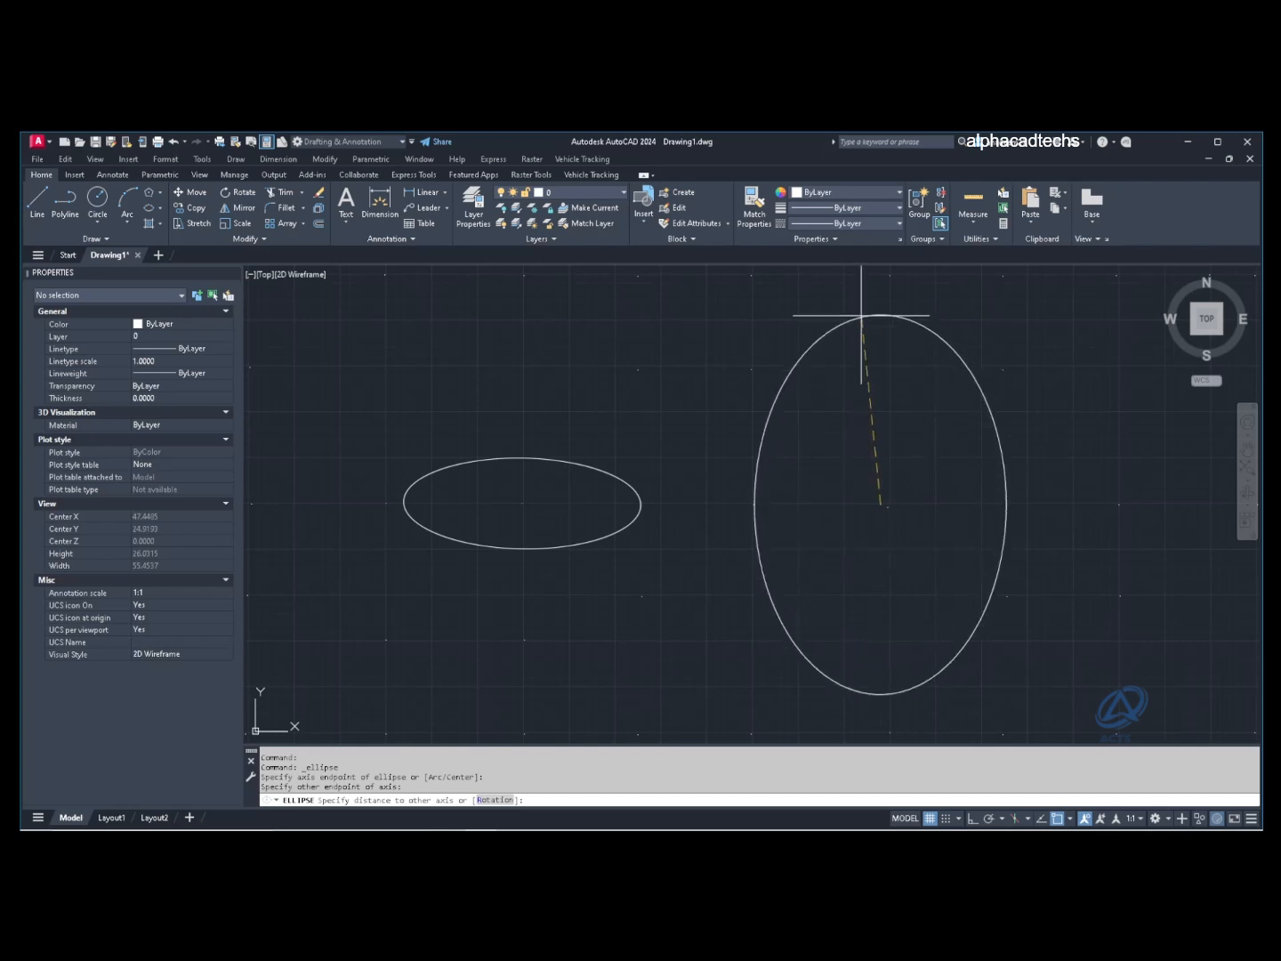
{"action": "left_click", "coordinate": [859, 300]}
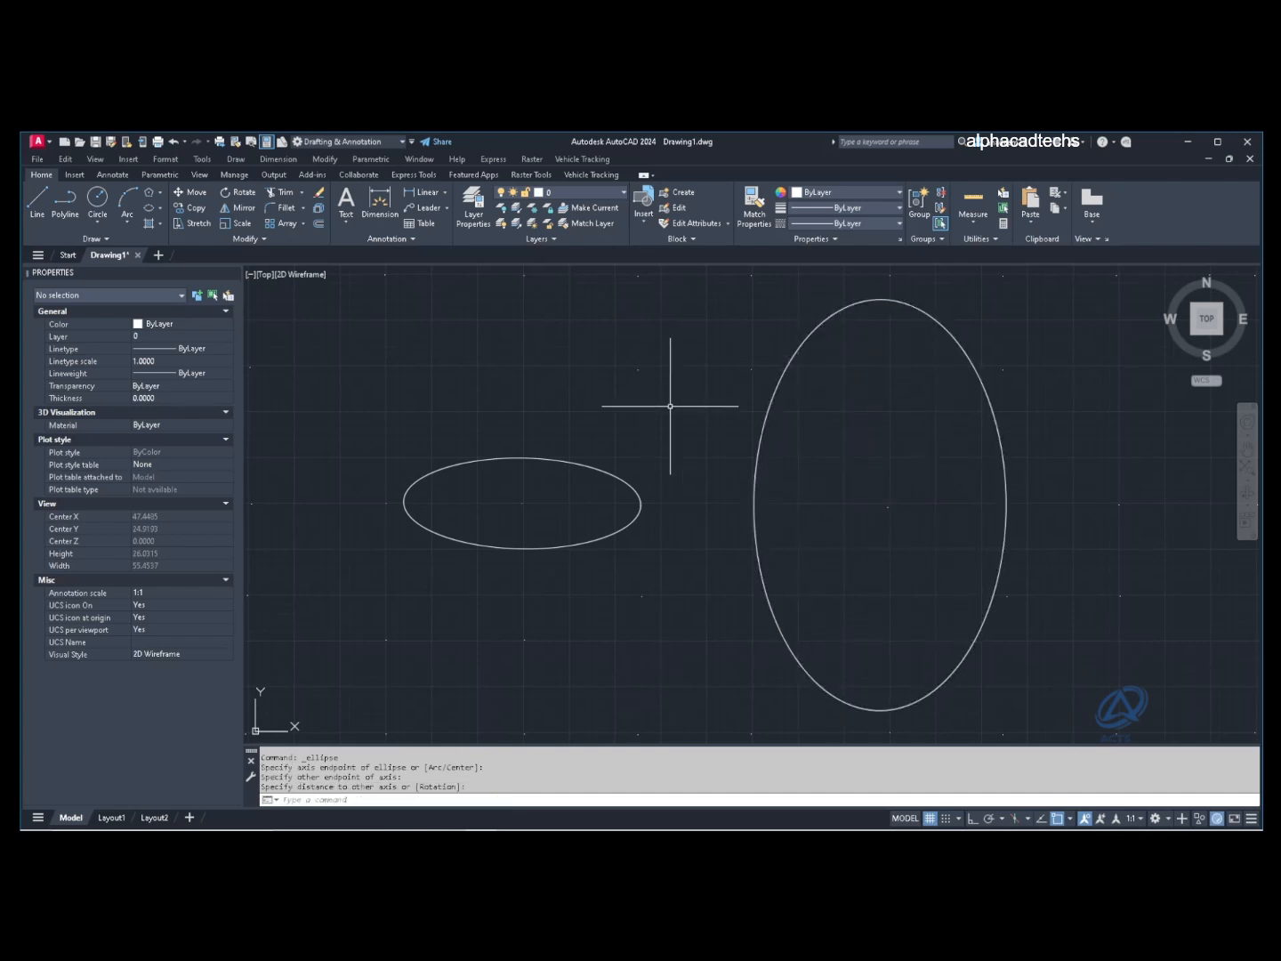
{"action": "left_click", "coordinate": [160, 208]}
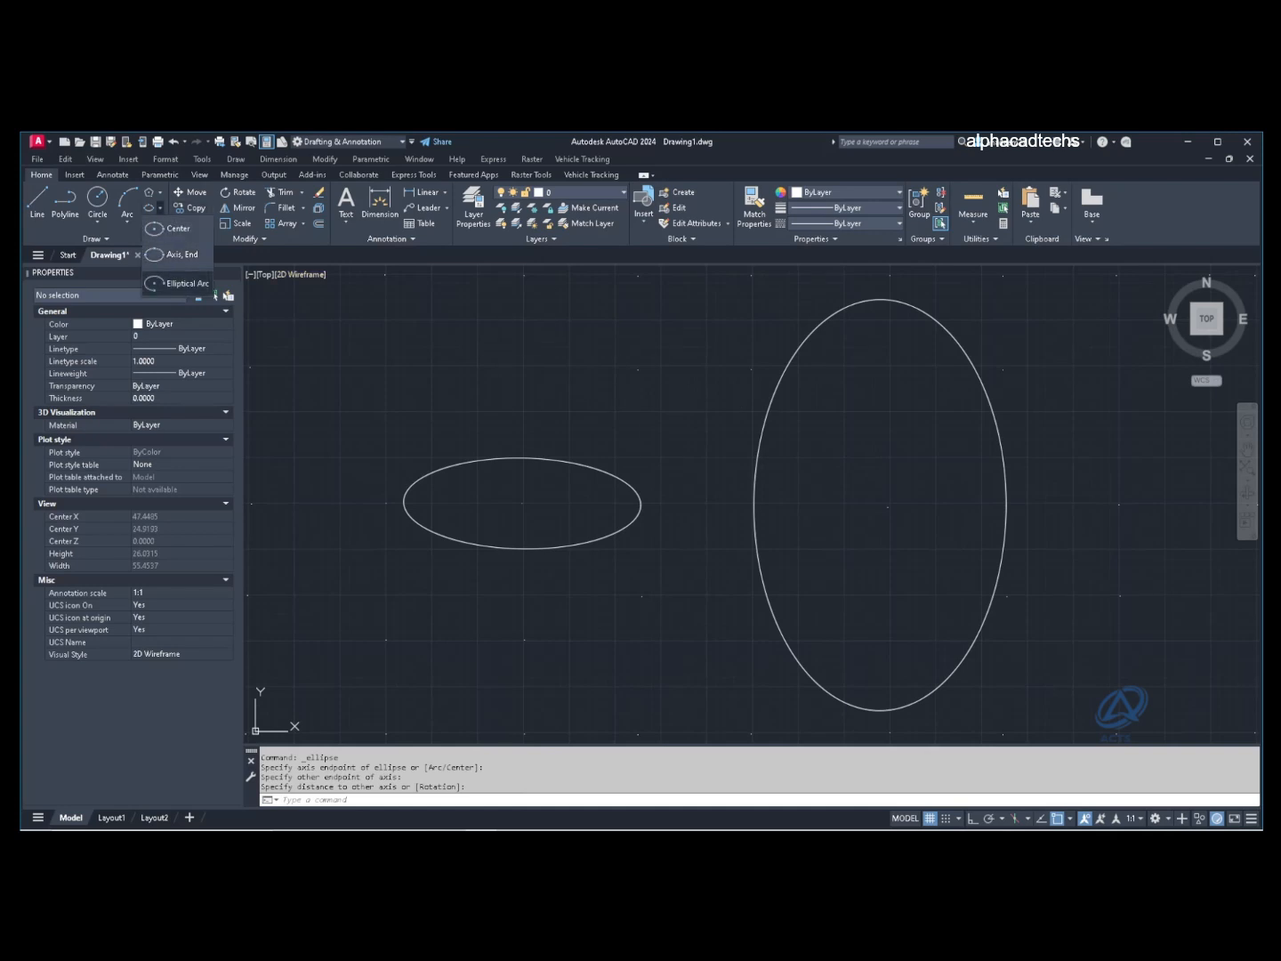
Step: Draw an elliptical arc from the ellipse centre, starting on the right and ending near the bottom
{"action": "left_click", "coordinate": [207, 283]}
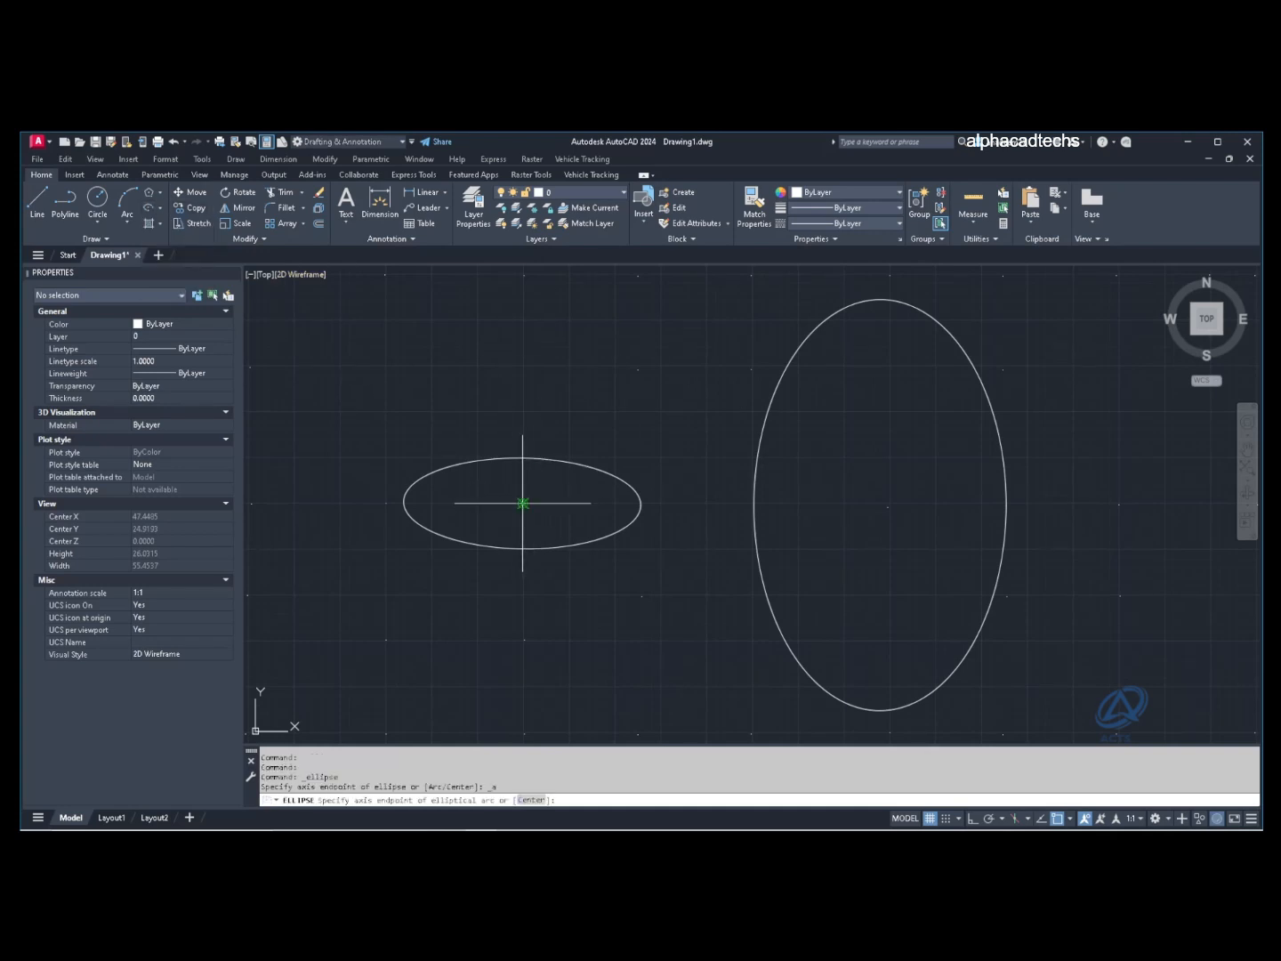
{"action": "left_click", "coordinate": [522, 503]}
{"action": "left_click", "coordinate": [387, 503]}
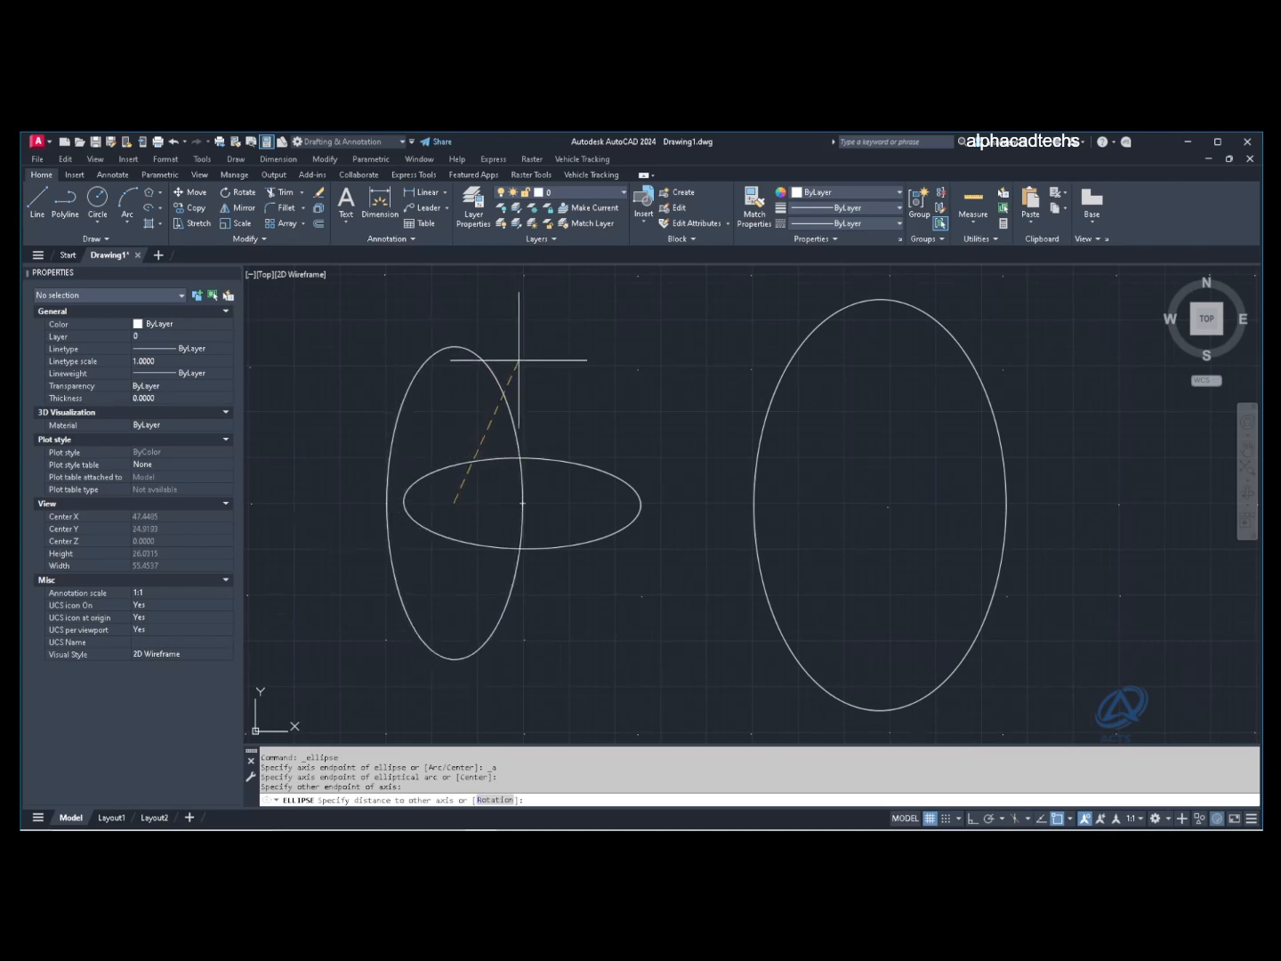
{"action": "left_click", "coordinate": [516, 358]}
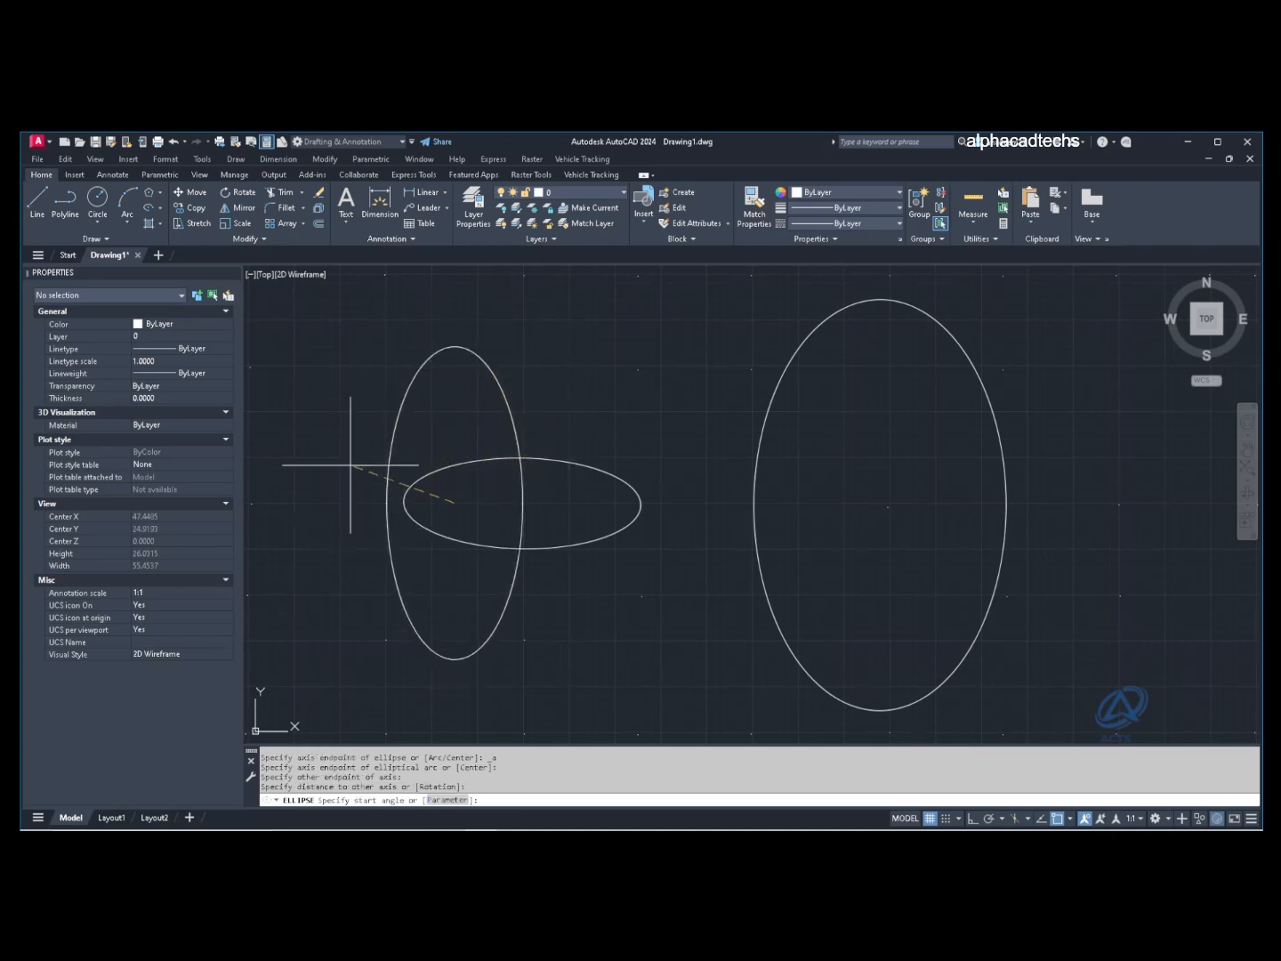
{"action": "left_click", "coordinate": [578, 511]}
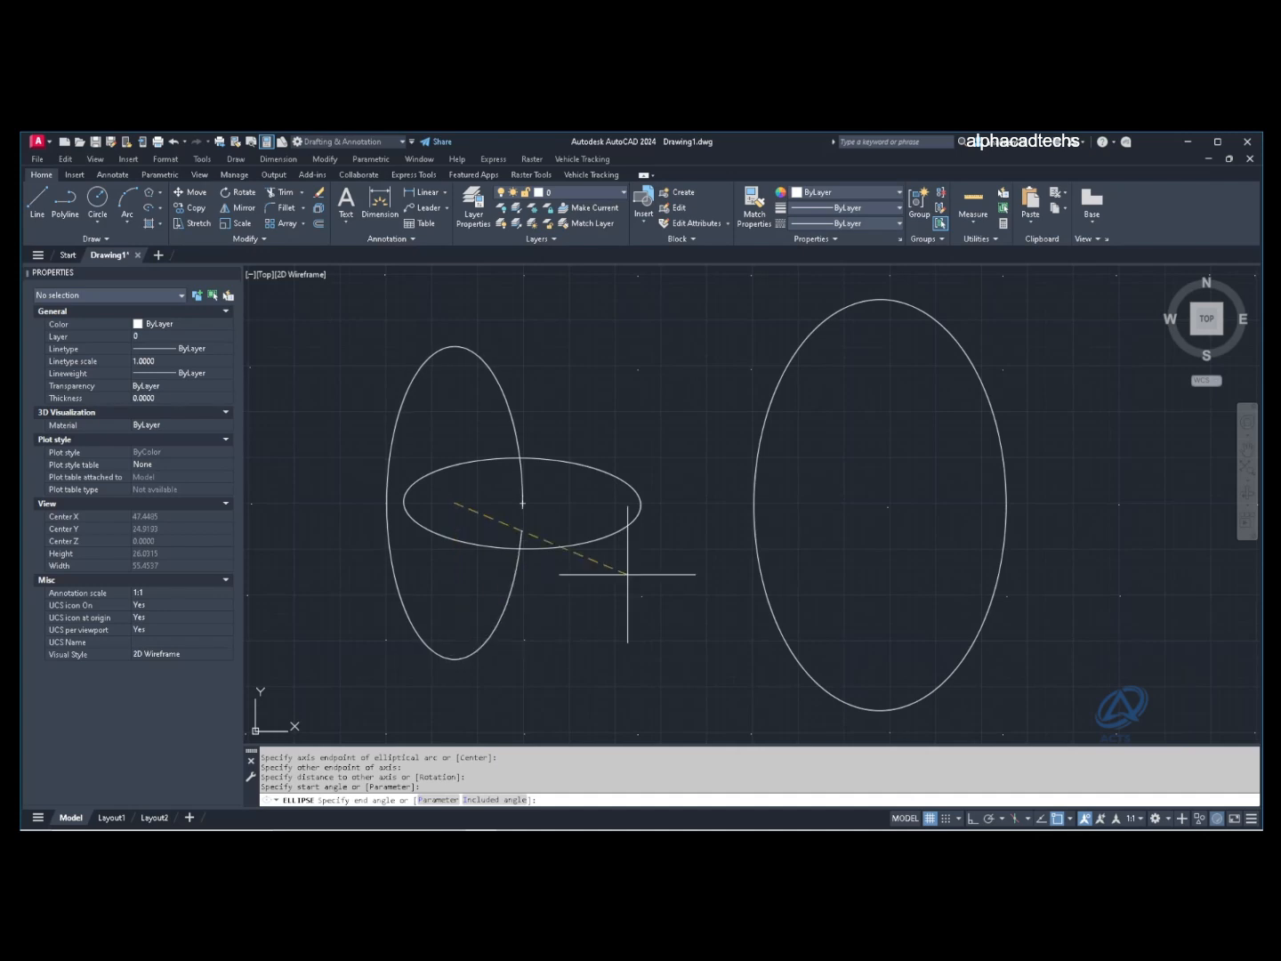
{"action": "left_click", "coordinate": [456, 686]}
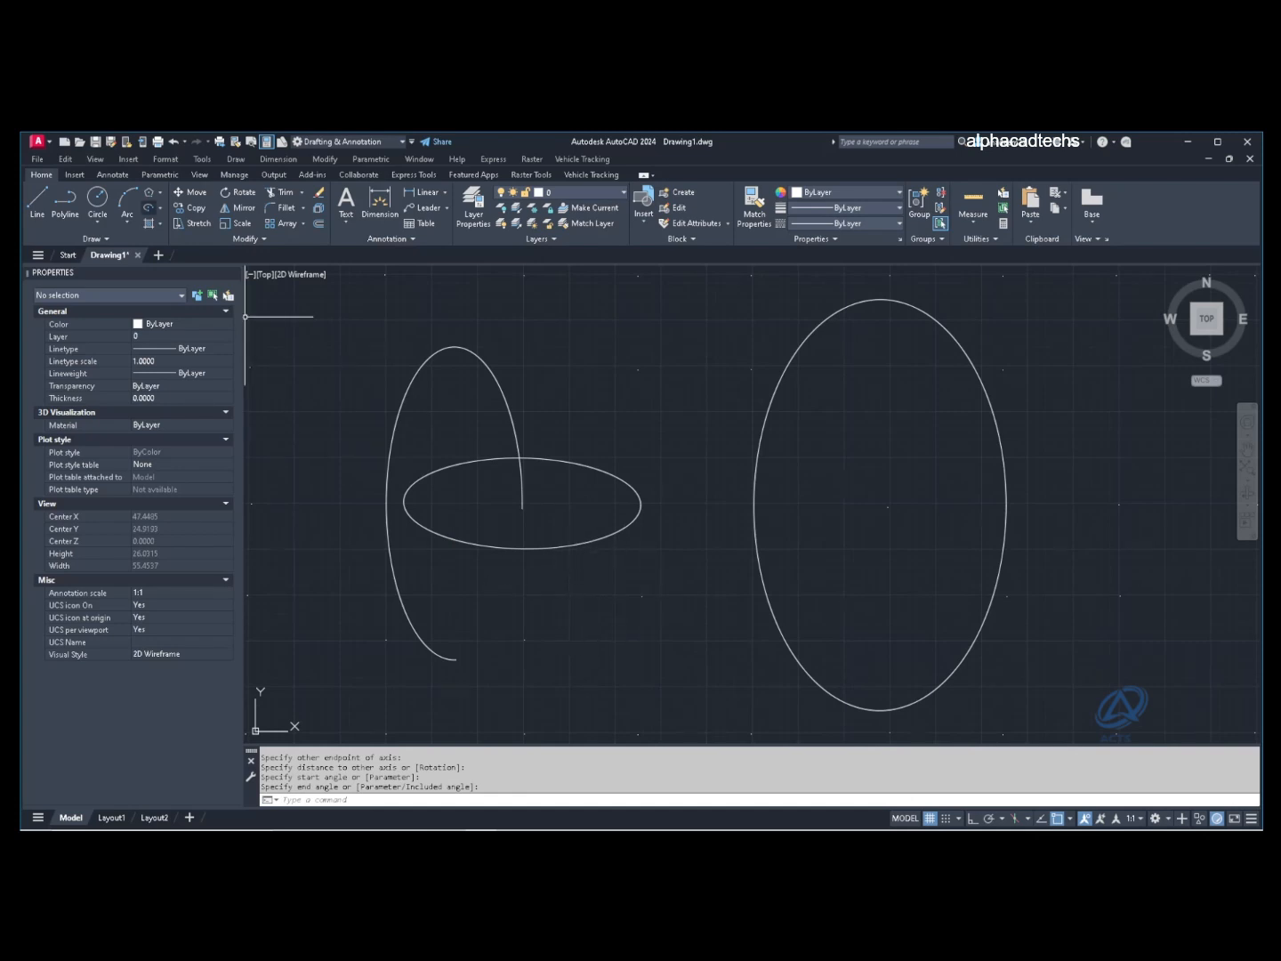
{"action": "left_click", "coordinate": [158, 207]}
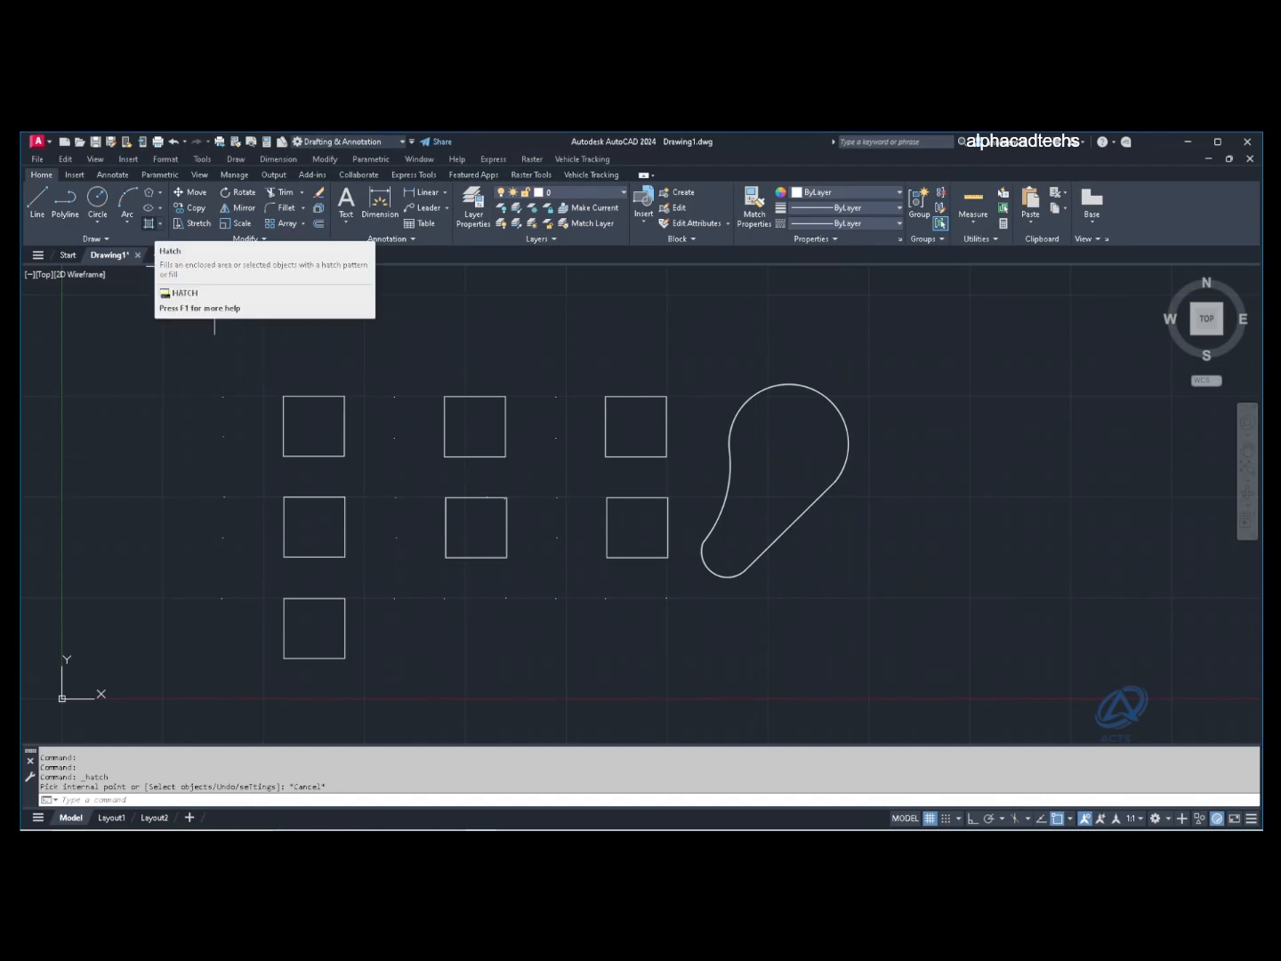
Step: Hatch the top-left square and change its pattern to ANSI31
{"action": "left_click", "coordinate": [149, 222]}
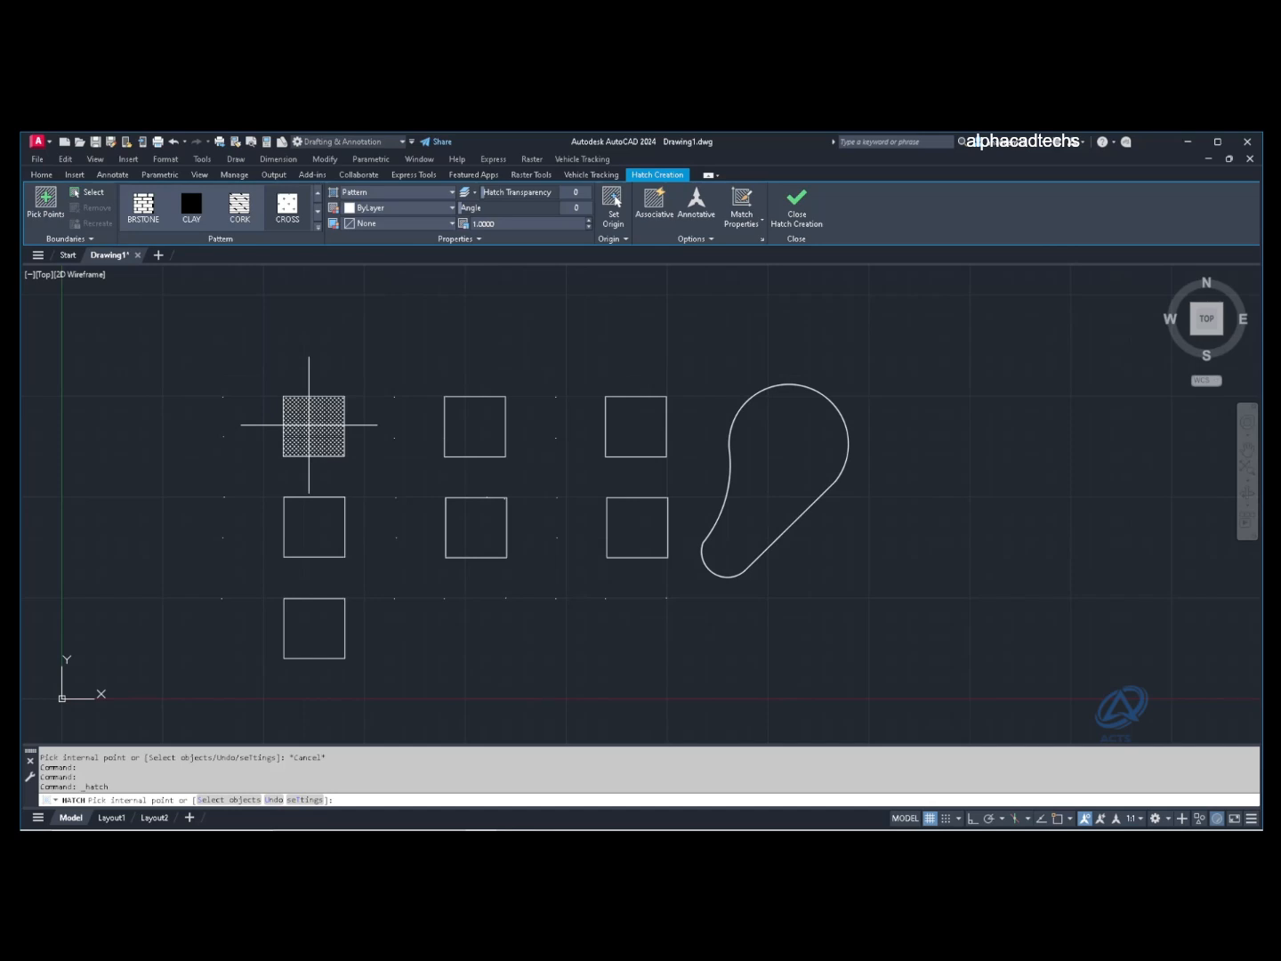
{"action": "left_click", "coordinate": [308, 424]}
{"action": "key", "text": "Return"}
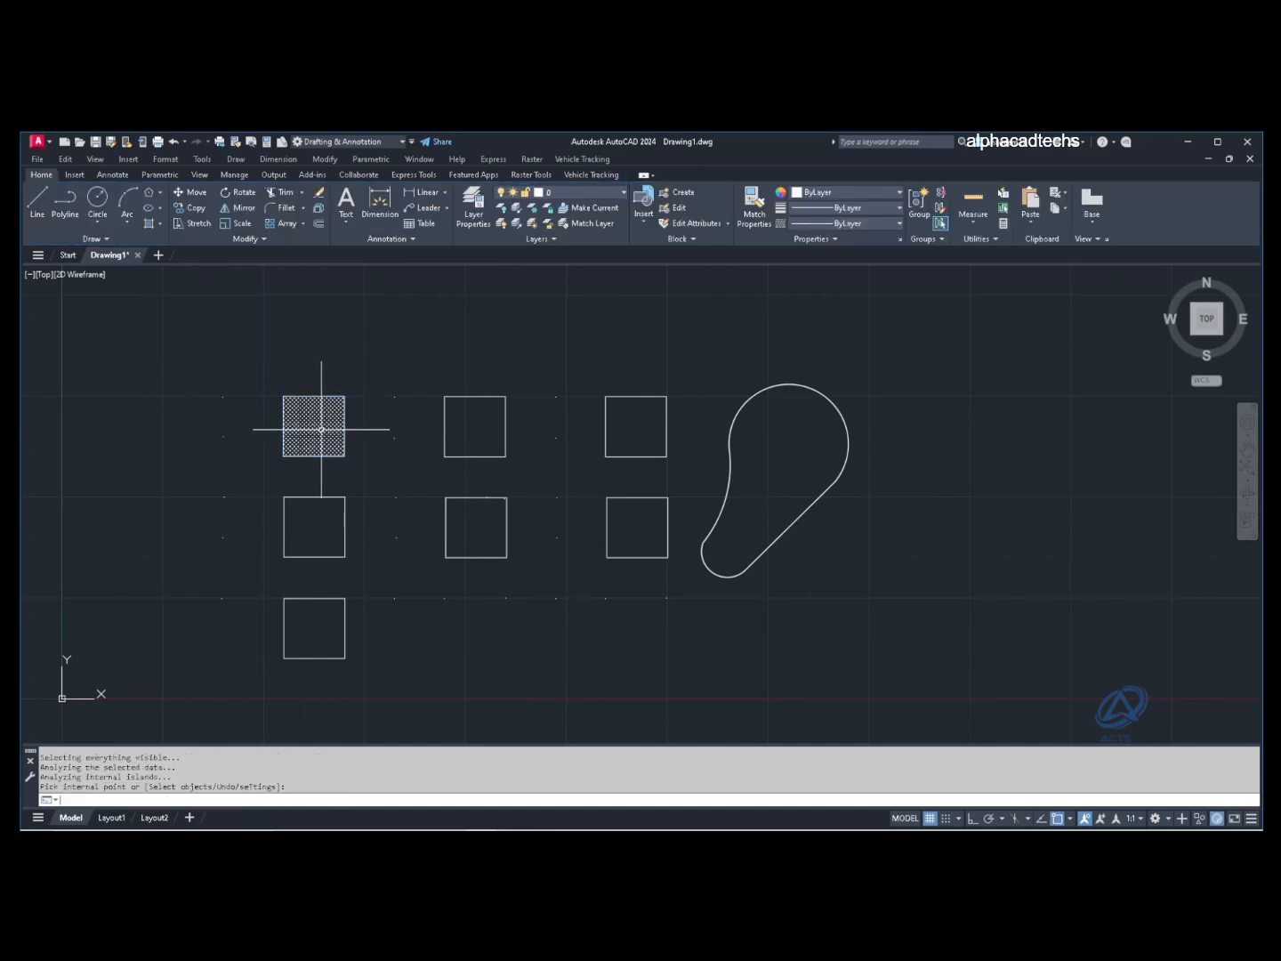
{"action": "left_click", "coordinate": [315, 425]}
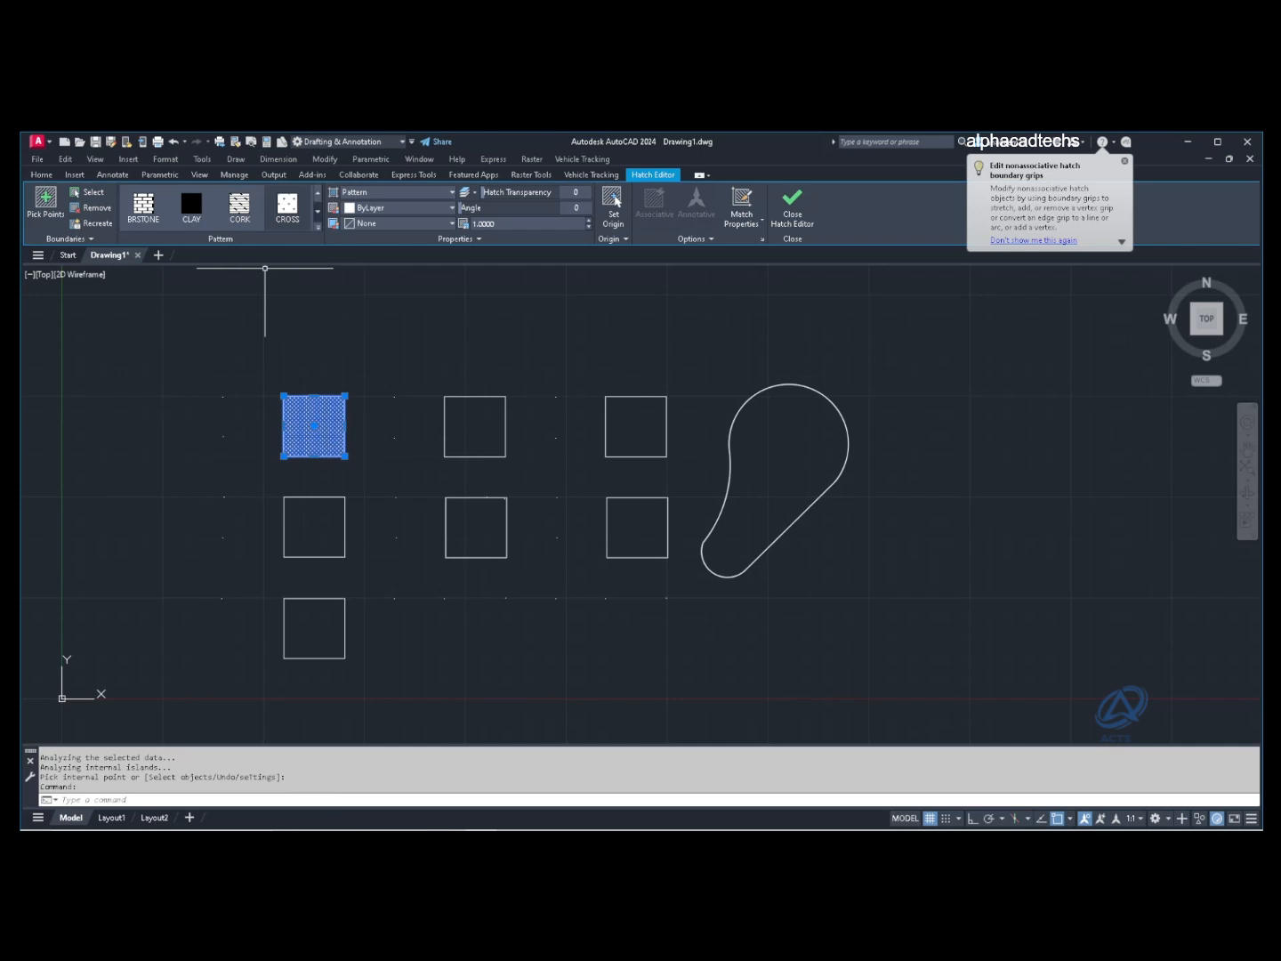
{"action": "left_click", "coordinate": [317, 212]}
{"action": "left_click", "coordinate": [317, 227]}
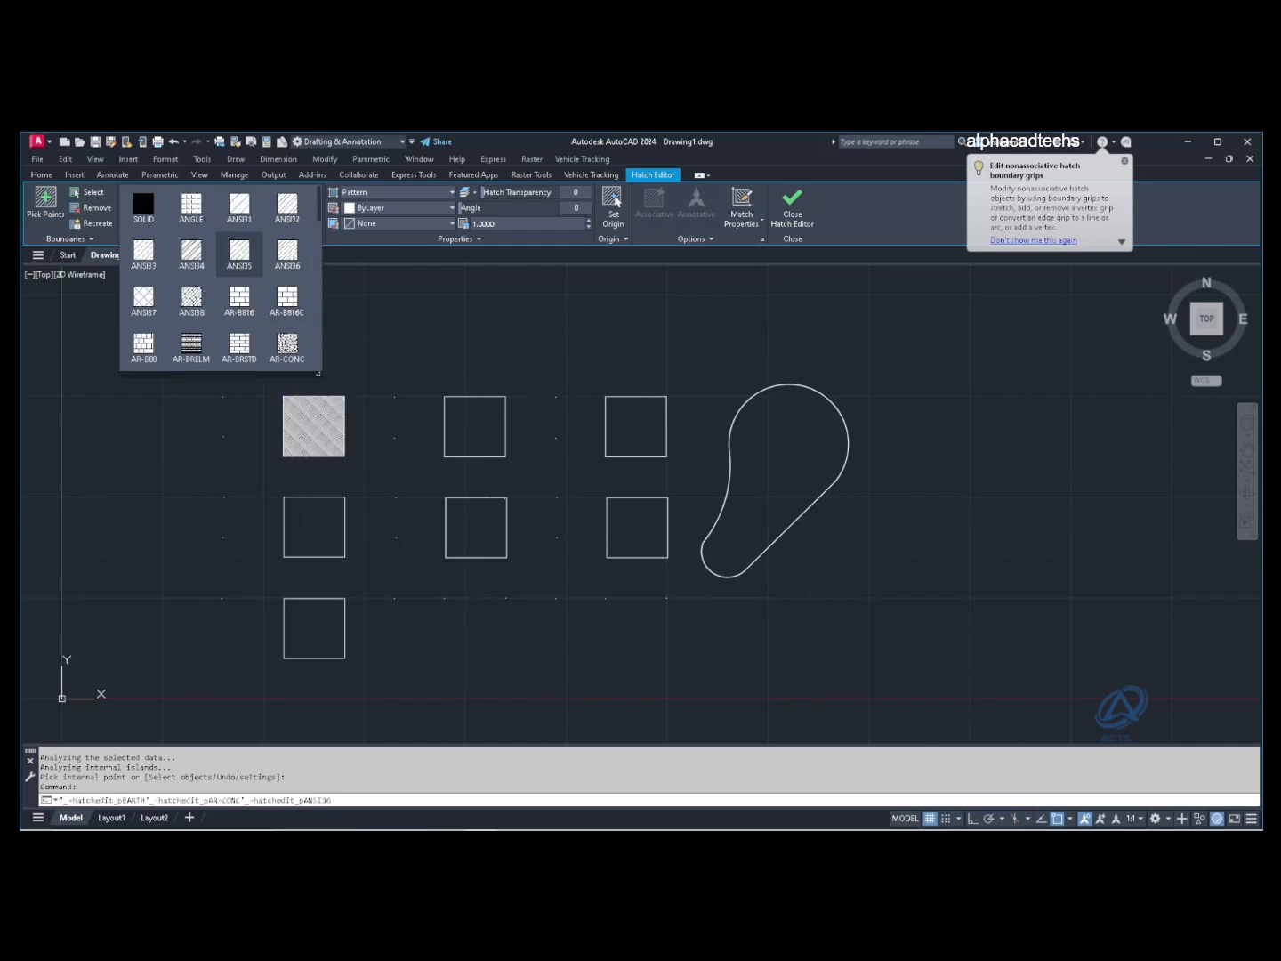
{"action": "left_click", "coordinate": [239, 206]}
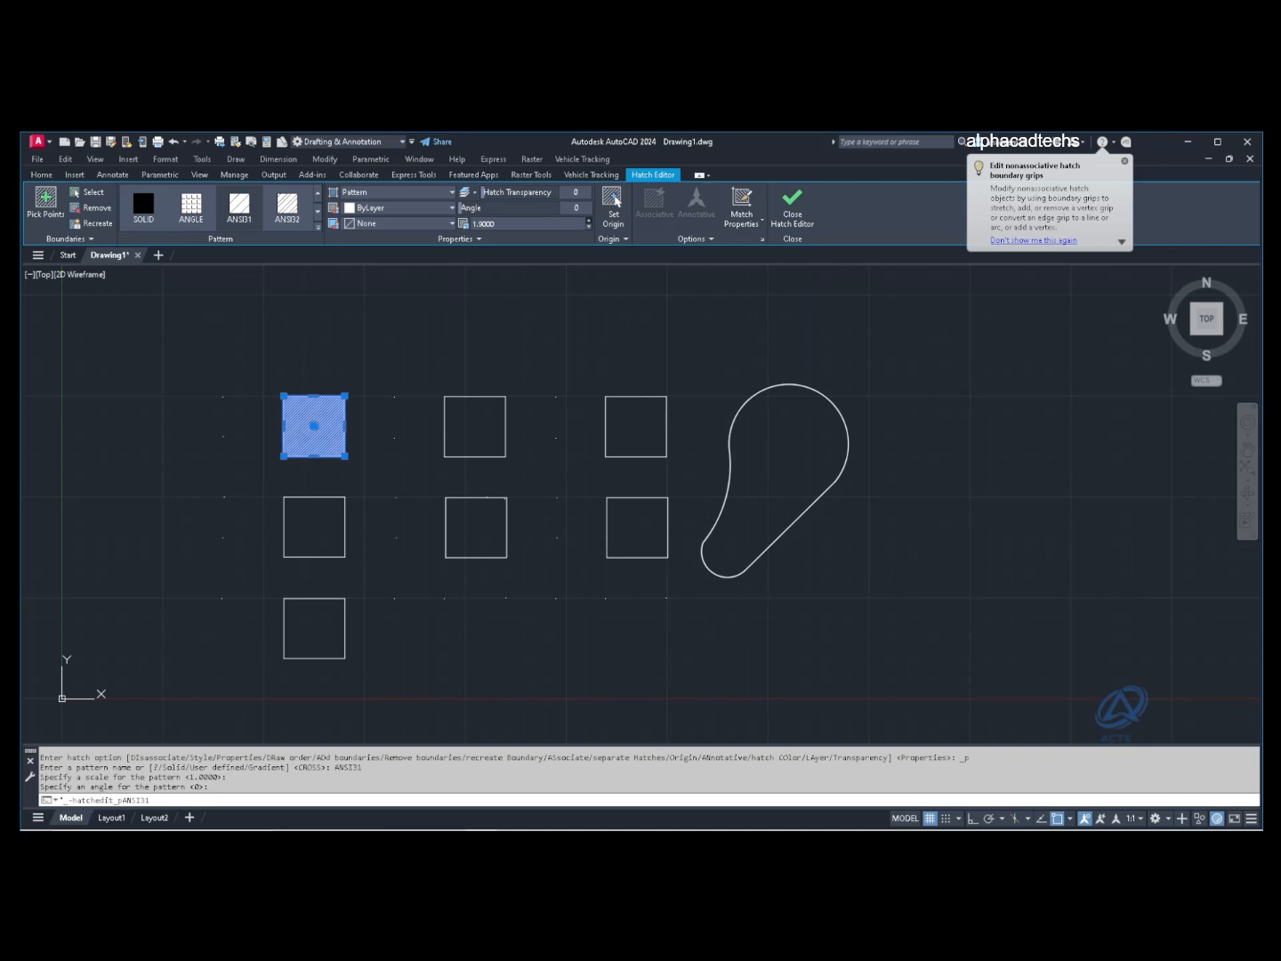
Step: Raise the ANSI31 hatch scale to 5.4, flip its angle, and add slight transparency
{"action": "left_click", "coordinate": [589, 221]}
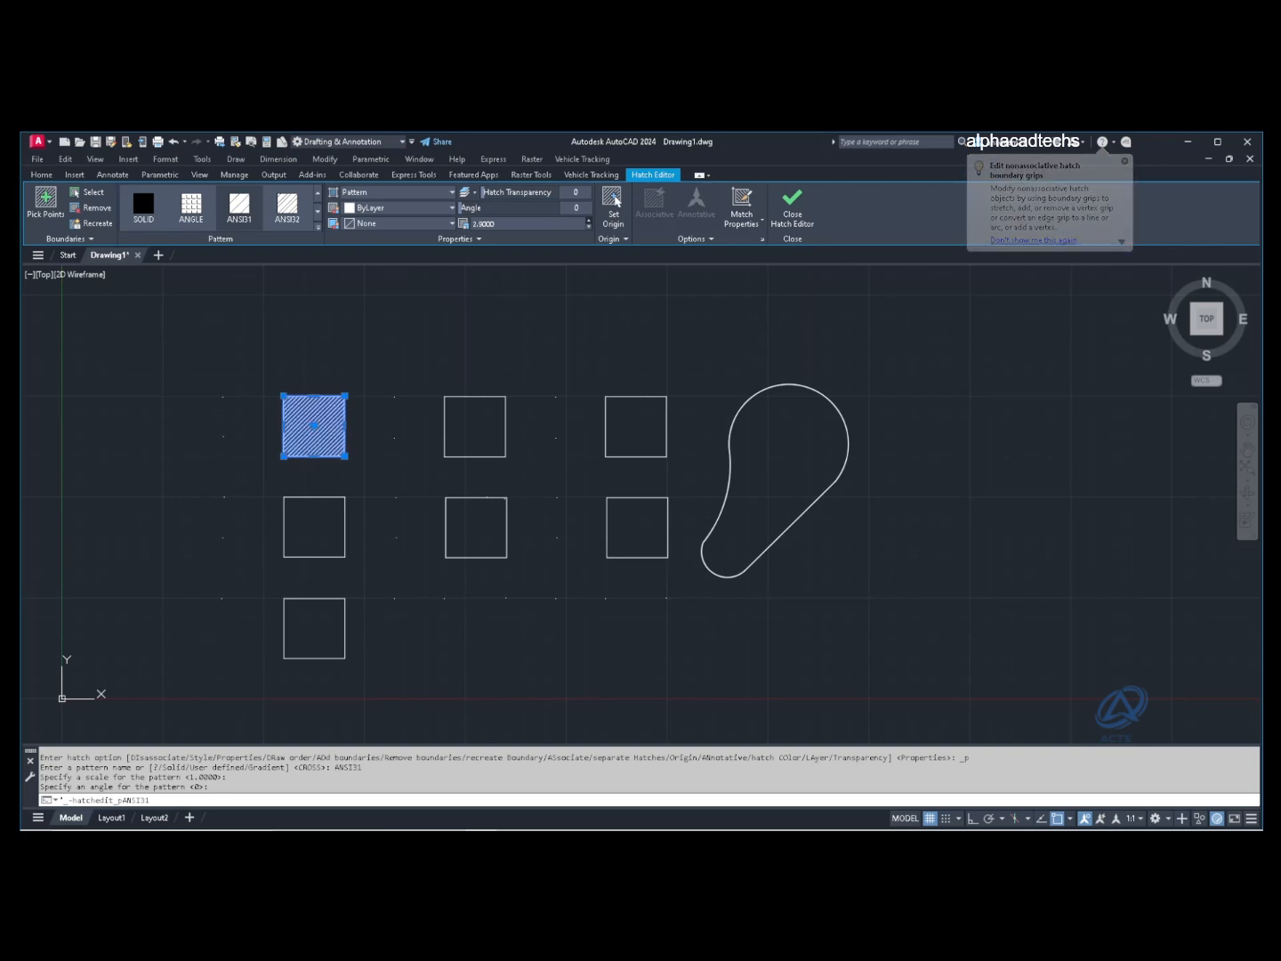
{"action": "left_click", "coordinate": [589, 221]}
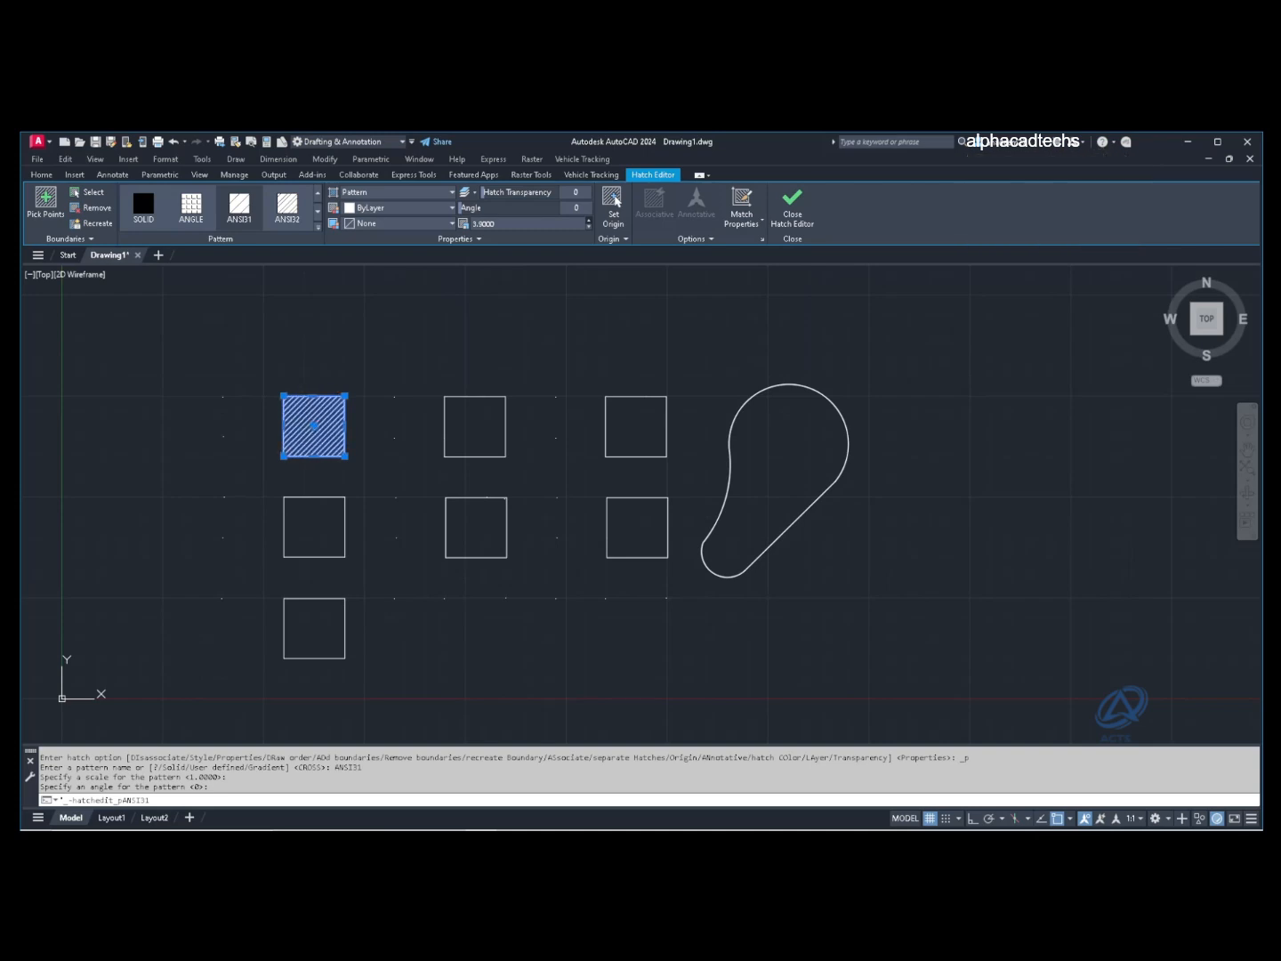
{"action": "left_click", "coordinate": [589, 221]}
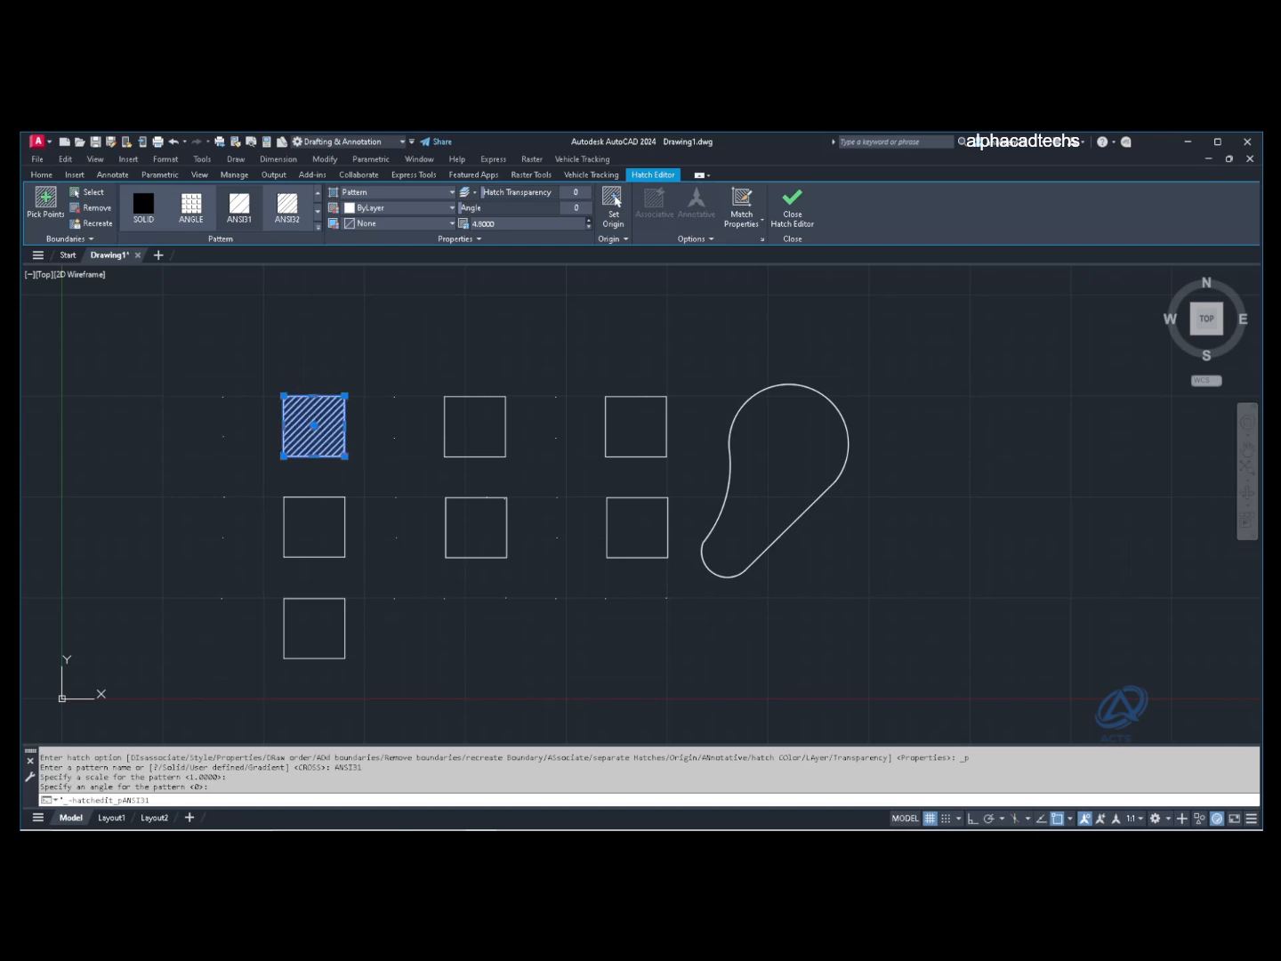
{"action": "left_click", "coordinate": [589, 221]}
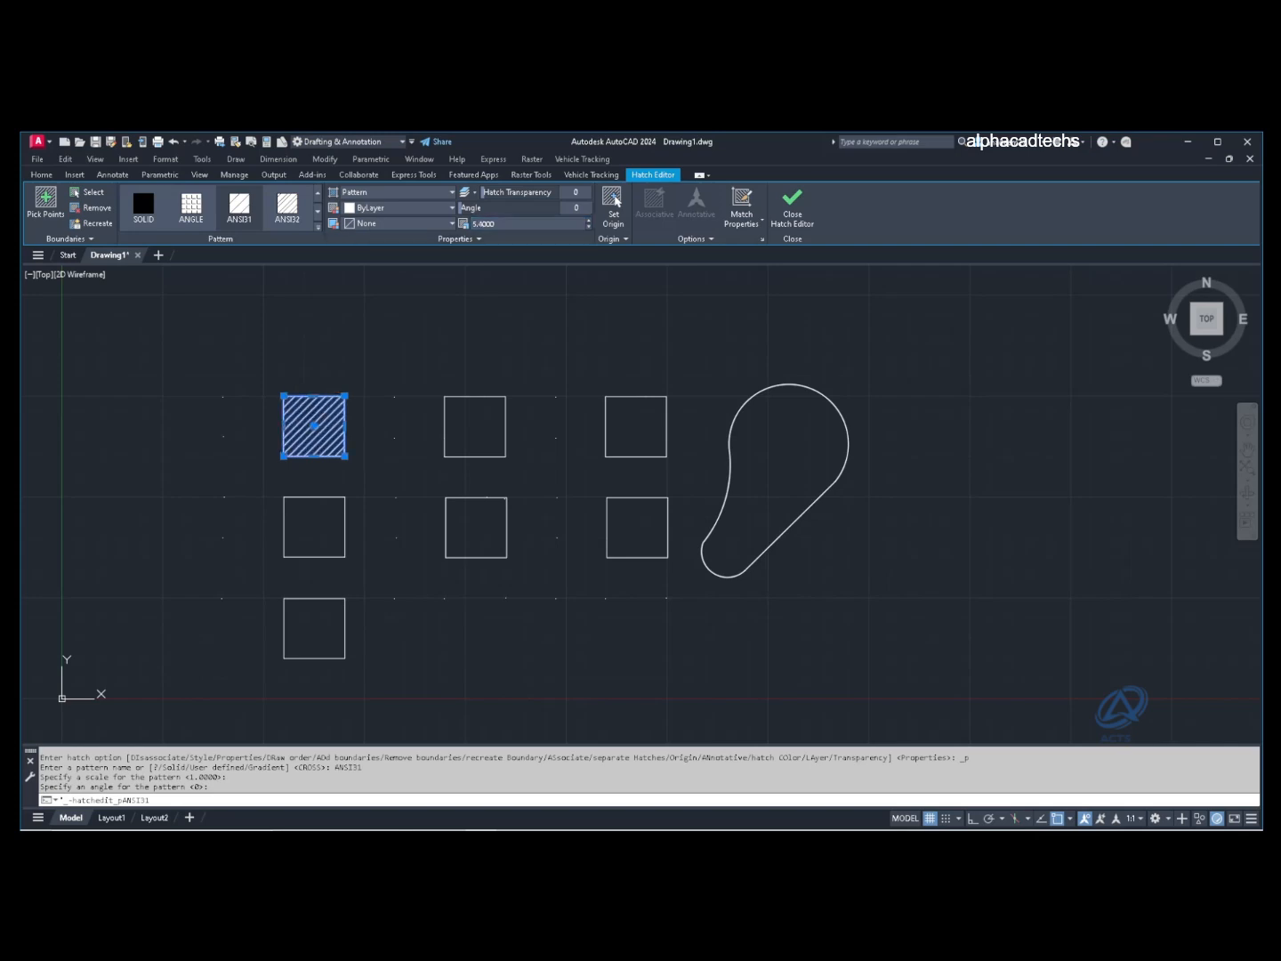
{"action": "left_click_drag", "start_coordinate": [460, 208], "coordinate": [481, 208]}
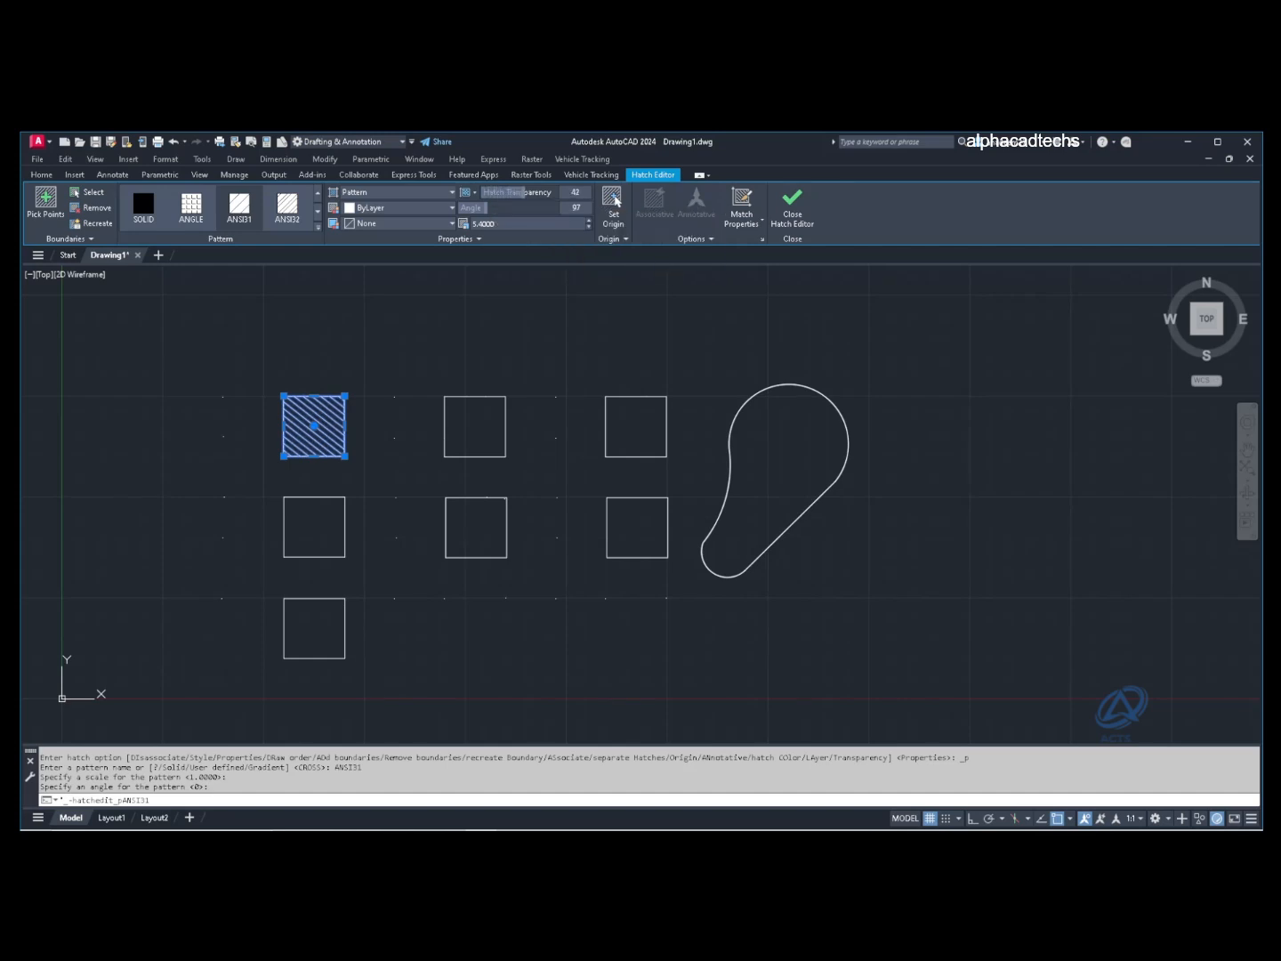
{"action": "left_click_drag", "start_coordinate": [508, 192], "coordinate": [527, 192]}
{"action": "key", "text": "Escape"}
{"action": "left_click", "coordinate": [318, 424]}
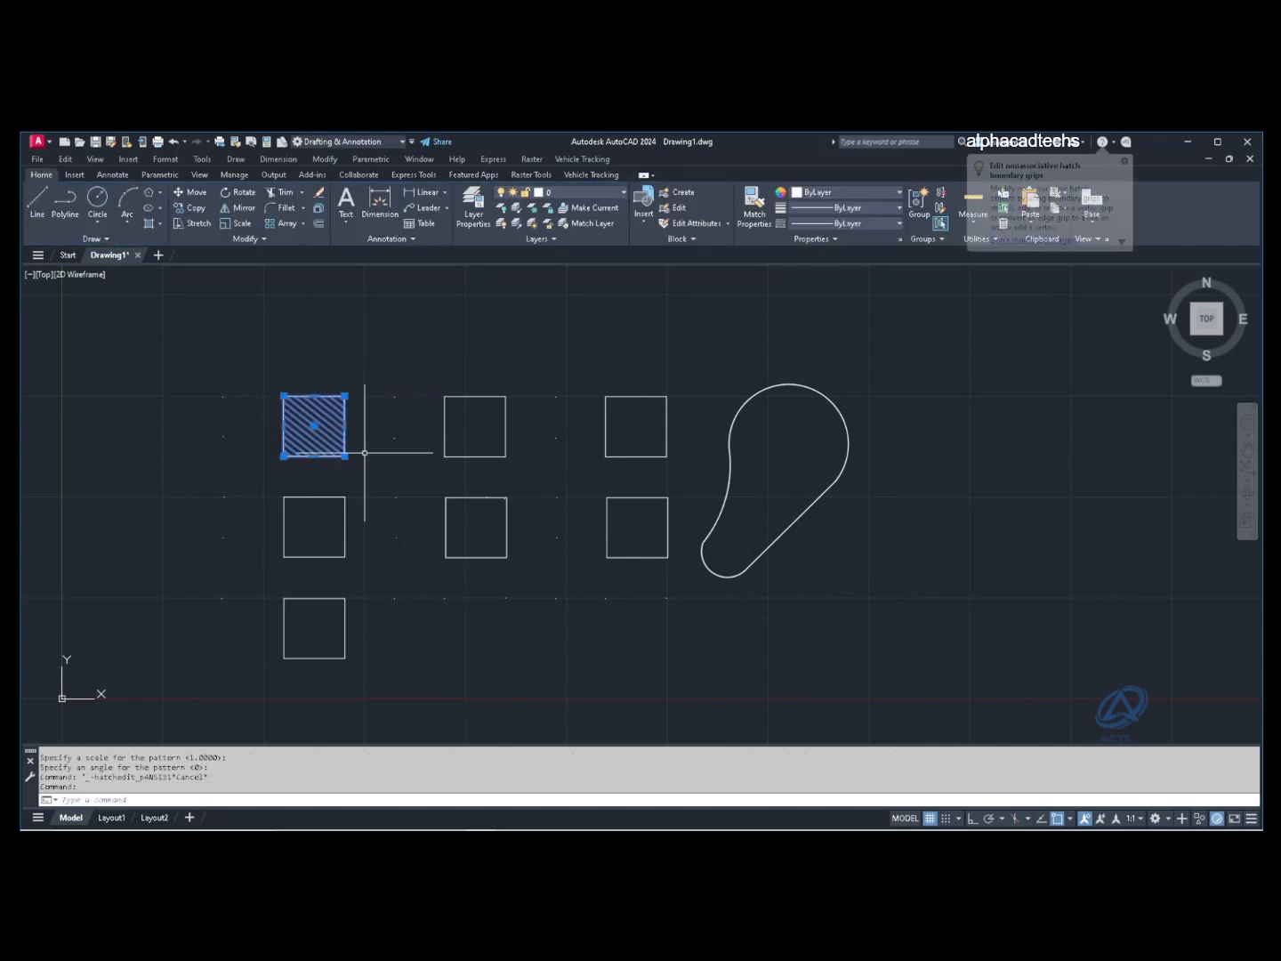
Step: Pan to frame the squares and hatch the top-middle square using the H command
{"action": "key", "text": "Escape"}
{"action": "scroll", "coordinate": [320, 423], "scroll_direction": "up", "scroll_amount": 5}
{"action": "scroll", "coordinate": [347, 419], "scroll_direction": "down", "scroll_amount": 2}
{"action": "middle_click_drag", "start_coordinate": [372, 393], "coordinate": [349, 456]}
{"action": "scroll", "coordinate": [342, 443], "scroll_direction": "up", "scroll_amount": 2}
{"action": "scroll", "coordinate": [342, 443], "scroll_direction": "down", "scroll_amount": 4}
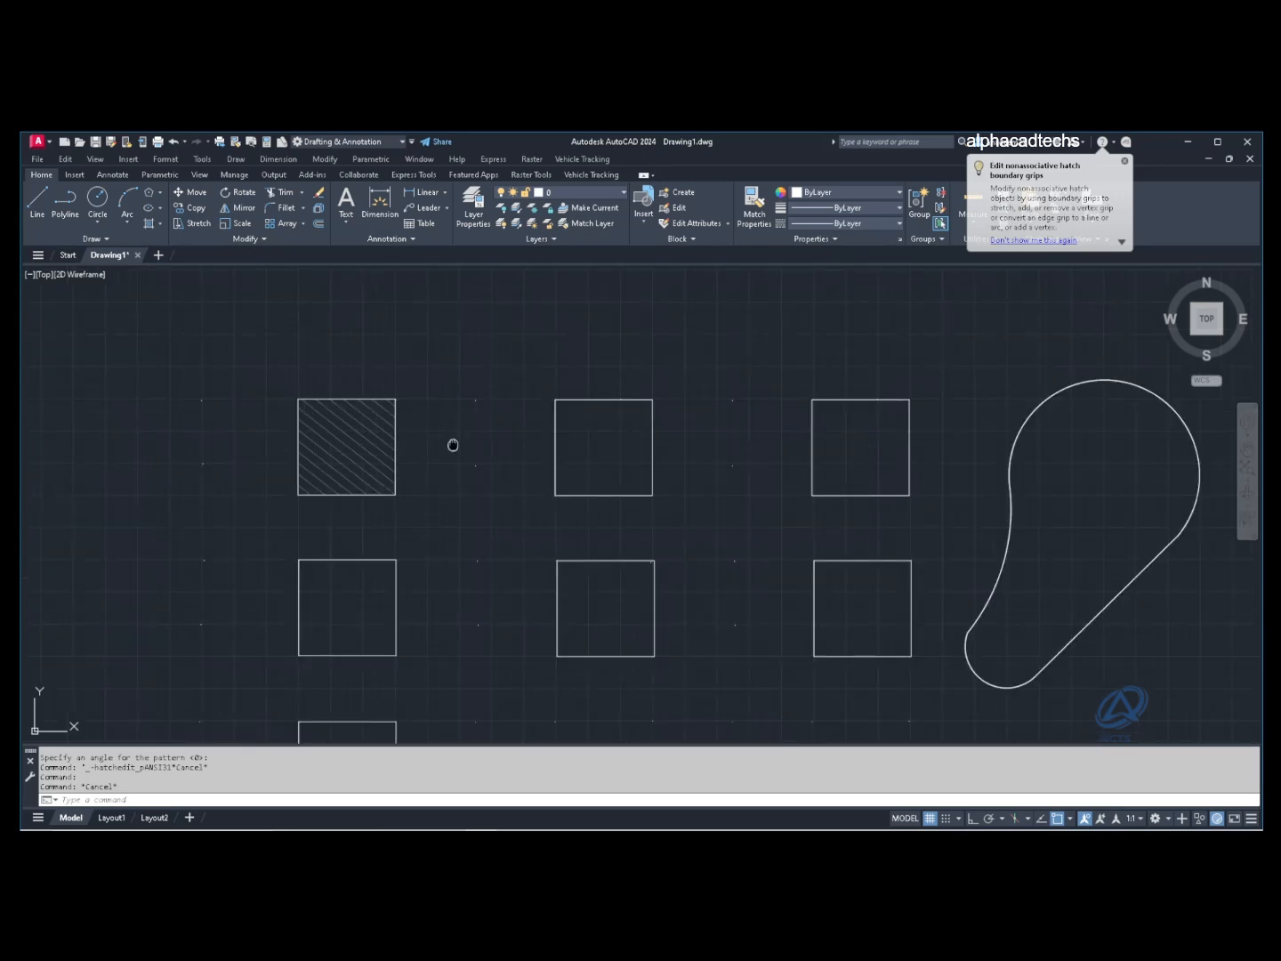
{"action": "middle_click_drag", "start_coordinate": [452, 443], "coordinate": [343, 424]}
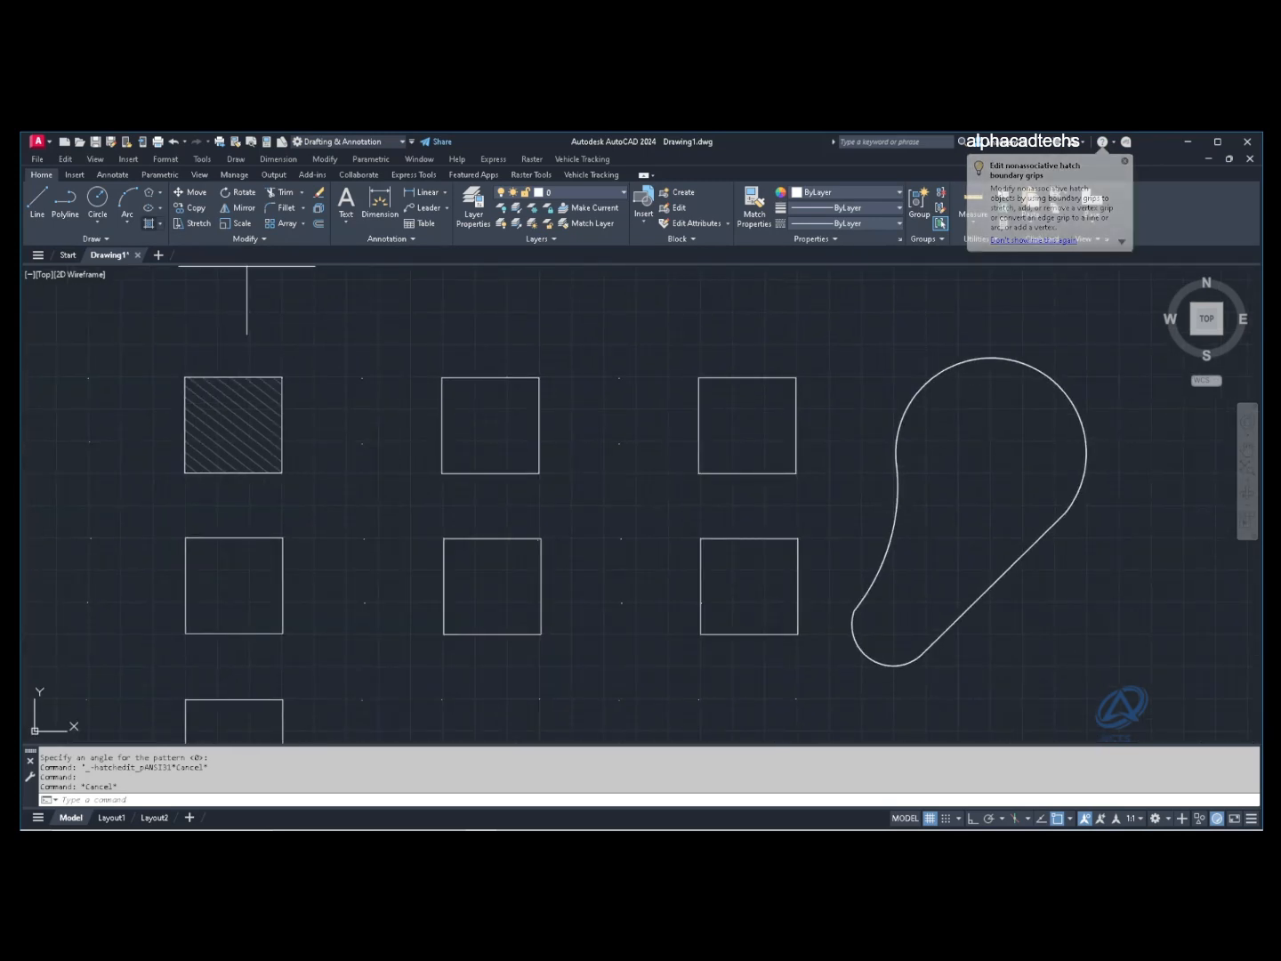
{"action": "type", "text": "h"}
{"action": "key", "text": "Return"}
{"action": "left_click", "coordinate": [509, 405]}
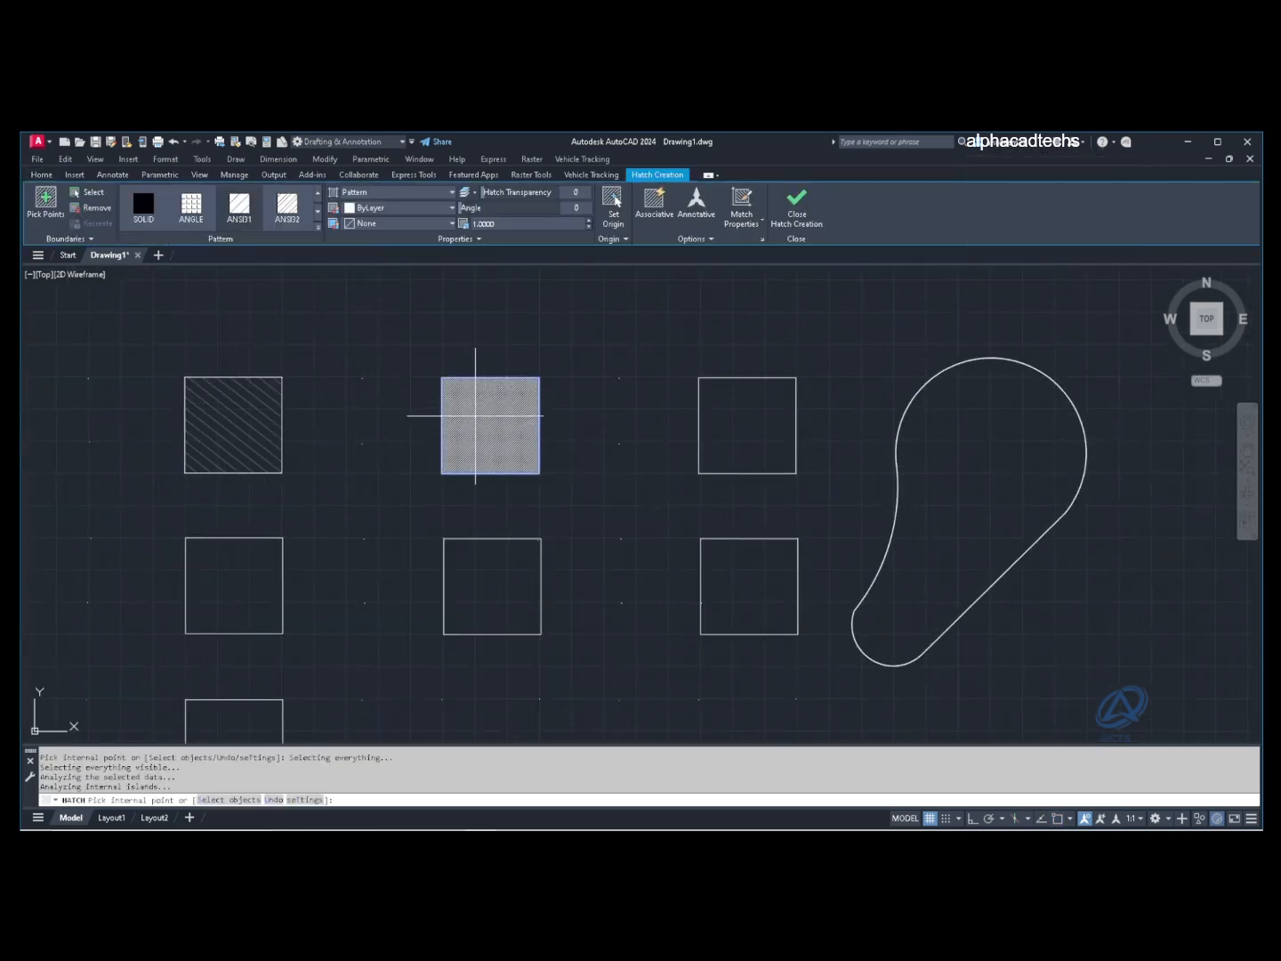
{"action": "key", "text": "Return"}
Step: Change the top-middle hatch to the AR-B816 pattern and enlarge its scale to 2.7
{"action": "left_click", "coordinate": [485, 424]}
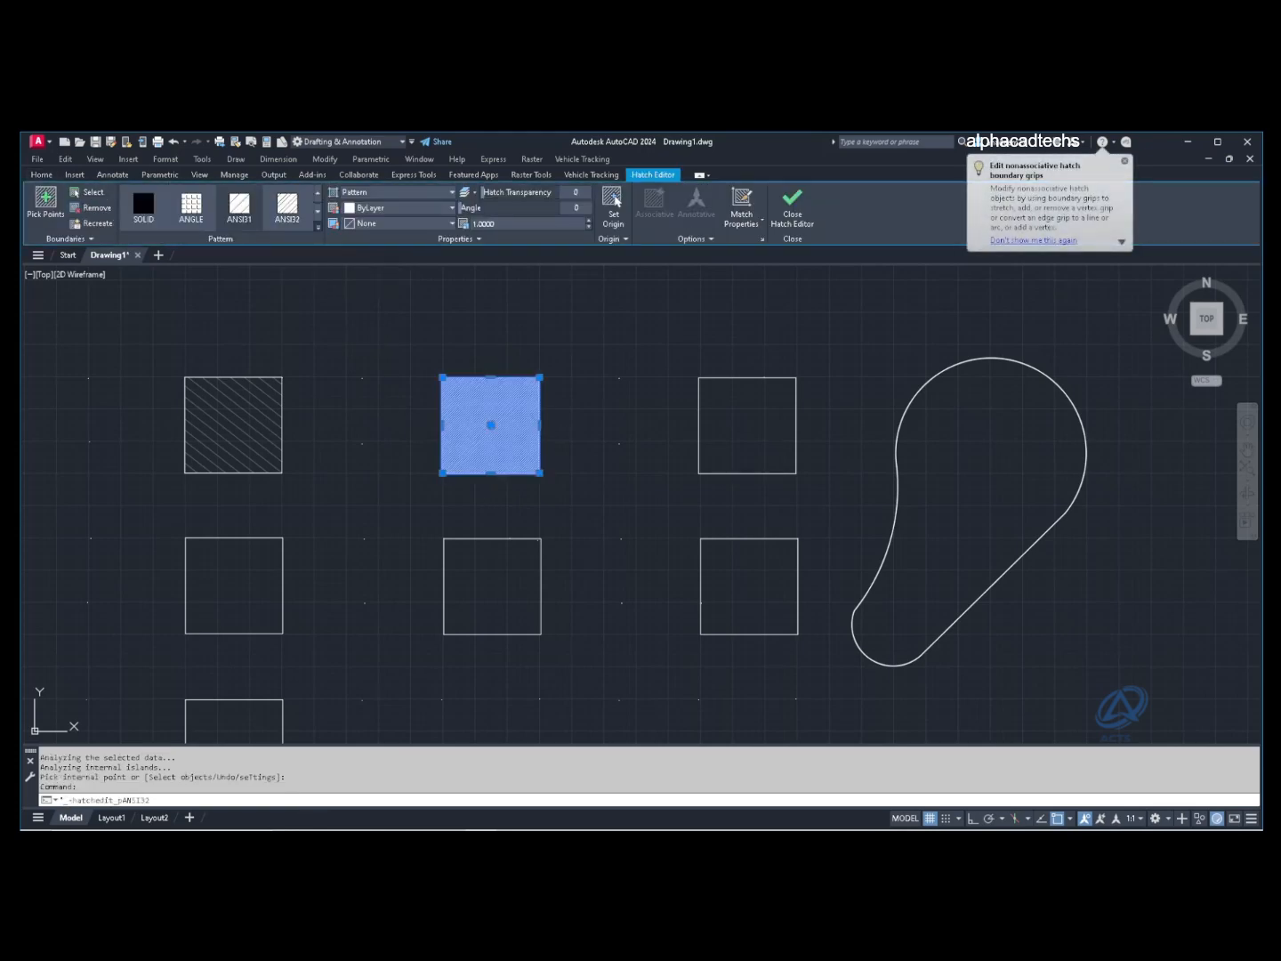
{"action": "left_click", "coordinate": [318, 226]}
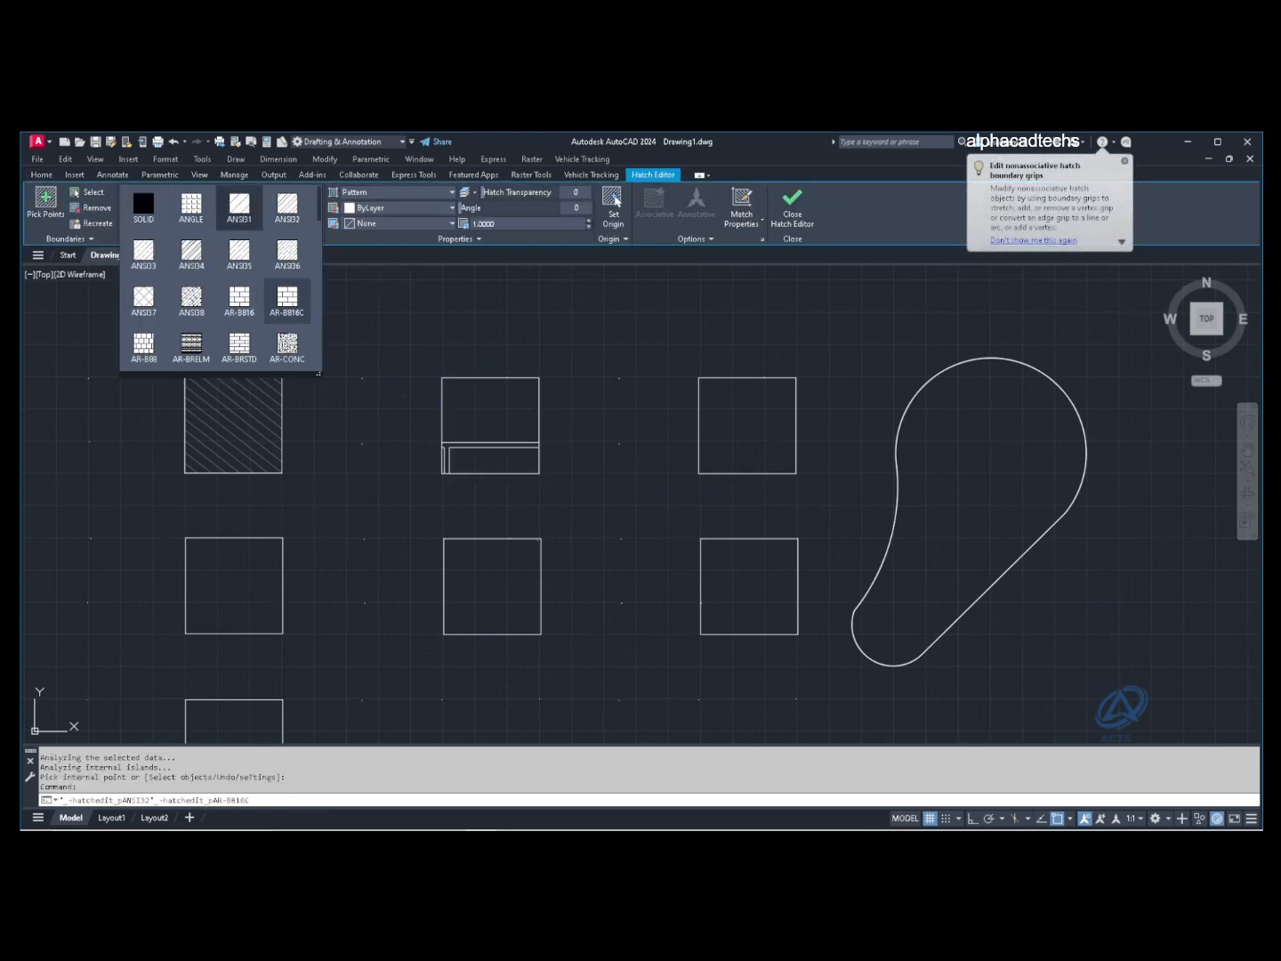
{"action": "left_click", "coordinate": [246, 305]}
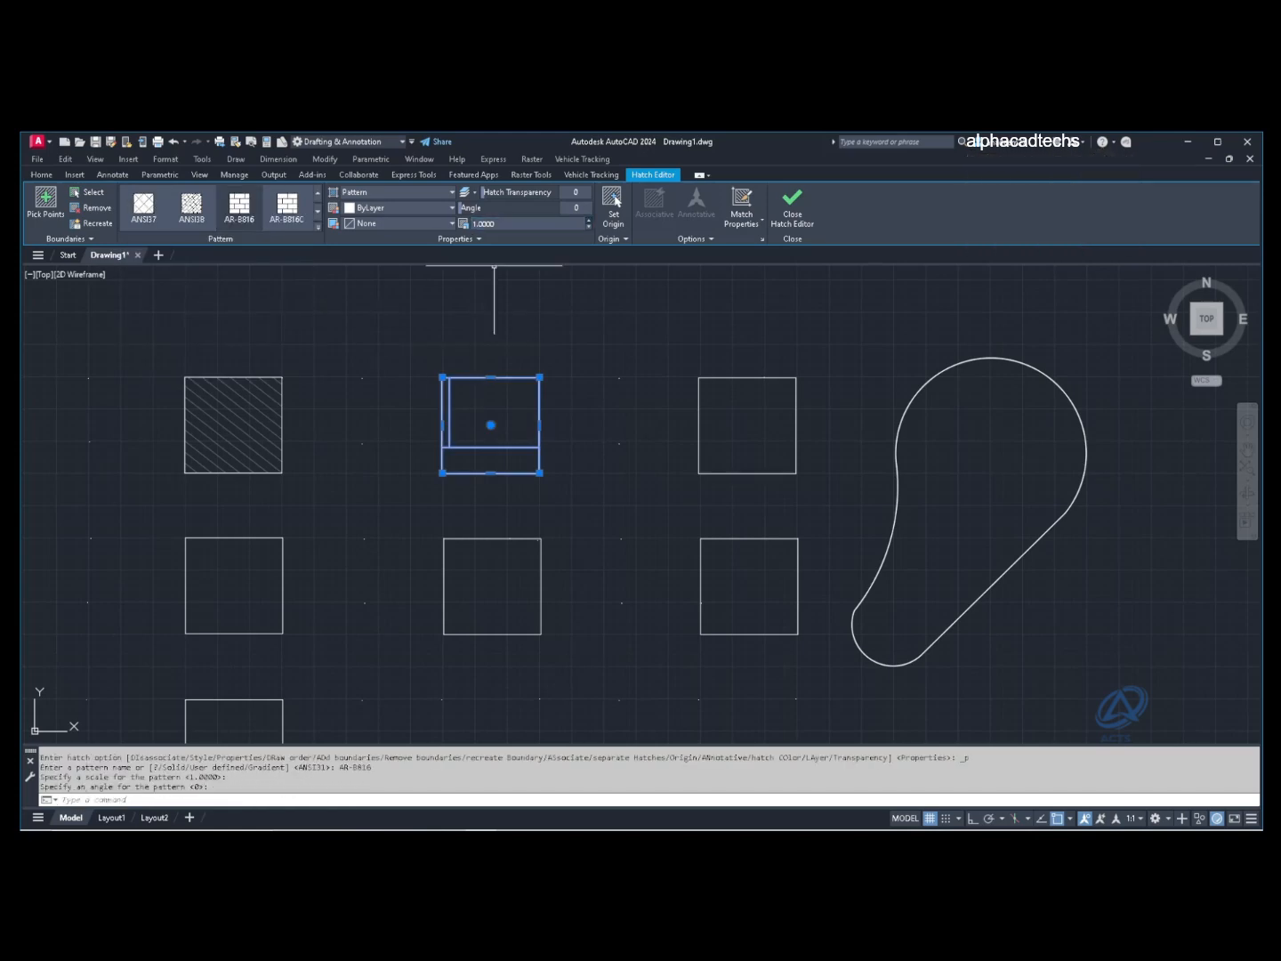
{"action": "left_click", "coordinate": [588, 220]}
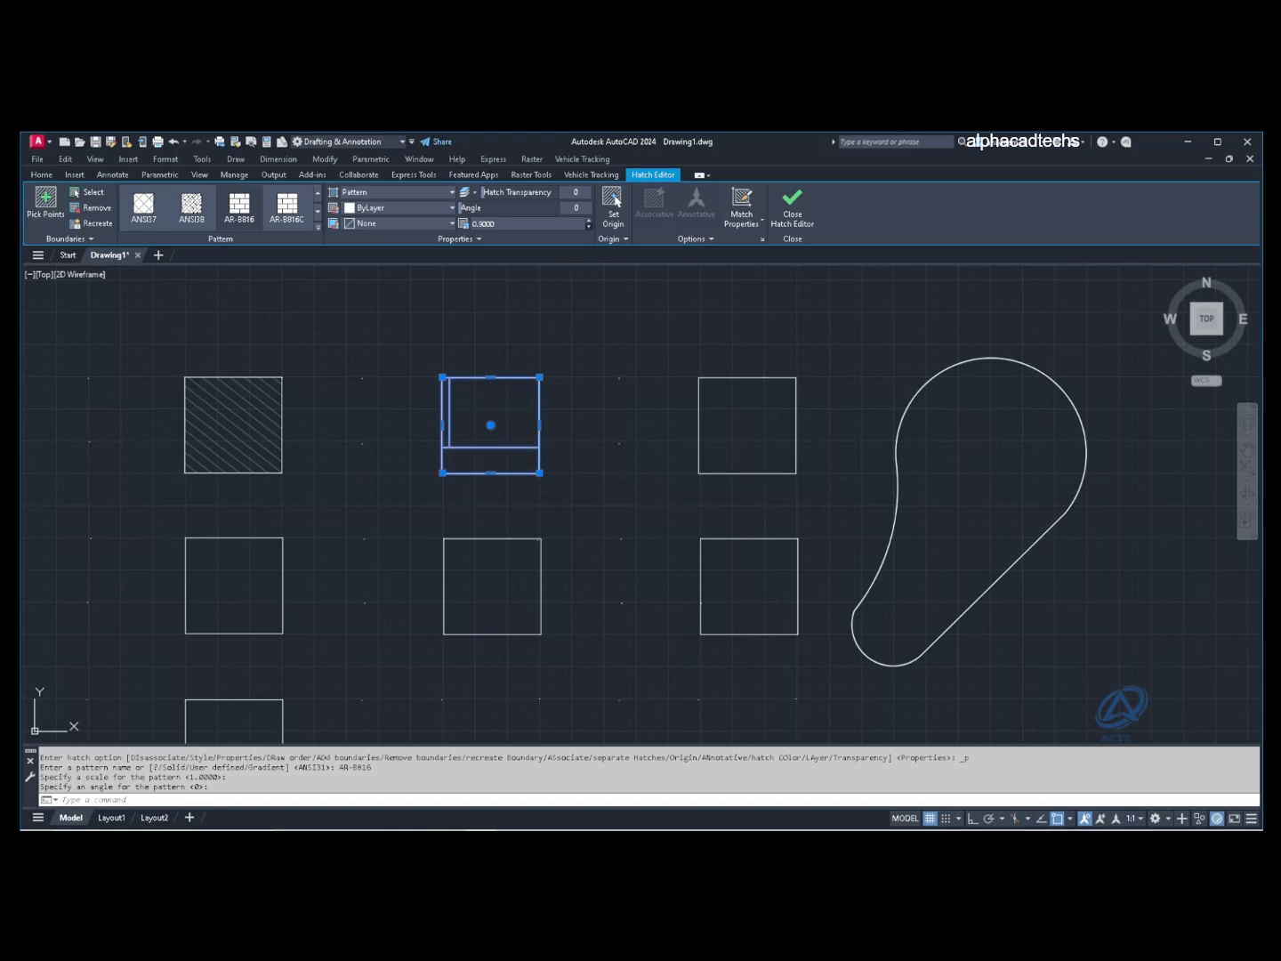
Step: Shrink the AR-B816 brick hatch to scale 0.3 and rotate it to 57°
{"action": "left_click", "coordinate": [589, 228]}
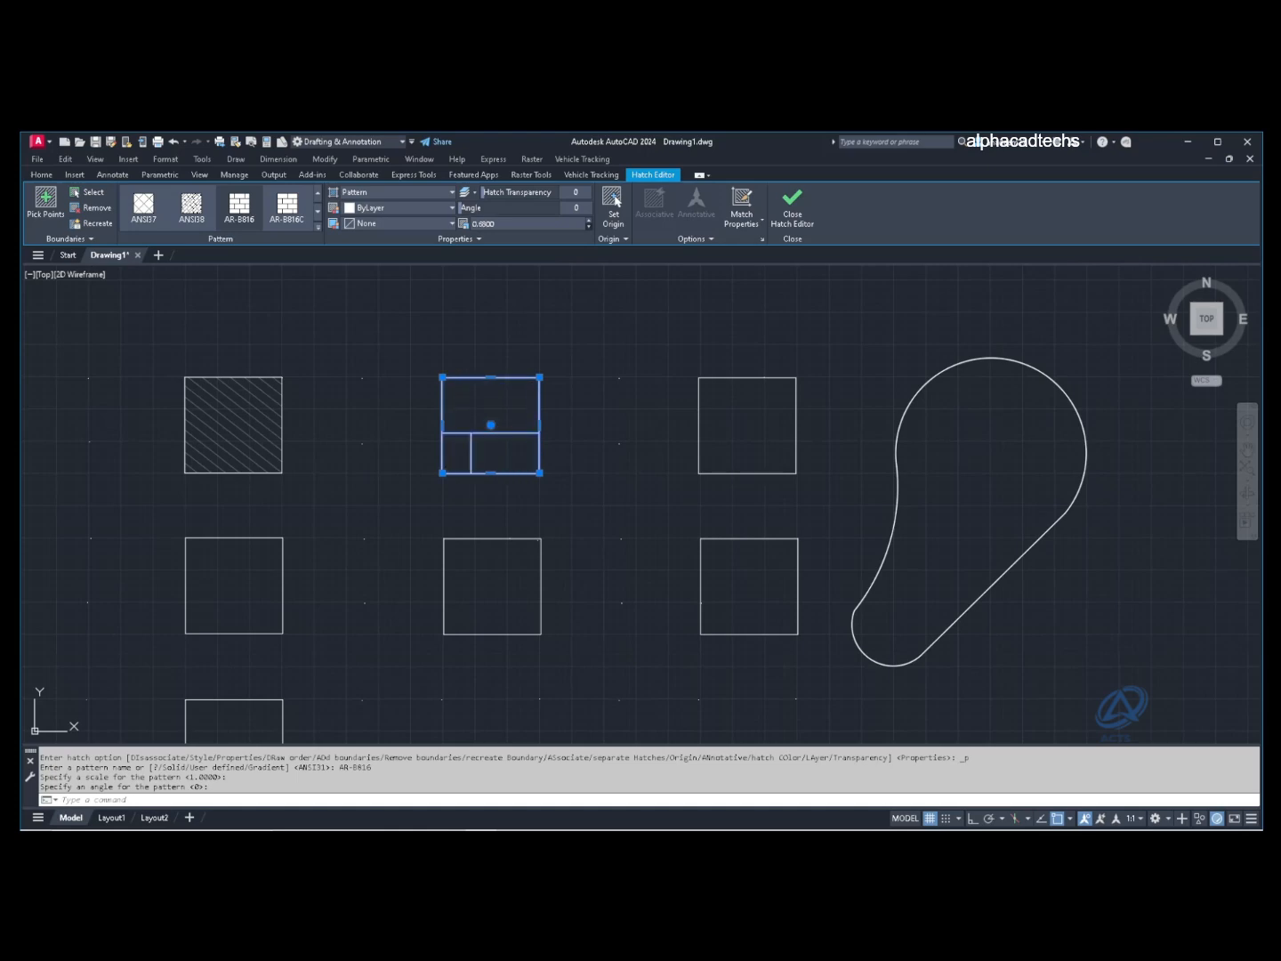
{"action": "left_click", "coordinate": [589, 228]}
{"action": "left_click", "coordinate": [589, 227]}
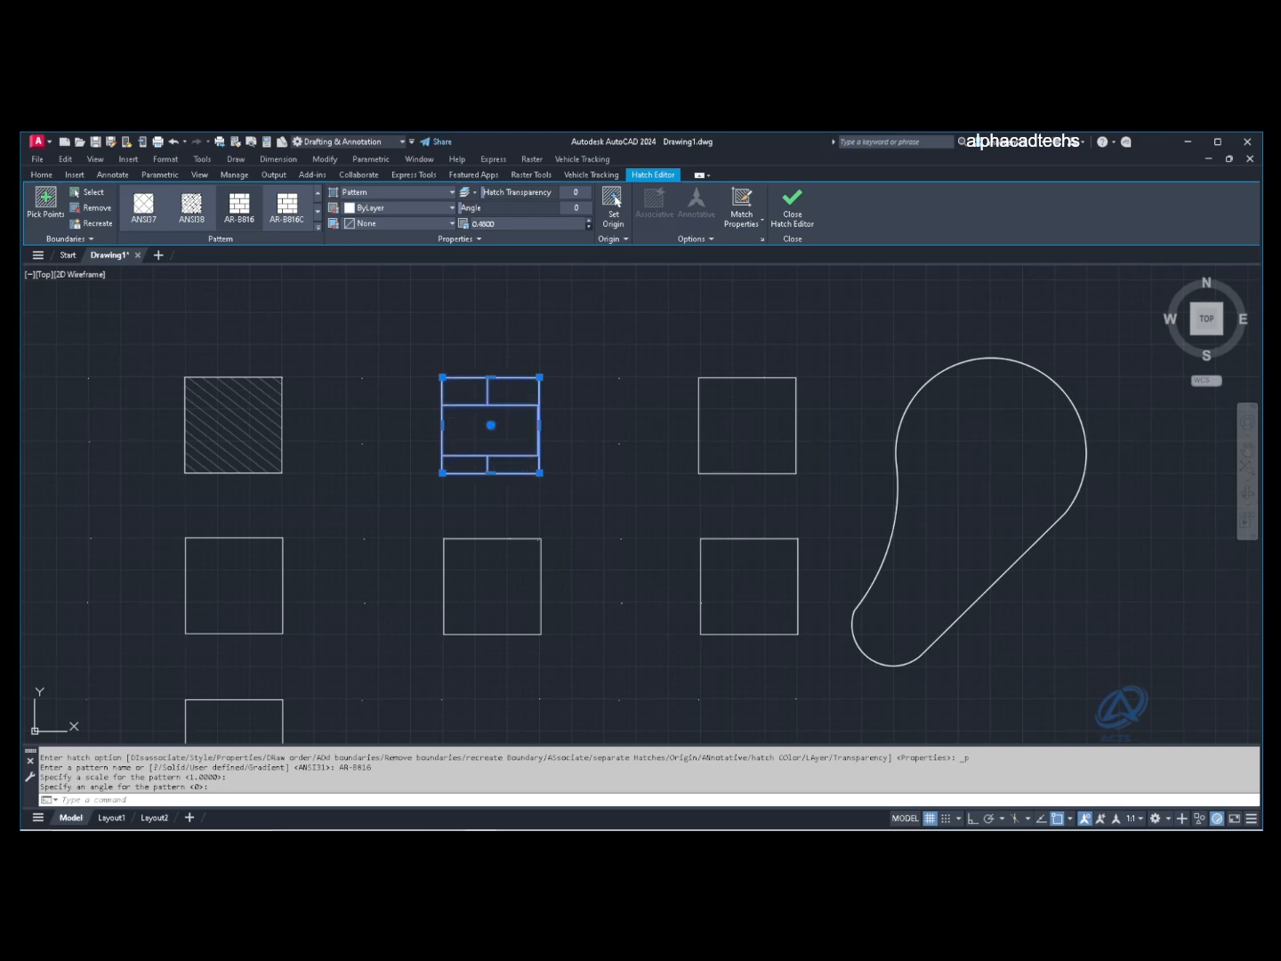
{"action": "left_click", "coordinate": [589, 228]}
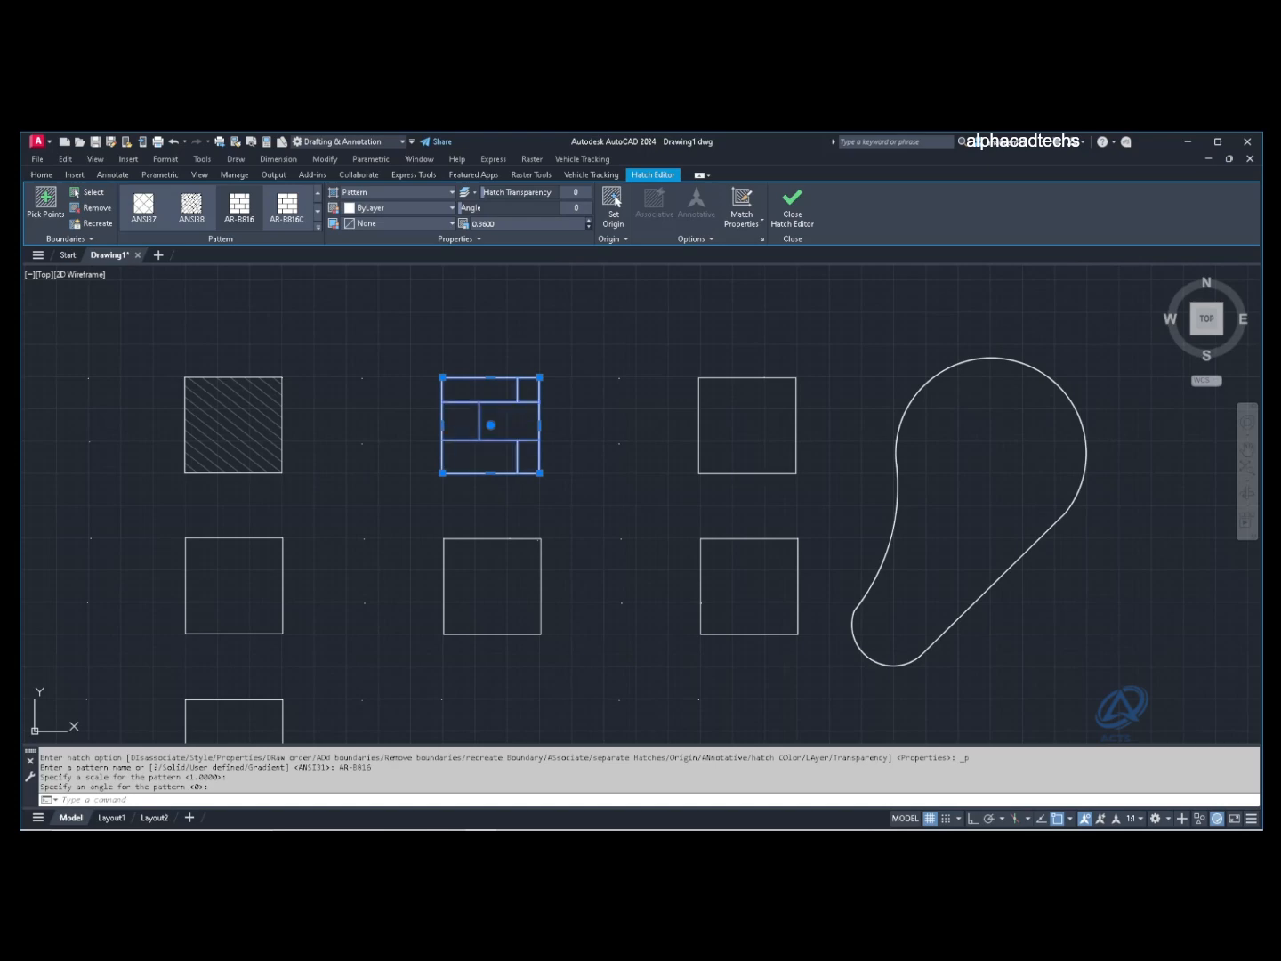
{"action": "left_click", "coordinate": [589, 227]}
{"action": "left_click", "coordinate": [589, 227]}
{"action": "left_click", "coordinate": [589, 228]}
{"action": "left_click", "coordinate": [589, 227]}
{"action": "left_click", "coordinate": [589, 228]}
{"action": "left_click", "coordinate": [589, 228]}
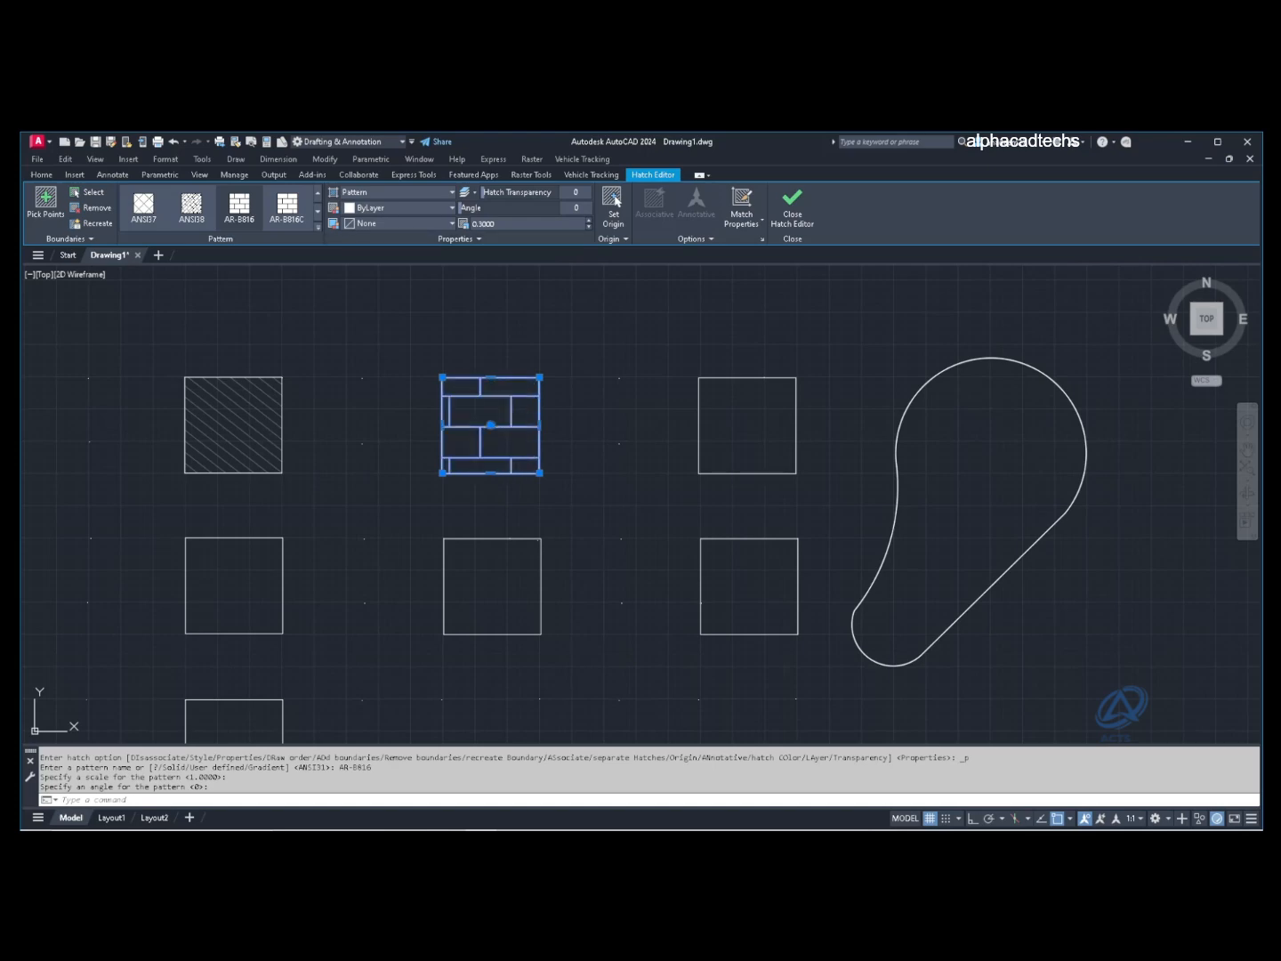
{"action": "left_click_drag", "start_coordinate": [460, 208], "coordinate": [476, 208]}
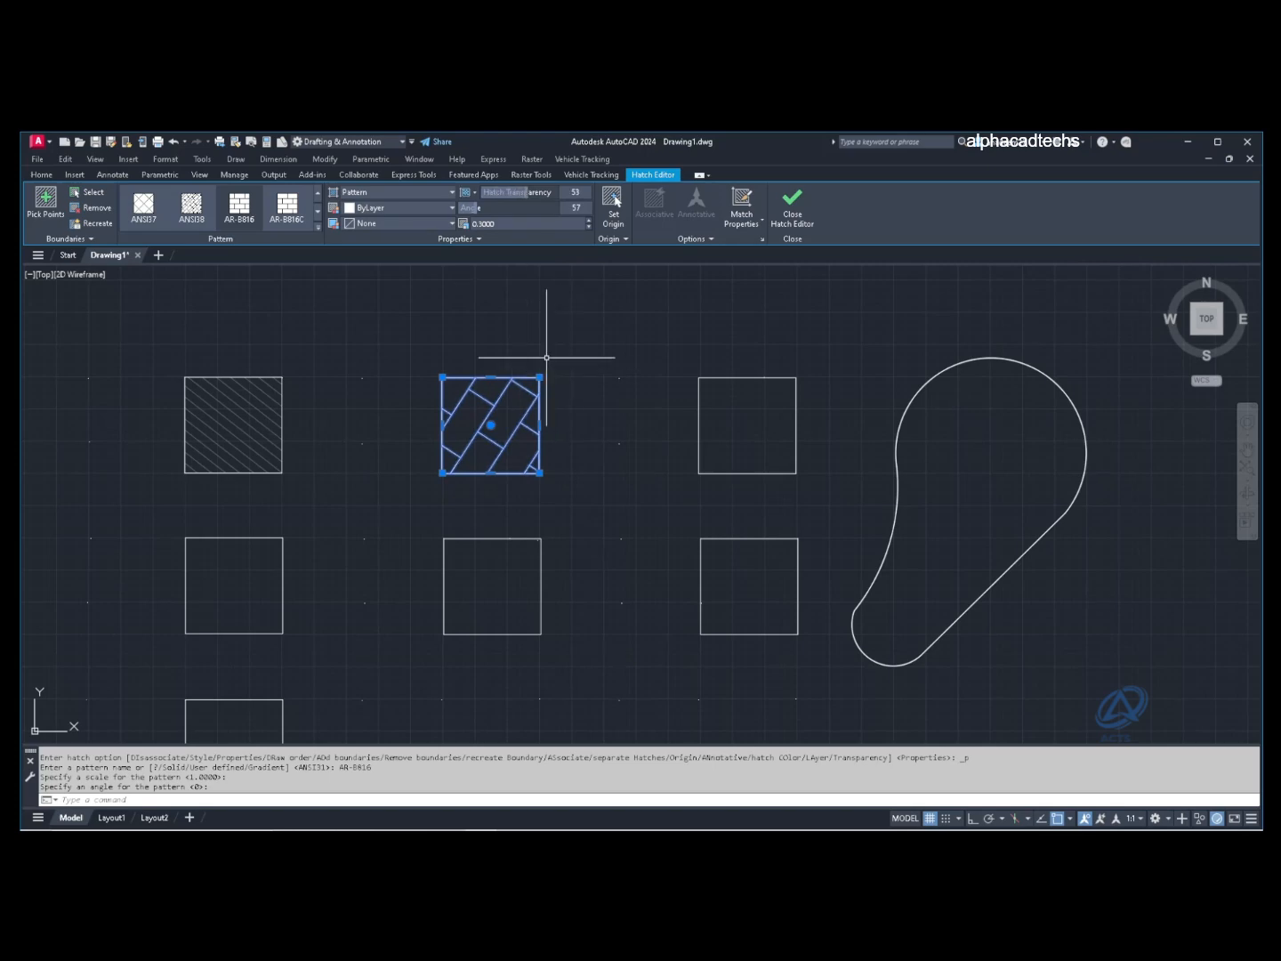
{"action": "key", "text": "Escape"}
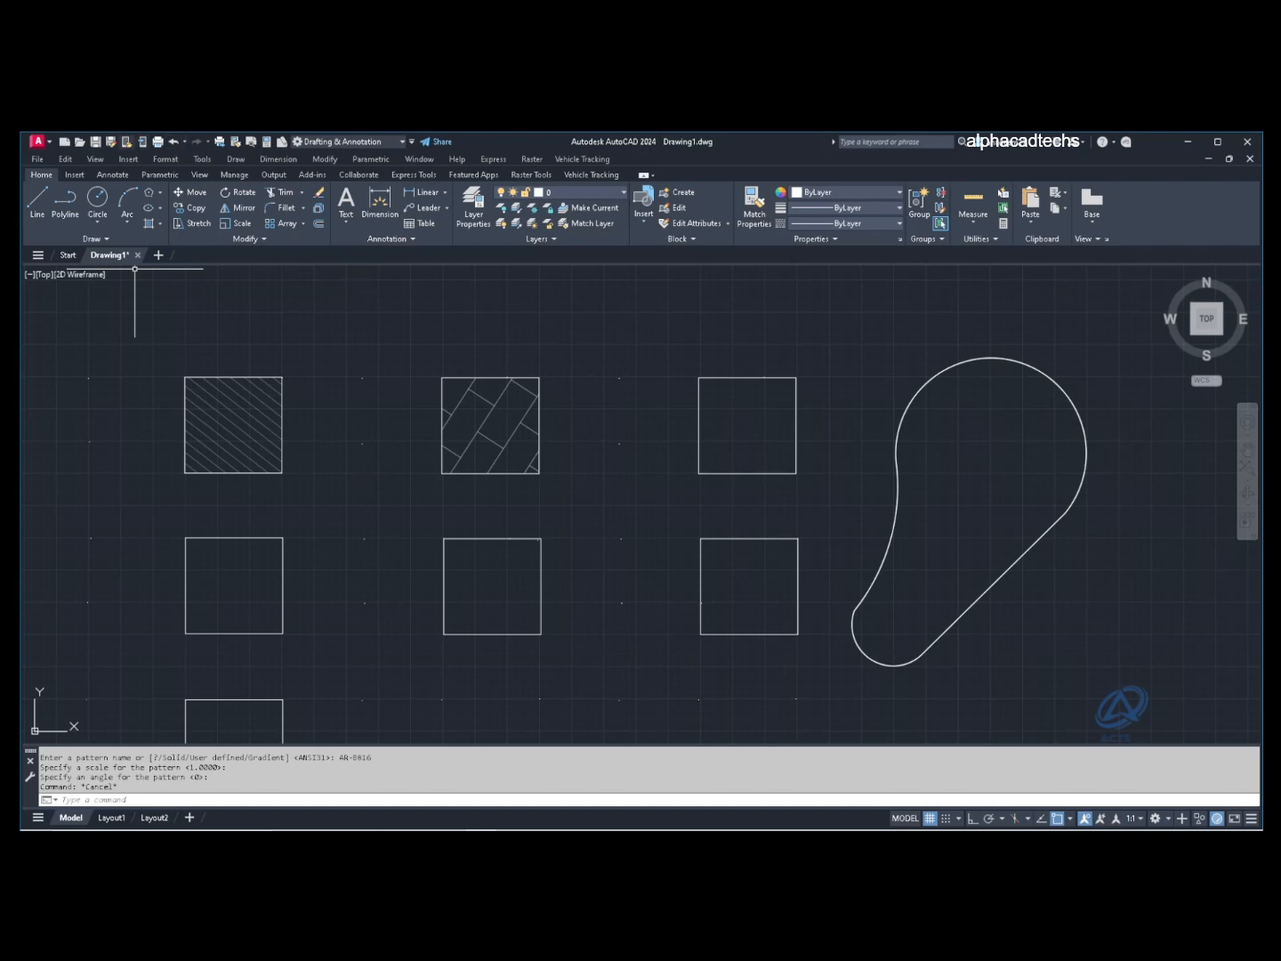
Step: Open the Properties palette and fill the top-right square with an AR-CONC hatch
{"action": "key", "text": "ctrl+1"}
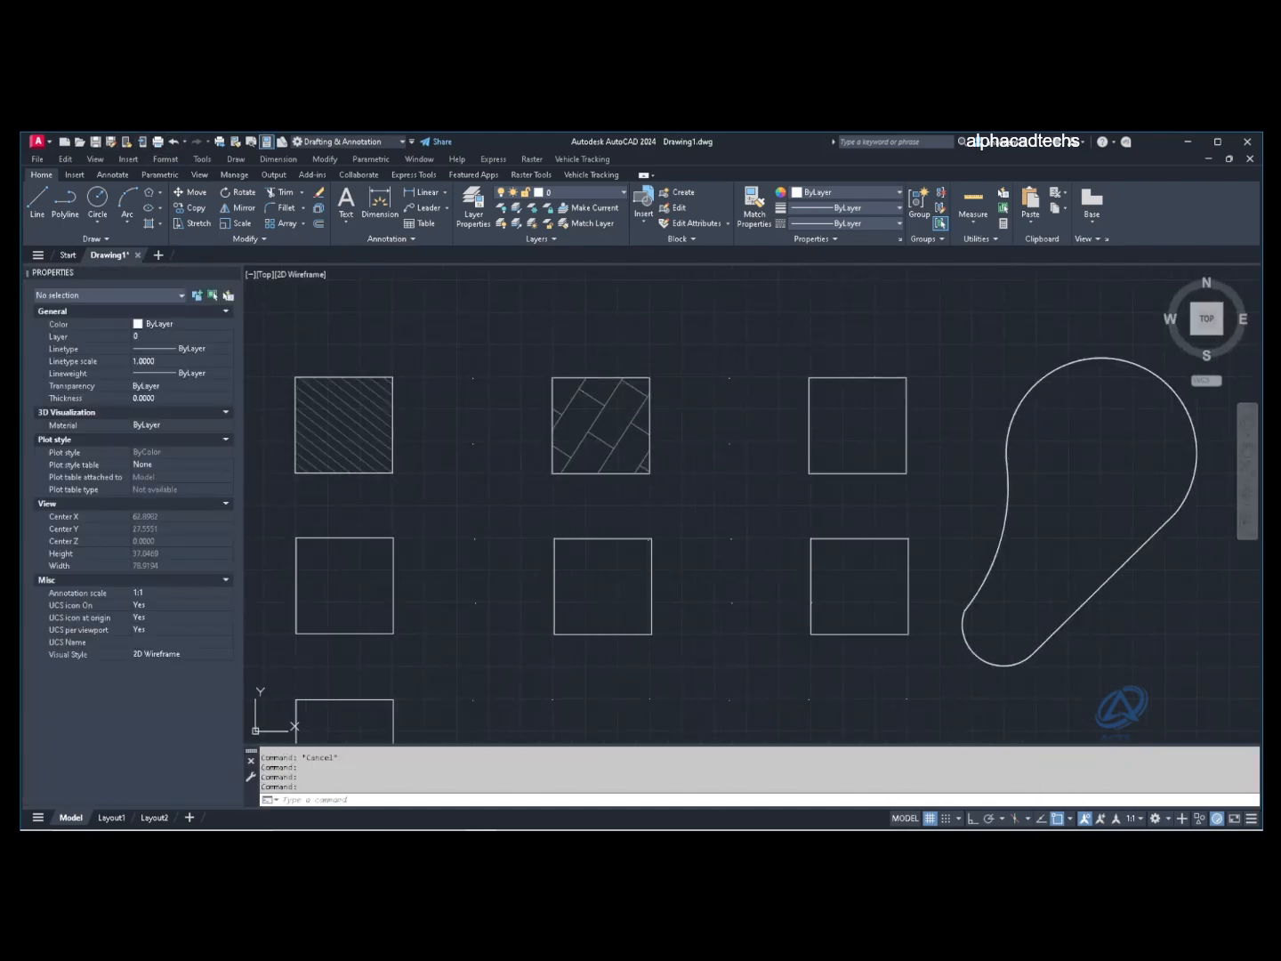
{"action": "left_click", "coordinate": [147, 223]}
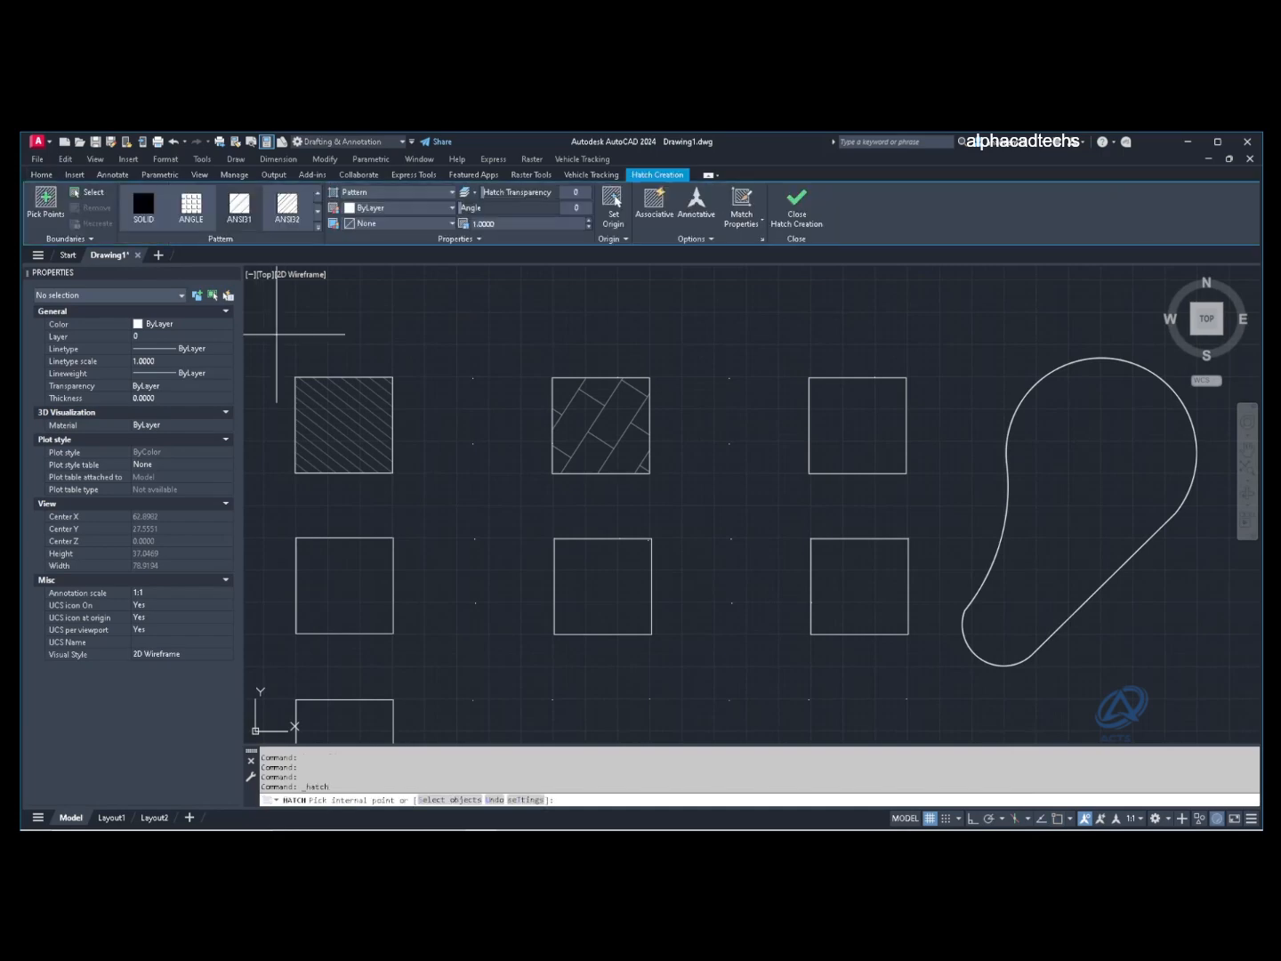
{"action": "key", "text": "Return"}
{"action": "left_click", "coordinate": [857, 425]}
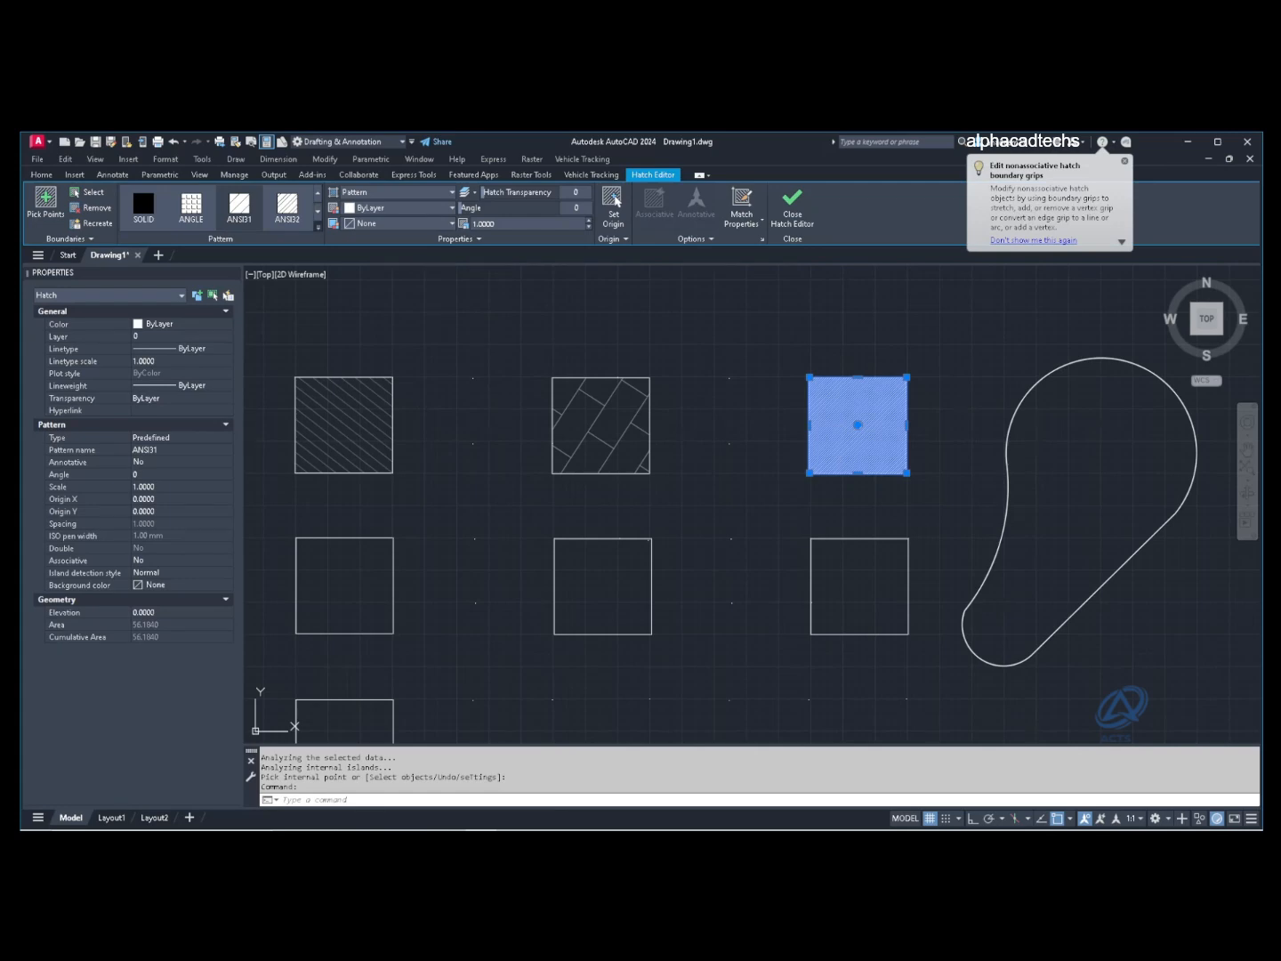
{"action": "left_click", "coordinate": [318, 228]}
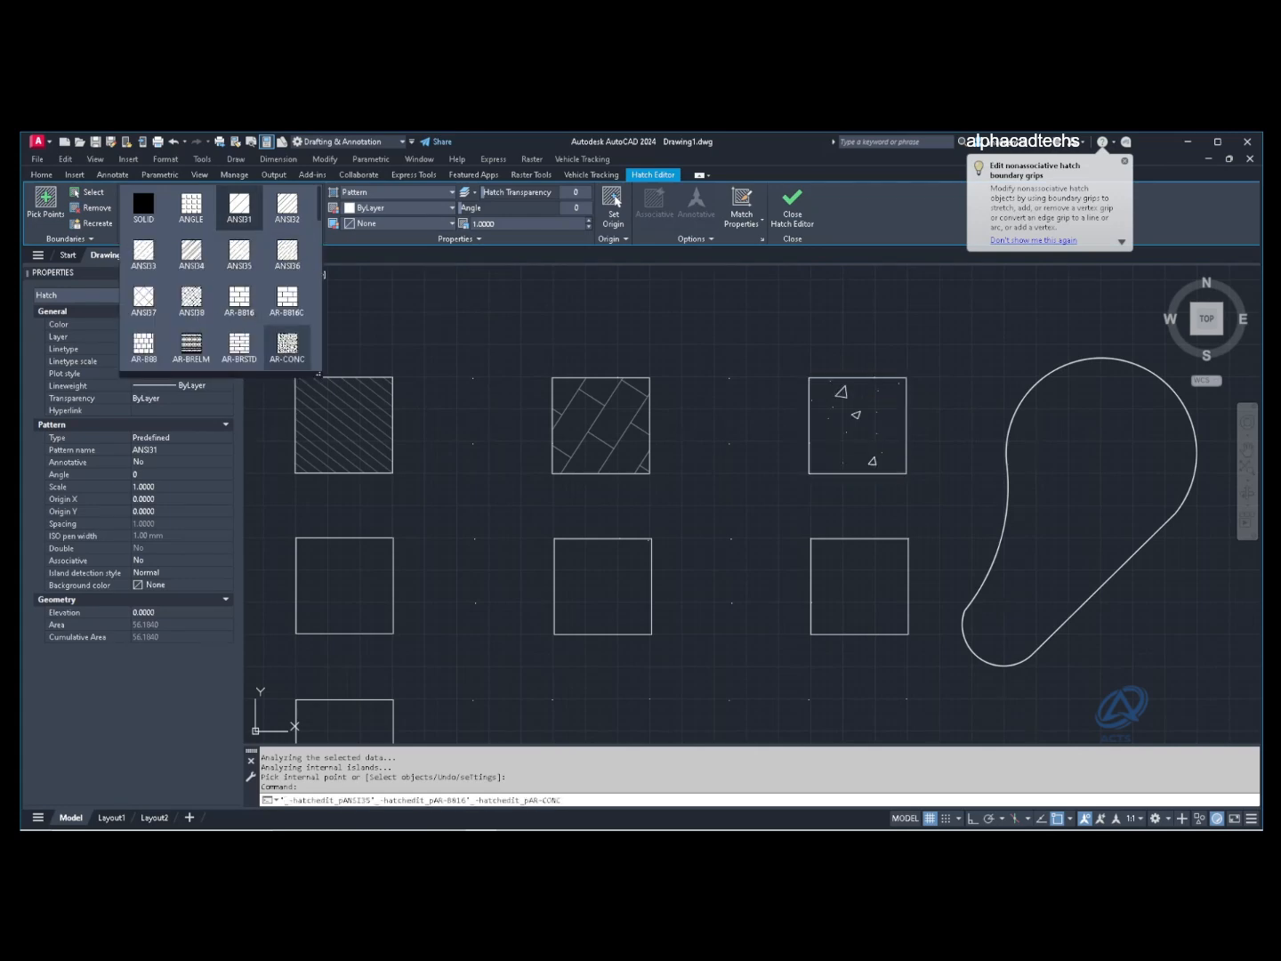
{"action": "left_click", "coordinate": [287, 347]}
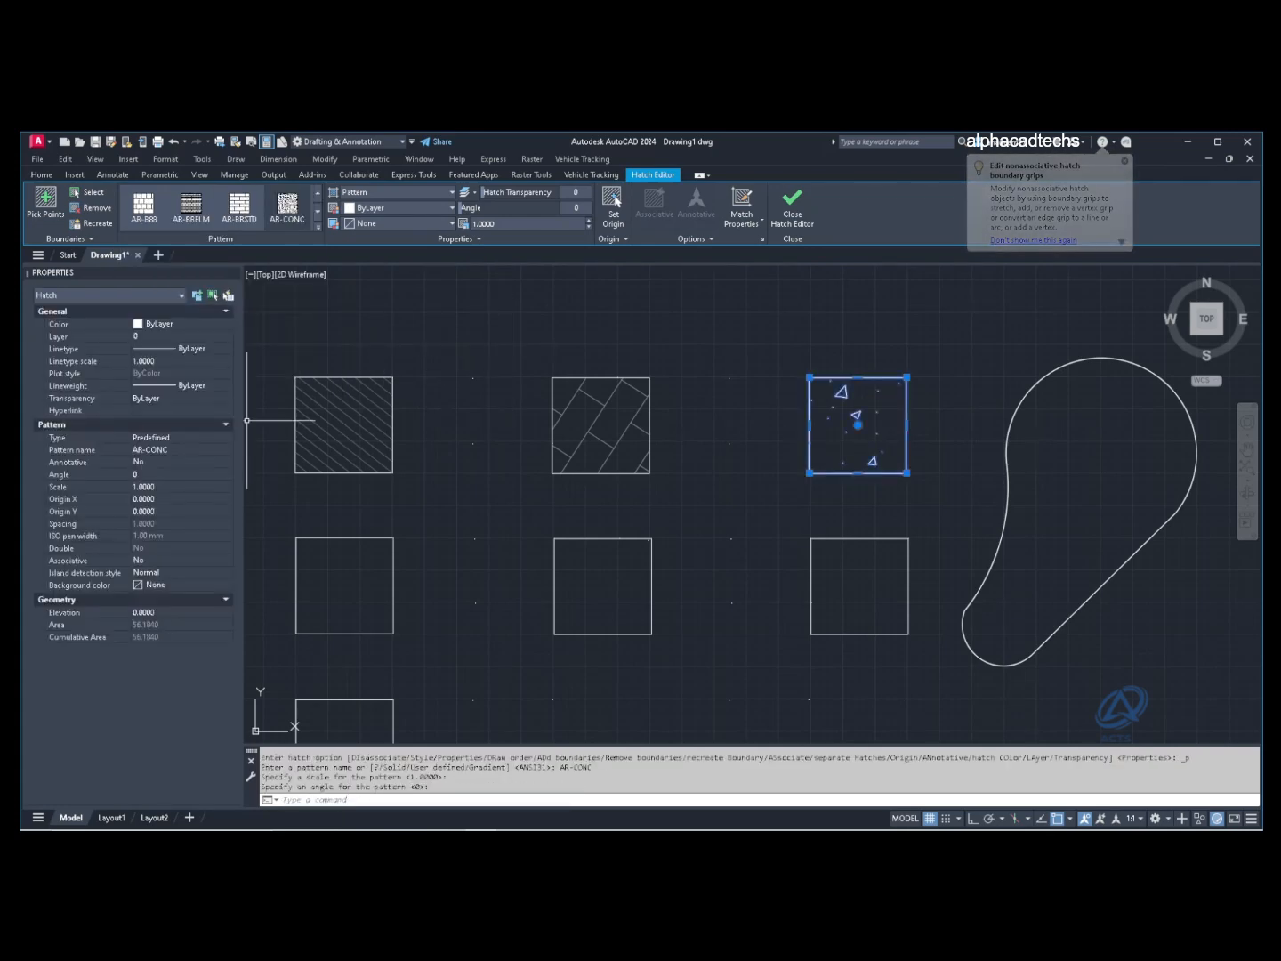
Step: Set the concrete hatch scale to 0.5, then fine-tune it down to 0.45
{"action": "left_click", "coordinate": [160, 487]}
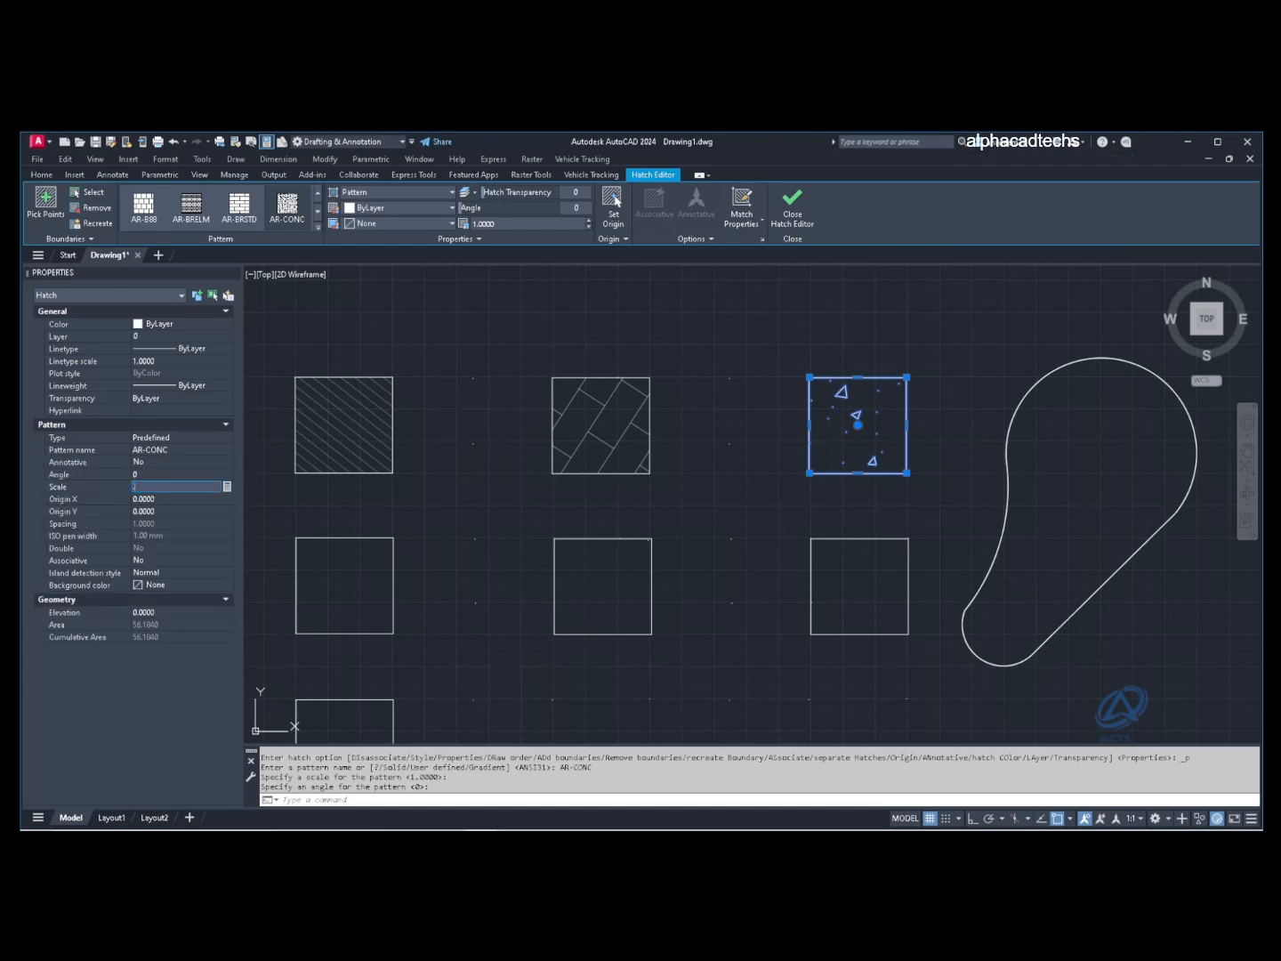
{"action": "type", "text": "0.5000"}
{"action": "left_click", "coordinate": [226, 499]}
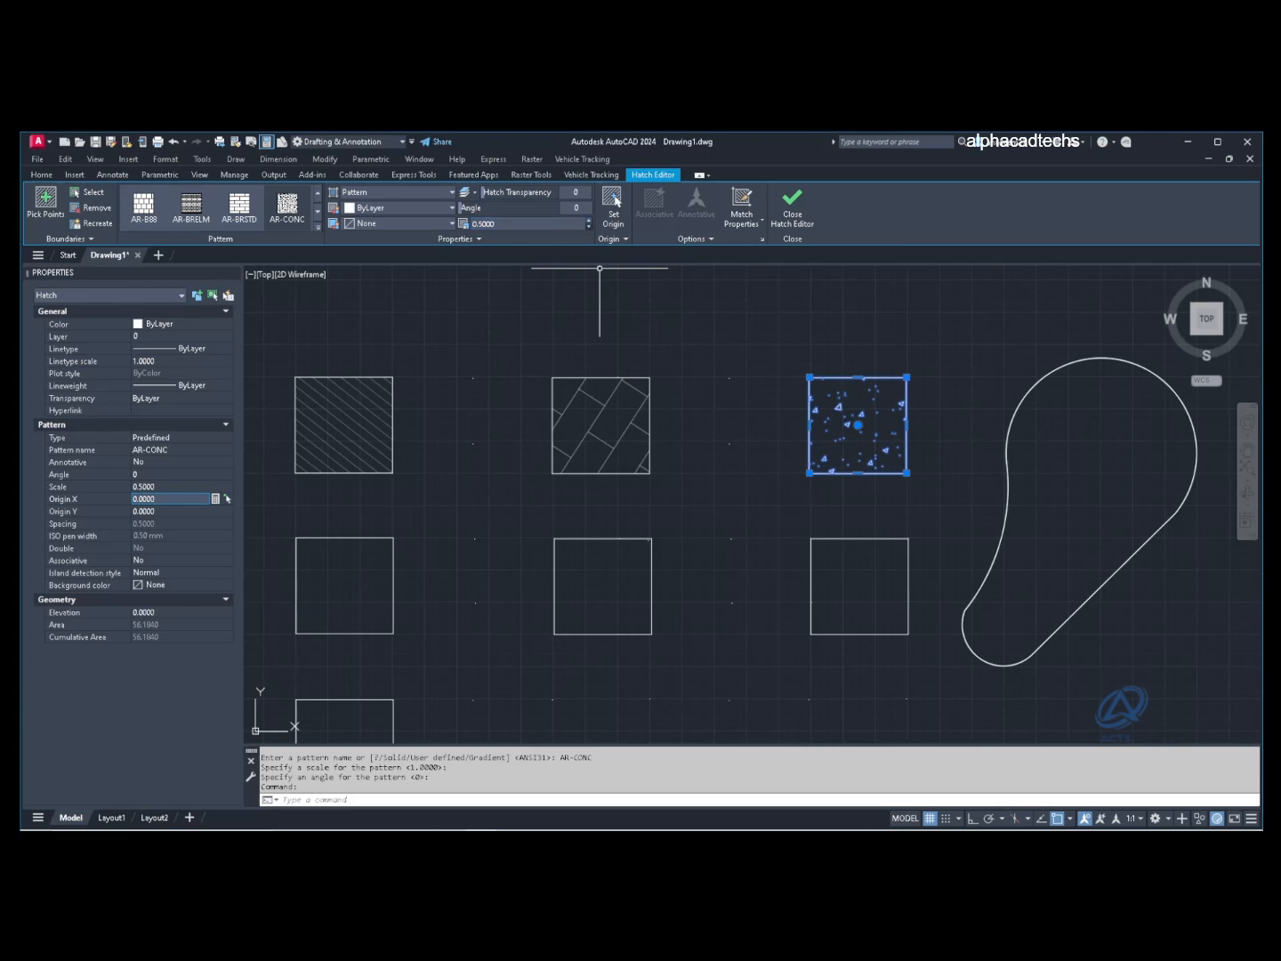
{"action": "left_click", "coordinate": [588, 228]}
{"action": "left_click", "coordinate": [588, 228]}
{"action": "left_click", "coordinate": [588, 228]}
{"action": "left_click", "coordinate": [589, 227]}
{"action": "left_click", "coordinate": [588, 228]}
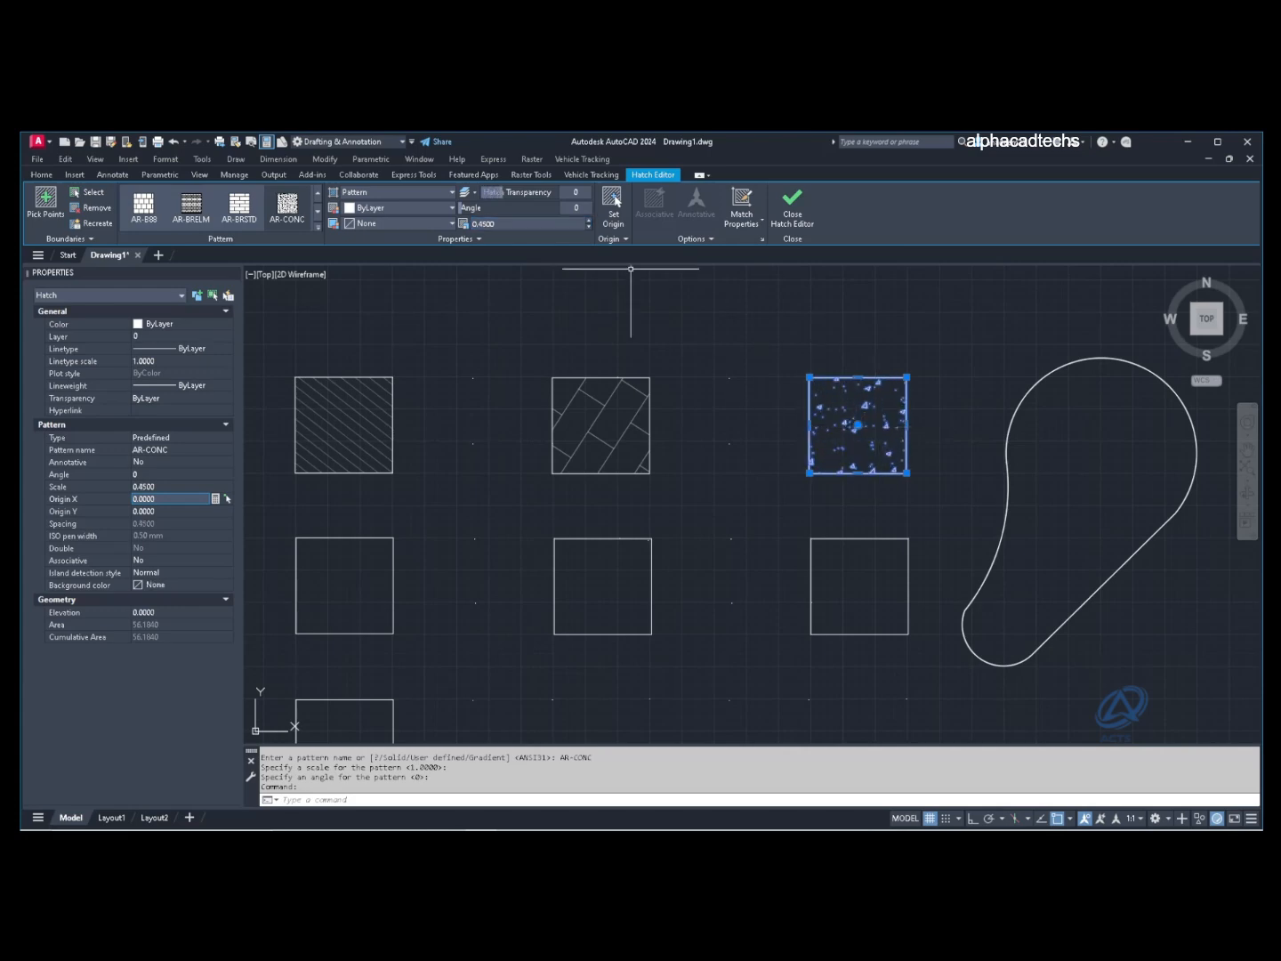
{"action": "key", "text": "Escape"}
{"action": "scroll", "coordinate": [858, 435], "scroll_direction": "up", "scroll_amount": 4}
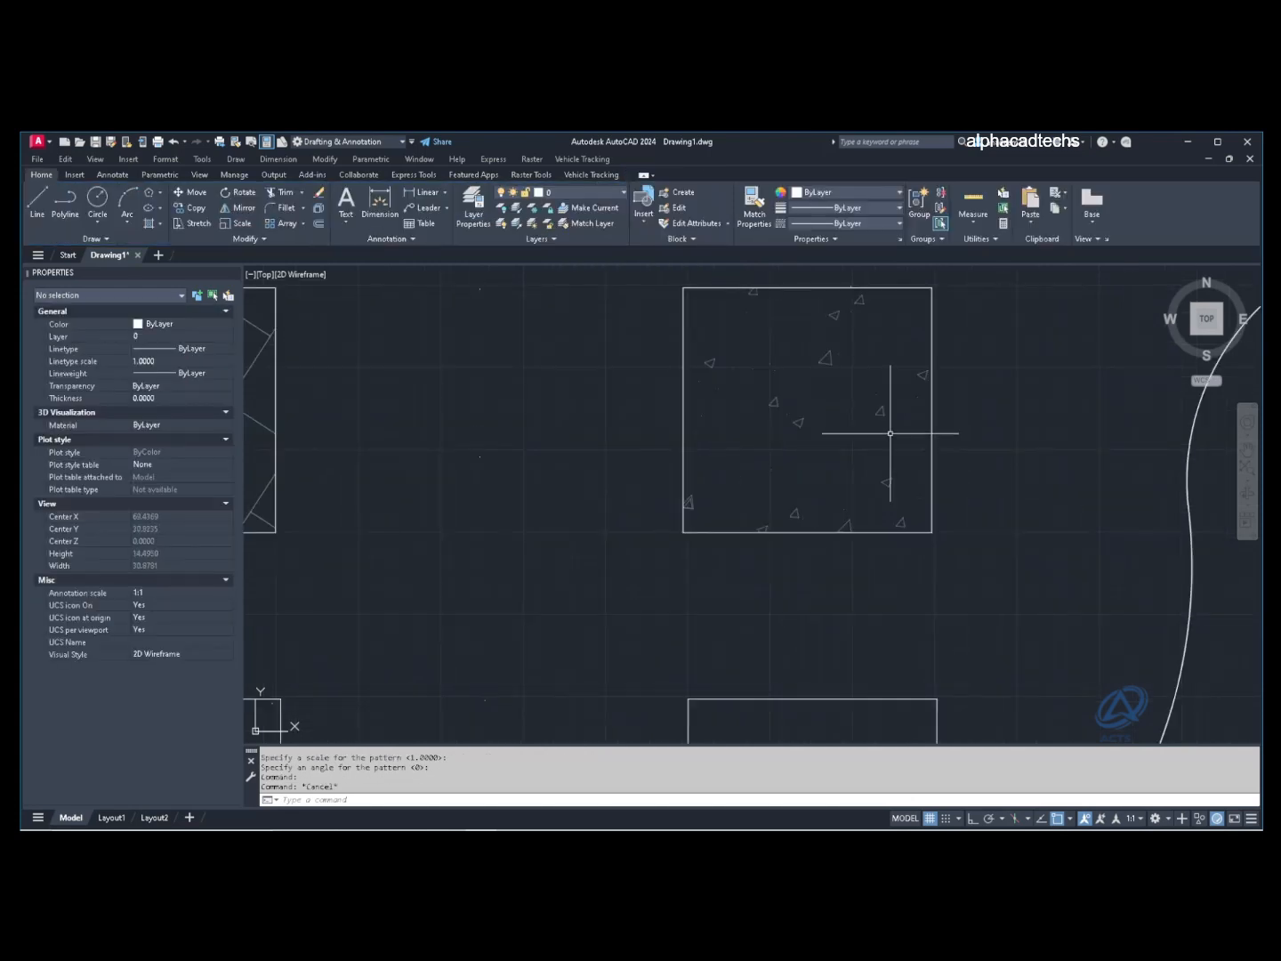
Step: Pan to frame all shapes and fill the middle-left square with a gradient
{"action": "scroll", "coordinate": [844, 424], "scroll_direction": "down", "scroll_amount": 4}
{"action": "scroll", "coordinate": [829, 429], "scroll_direction": "down", "scroll_amount": 2}
{"action": "mouse_move", "coordinate": [829, 429]}
{"action": "middle_mouse_down"}
{"action": "mouse_move", "coordinate": [780, 450]}
{"action": "mouse_move", "coordinate": [715, 441]}
{"action": "middle_mouse_up"}
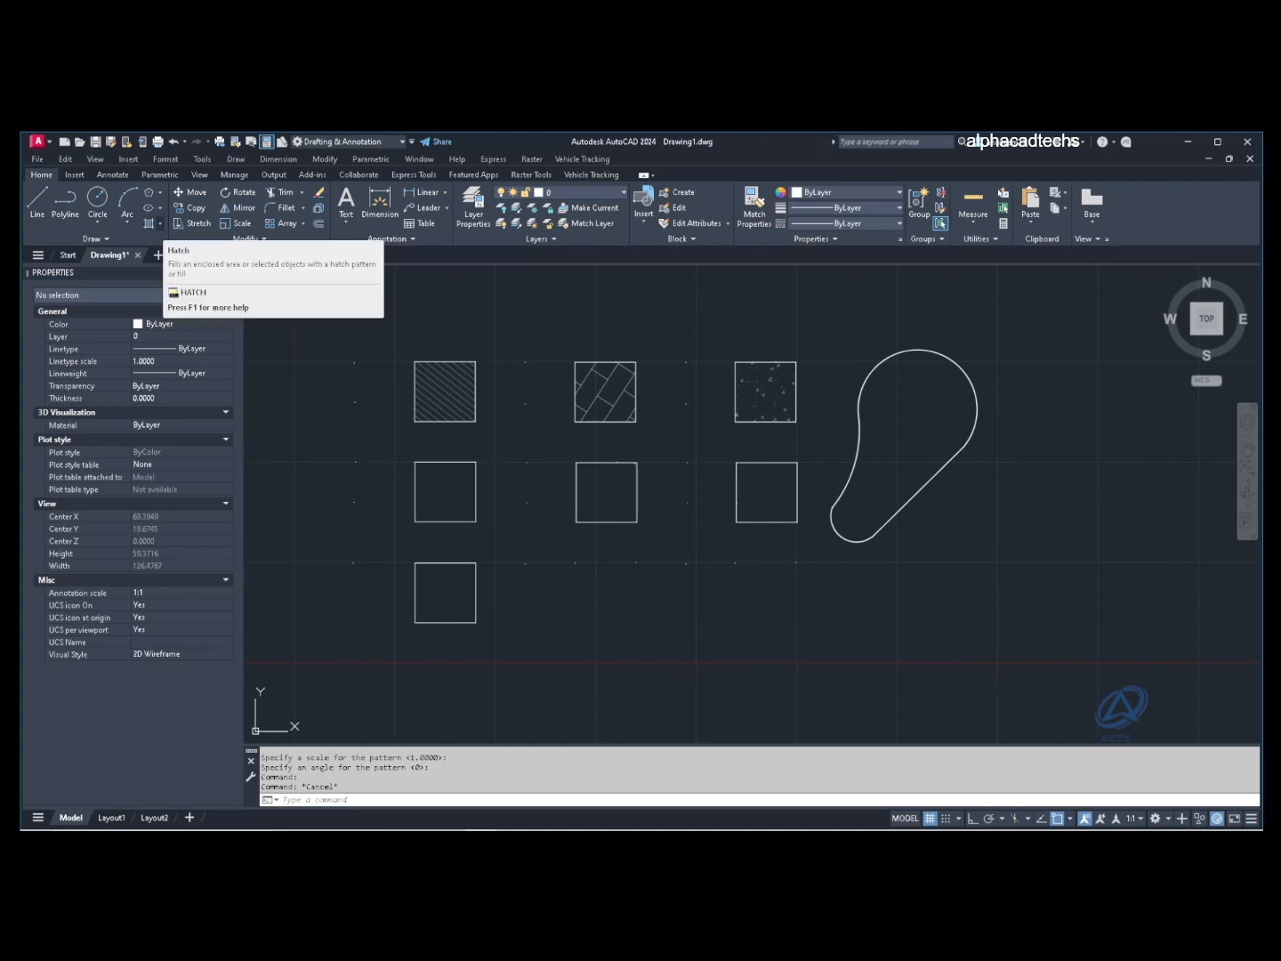
{"action": "left_click", "coordinate": [160, 223]}
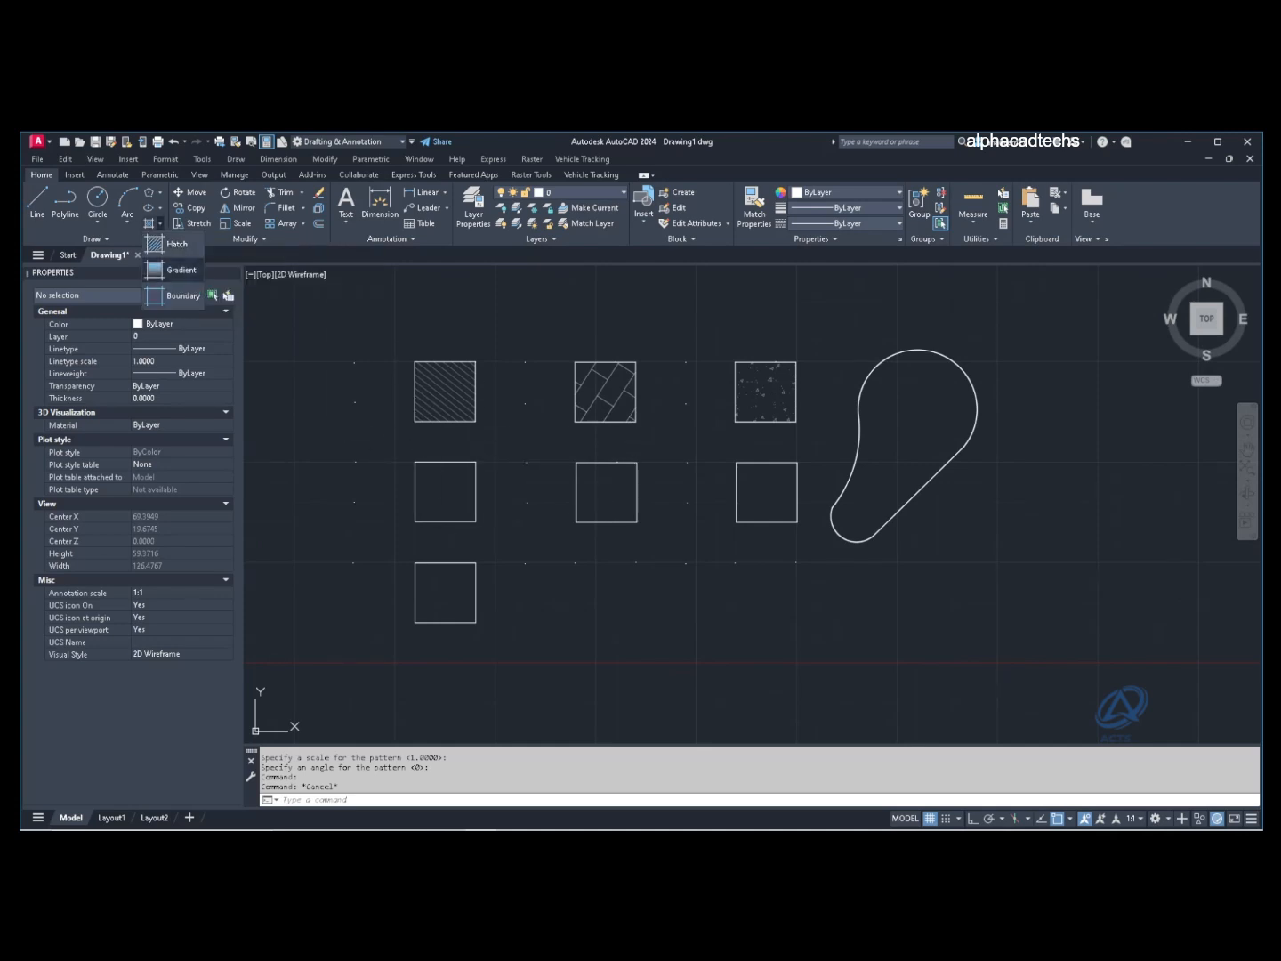
{"action": "left_click", "coordinate": [181, 270]}
{"action": "left_click", "coordinate": [431, 489]}
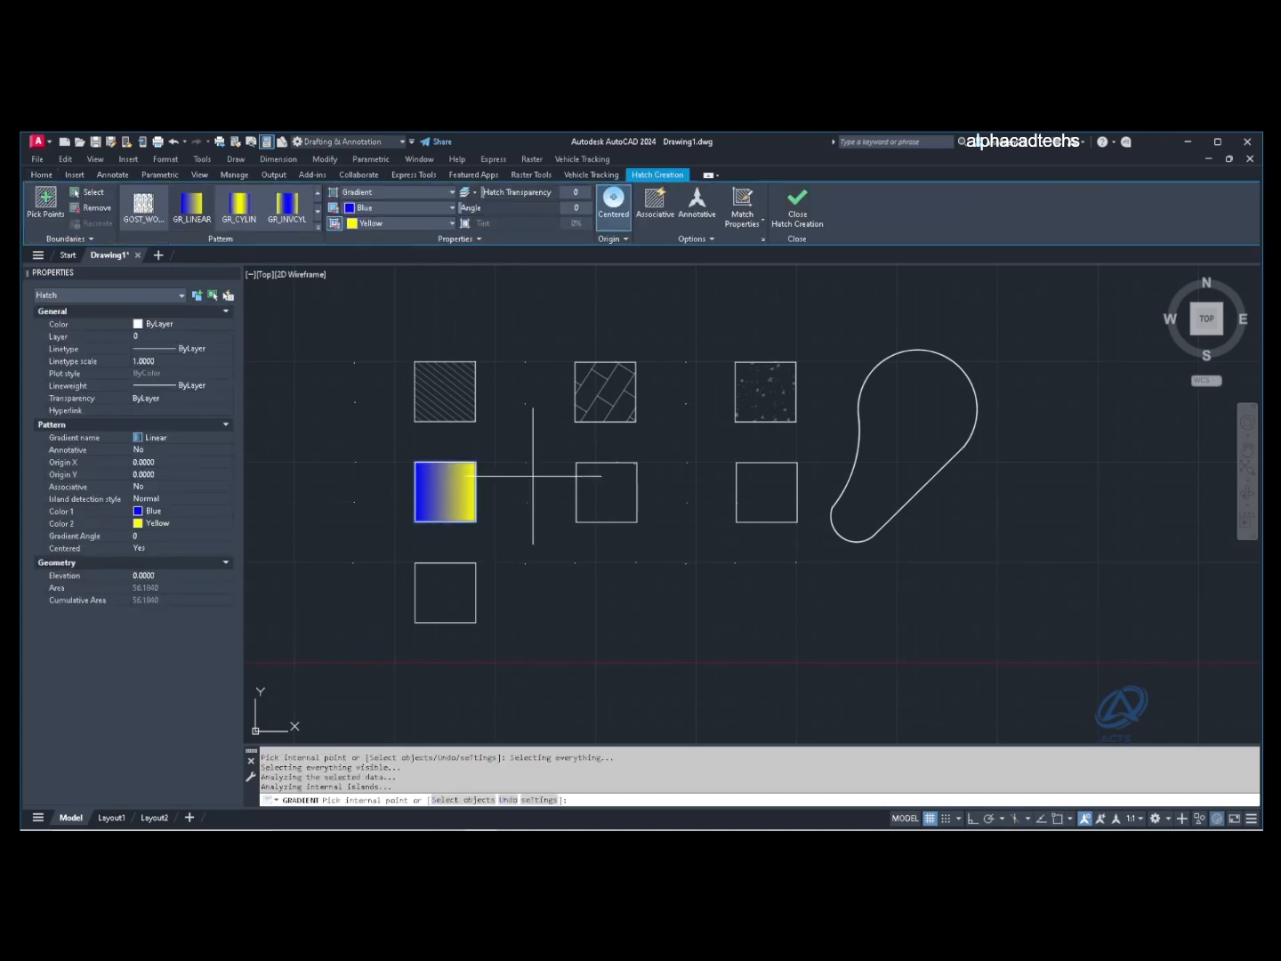
{"action": "key", "text": "Escape"}
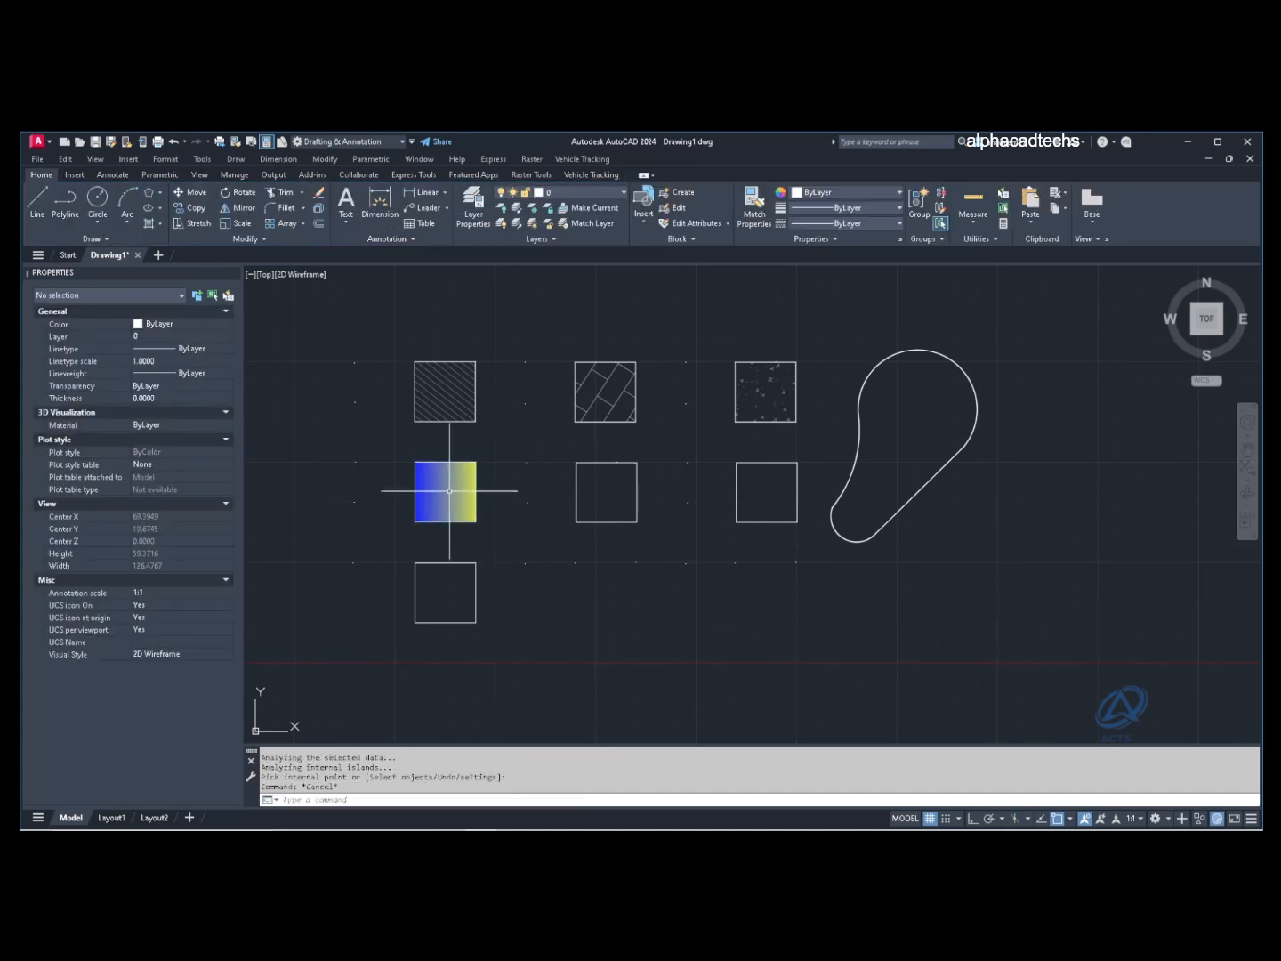
Step: Set the gradient colours to light grey (199,200,202) and grey (147,149,152)
{"action": "left_click", "coordinate": [449, 481]}
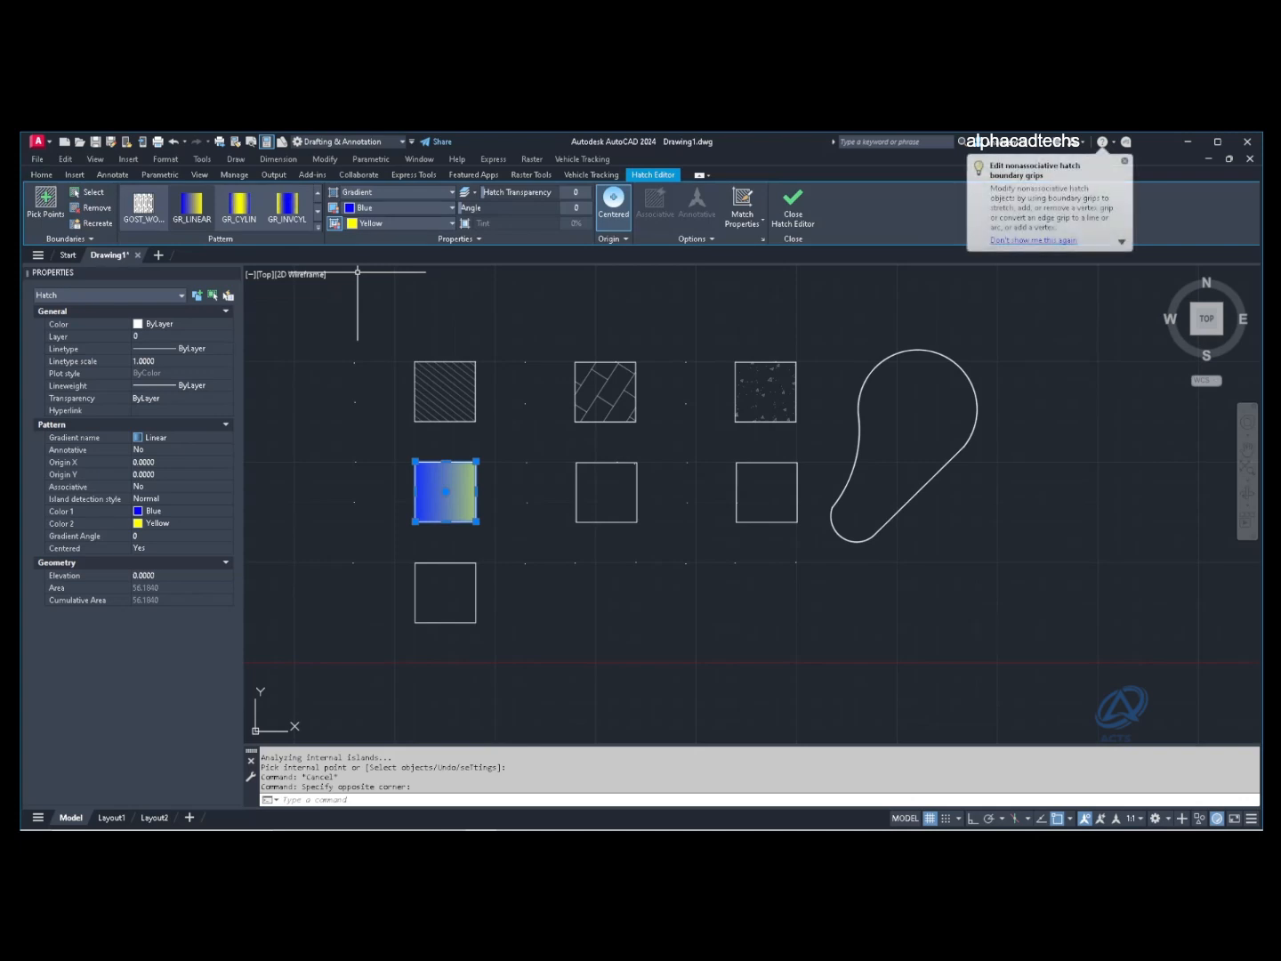
{"action": "left_click", "coordinate": [452, 207]}
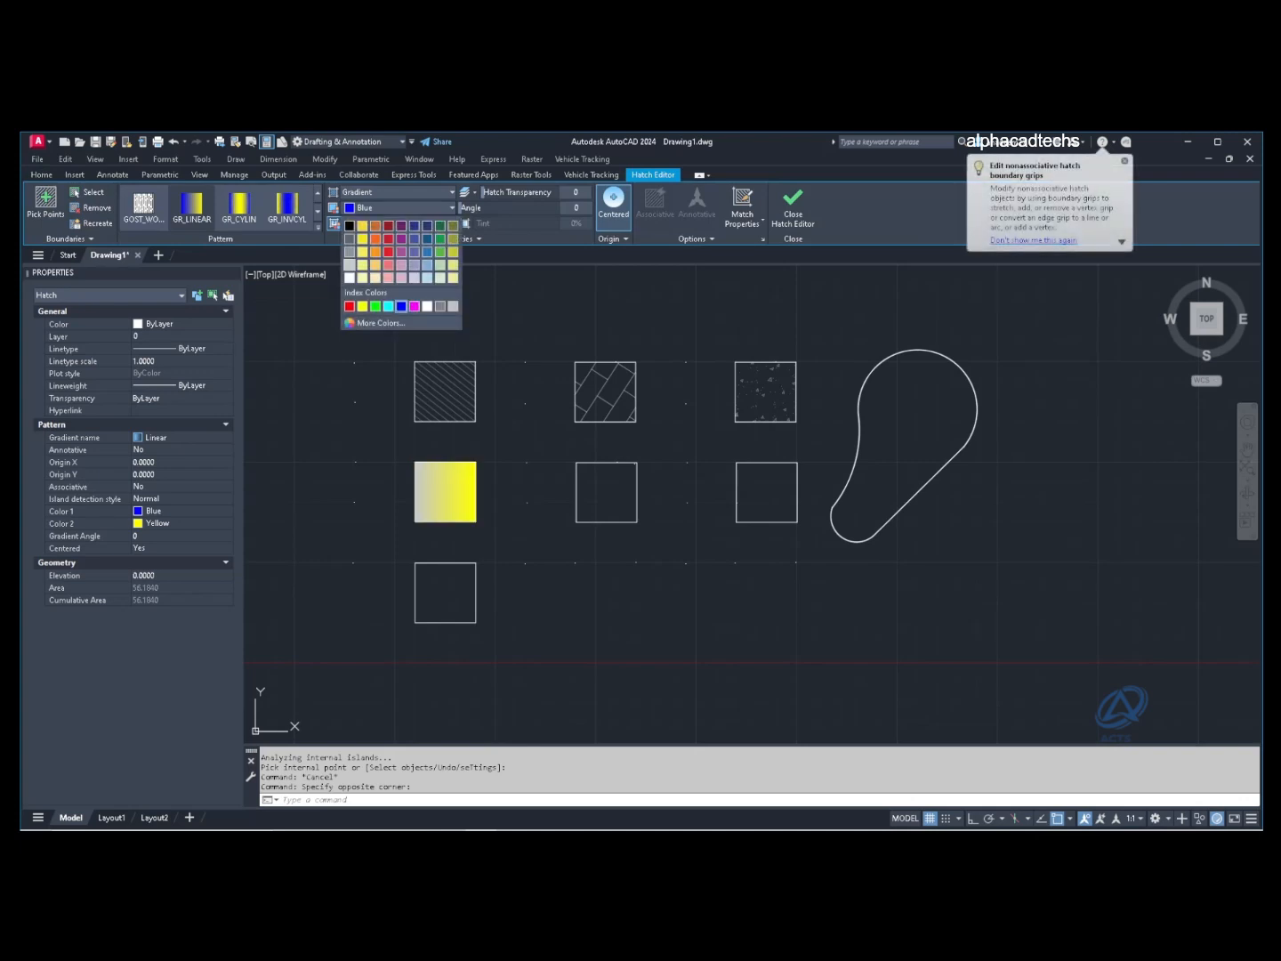
{"action": "left_click", "coordinate": [349, 264]}
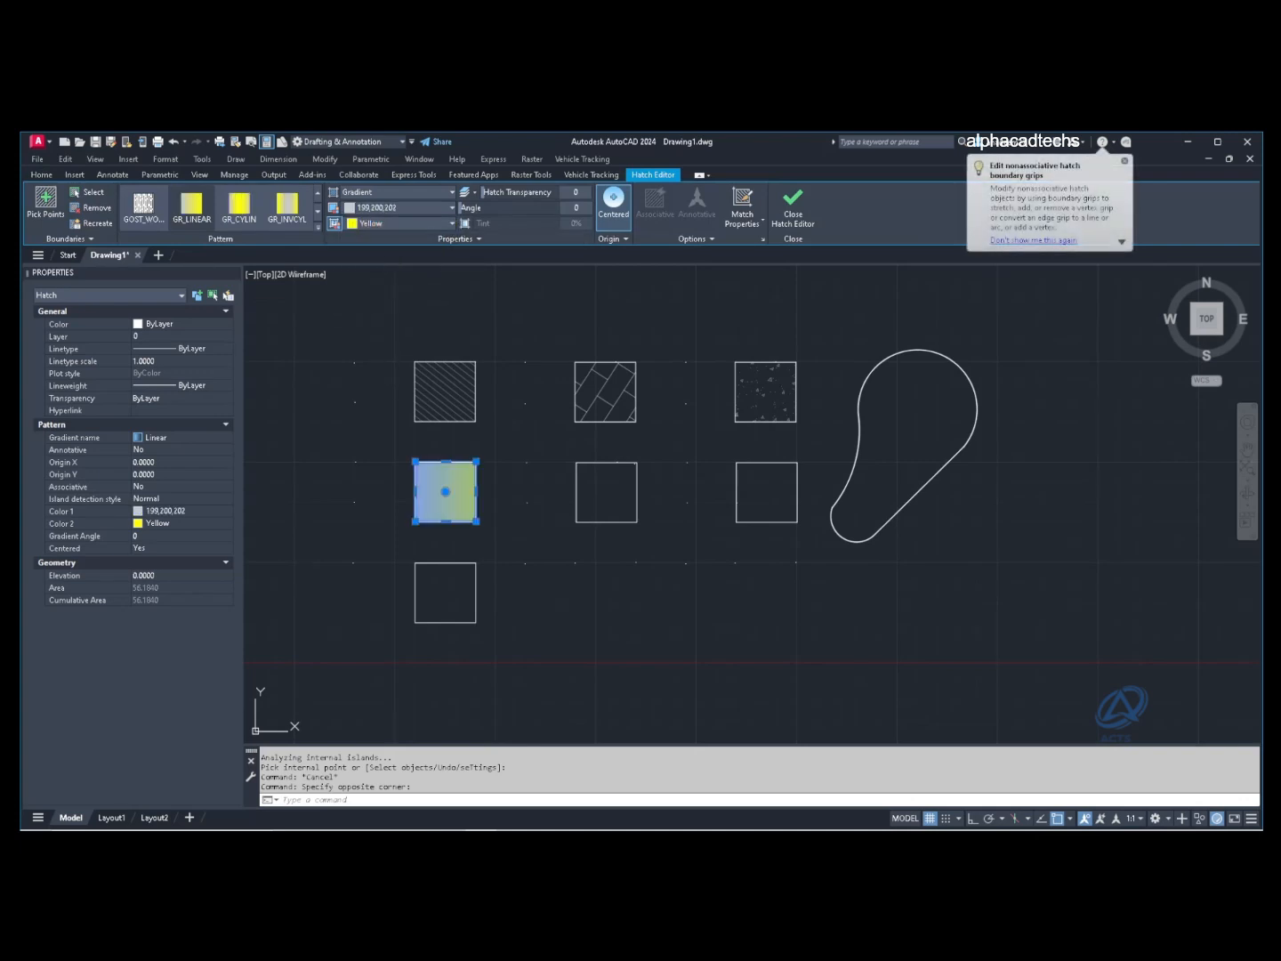
{"action": "left_click", "coordinate": [452, 223]}
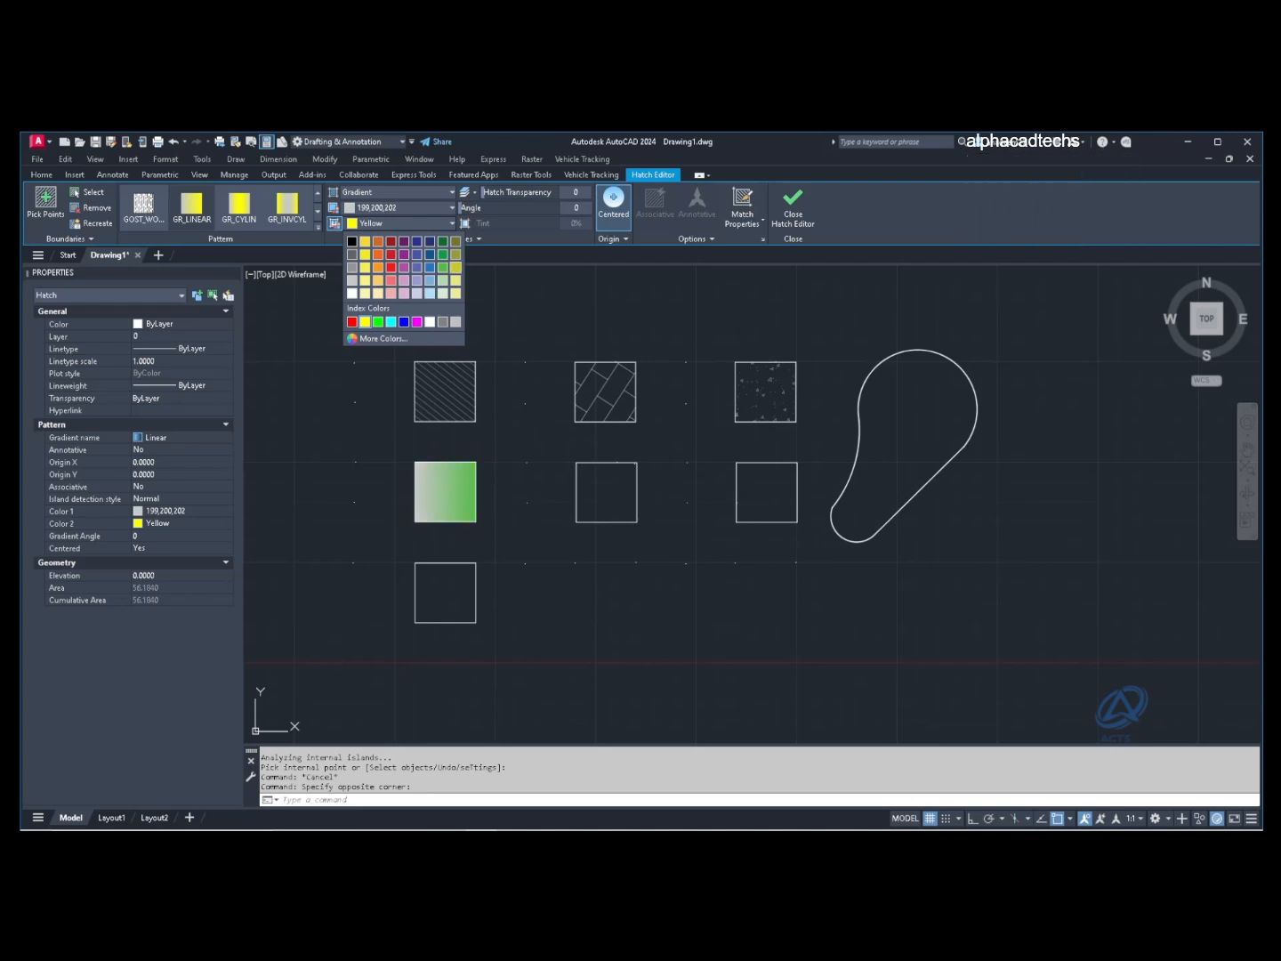
{"action": "left_click", "coordinate": [442, 267]}
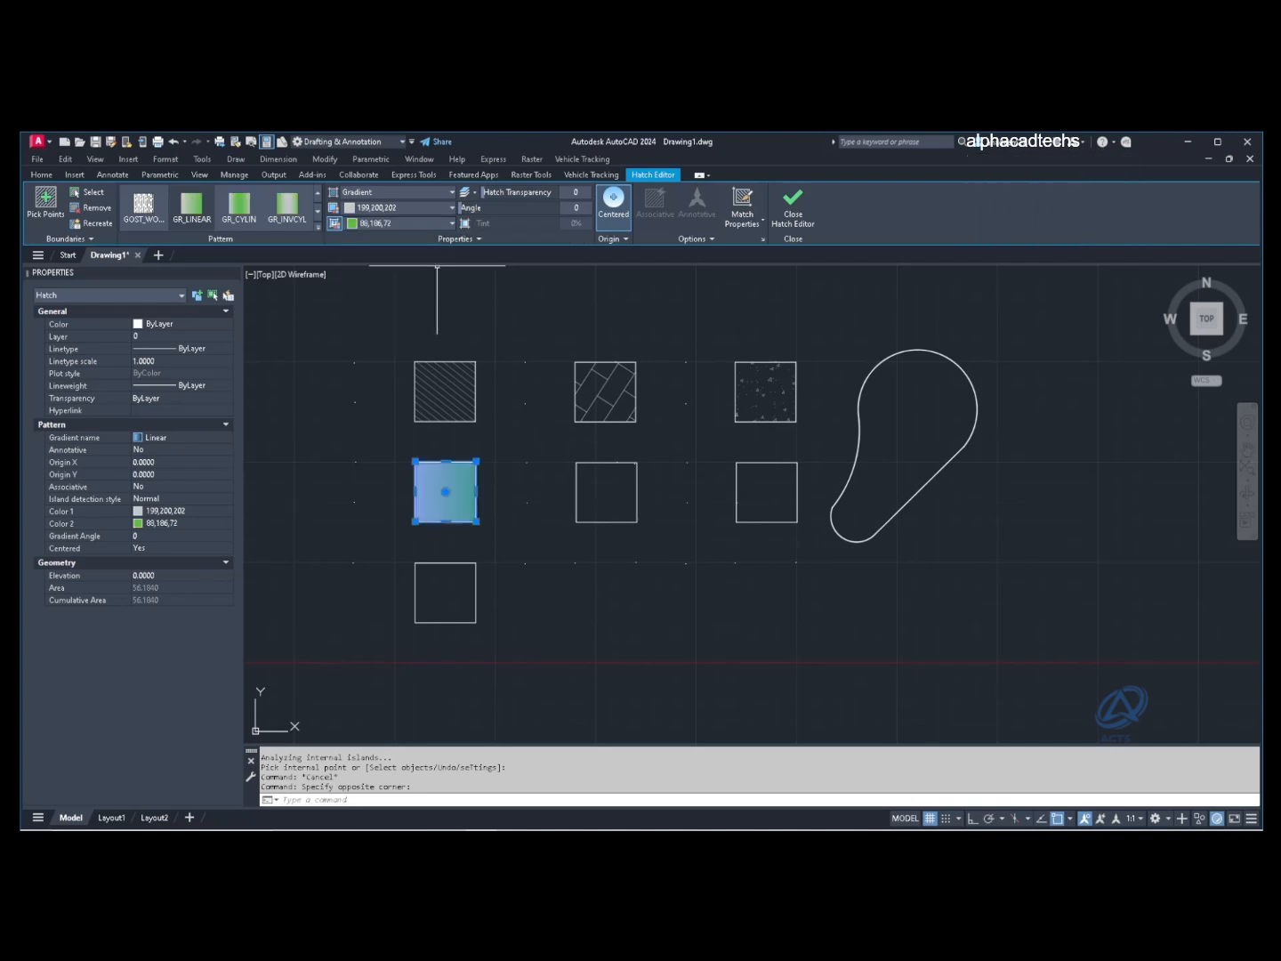
{"action": "left_click", "coordinate": [452, 223]}
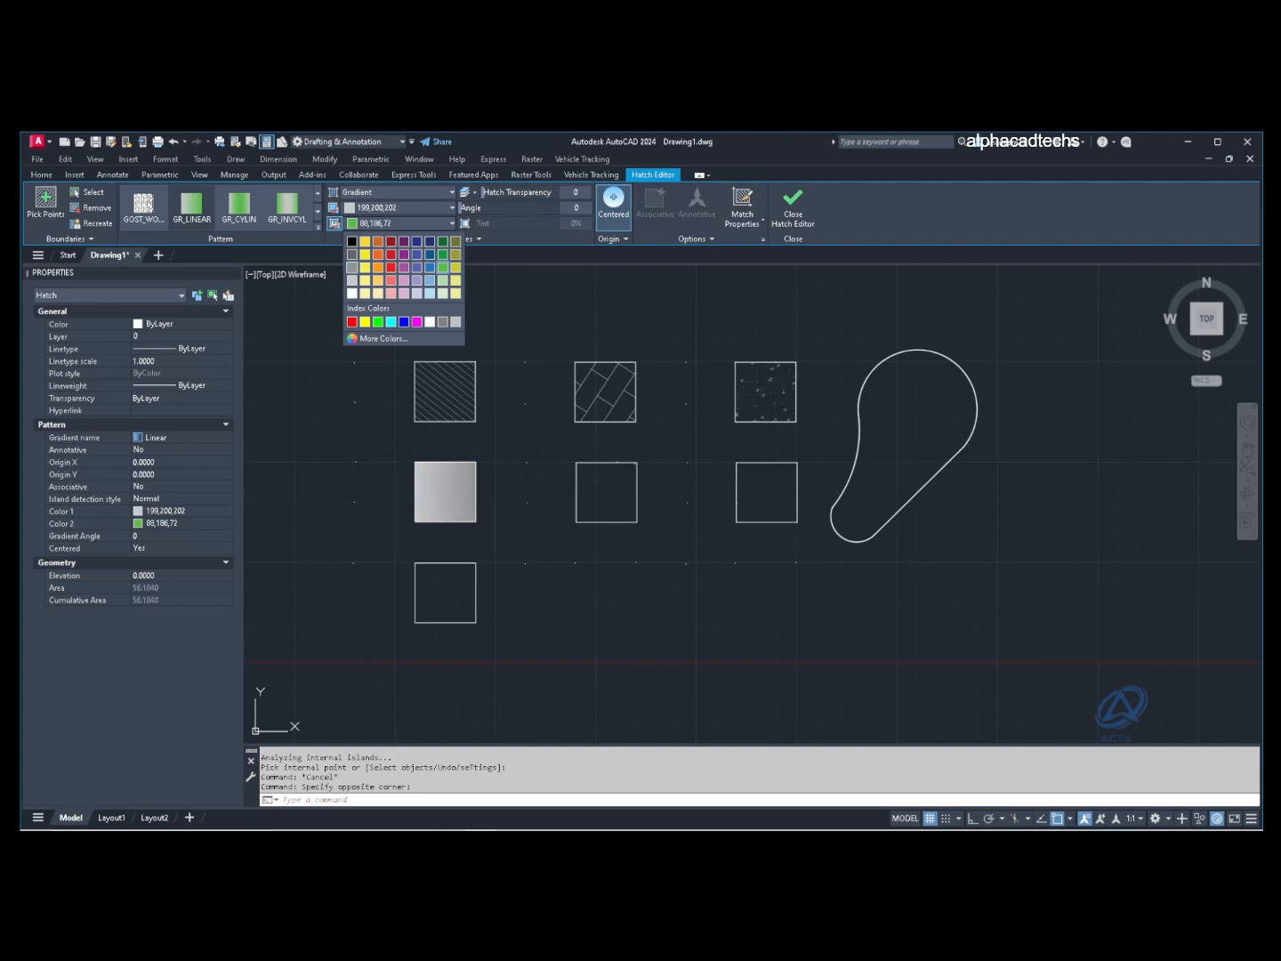
{"action": "left_click", "coordinate": [352, 267]}
{"action": "key", "text": "Escape"}
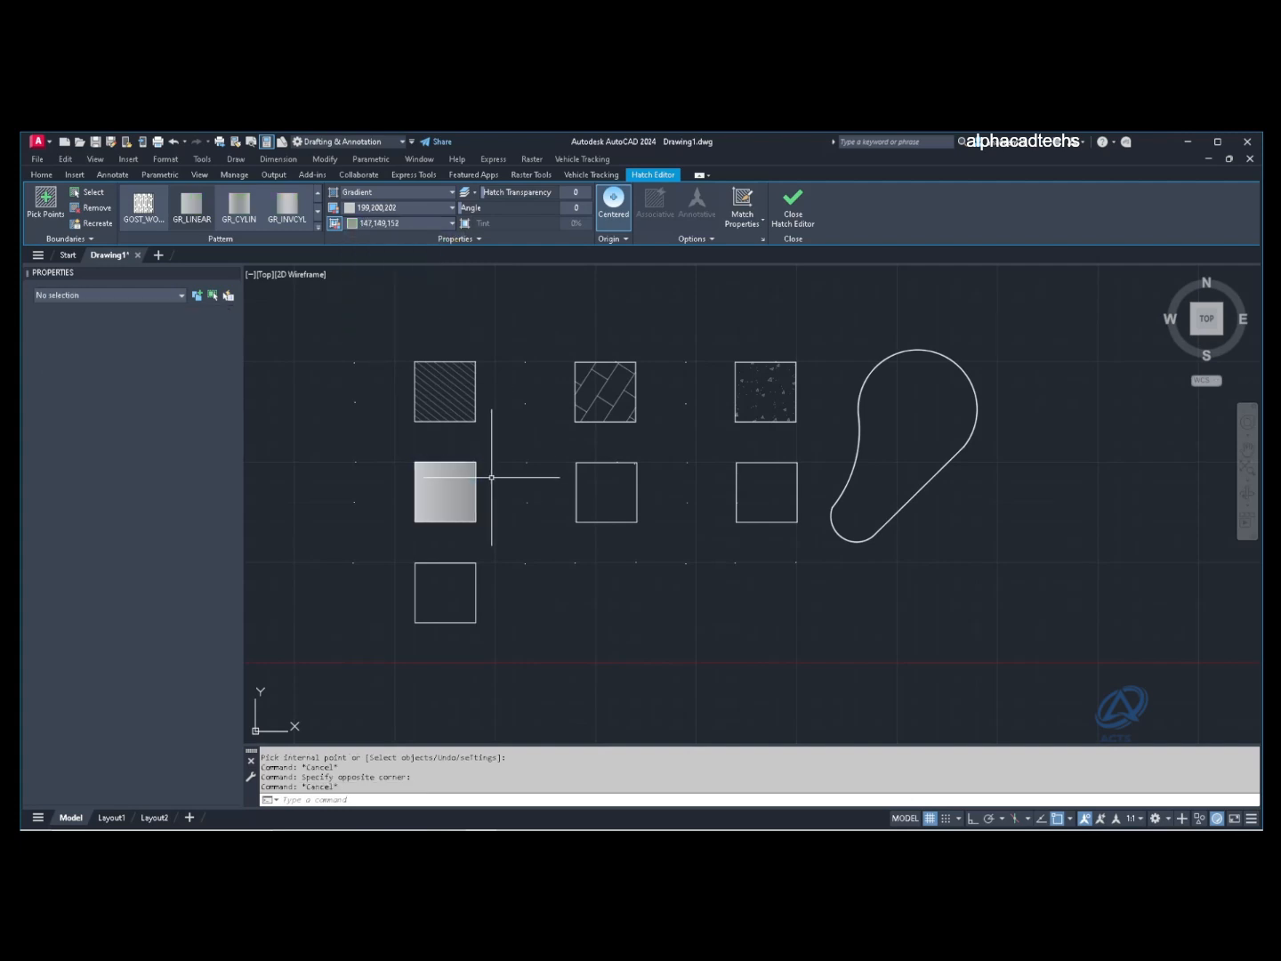
Step: Open and cancel the Boundary settings, then select and clear the bottom square's edges
{"action": "left_click", "coordinate": [160, 223]}
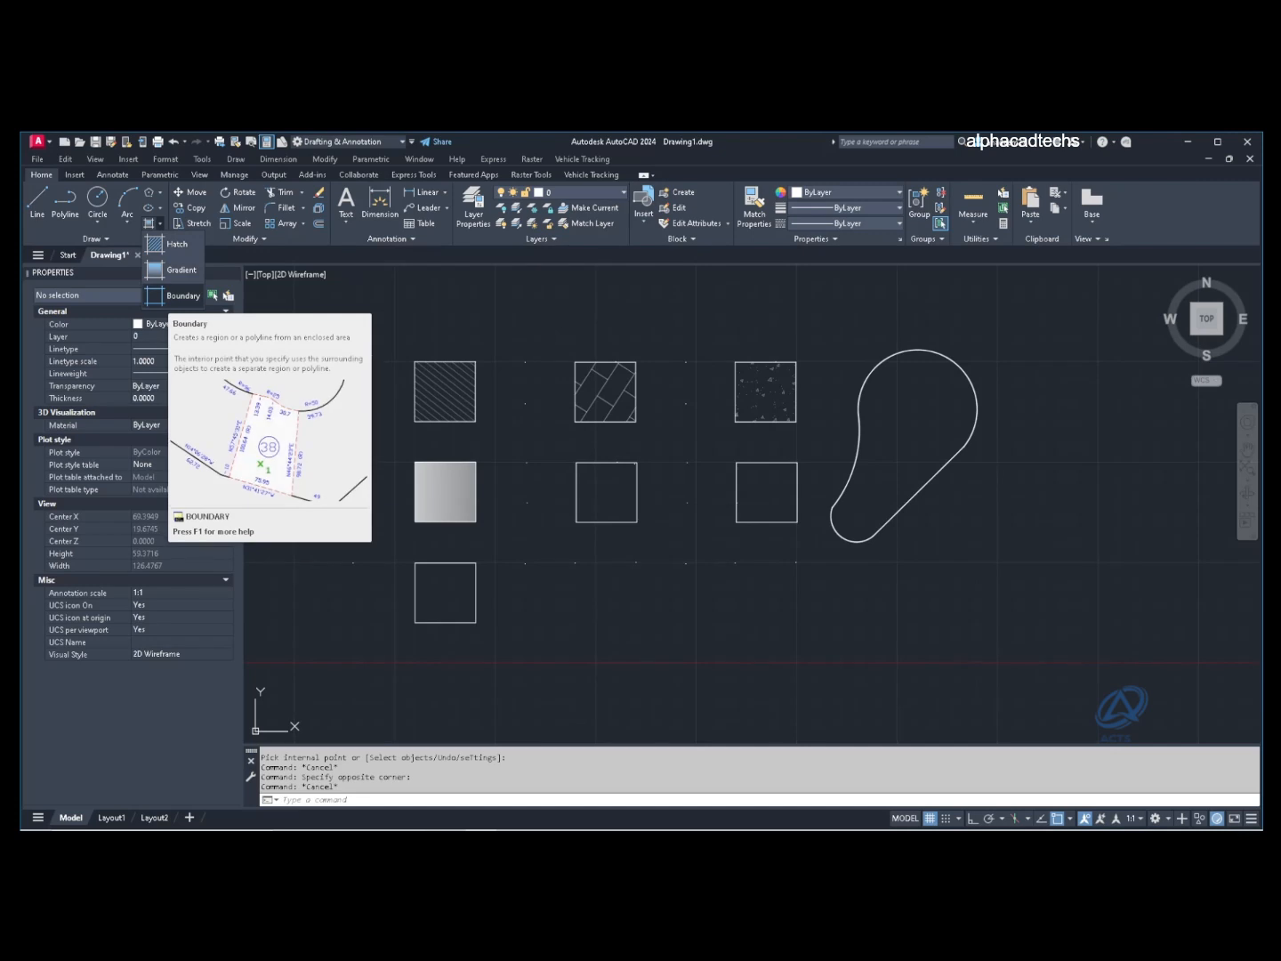
{"action": "left_click", "coordinate": [182, 296]}
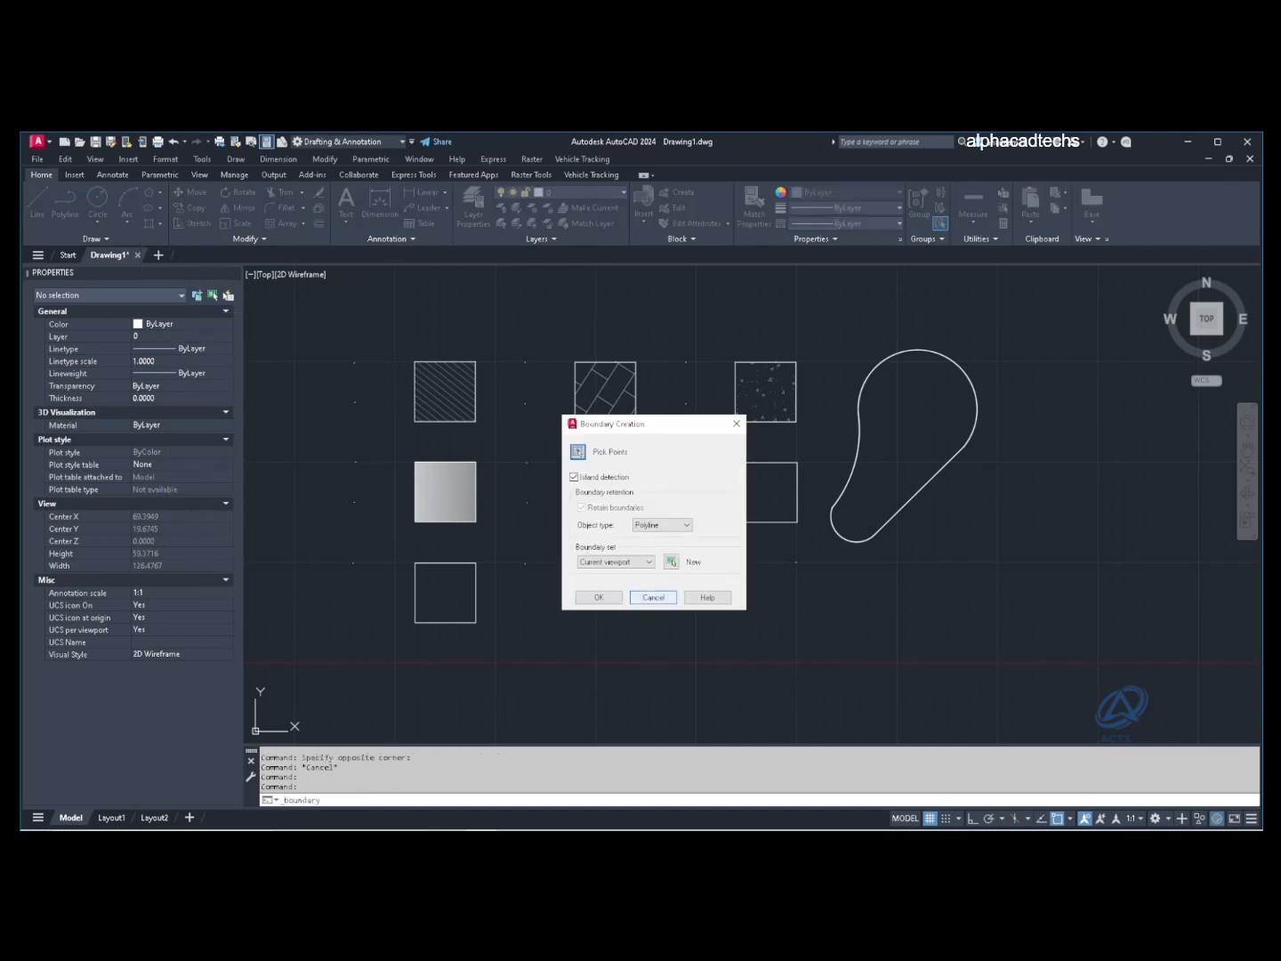
{"action": "left_click", "coordinate": [653, 597]}
{"action": "key", "text": "Escape"}
{"action": "left_click", "coordinate": [496, 592]}
{"action": "left_click", "coordinate": [453, 582]}
{"action": "left_click", "coordinate": [468, 637]}
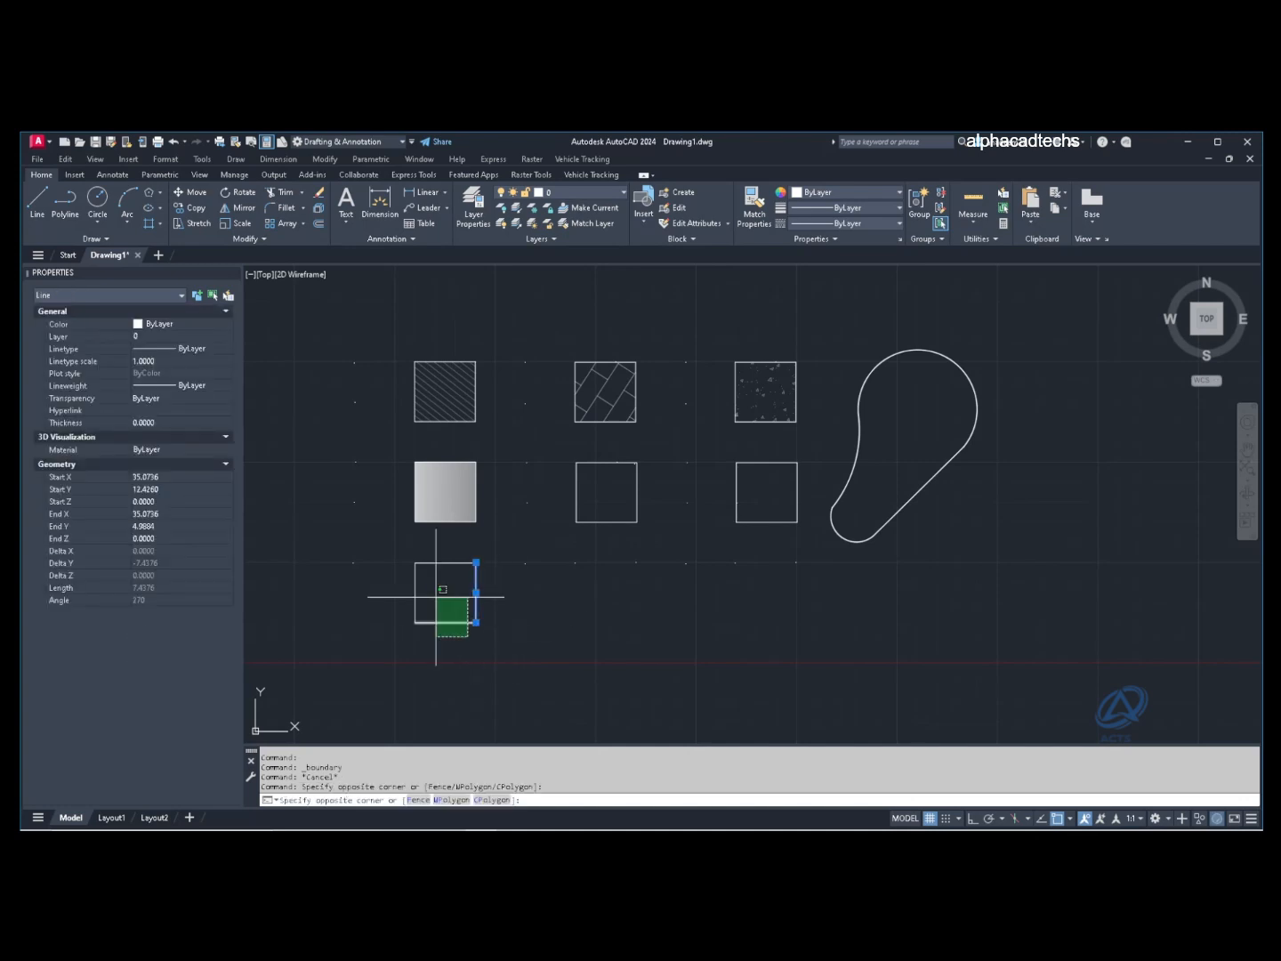
{"action": "left_click", "coordinate": [436, 597]}
{"action": "key", "text": "Escape"}
{"action": "left_click", "coordinate": [447, 585]}
{"action": "left_click", "coordinate": [431, 546]}
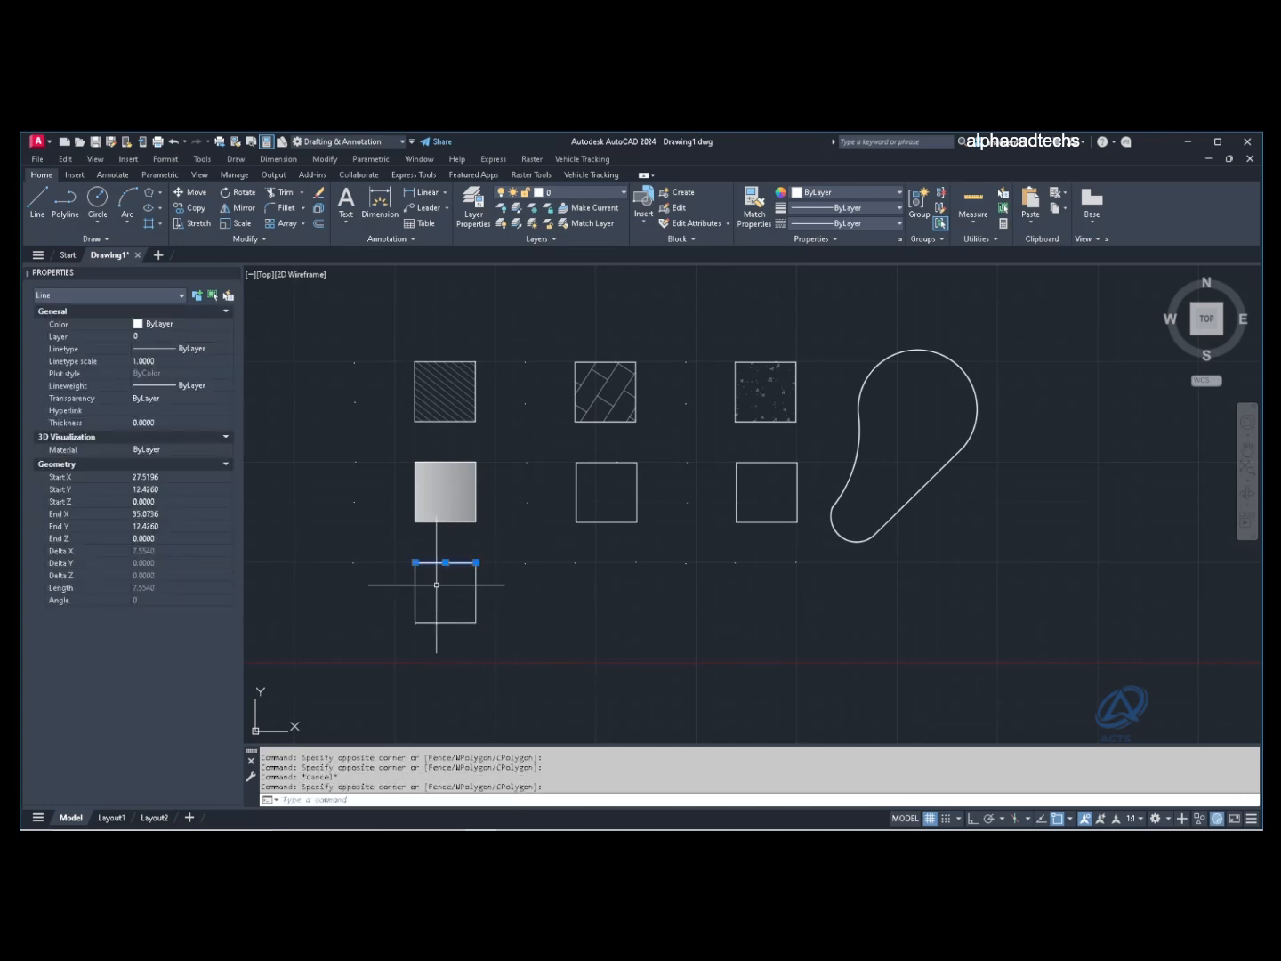
{"action": "key", "text": "Escape"}
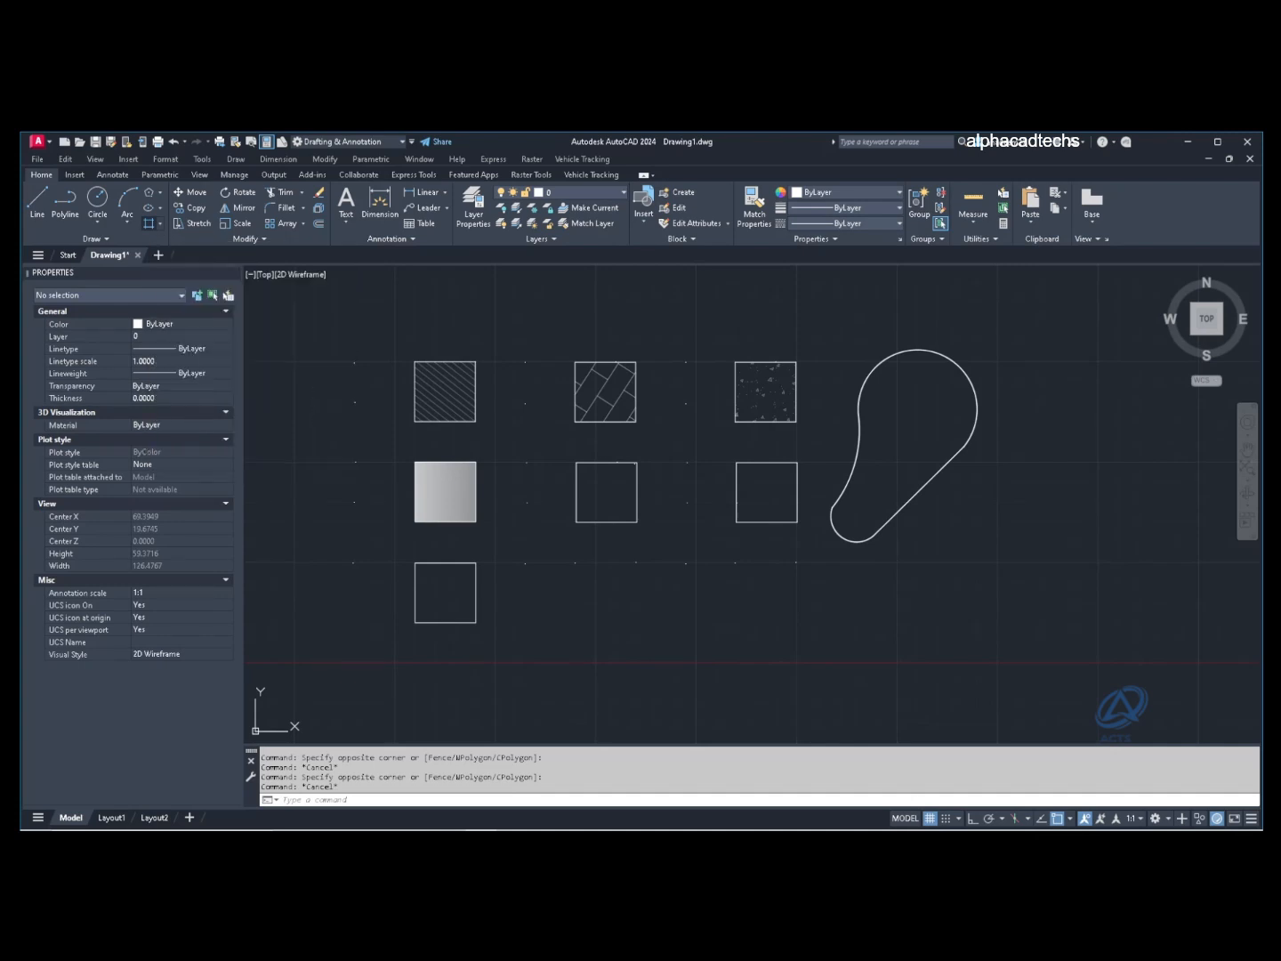
Step: Create a boundary polyline by picking a point inside the bottom square
{"action": "left_click", "coordinate": [148, 223]}
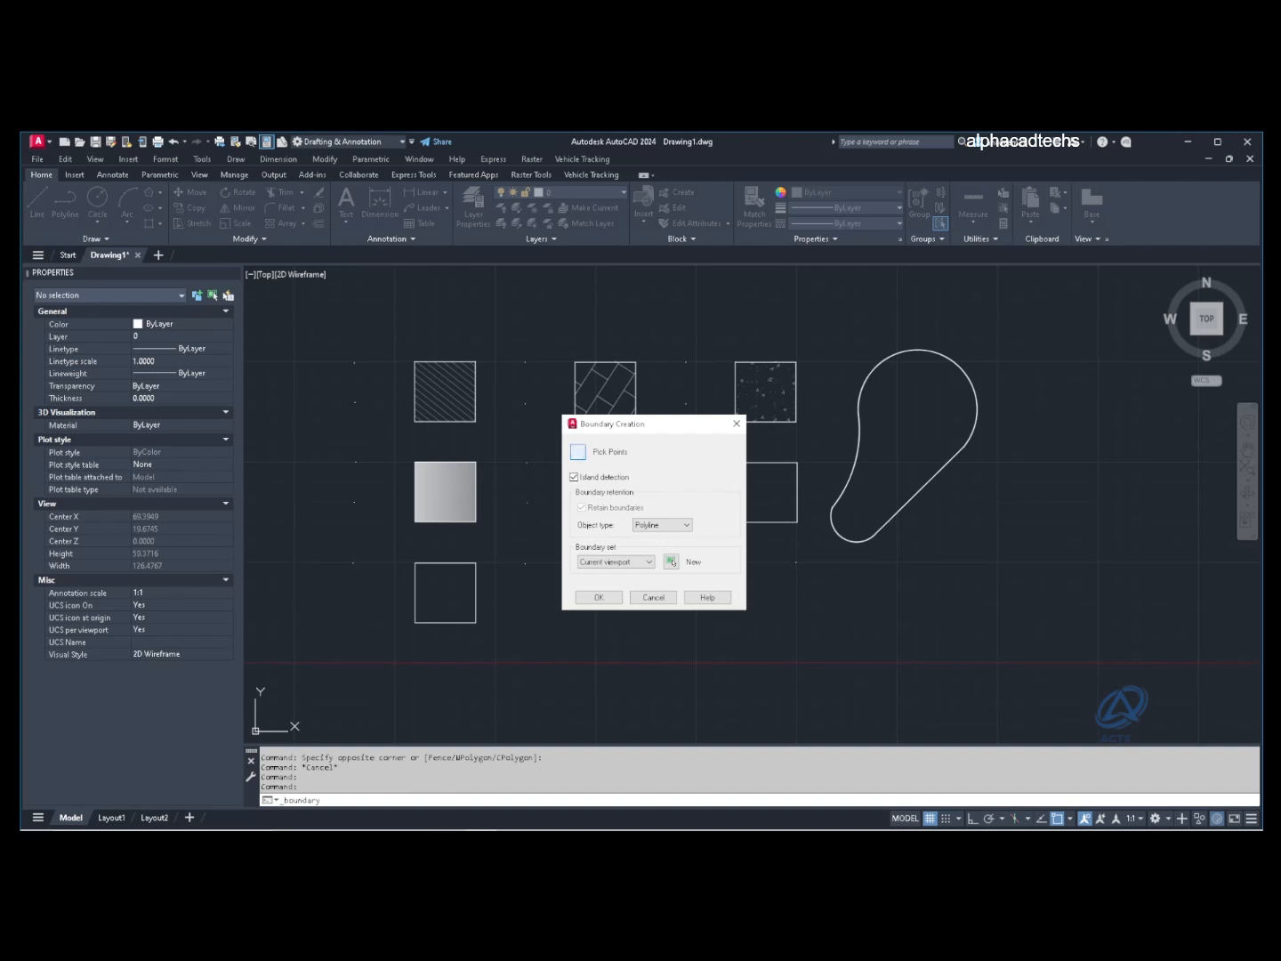
{"action": "left_click", "coordinate": [577, 451]}
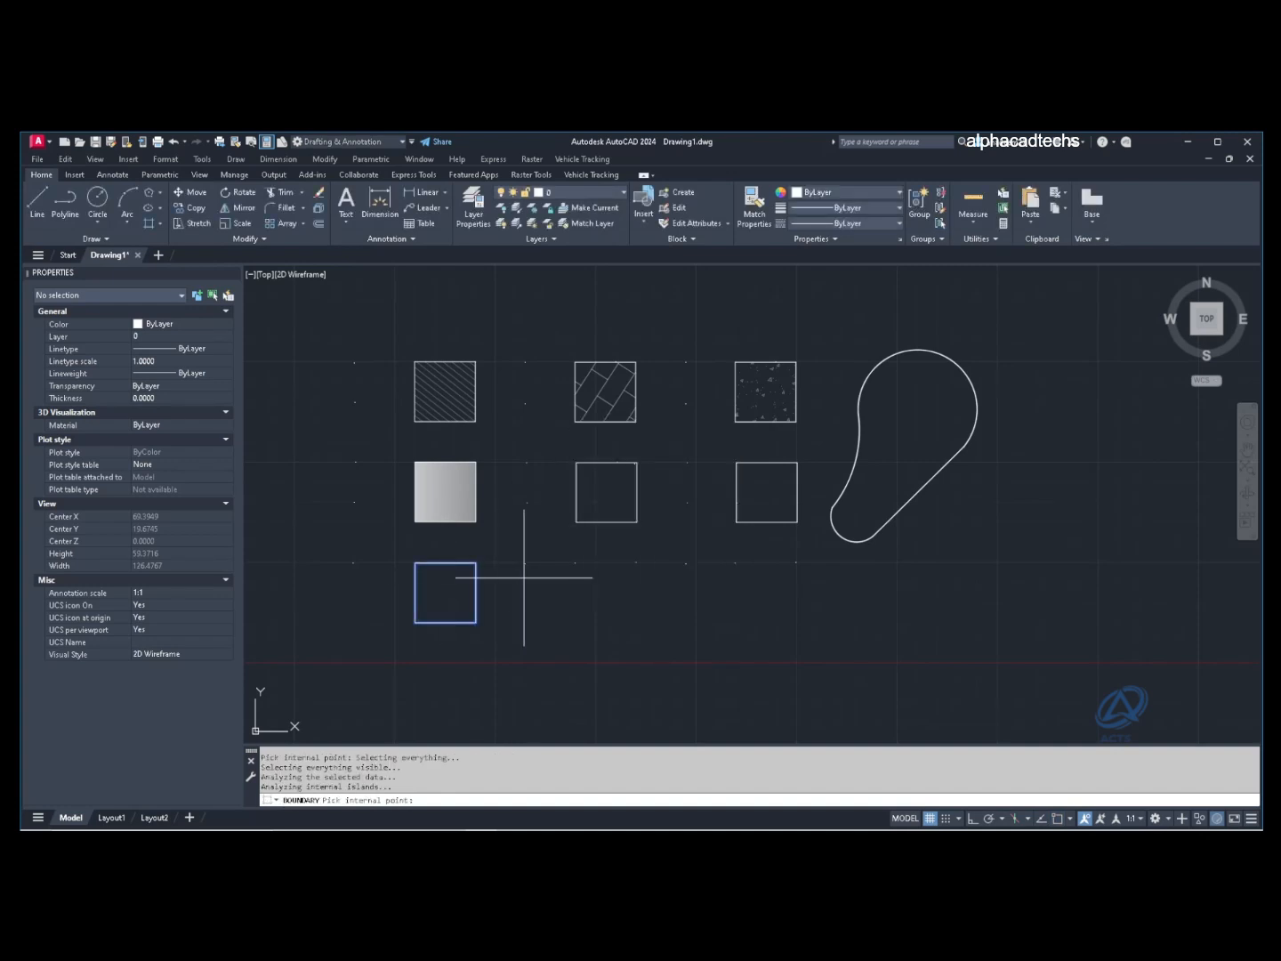
{"action": "left_click", "coordinate": [524, 578]}
{"action": "key", "text": "Return"}
{"action": "key", "text": "Escape"}
{"action": "key", "text": "Escape"}
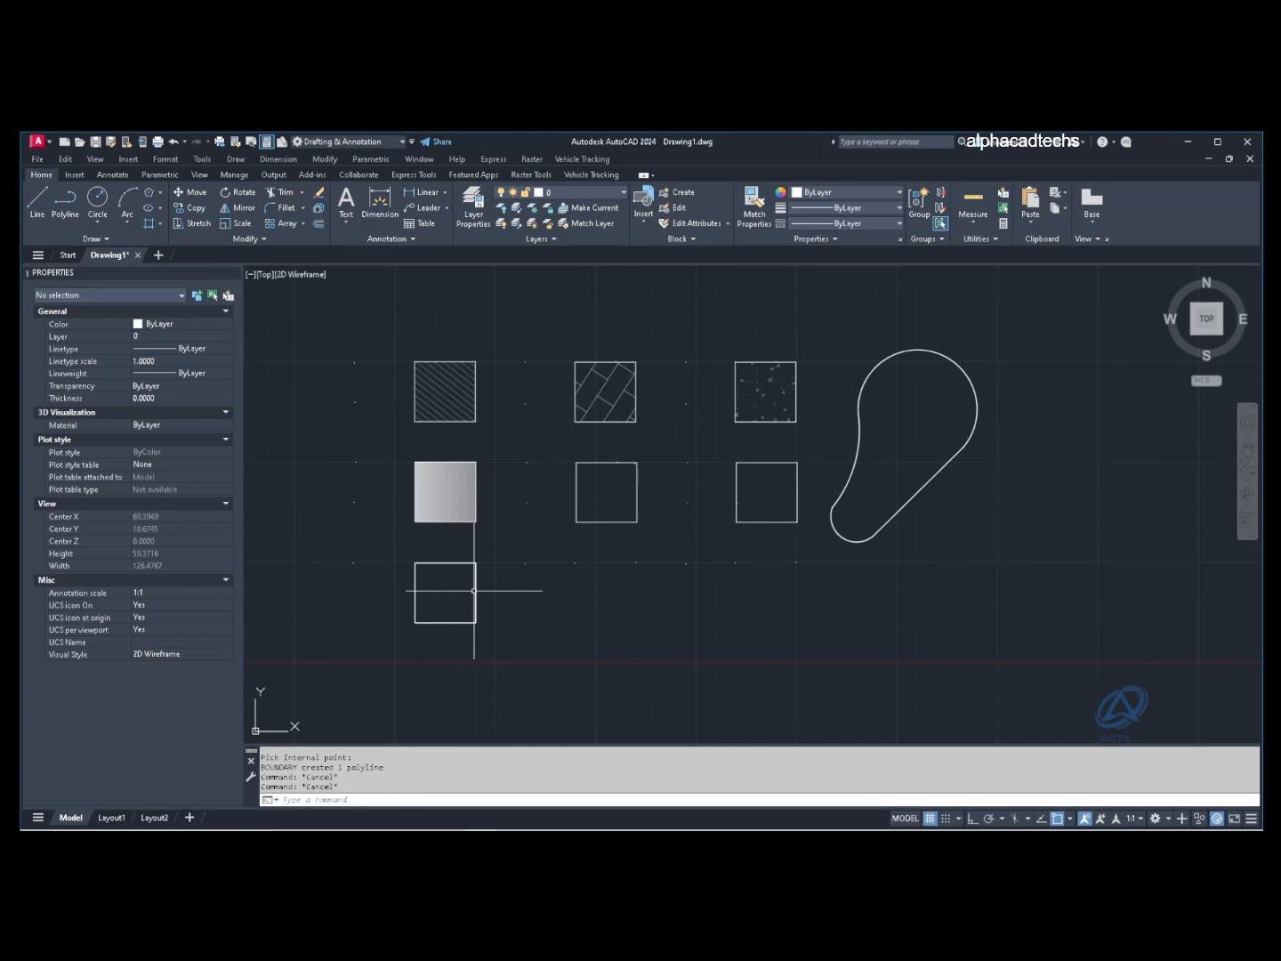
{"action": "type", "text": "m"}
{"action": "key", "text": "Return"}
Step: Move the new boundary outline one grid step right of the bottom square
{"action": "left_click", "coordinate": [474, 589]}
{"action": "key", "text": "Return"}
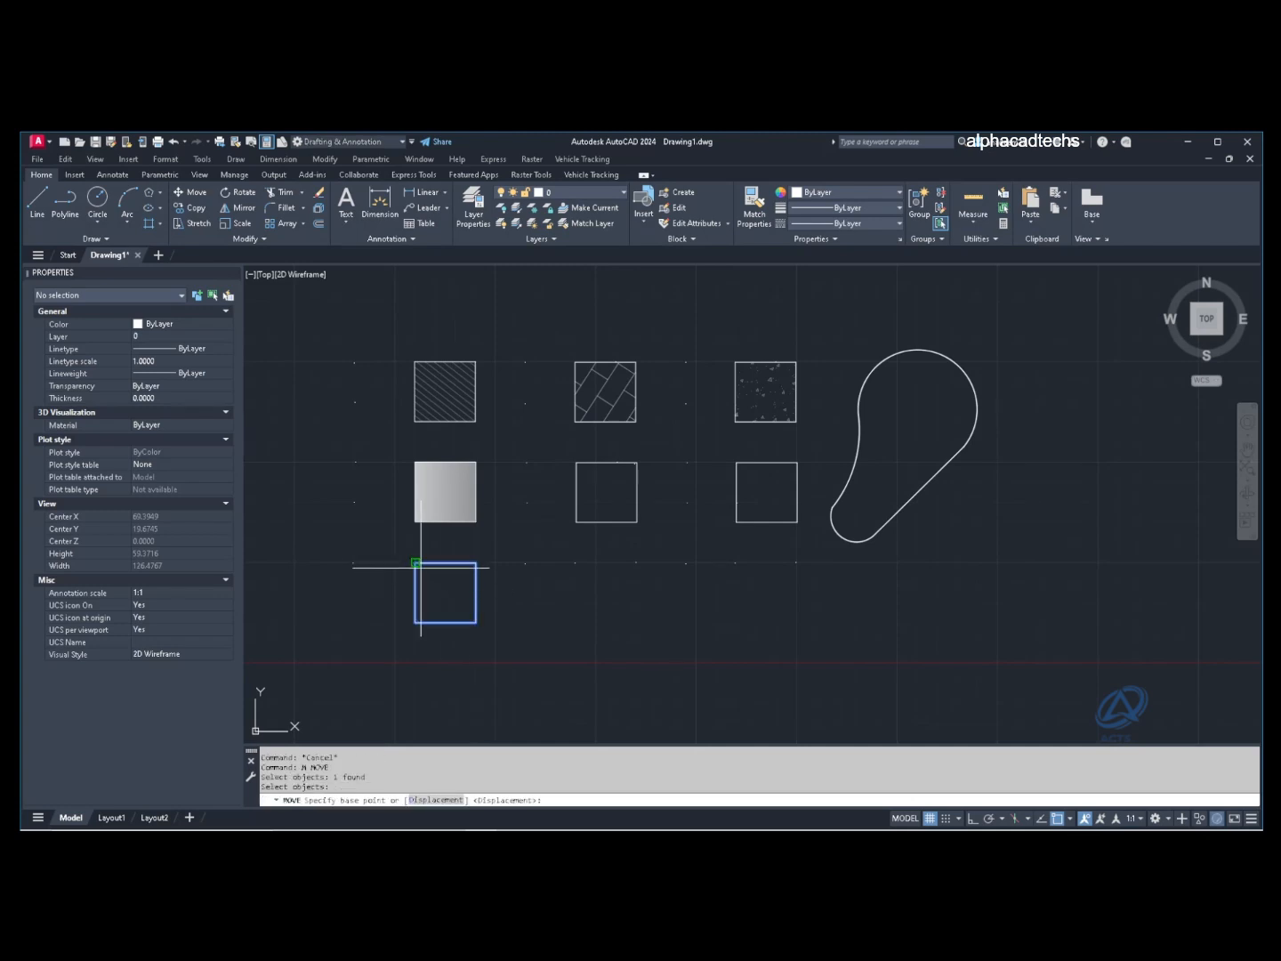
{"action": "left_click", "coordinate": [415, 563]}
{"action": "left_click", "coordinate": [484, 592]}
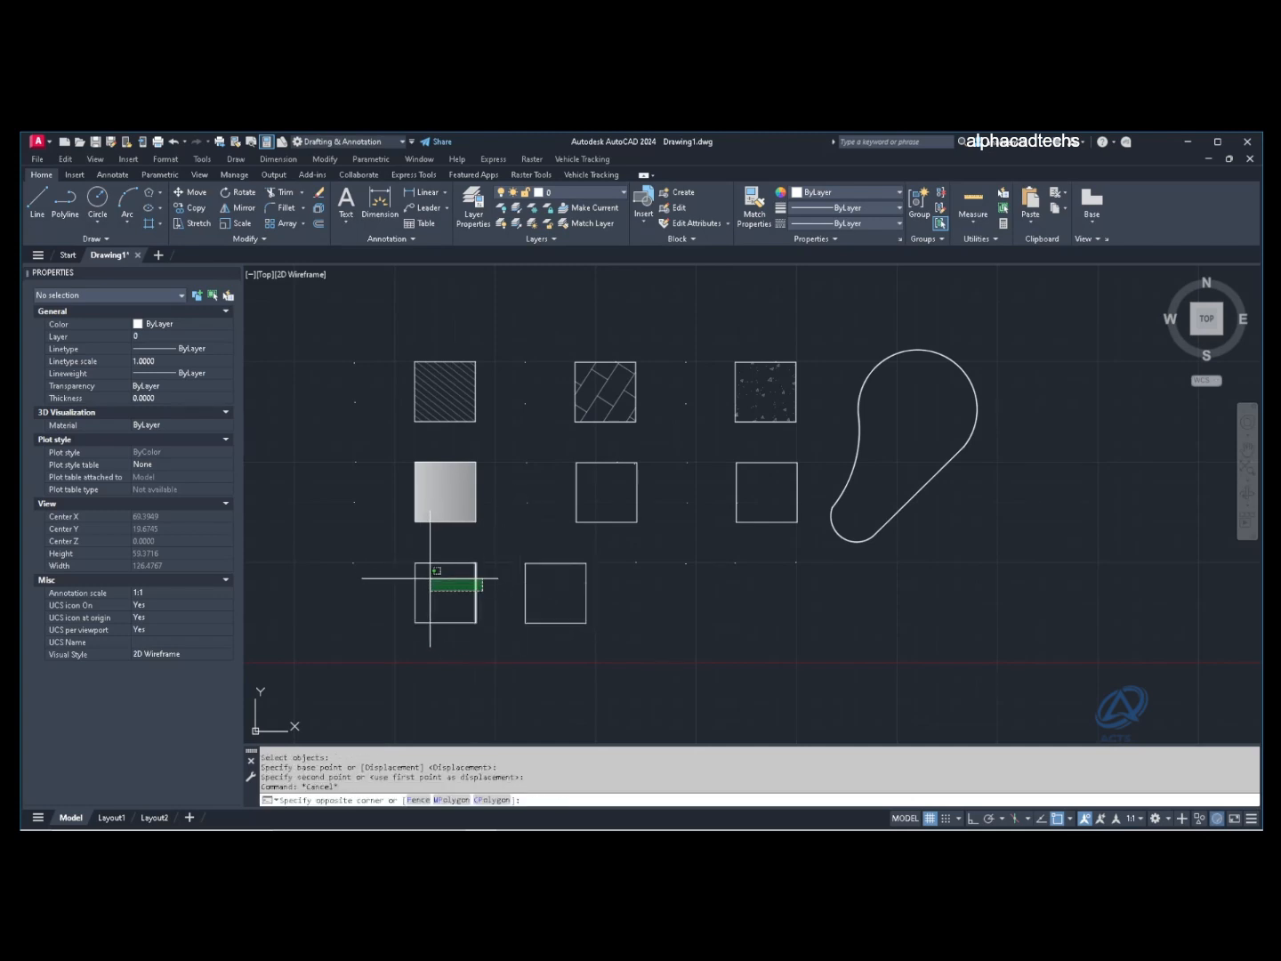
{"action": "left_click", "coordinate": [429, 578]}
{"action": "left_click", "coordinate": [541, 597]}
{"action": "left_click", "coordinate": [517, 586]}
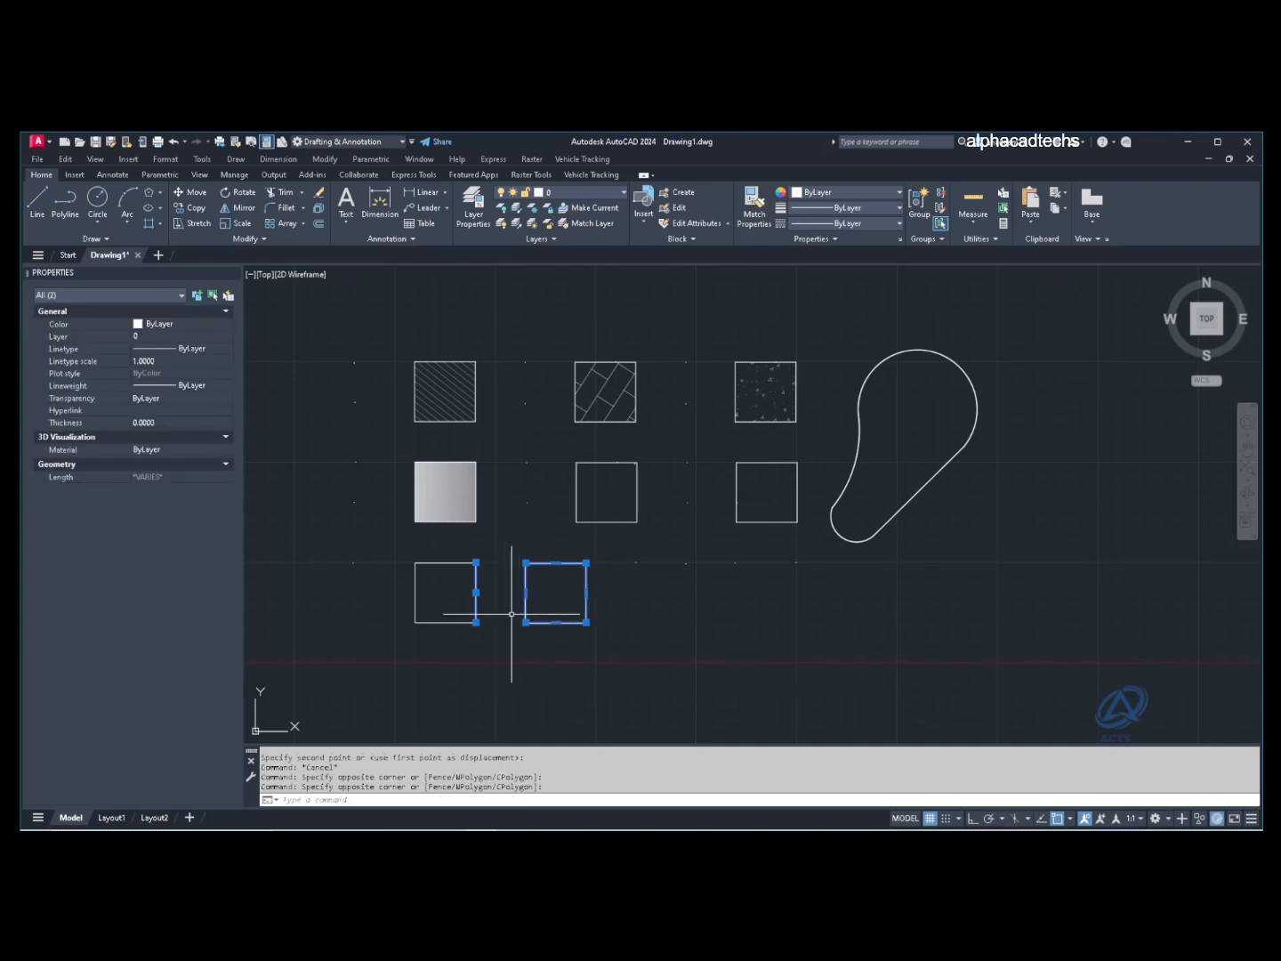
{"action": "key", "text": "Escape"}
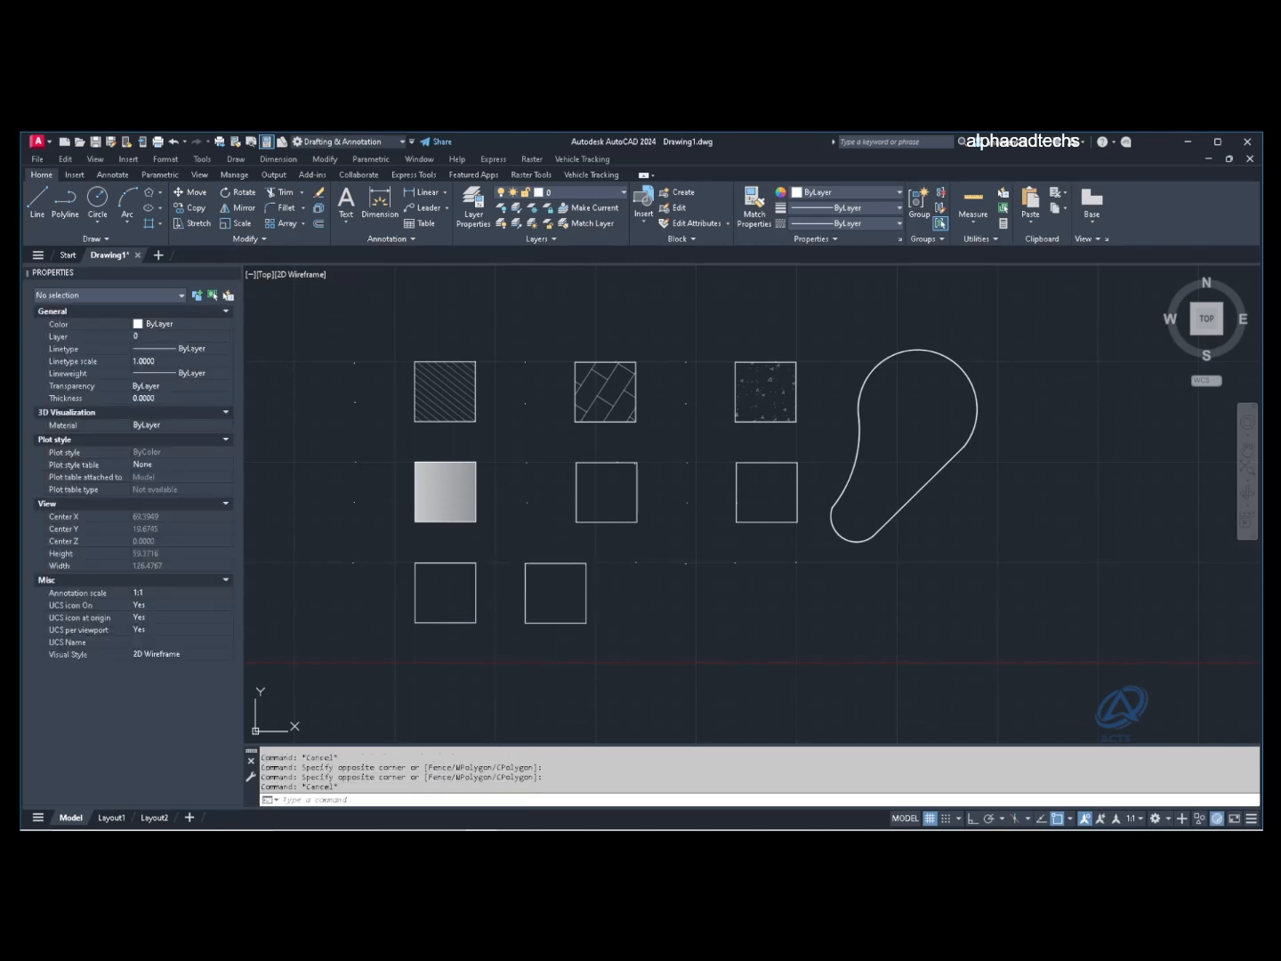
Step: Hatch the moved square and switch its pattern to GRAVEL
{"action": "left_click", "coordinate": [149, 223]}
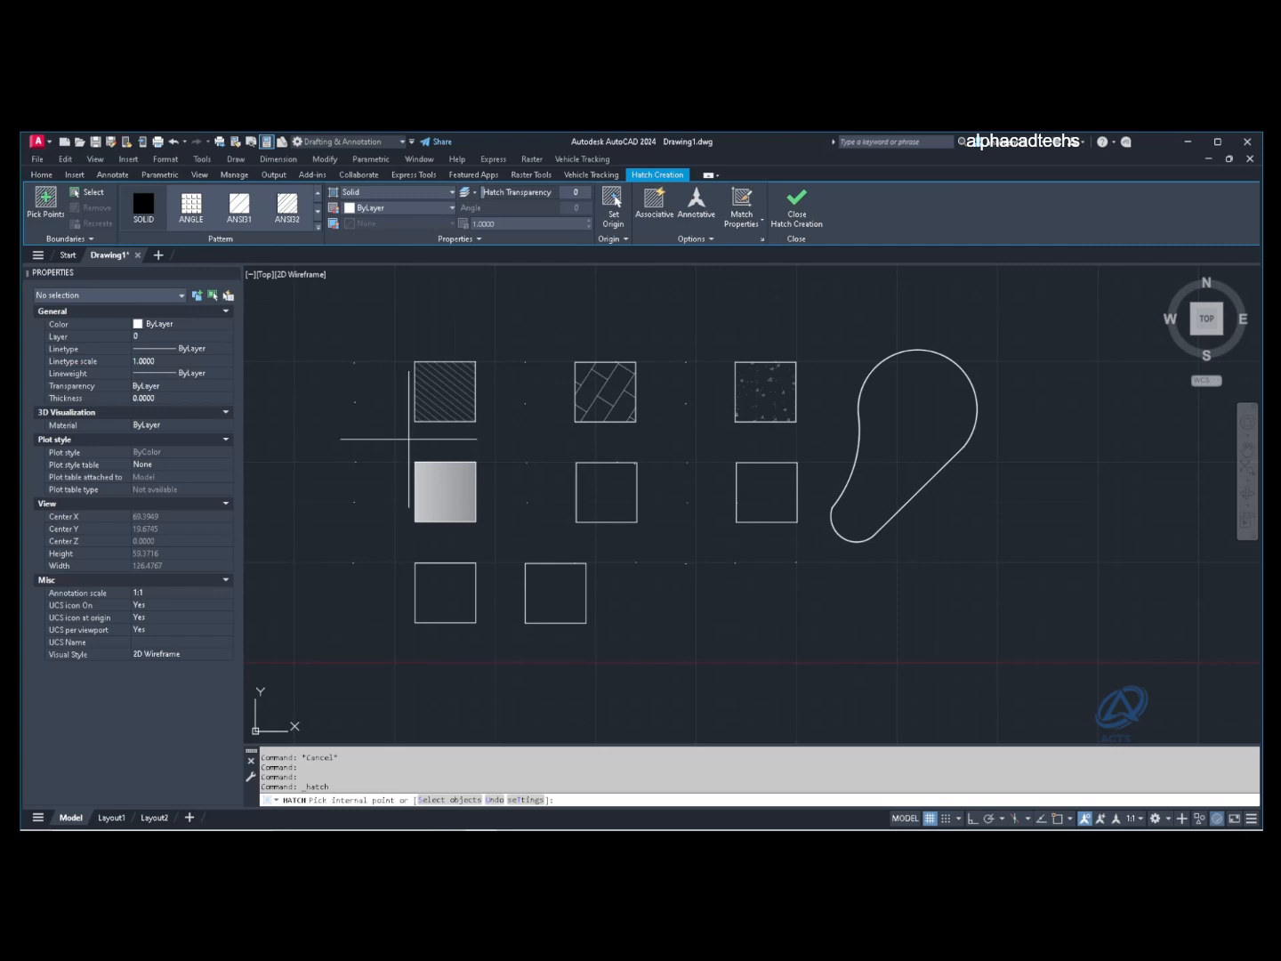
{"action": "left_click", "coordinate": [551, 577]}
{"action": "key", "text": "Return"}
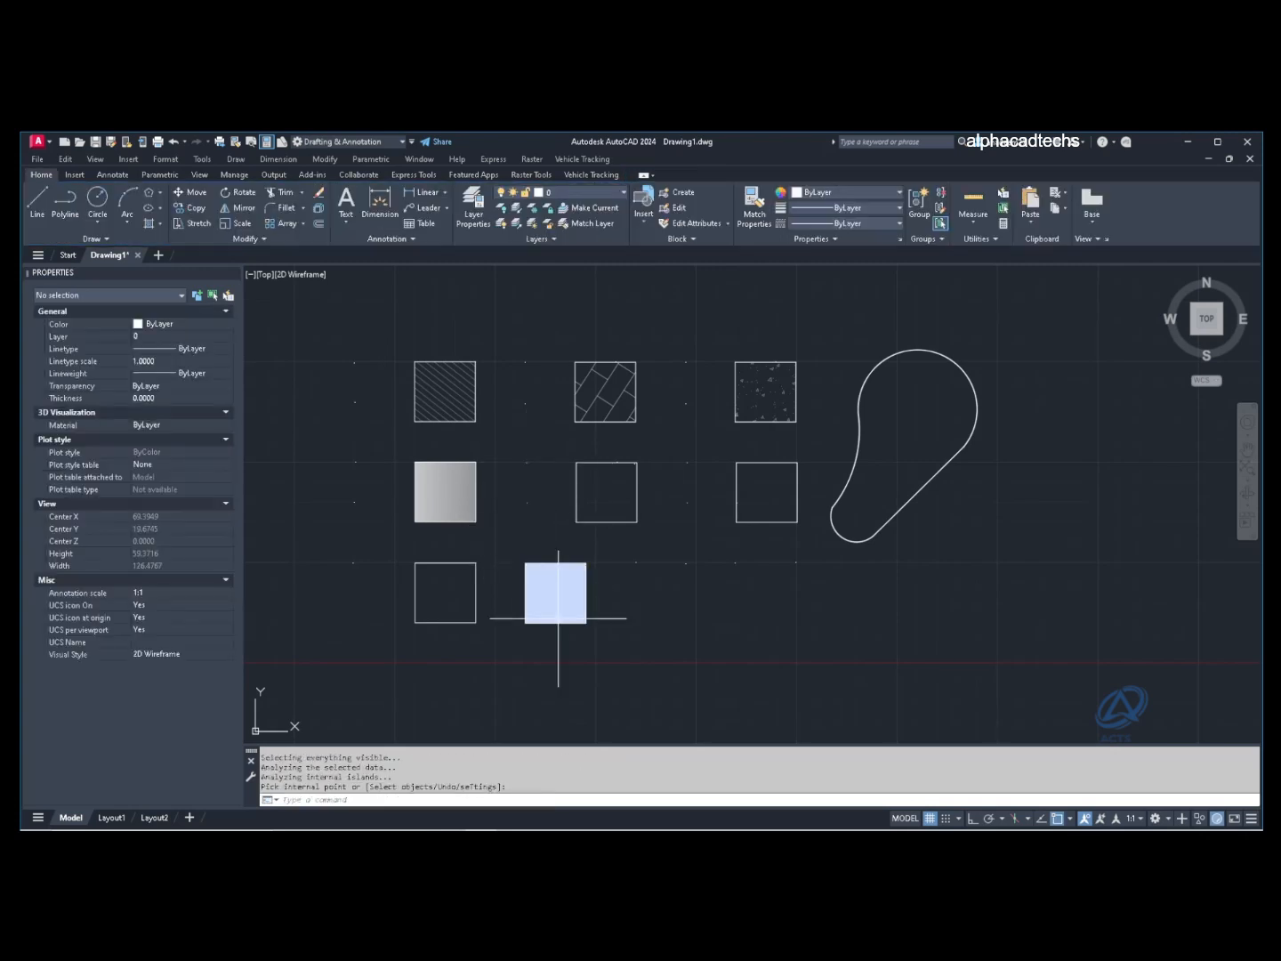
{"action": "left_click", "coordinate": [557, 592]}
{"action": "left_click", "coordinate": [287, 204]}
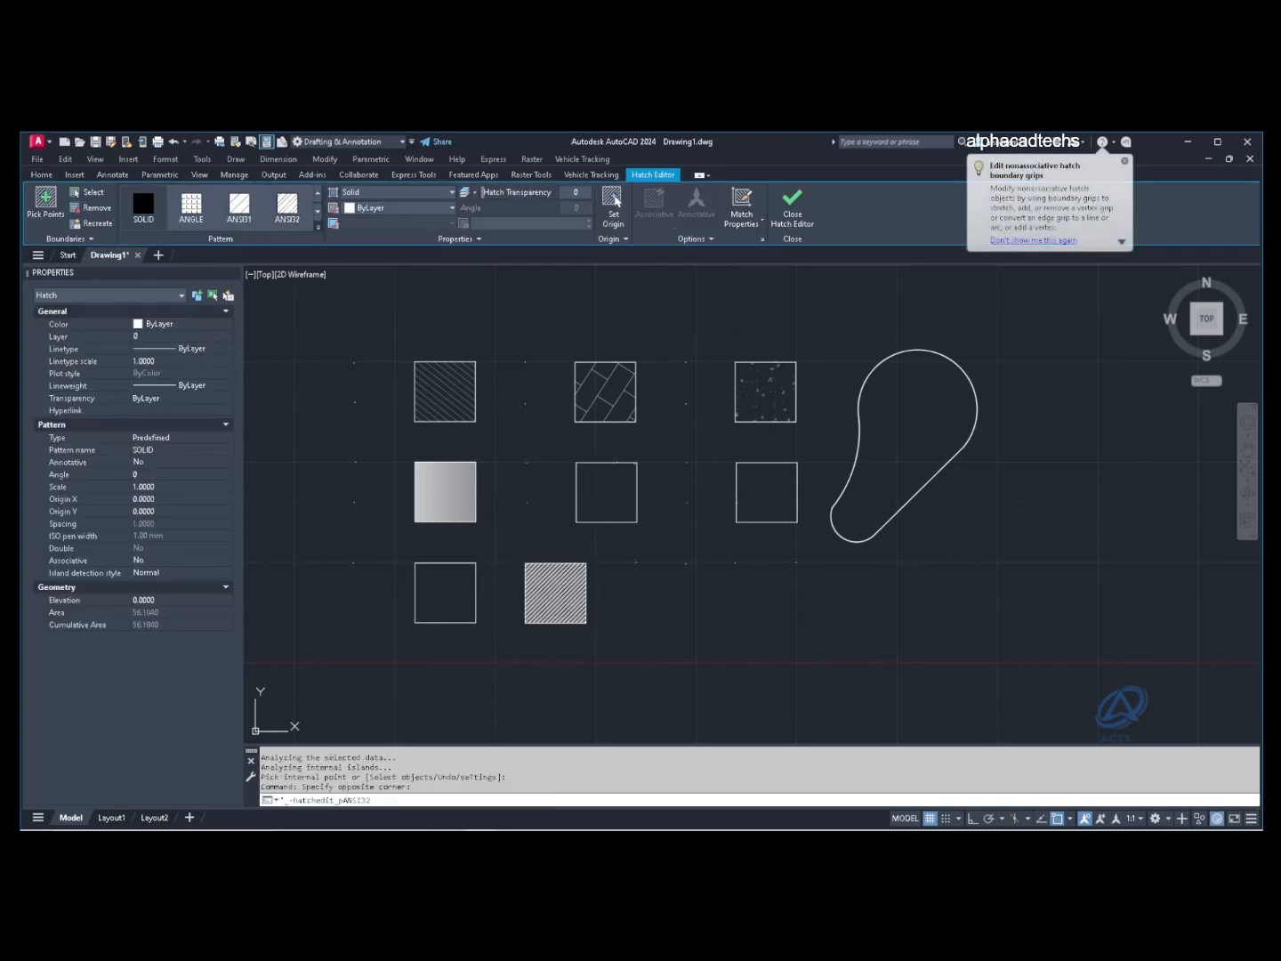
{"action": "left_click", "coordinate": [318, 226]}
{"action": "left_click", "coordinate": [288, 254]}
{"action": "scroll", "coordinate": [287, 267], "scroll_direction": "down", "scroll_amount": 4}
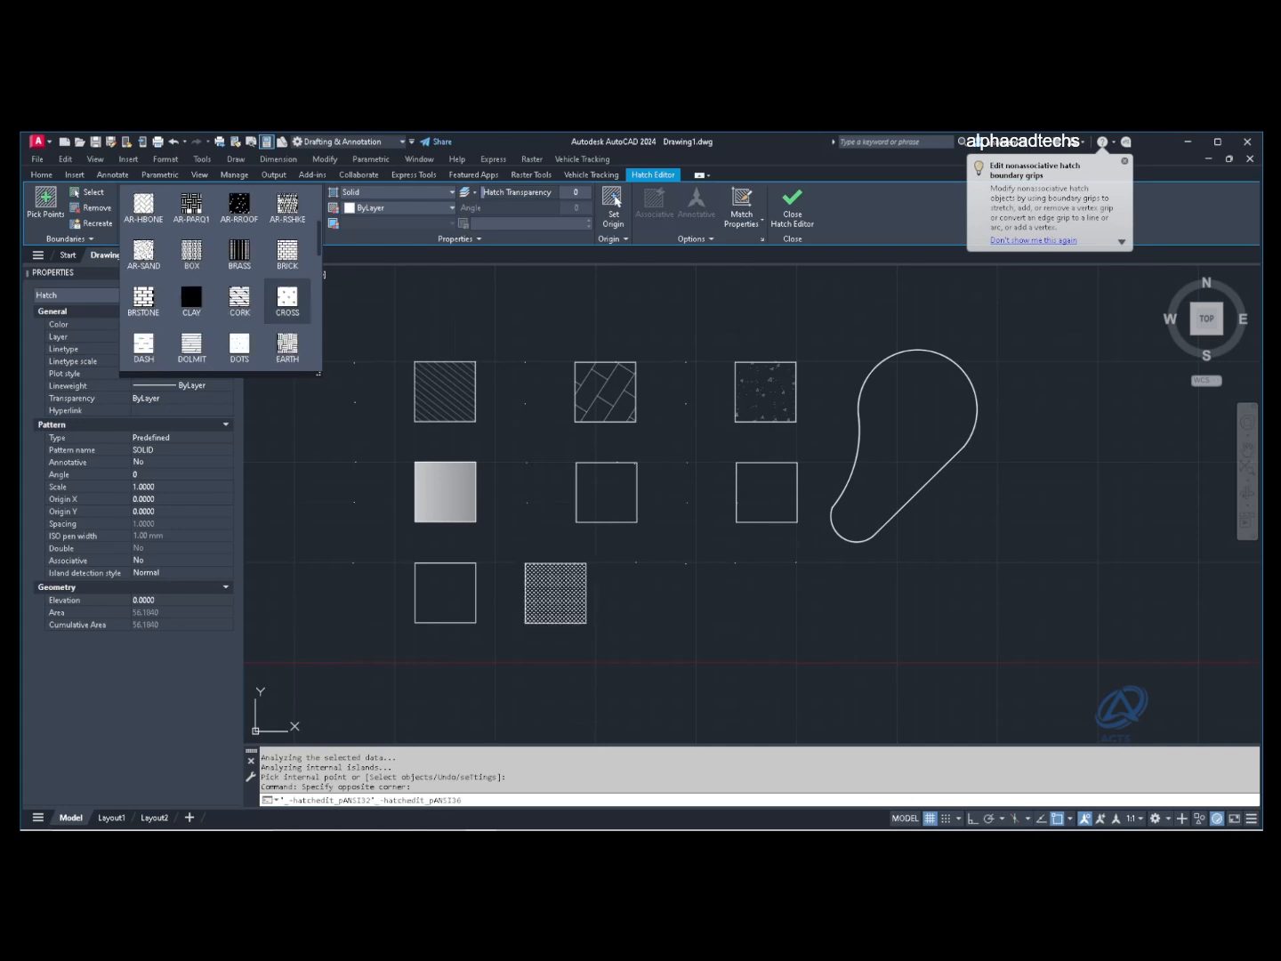
{"action": "scroll", "coordinate": [240, 301], "scroll_direction": "down", "scroll_amount": 1}
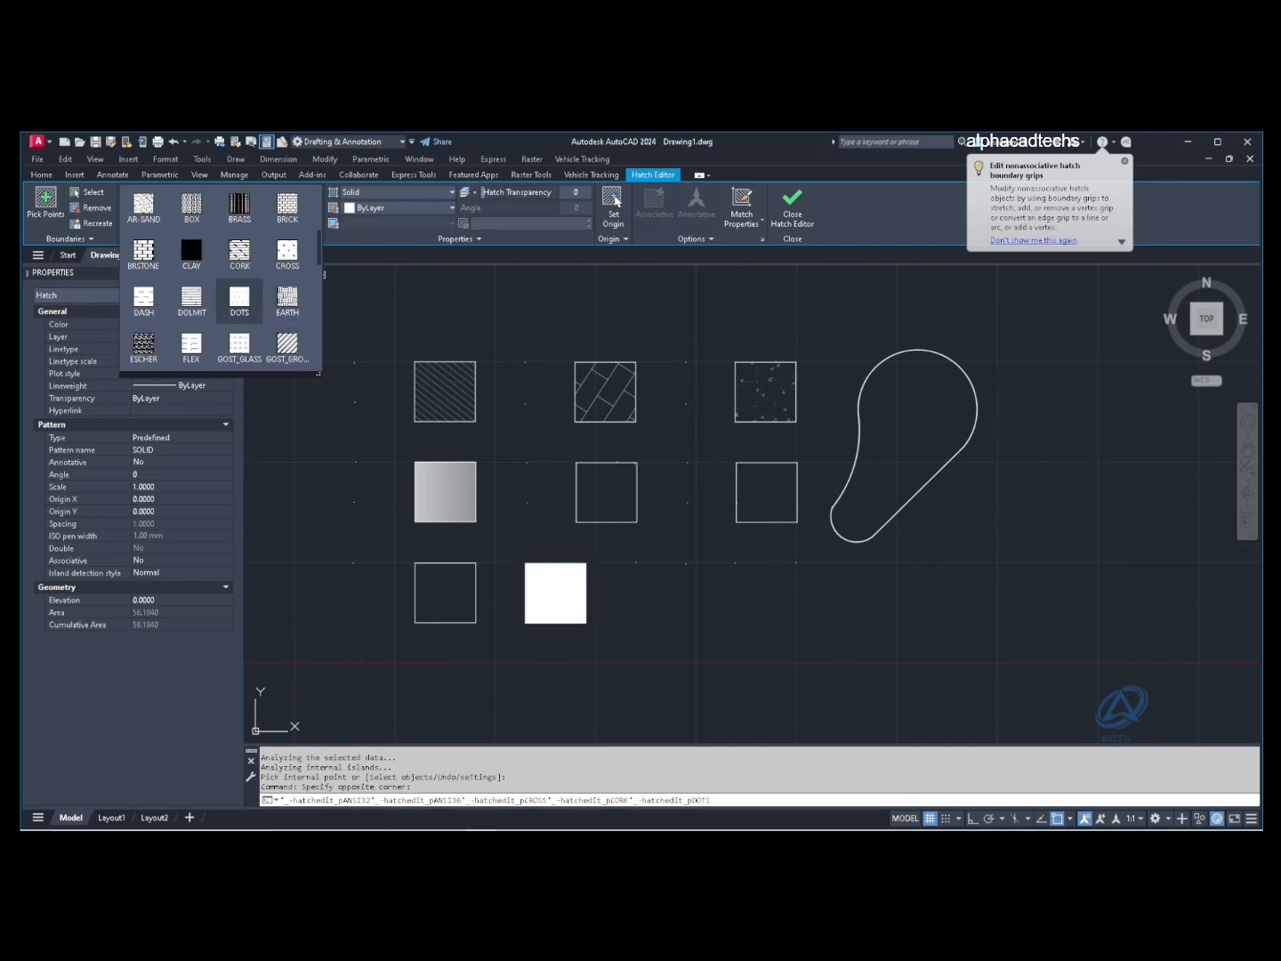
{"action": "scroll", "coordinate": [240, 301], "scroll_direction": "down", "scroll_amount": 4}
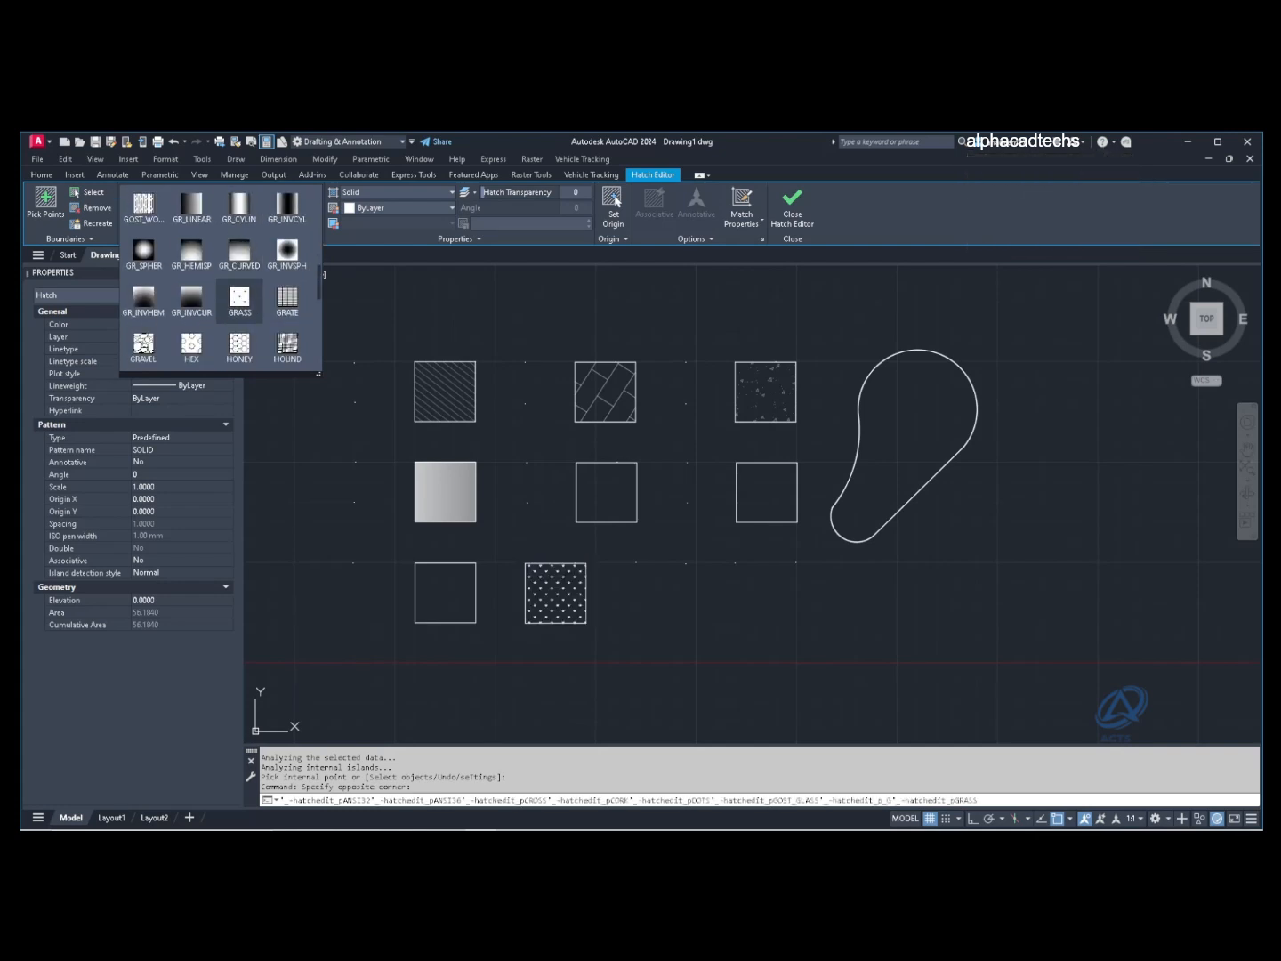
{"action": "left_click", "coordinate": [143, 345]}
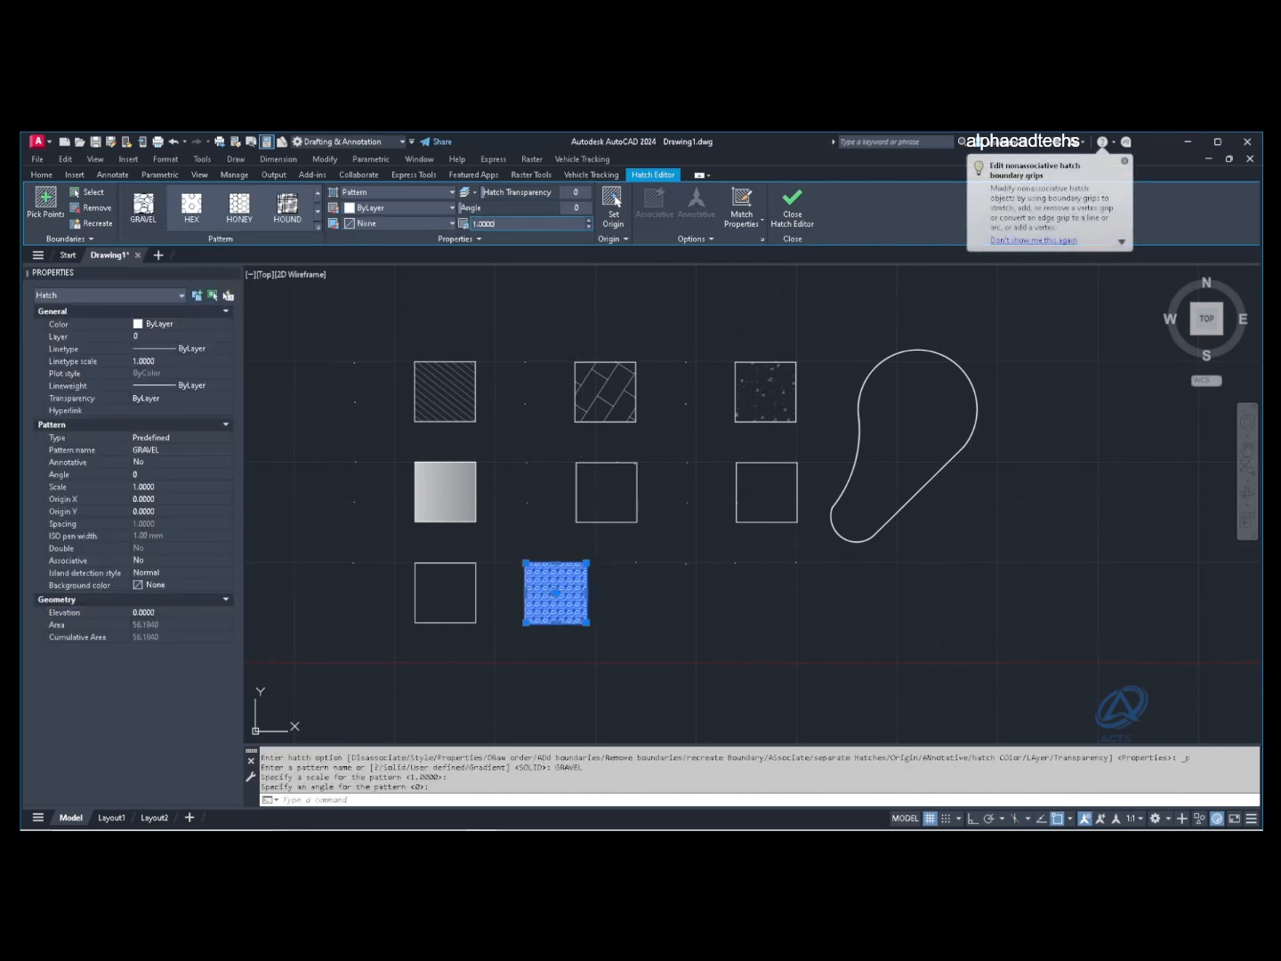
Step: Settle the GRAVEL hatch scale at 2 after trying 0.1, 5 and 25
{"action": "left_click_drag", "start_coordinate": [495, 224], "coordinate": [471, 225]}
{"action": "type", "text": ".1"}
{"action": "key", "text": "Return"}
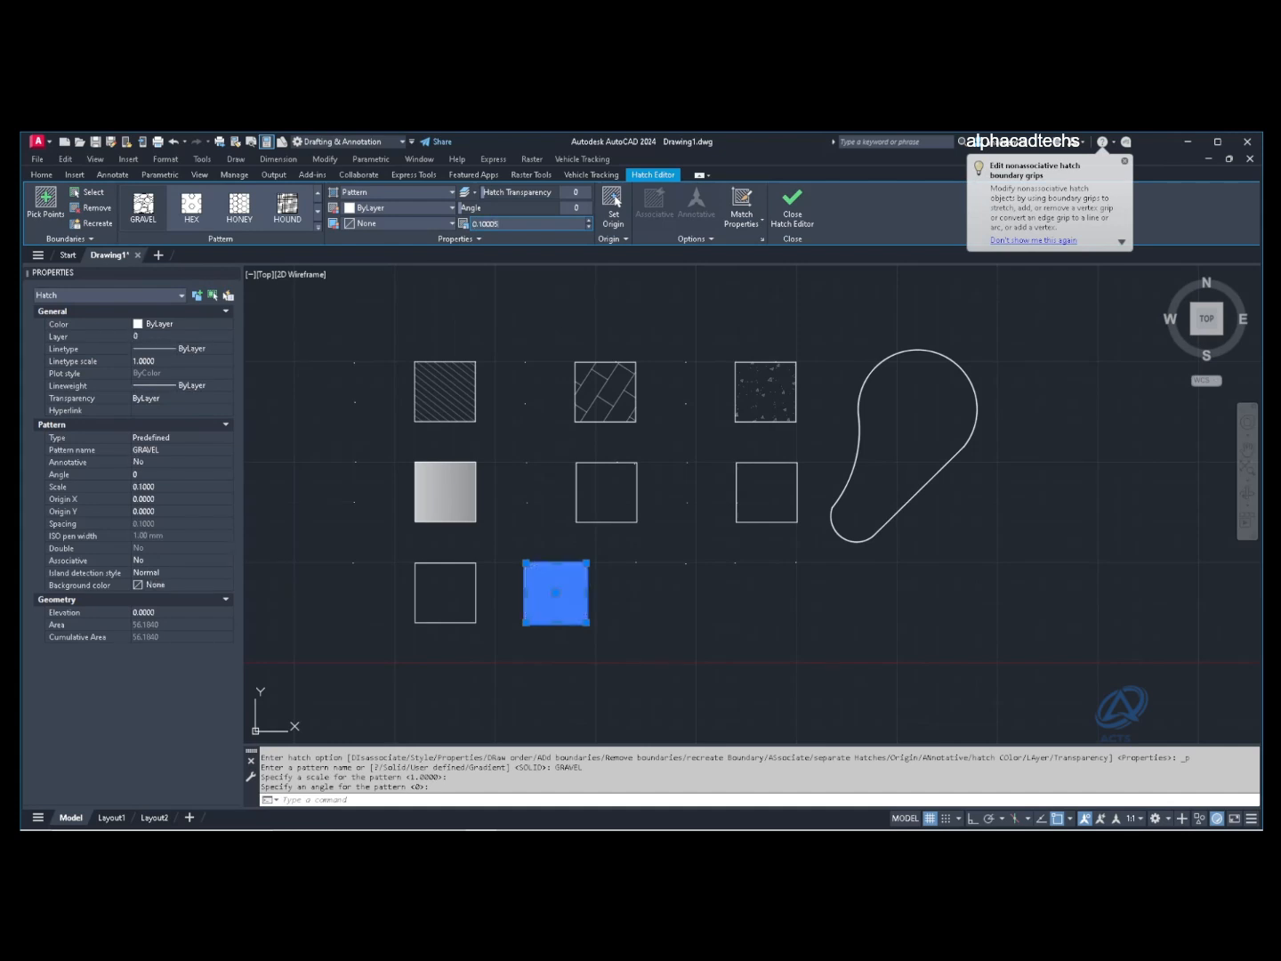
{"action": "key", "text": "Return"}
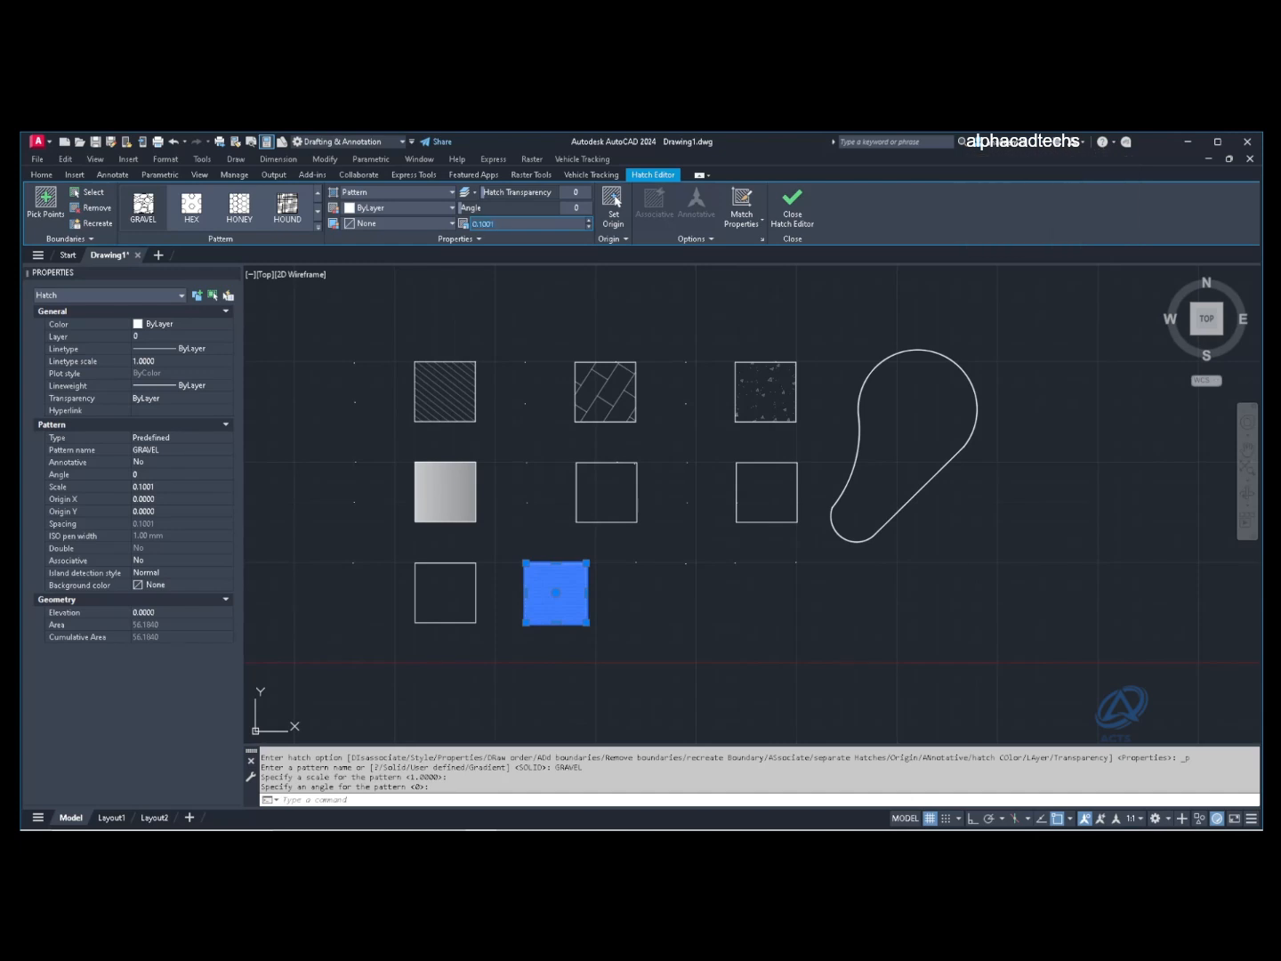
{"action": "type", "text": "5"}
{"action": "key", "text": "Return"}
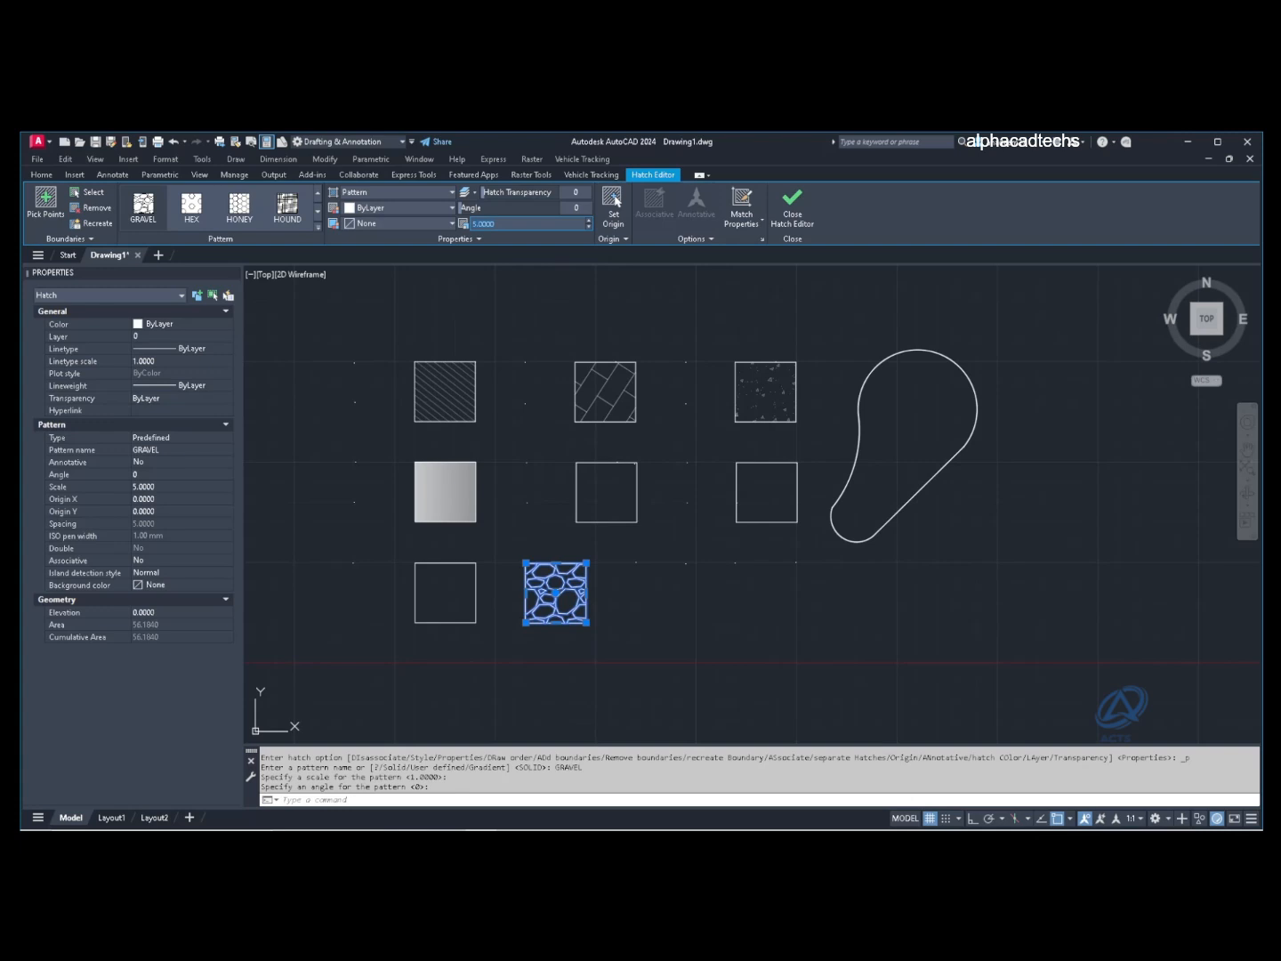
{"action": "type", "text": "25"}
{"action": "key", "text": "Return"}
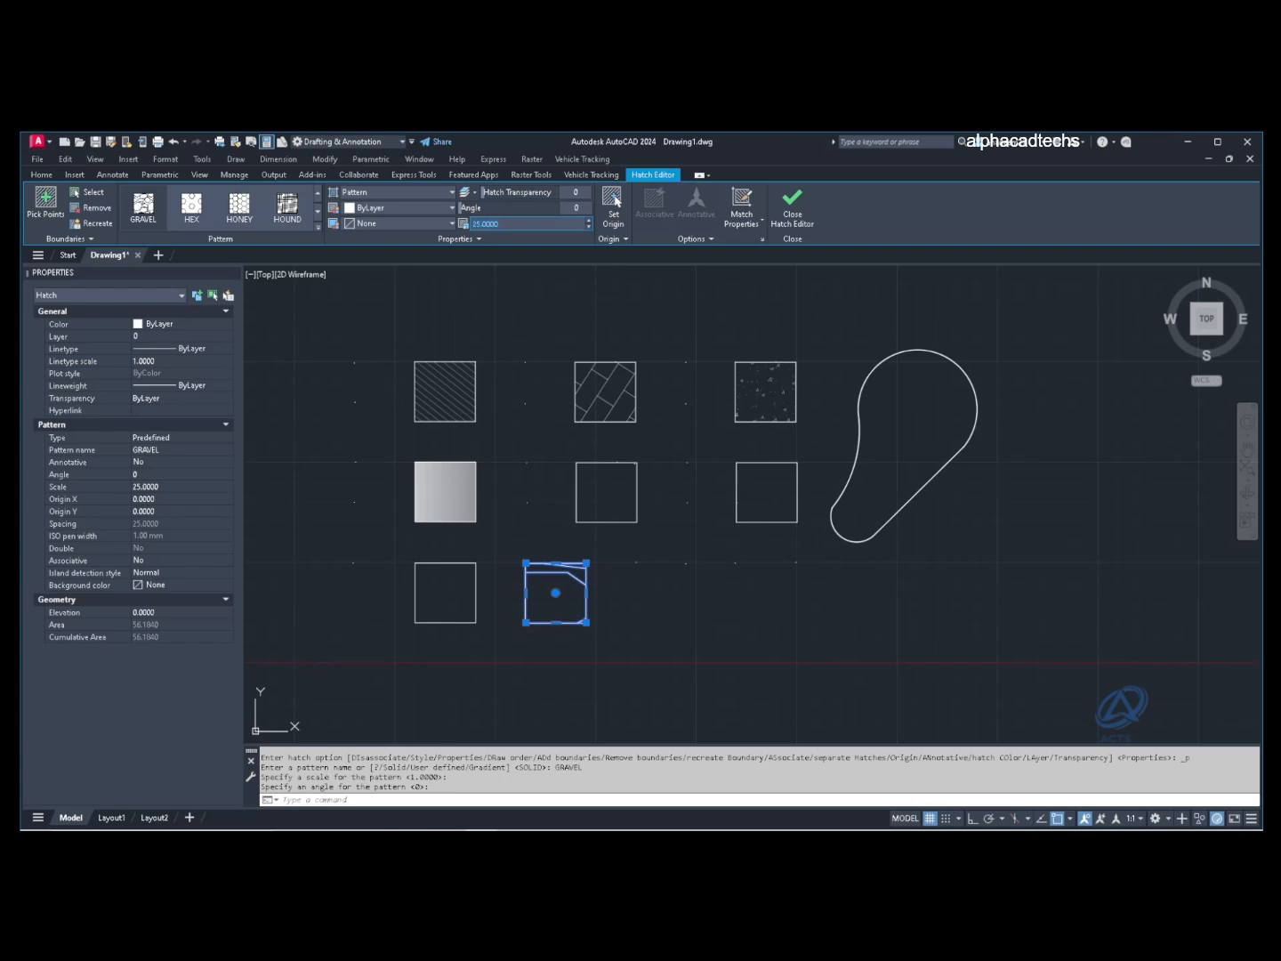
{"action": "type", "text": "2"}
{"action": "key", "text": "Return"}
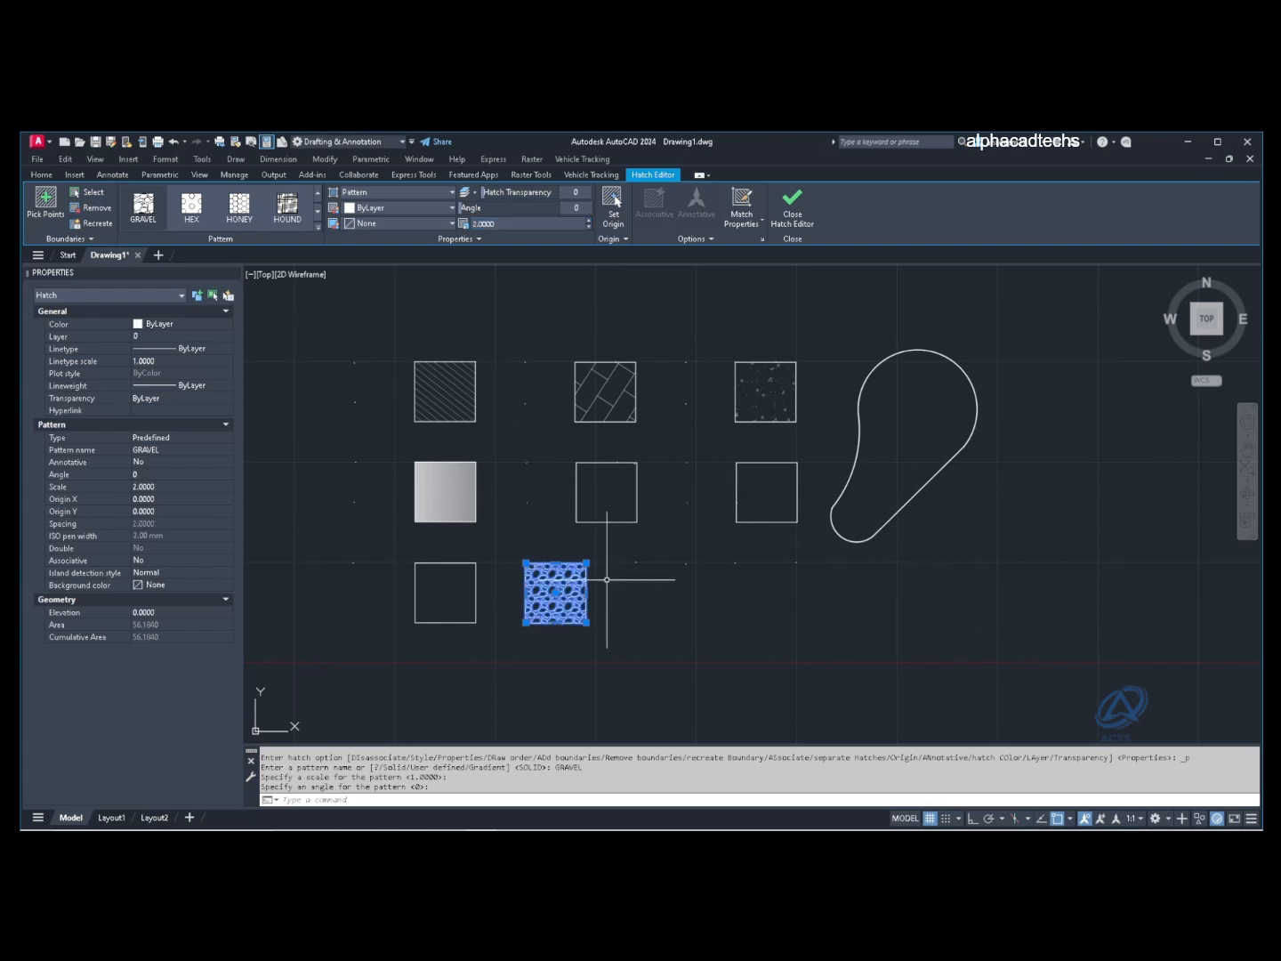
{"action": "scroll", "coordinate": [559, 600], "scroll_direction": "up", "scroll_amount": 4}
{"action": "middle_click_drag", "start_coordinate": [559, 614], "coordinate": [595, 590]}
{"action": "key", "text": "Escape"}
{"action": "left_click", "coordinate": [590, 551]}
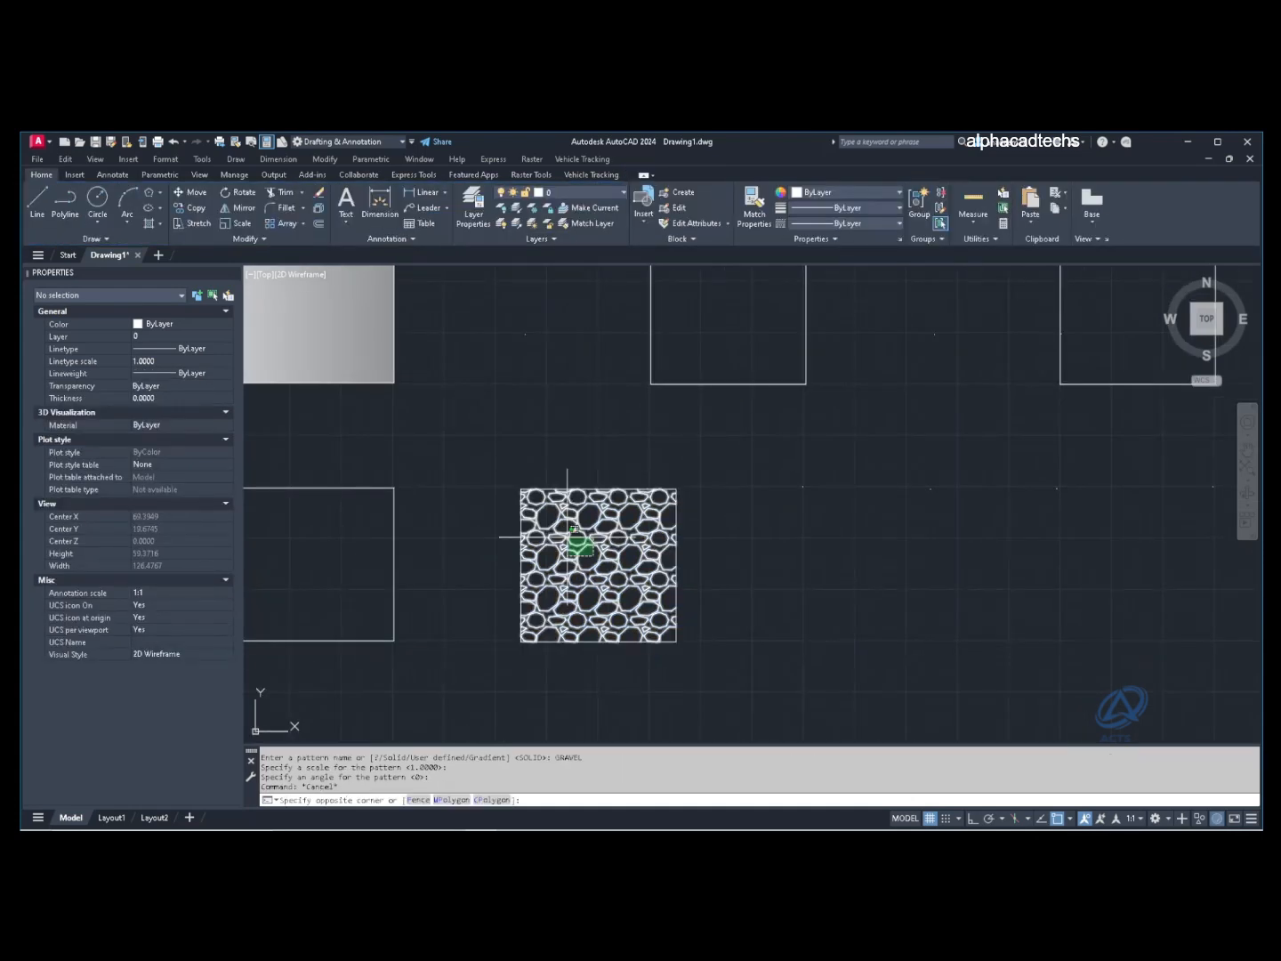
Step: Give the gravel hatch slight transparency
{"action": "left_click", "coordinate": [567, 536]}
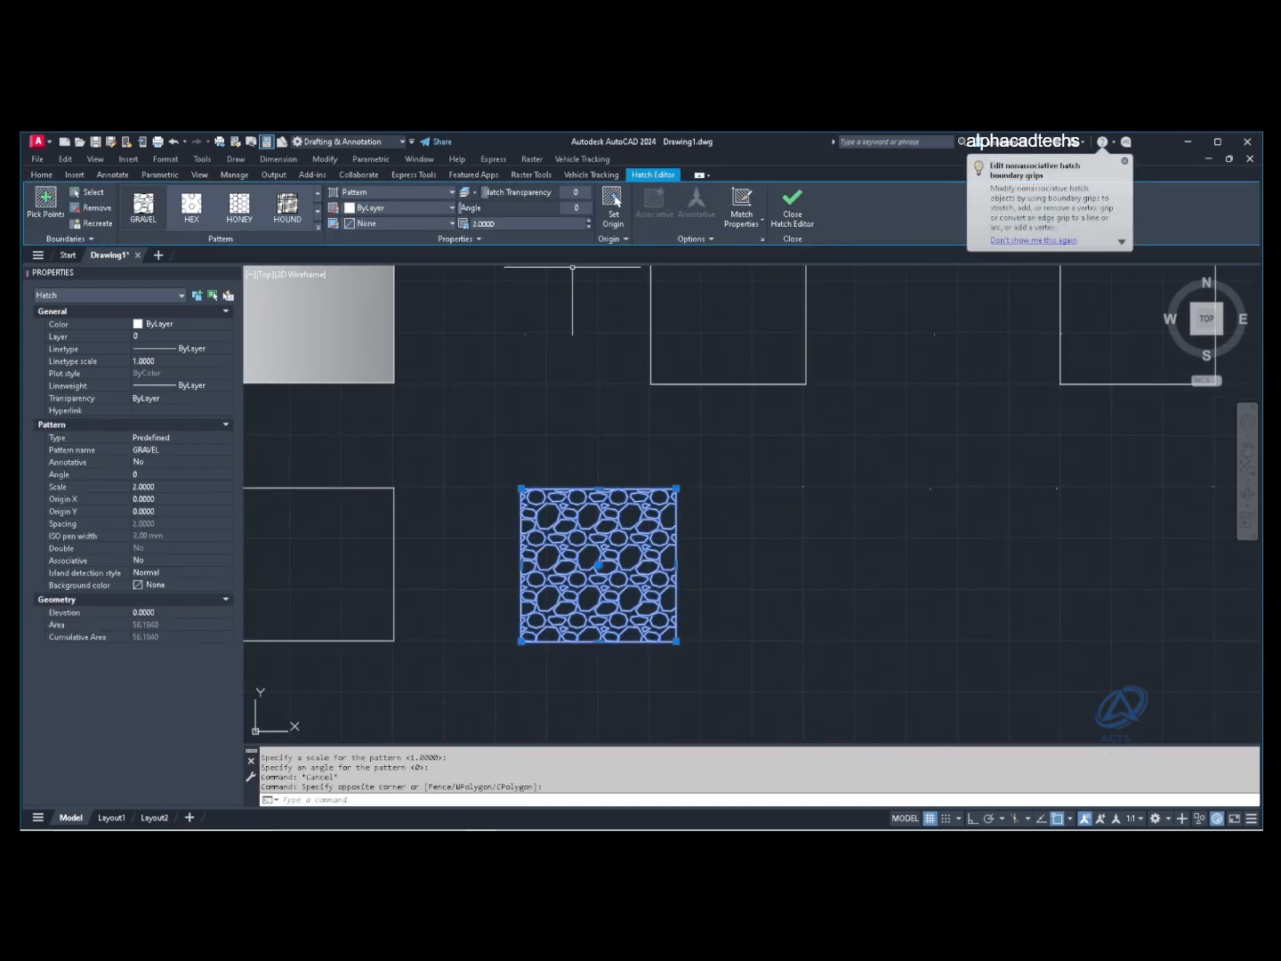
{"action": "left_click_drag", "start_coordinate": [523, 192], "coordinate": [520, 192]}
{"action": "key", "text": "Escape"}
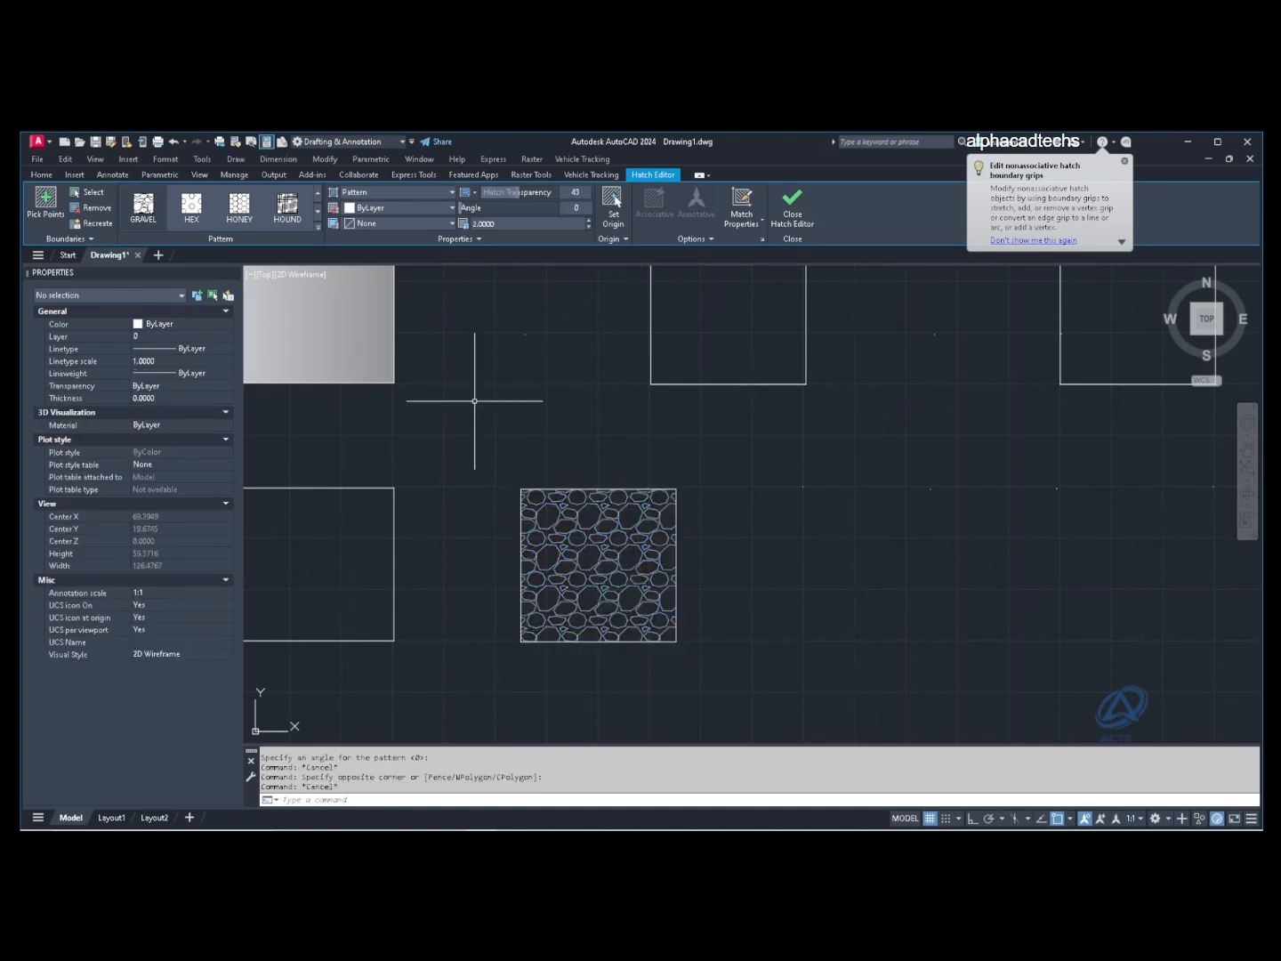
Step: Zoom out to the teardrop, check its diagonal edge, and start a new hatch
{"action": "scroll", "coordinate": [472, 407], "scroll_direction": "down", "scroll_amount": 2}
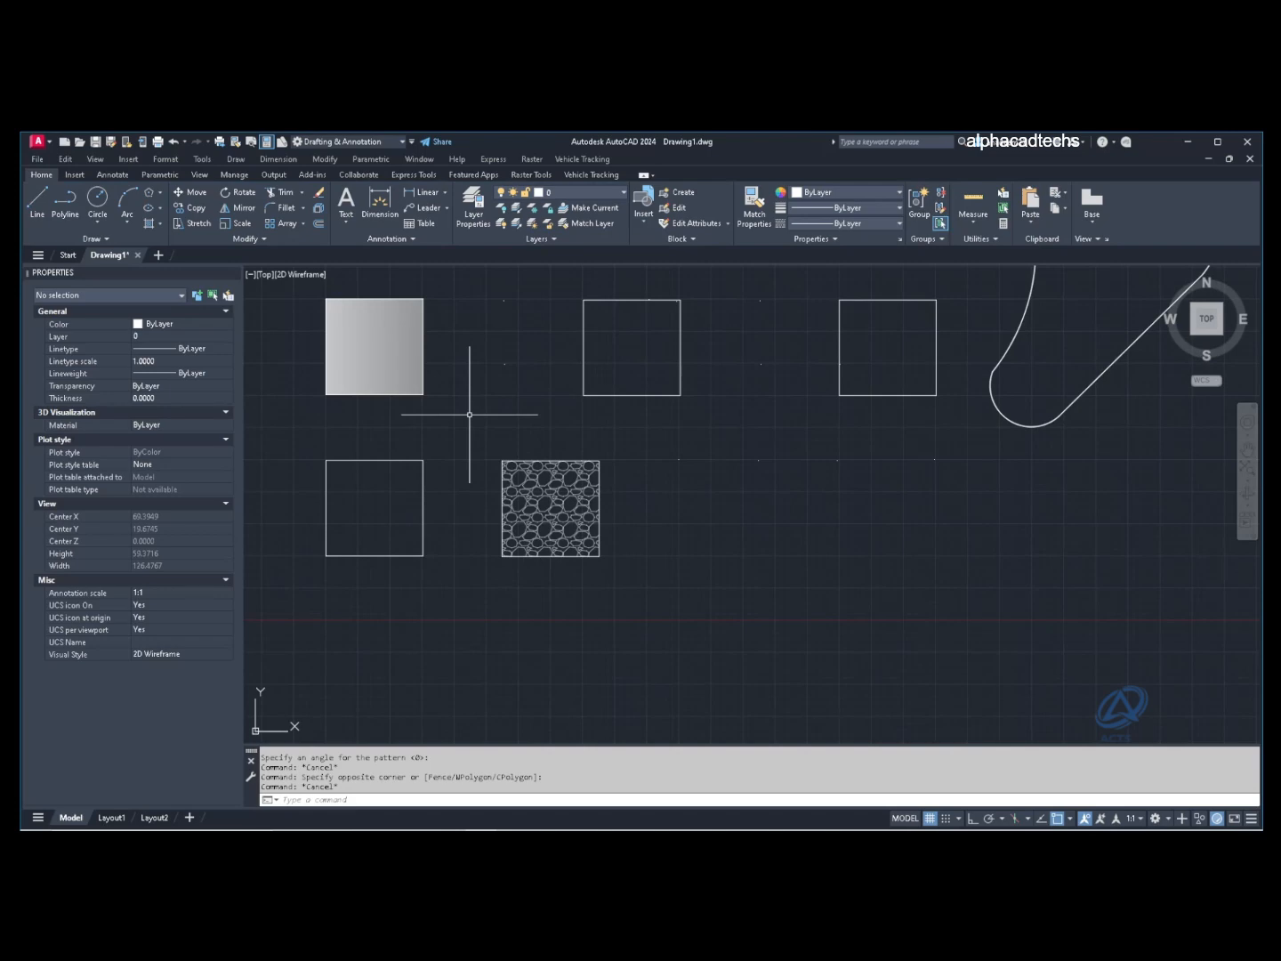
{"action": "scroll", "coordinate": [470, 414], "scroll_direction": "down", "scroll_amount": 4}
{"action": "scroll", "coordinate": [612, 443], "scroll_direction": "up", "scroll_amount": 2}
{"action": "left_click", "coordinate": [642, 476]}
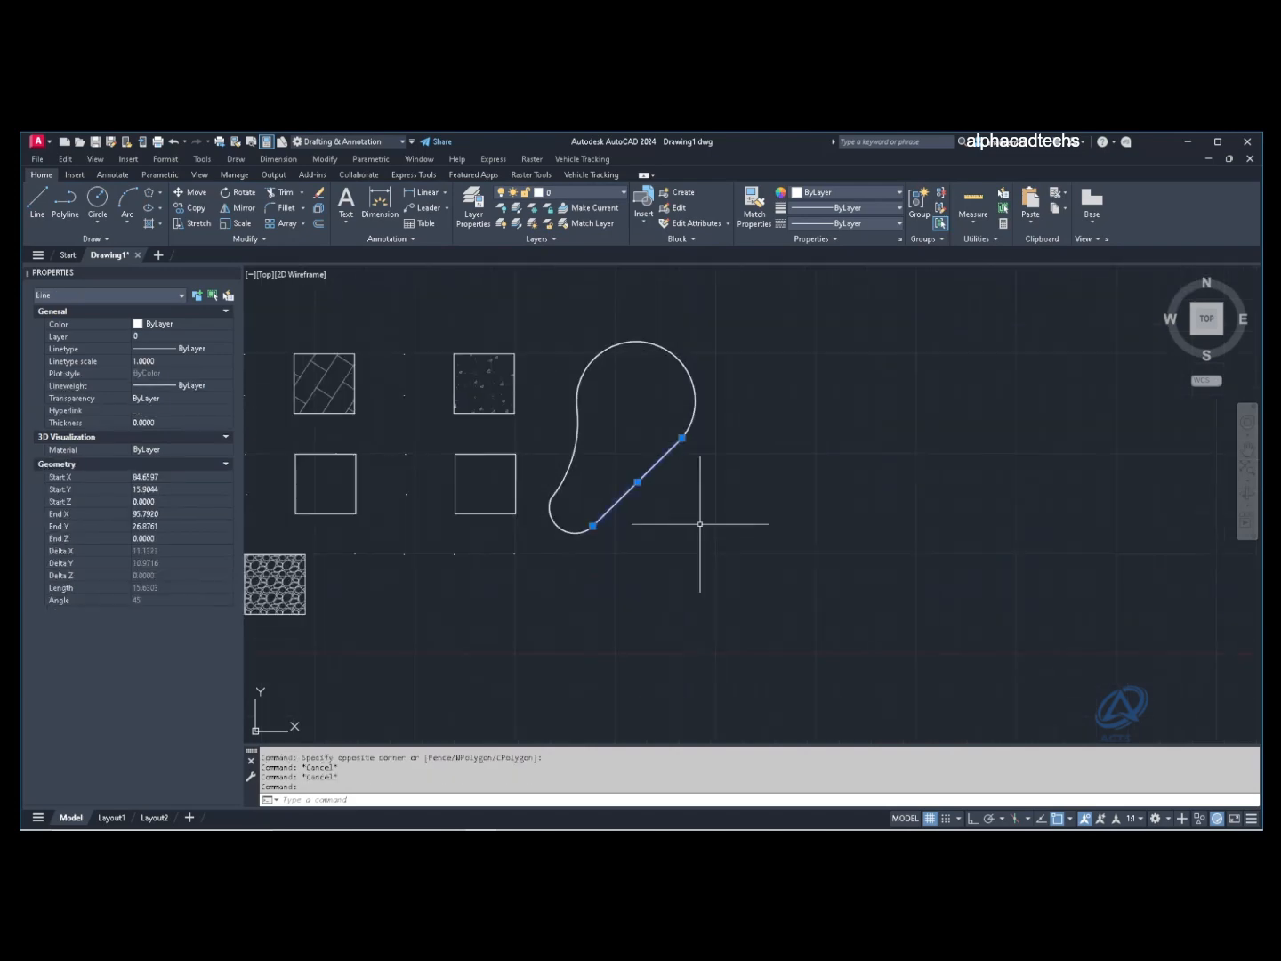
{"action": "key", "text": "Escape"}
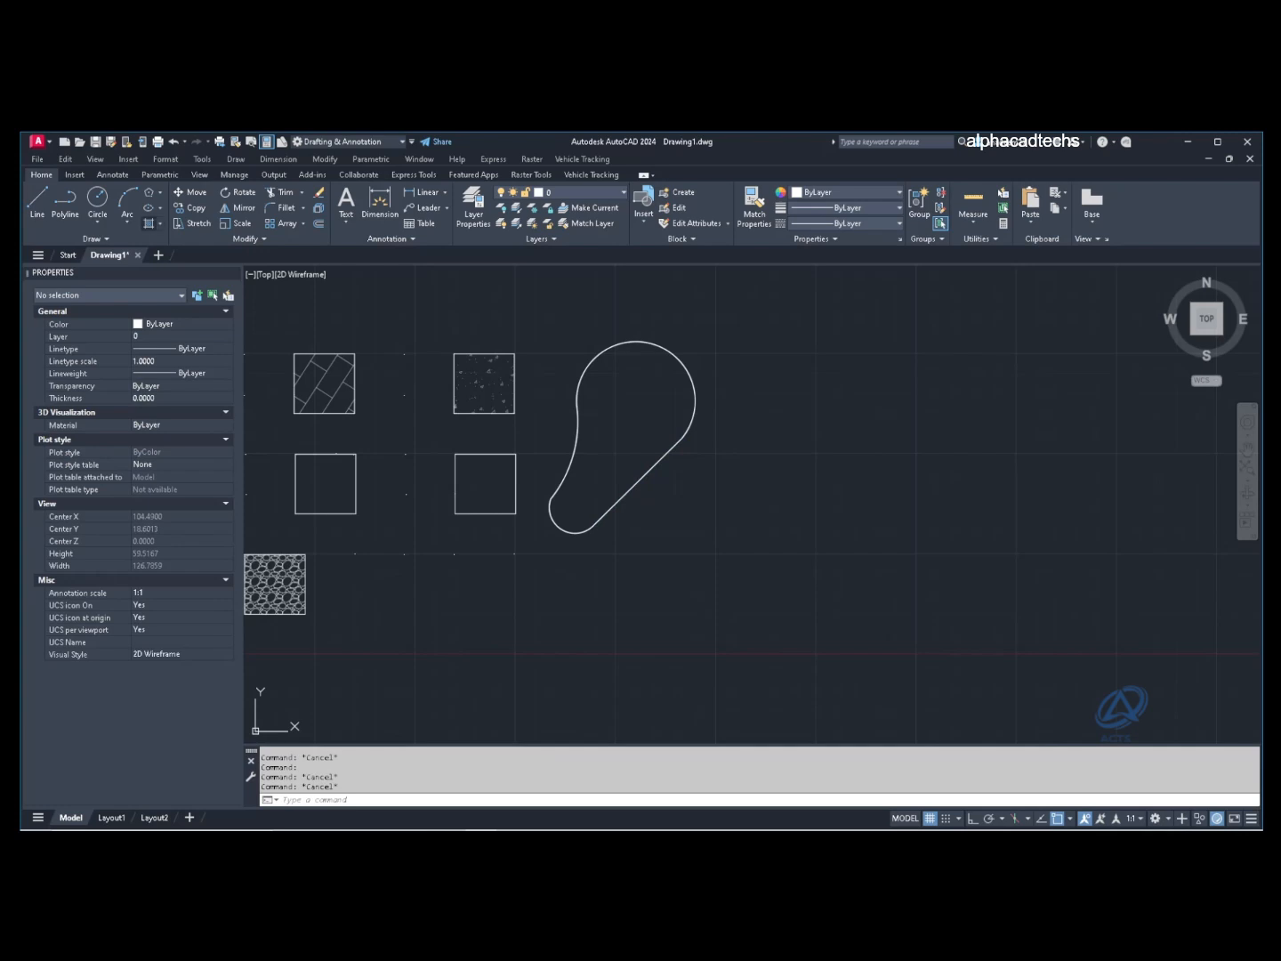
{"action": "left_click", "coordinate": [148, 223]}
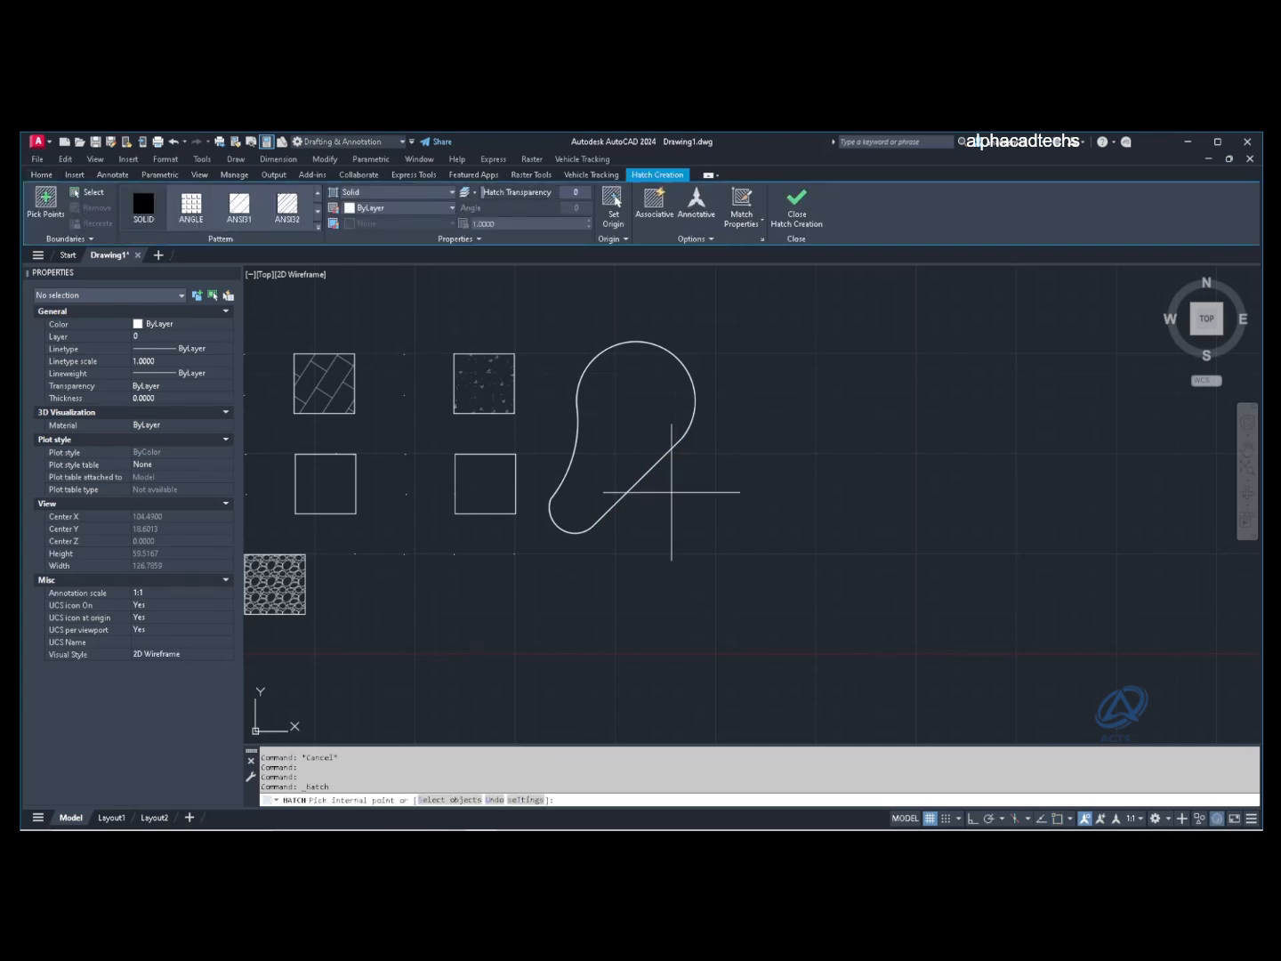
Step: After a failed hatch pick, trace a boundary outline inside the teardrop with BO
{"action": "left_click", "coordinate": [692, 511]}
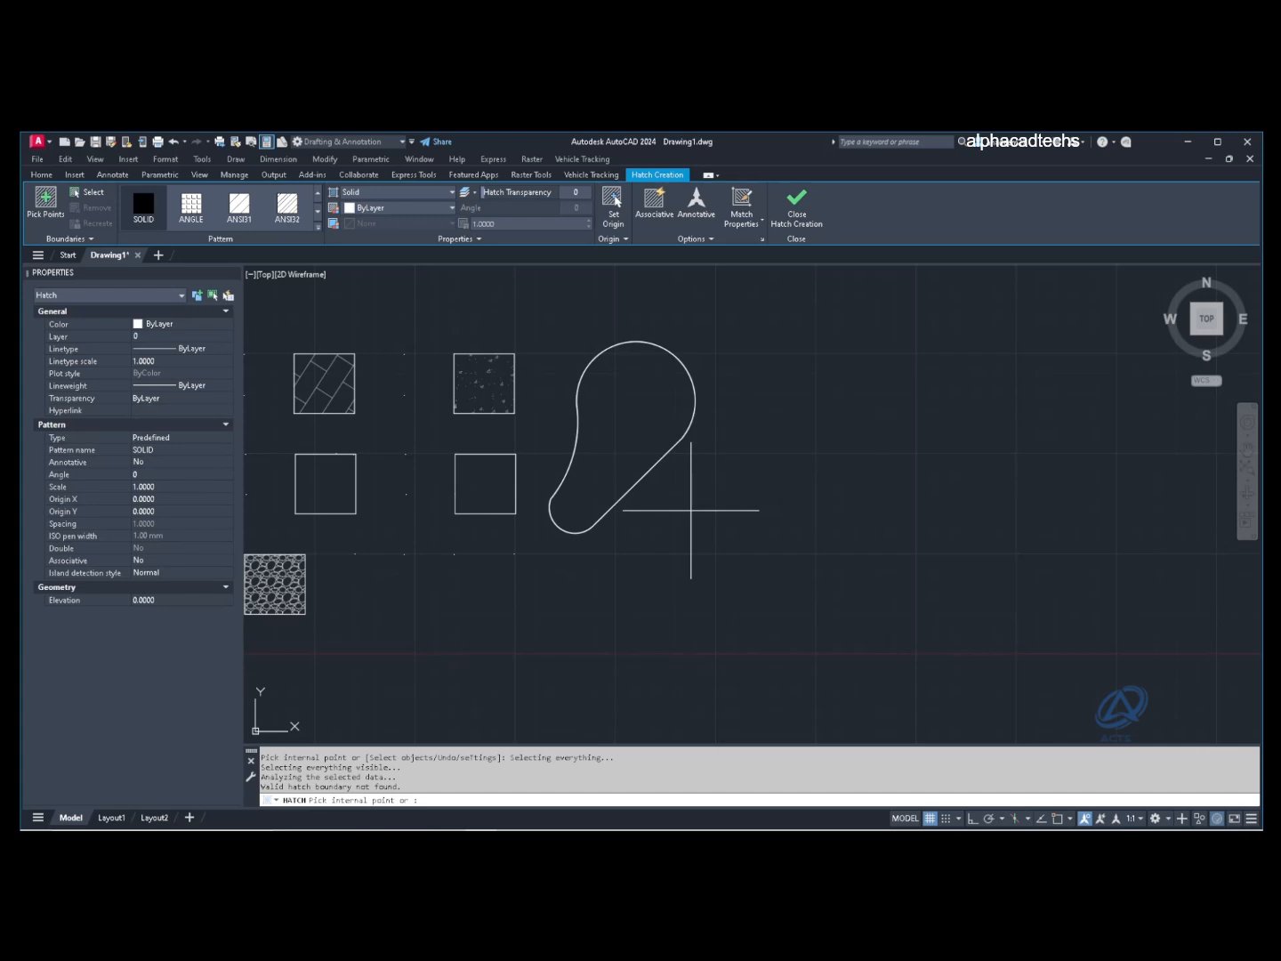
{"action": "key", "text": "Escape"}
{"action": "key", "text": "Escape"}
{"action": "key", "text": "Escape"}
{"action": "type", "text": "bo"}
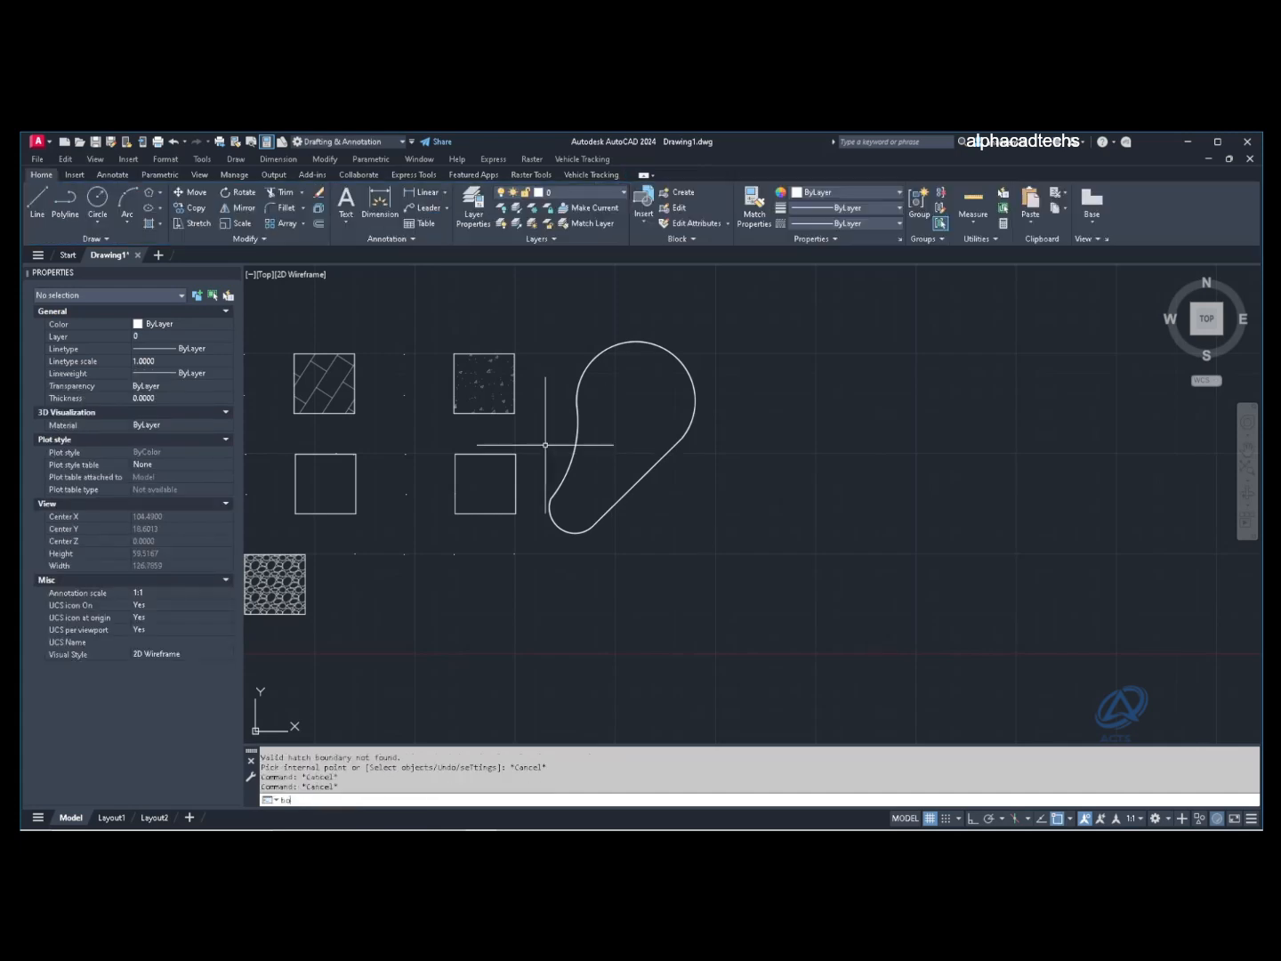
{"action": "key", "text": "Return"}
{"action": "key", "text": "Return"}
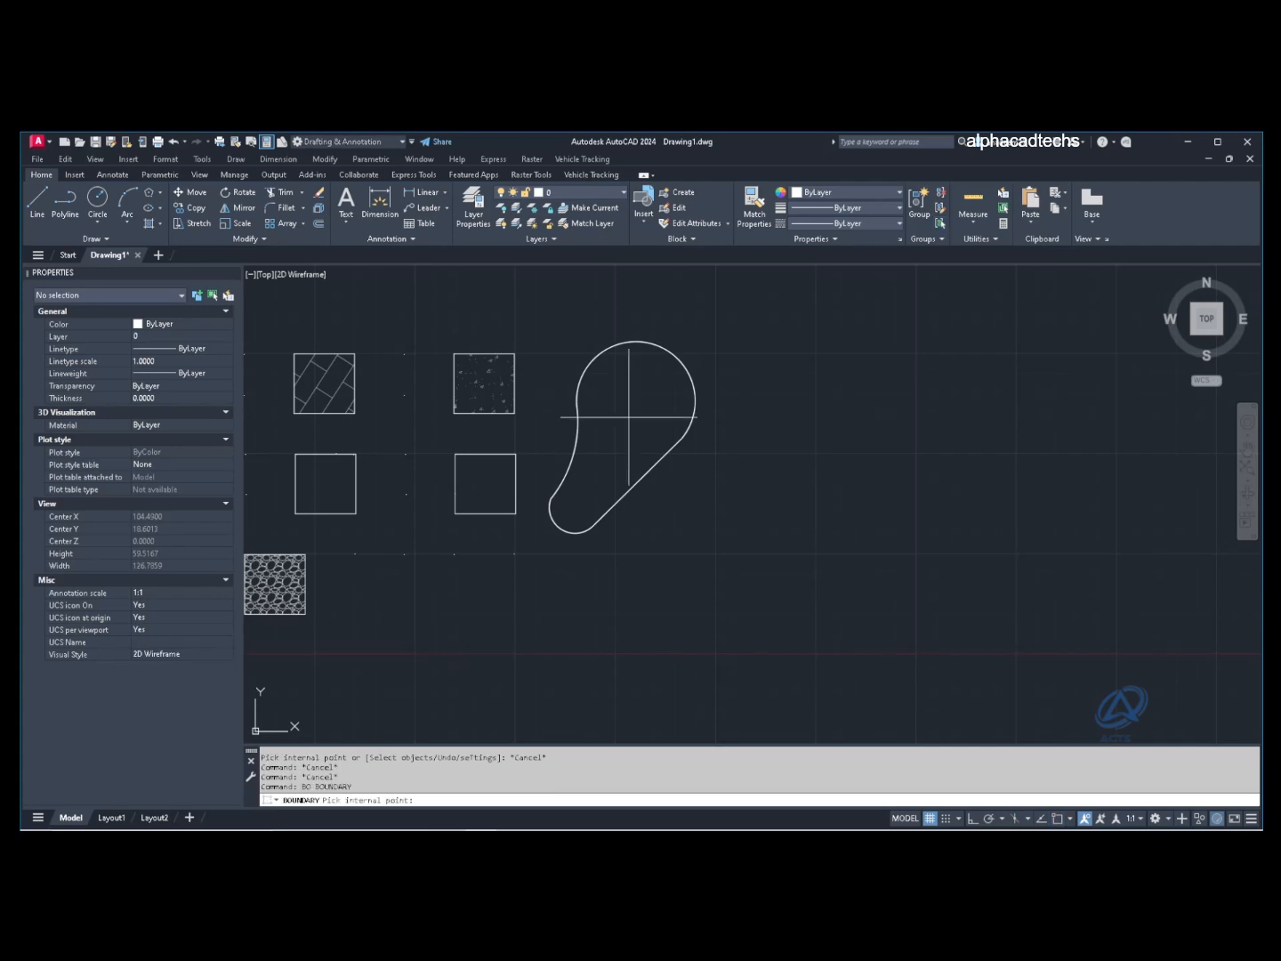
{"action": "left_click", "coordinate": [629, 416]}
Step: Select the traced teardrop outline and set a base point for moving it
{"action": "key", "text": "Return"}
{"action": "key", "text": "Escape"}
{"action": "key", "text": "Escape"}
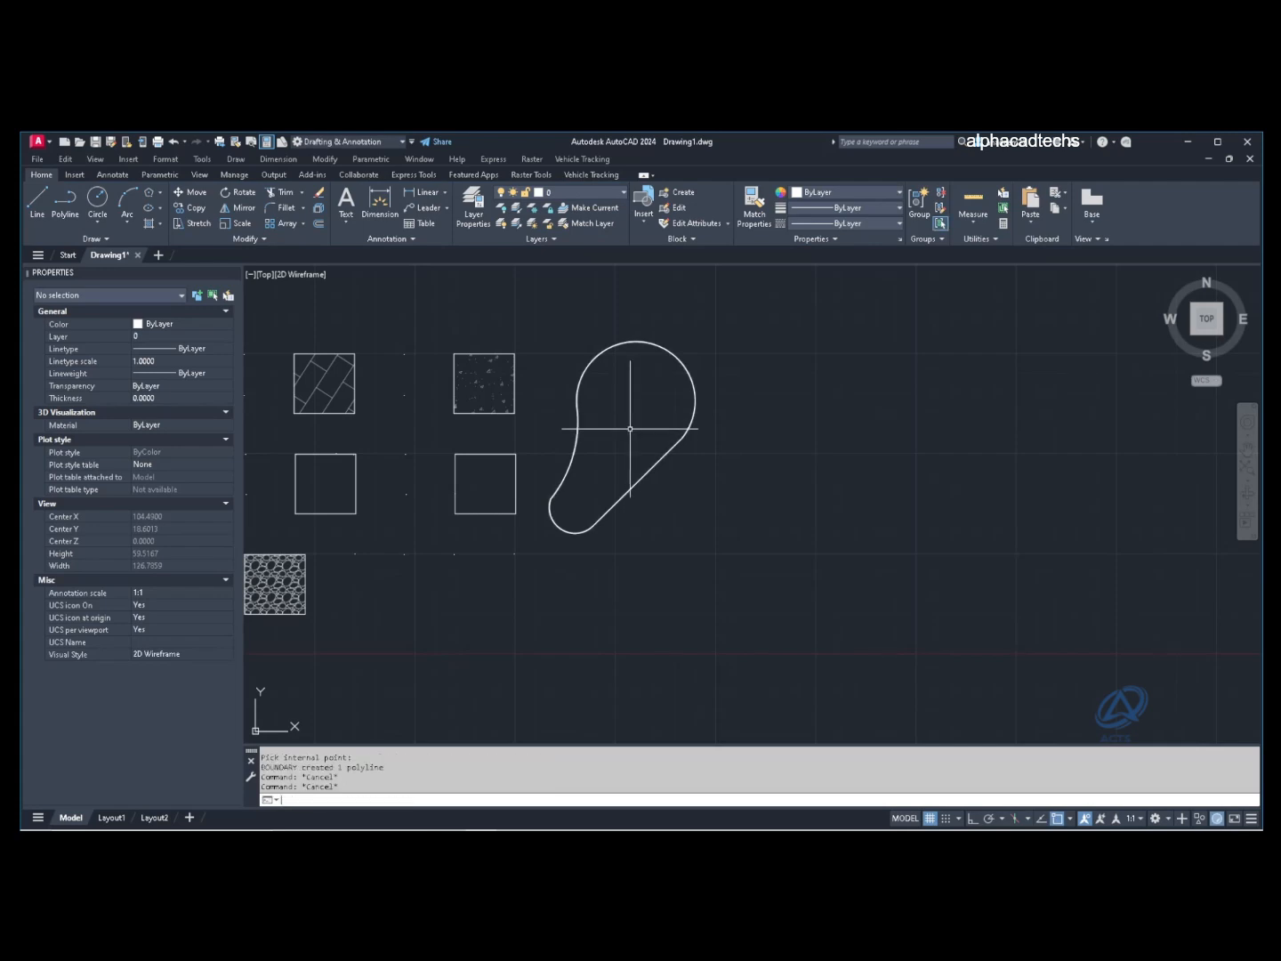
{"action": "type", "text": "m"}
{"action": "key", "text": "Return"}
{"action": "left_click", "coordinate": [649, 471]}
{"action": "key", "text": "Return"}
{"action": "left_click", "coordinate": [665, 501]}
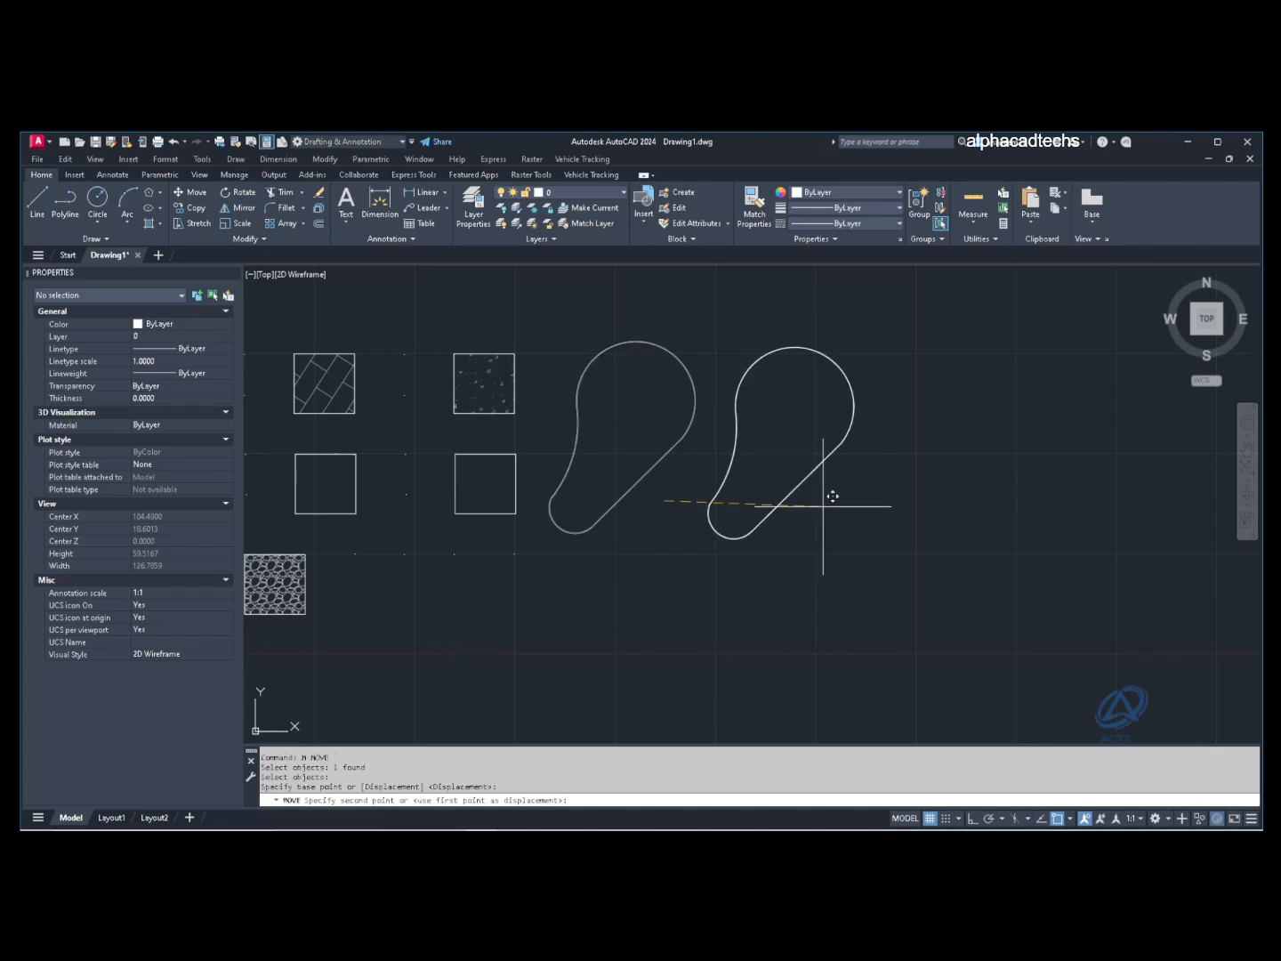
Step: Place the teardrop copy to the right of the original and hatch its interior
{"action": "left_click", "coordinate": [824, 509]}
{"action": "key", "text": "Escape"}
{"action": "key", "text": "Escape"}
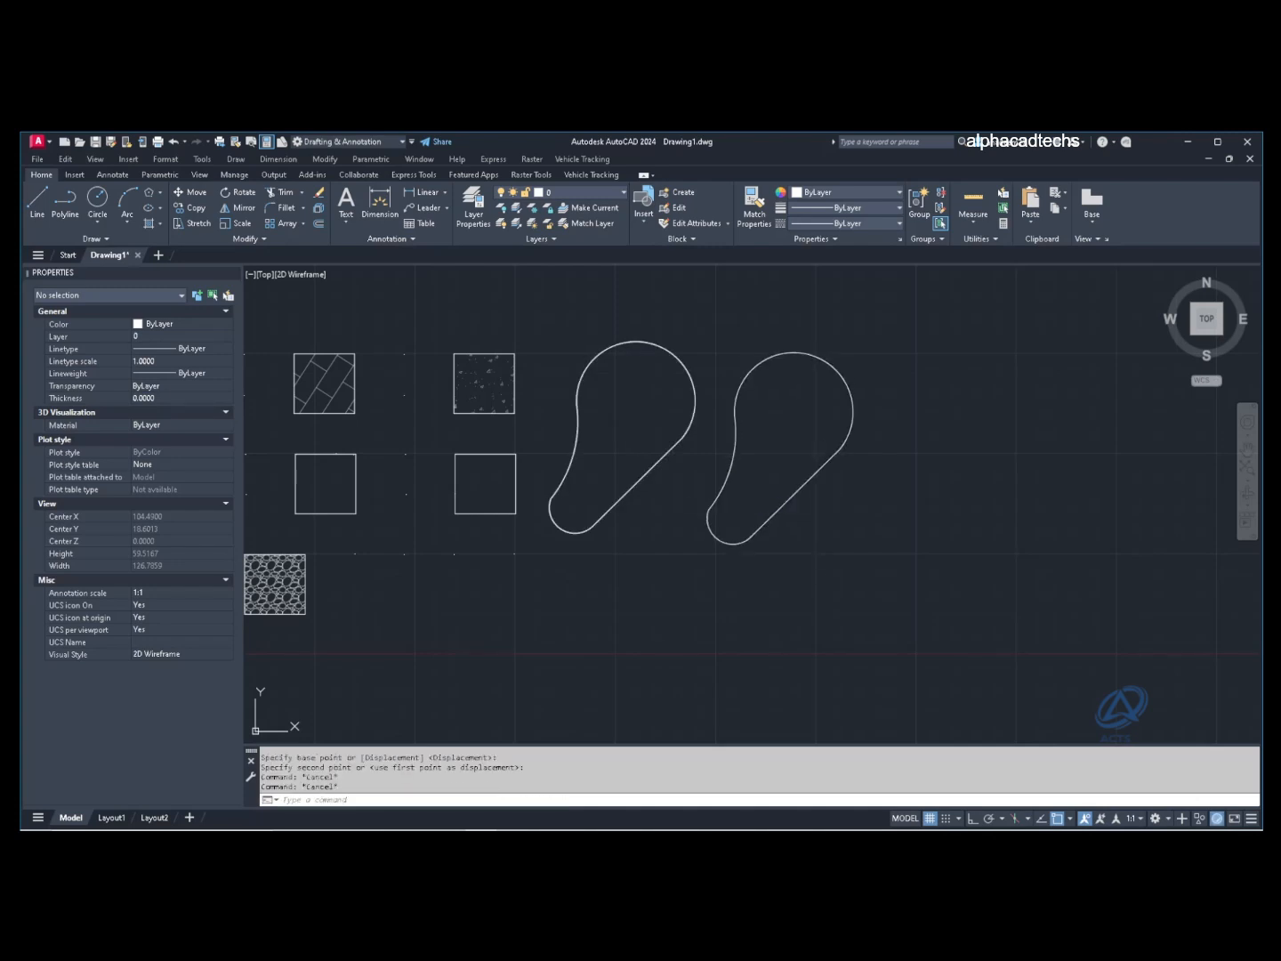
{"action": "left_click", "coordinate": [149, 224]}
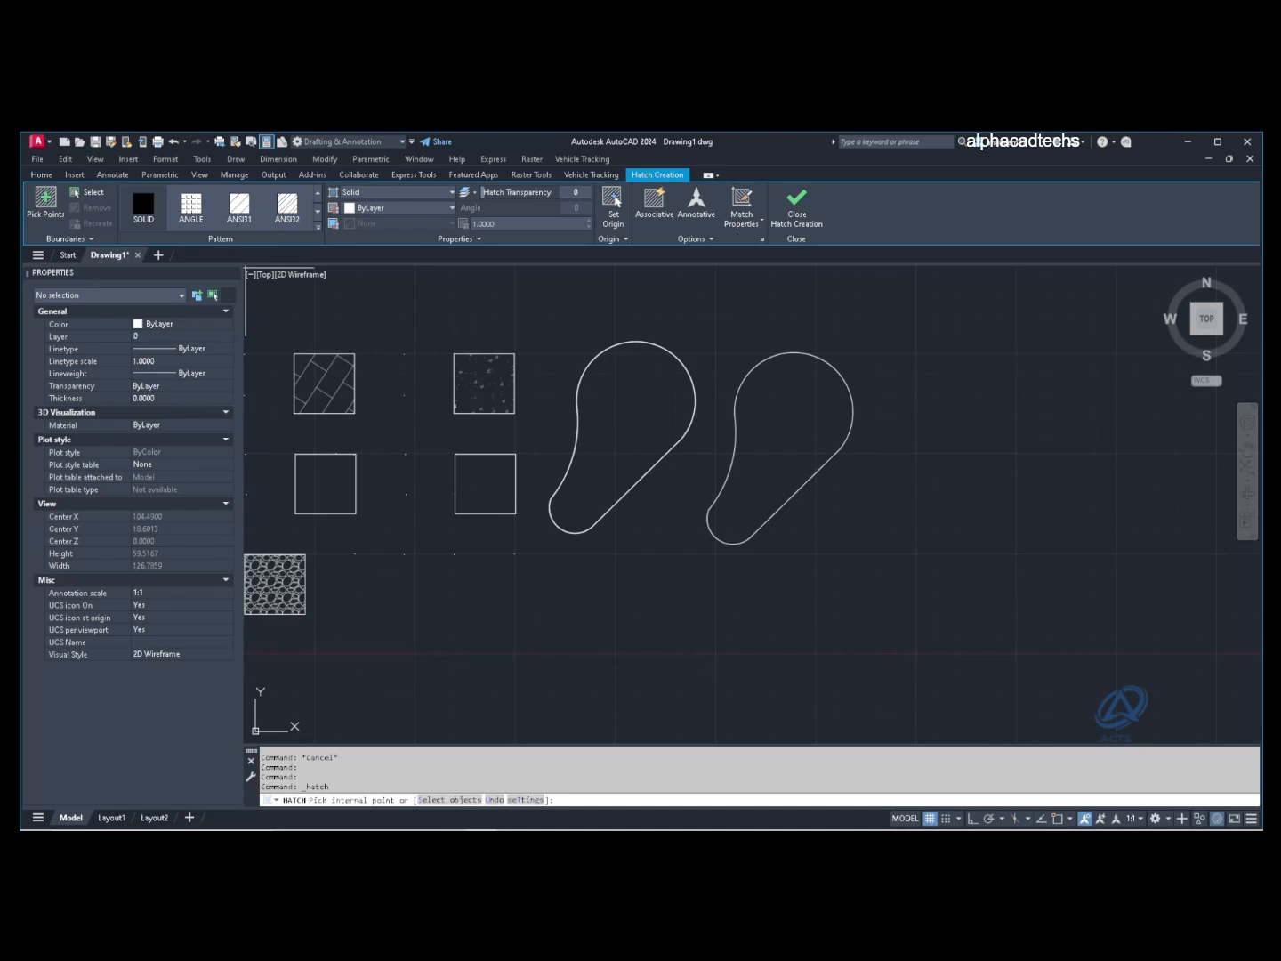
{"action": "left_click", "coordinate": [787, 427]}
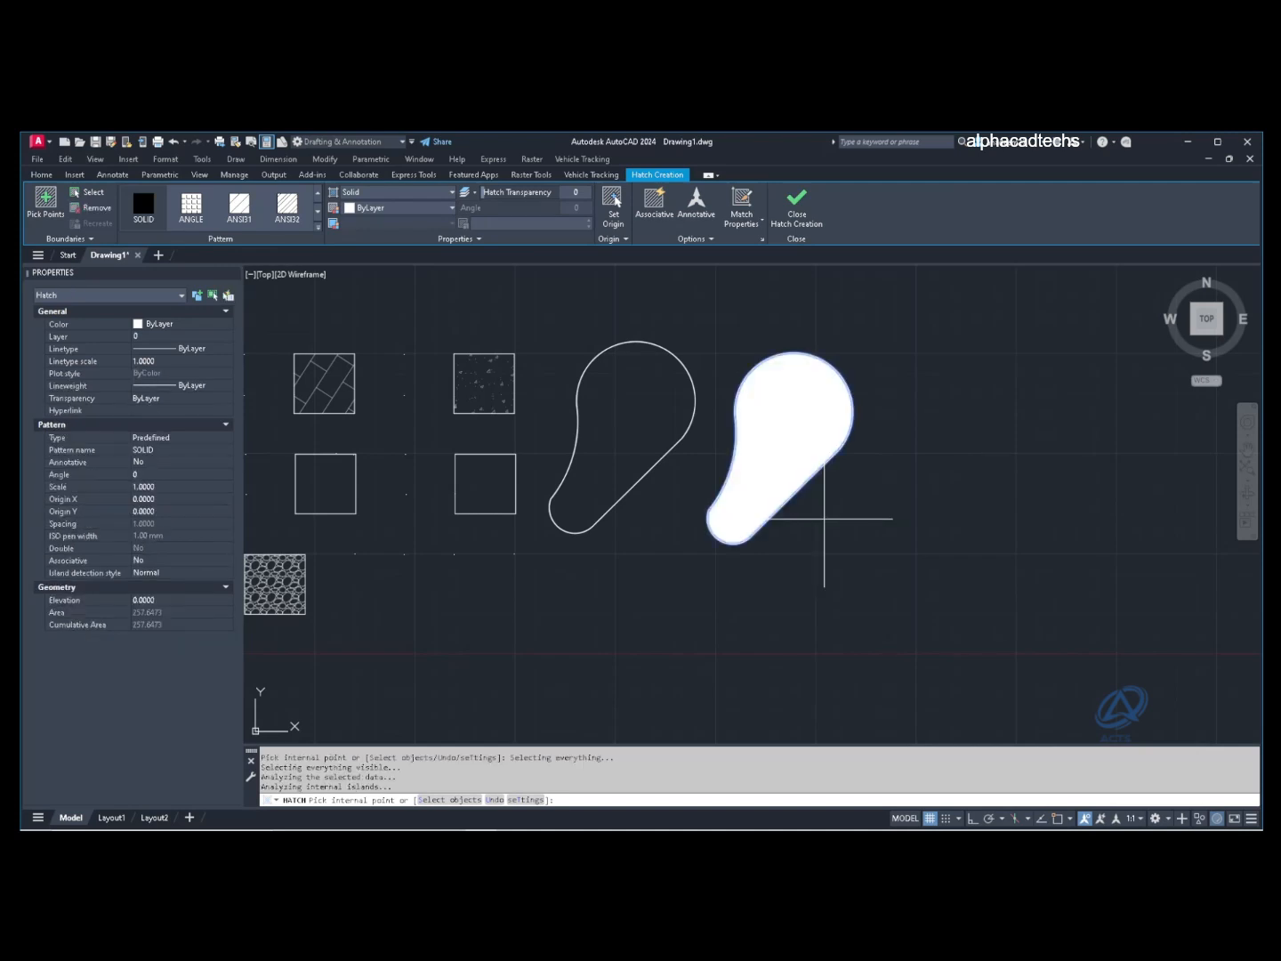
{"action": "key", "text": "Return"}
{"action": "left_click", "coordinate": [824, 519]}
{"action": "left_click", "coordinate": [786, 476]}
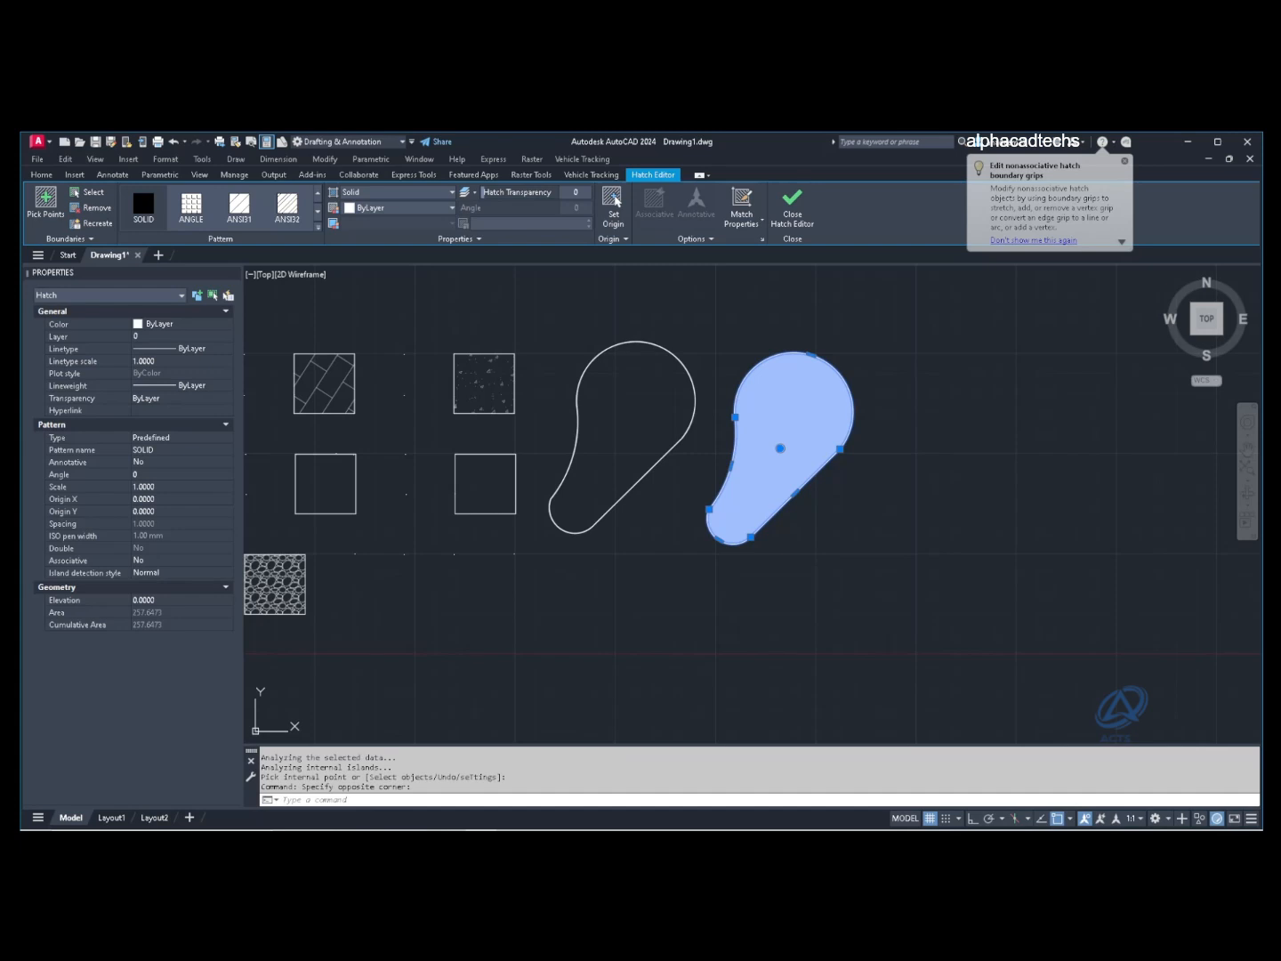
Step: Change the right teardrop's hatch to TRIANG, colour 19,155,72, scale 0.9
{"action": "left_click", "coordinate": [318, 227]}
{"action": "scroll", "coordinate": [288, 303], "scroll_direction": "down", "scroll_amount": 3}
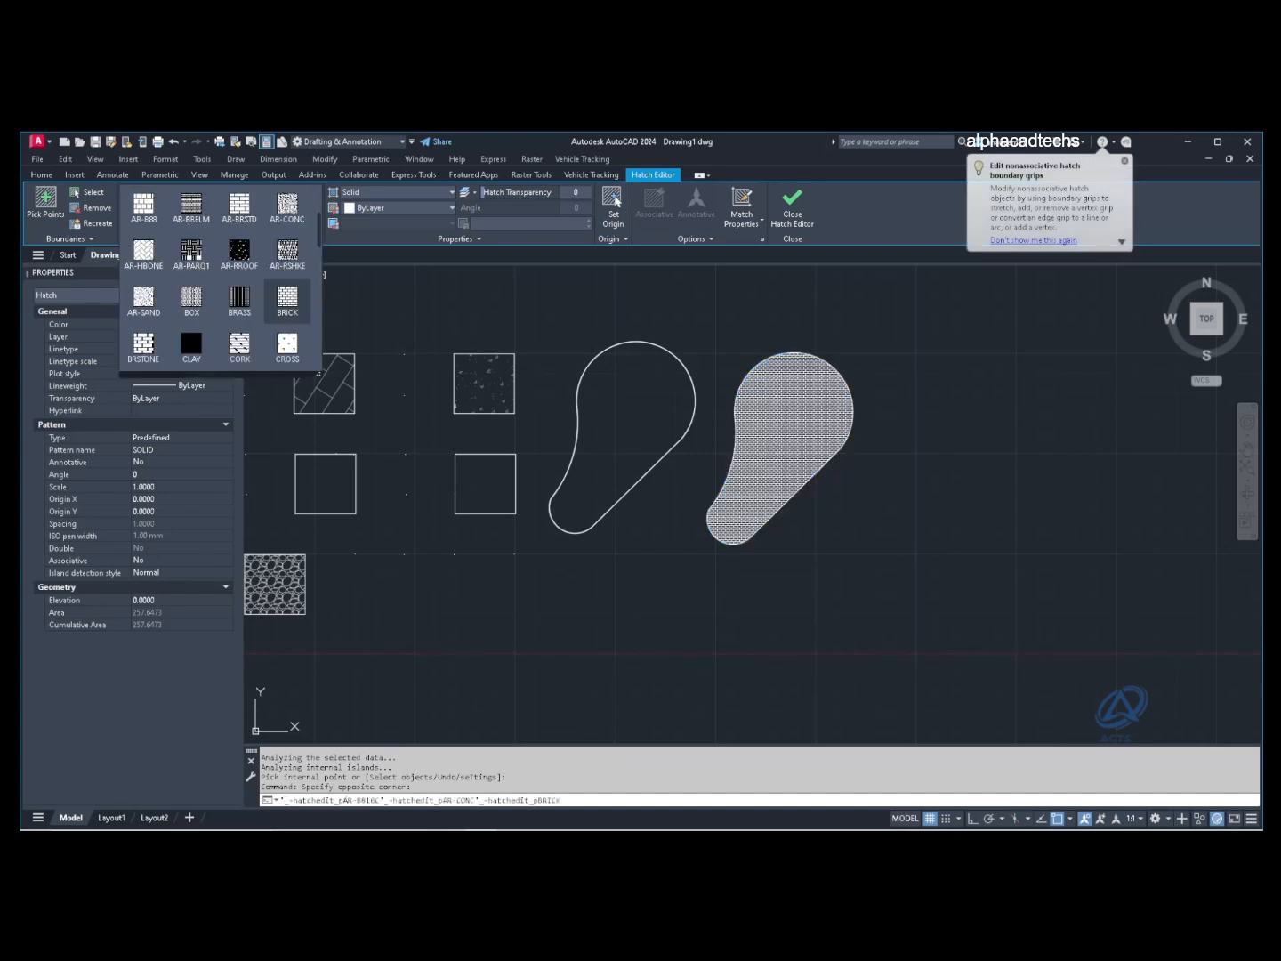
{"action": "scroll", "coordinate": [239, 303], "scroll_direction": "down", "scroll_amount": 2}
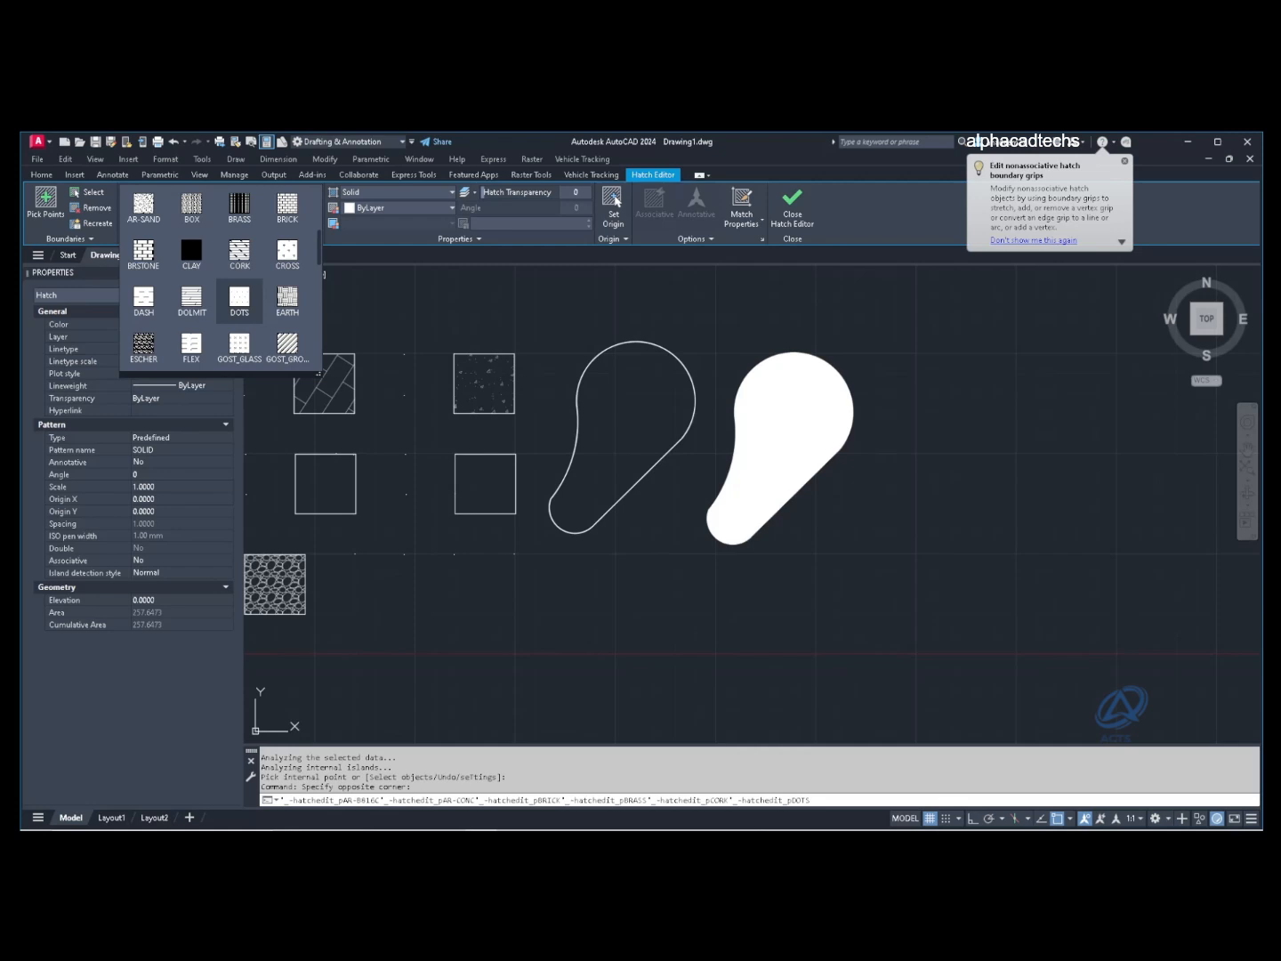
{"action": "scroll", "coordinate": [239, 298], "scroll_direction": "down", "scroll_amount": 3}
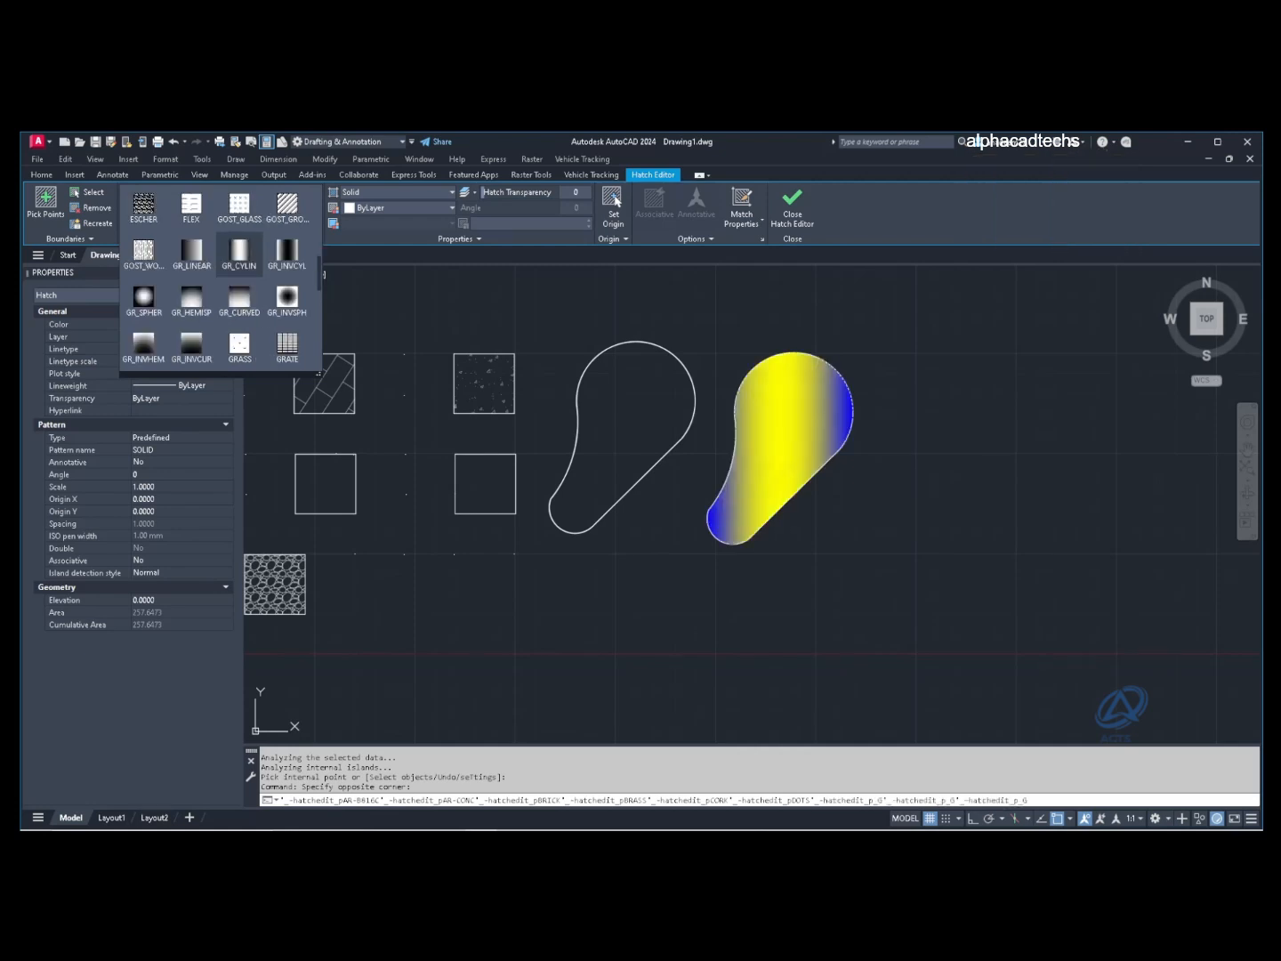
{"action": "scroll", "coordinate": [239, 298], "scroll_direction": "down", "scroll_amount": 6}
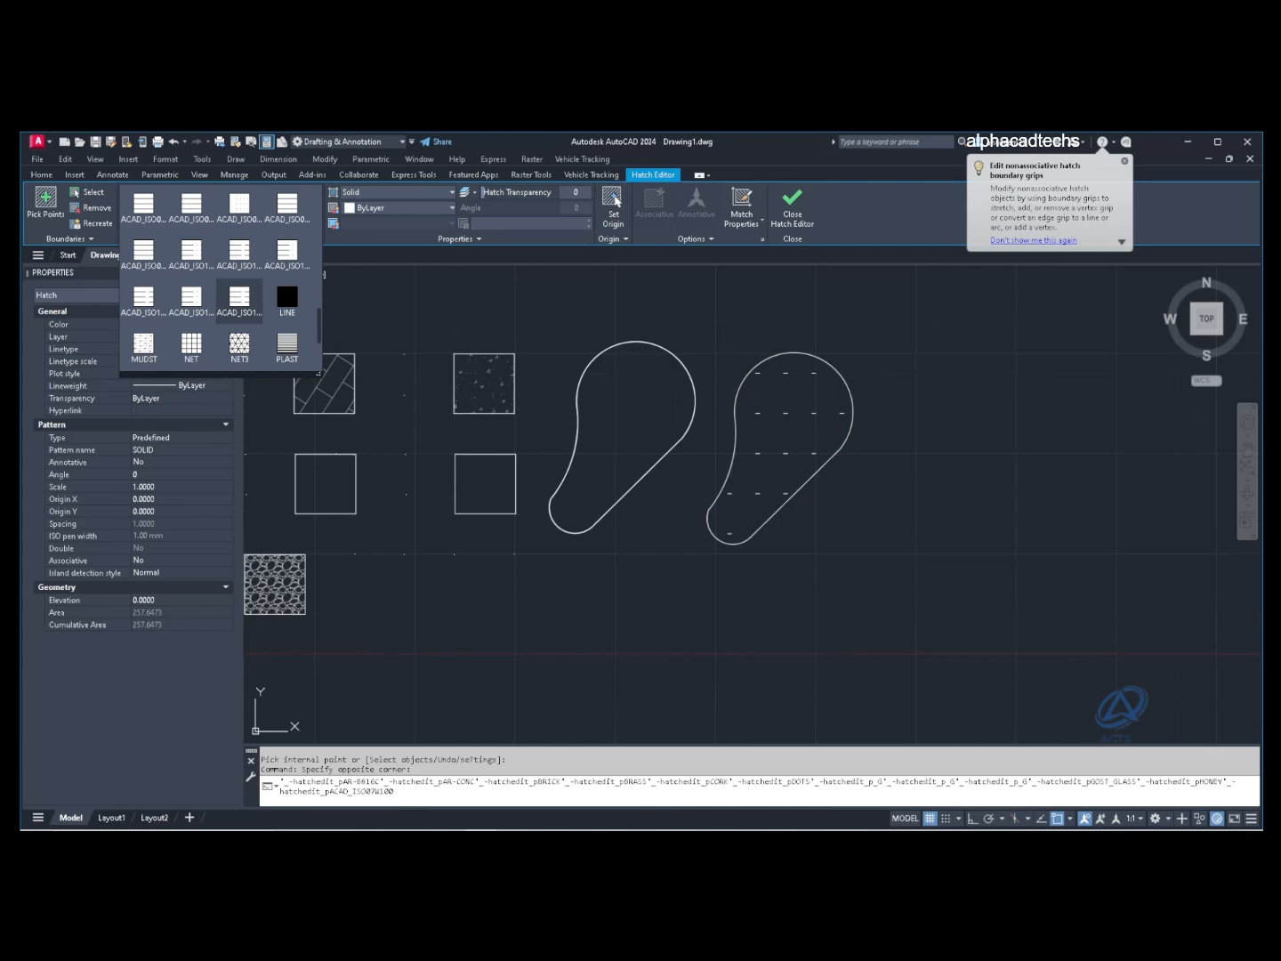
{"action": "scroll", "coordinate": [239, 300], "scroll_direction": "down", "scroll_amount": 3}
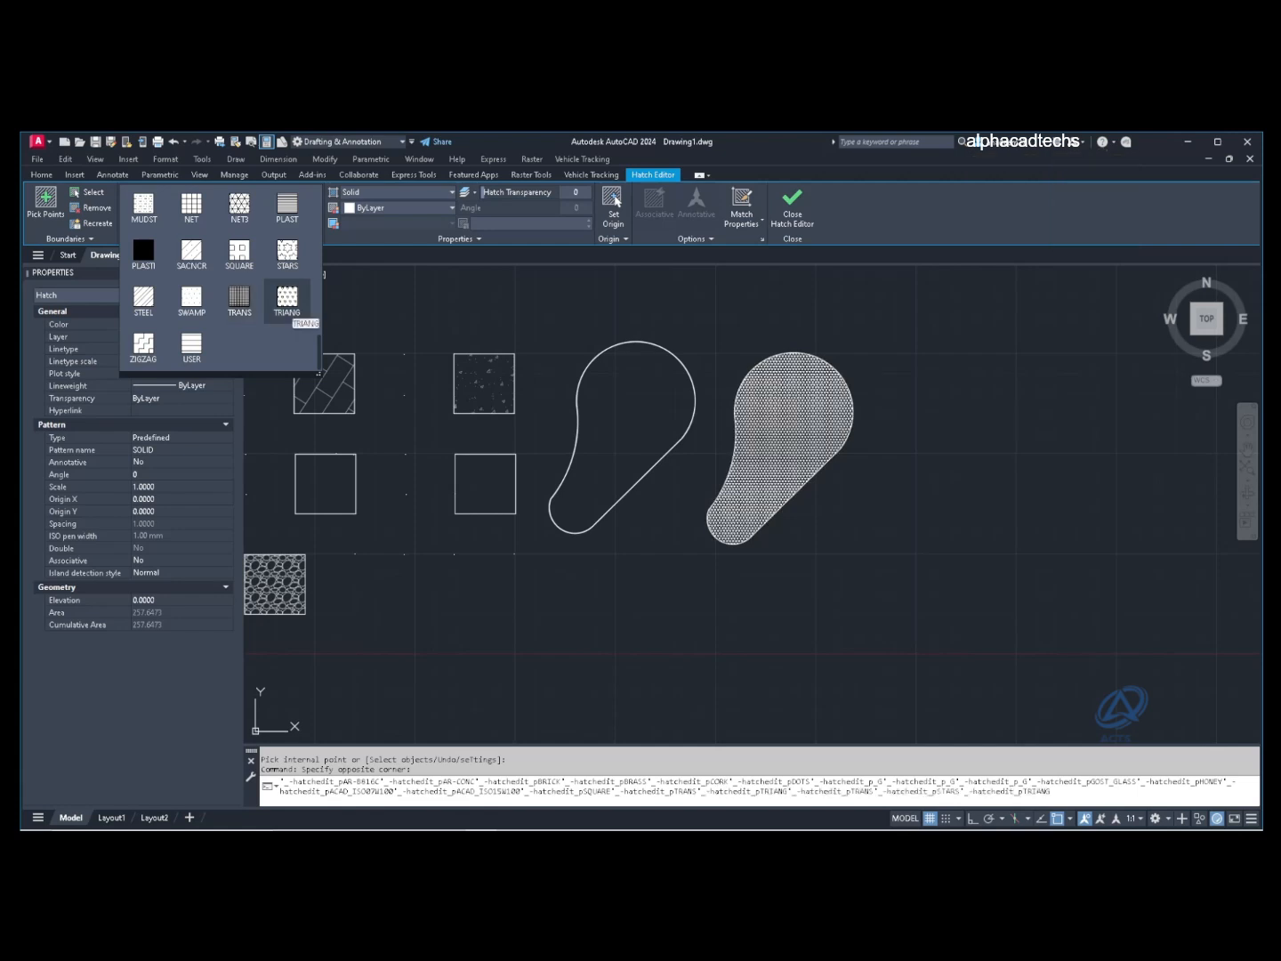
{"action": "left_click", "coordinate": [287, 299]}
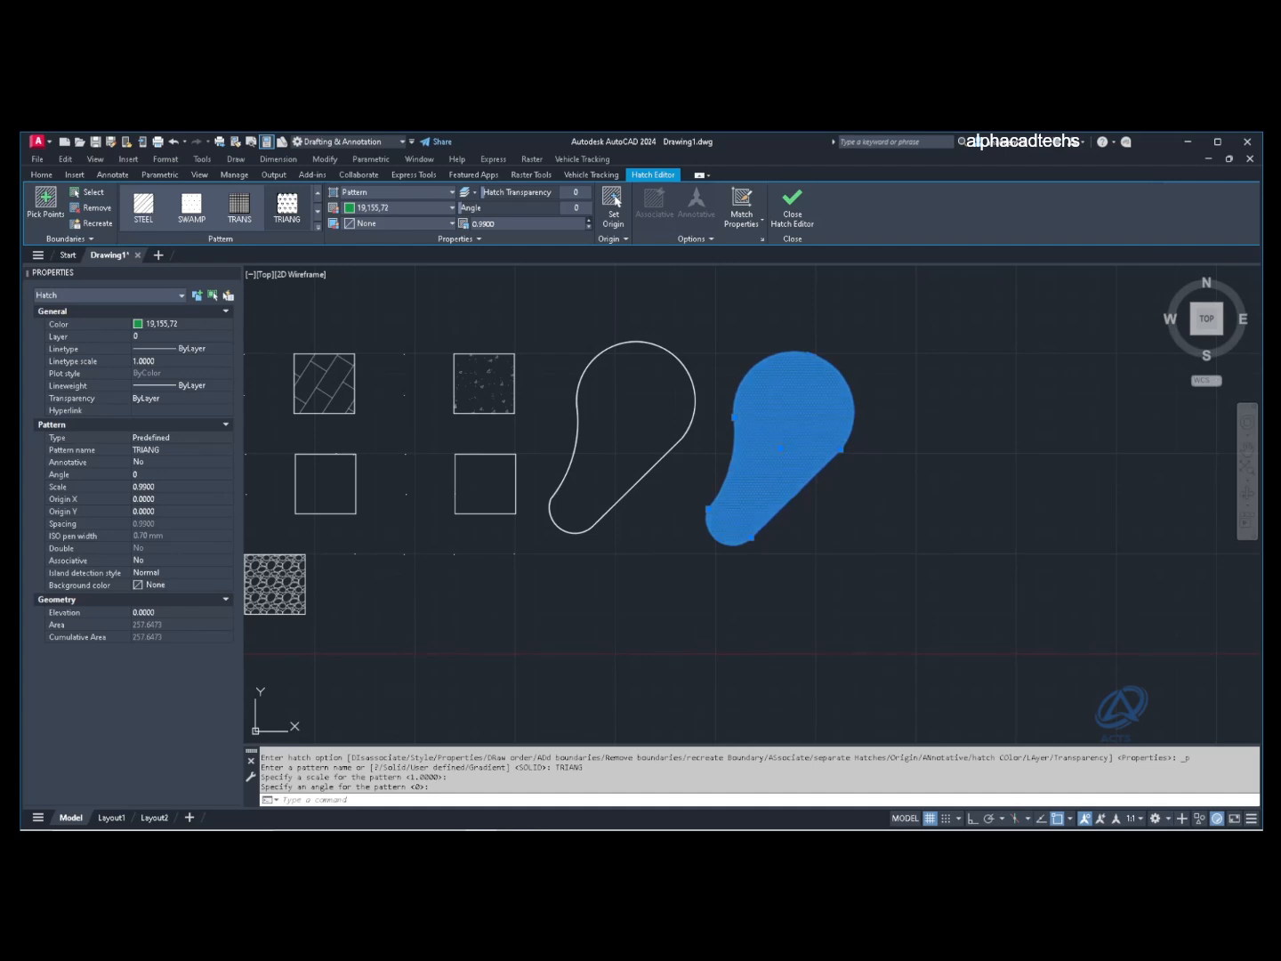
{"action": "key", "text": "Escape"}
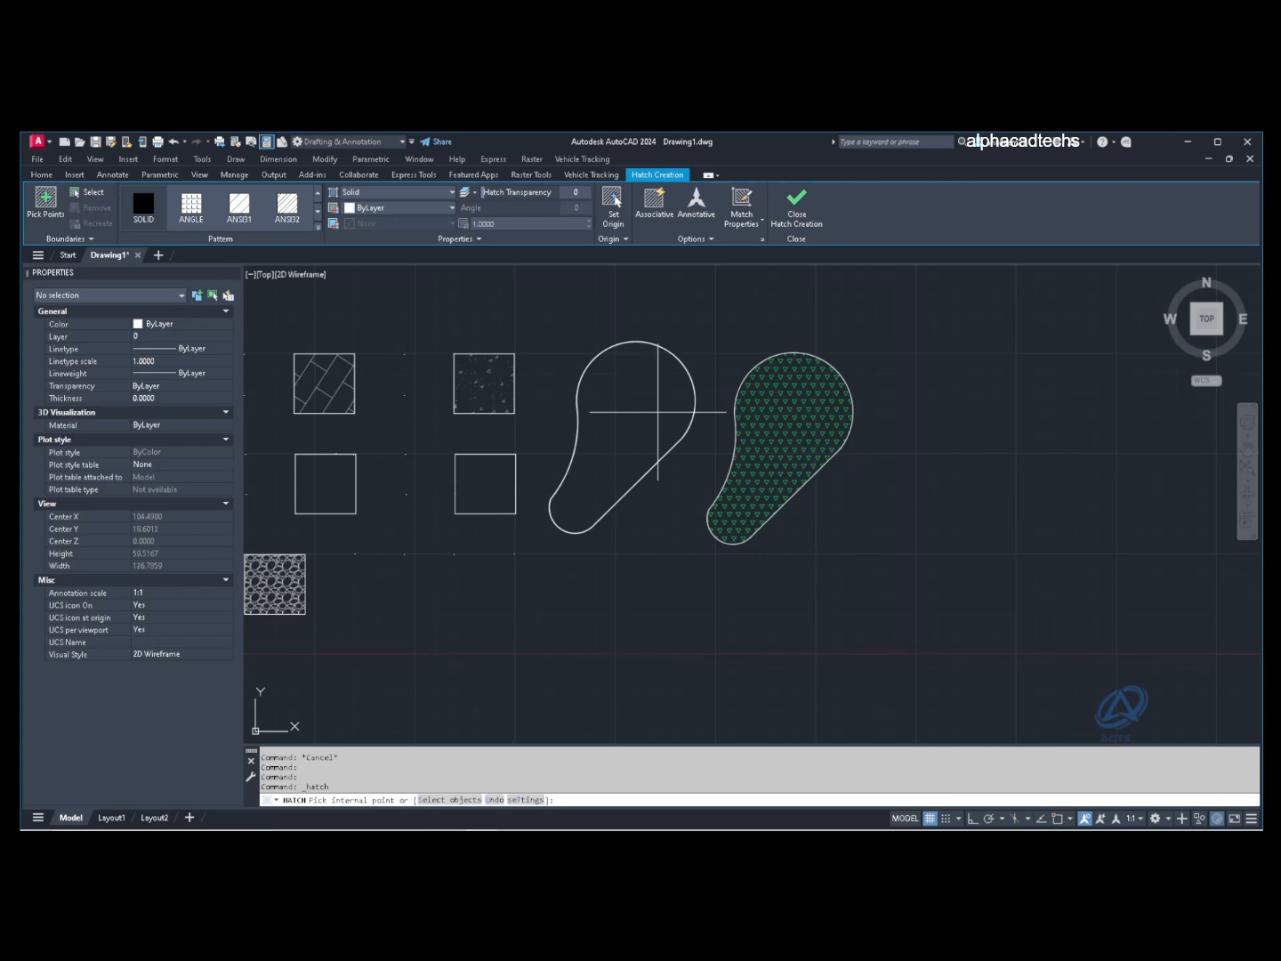
Step: Hatch the left teardrop with the GRASS pattern in dark green (19,103,52)
{"action": "left_click", "coordinate": [658, 412]}
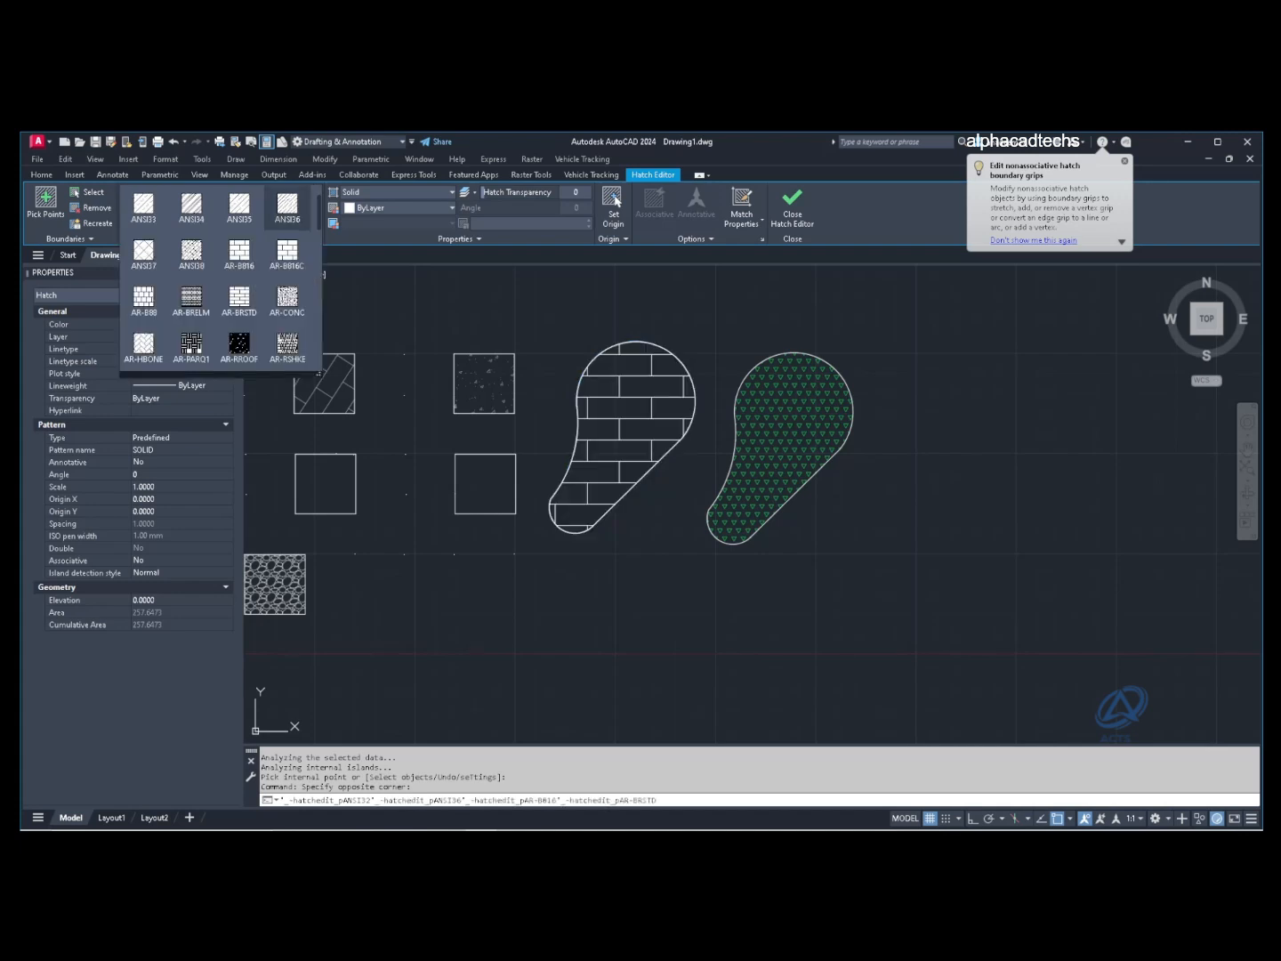
{"action": "scroll", "coordinate": [288, 211], "scroll_direction": "down", "scroll_amount": 5}
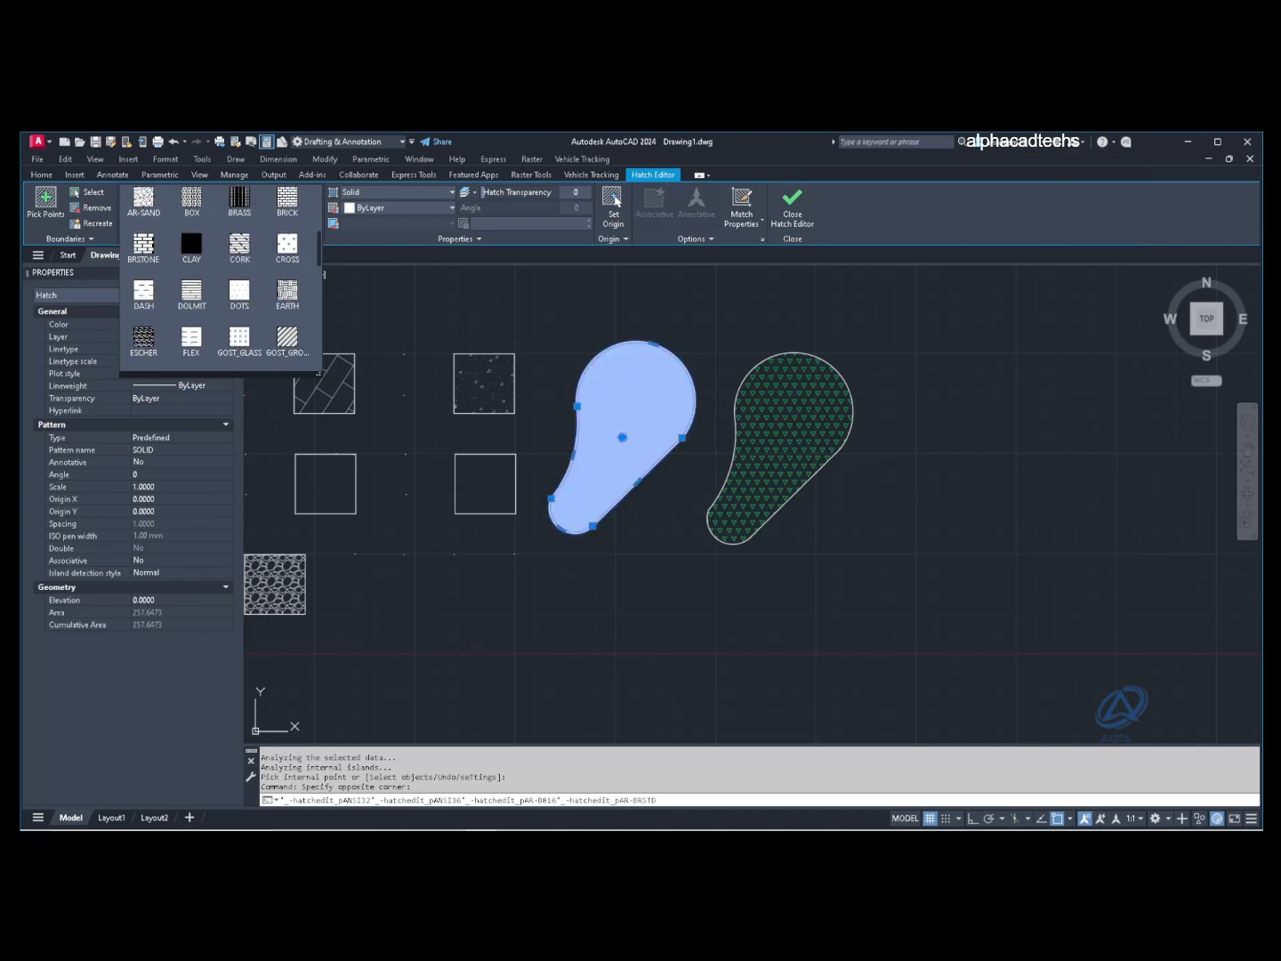
{"action": "scroll", "coordinate": [221, 281], "scroll_direction": "down", "scroll_amount": 3}
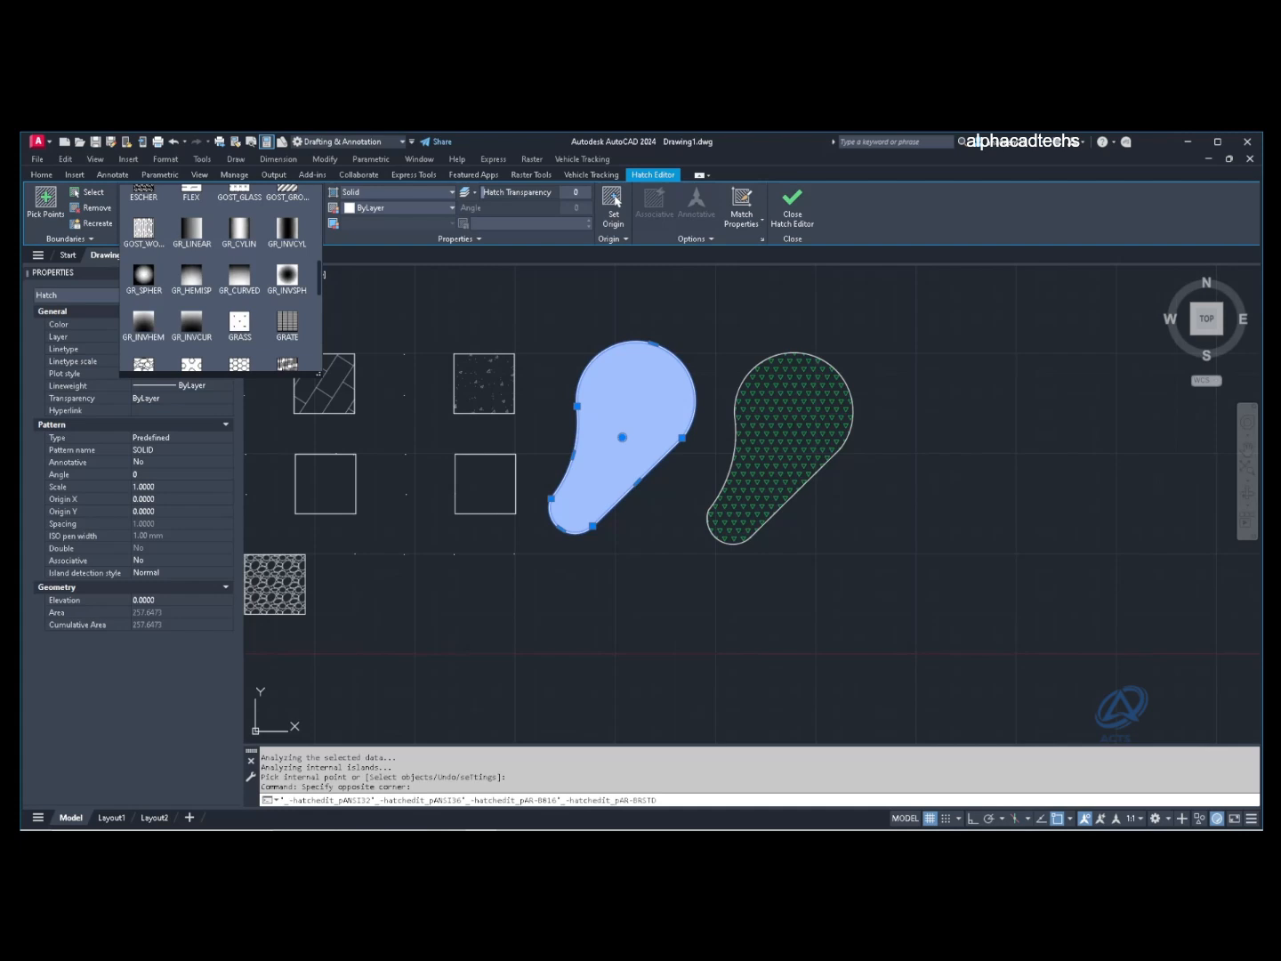
{"action": "left_click", "coordinate": [240, 322]}
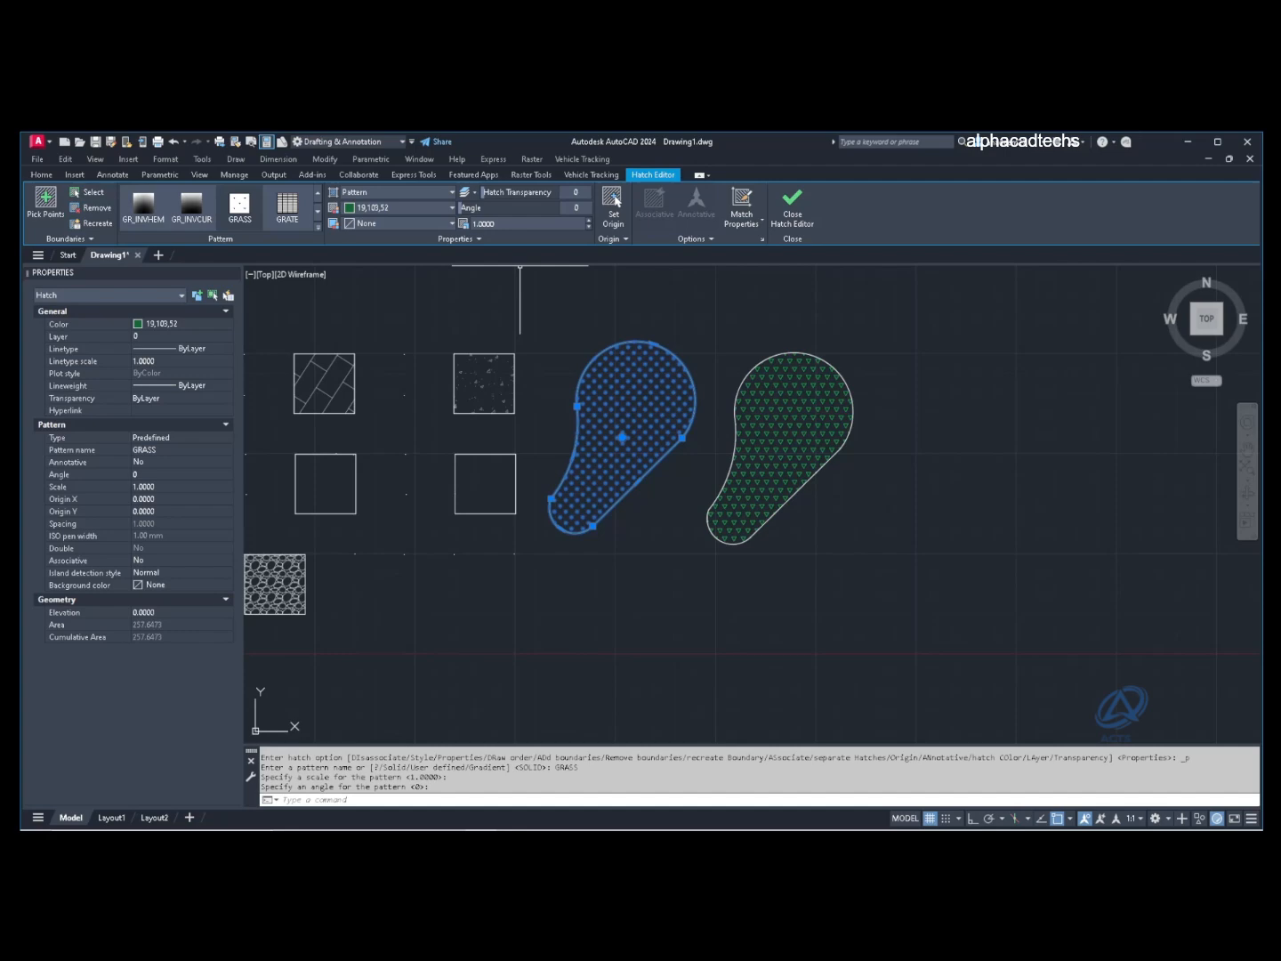
Step: Close the Hatch Editor, review the drawing, and hatch the empty middle square
{"action": "key", "text": "Escape"}
{"action": "scroll", "coordinate": [725, 411], "scroll_direction": "up", "scroll_amount": 4}
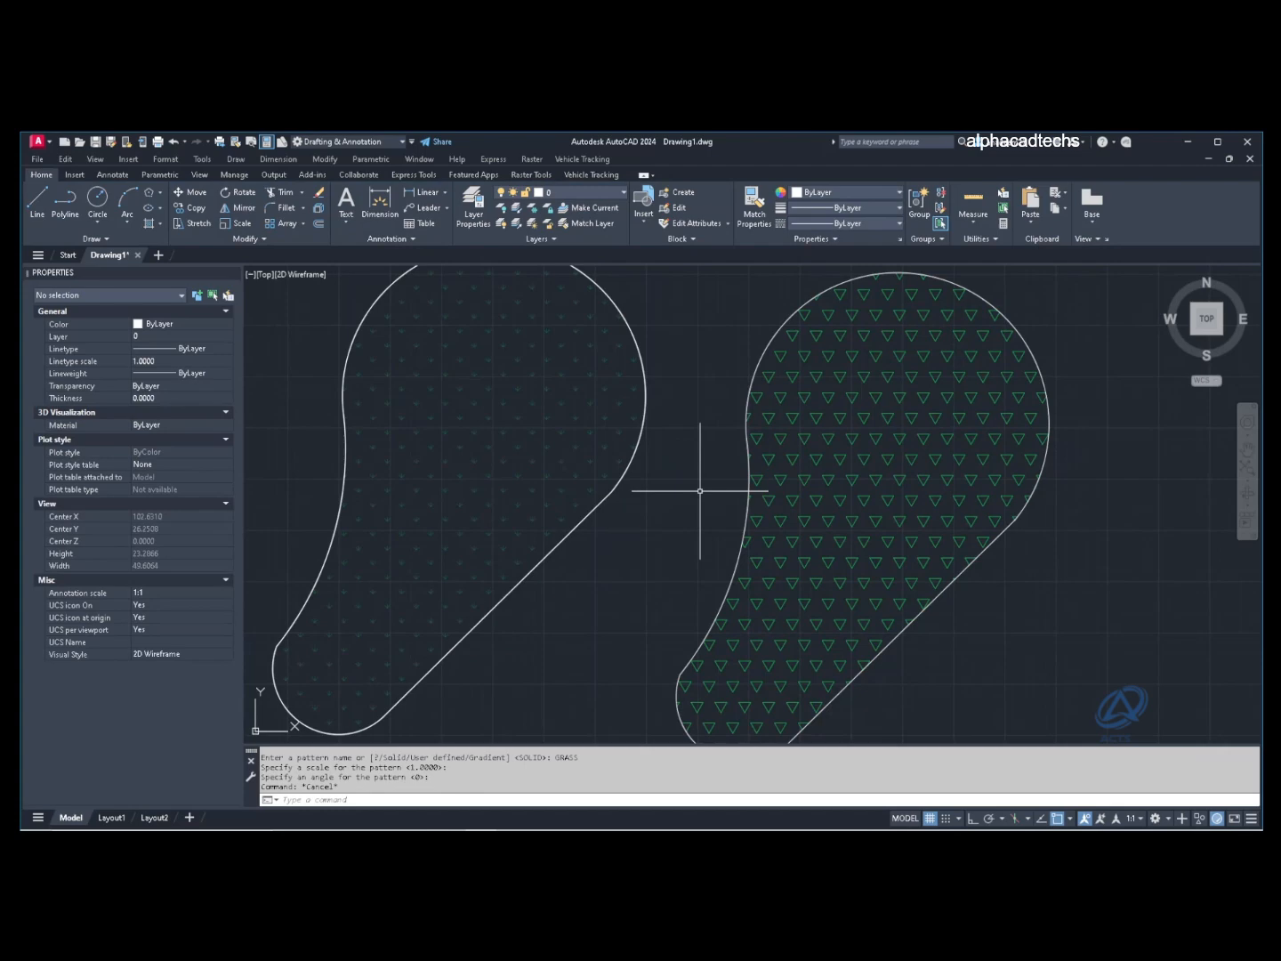
{"action": "scroll", "coordinate": [1054, 412], "scroll_direction": "down", "scroll_amount": 4}
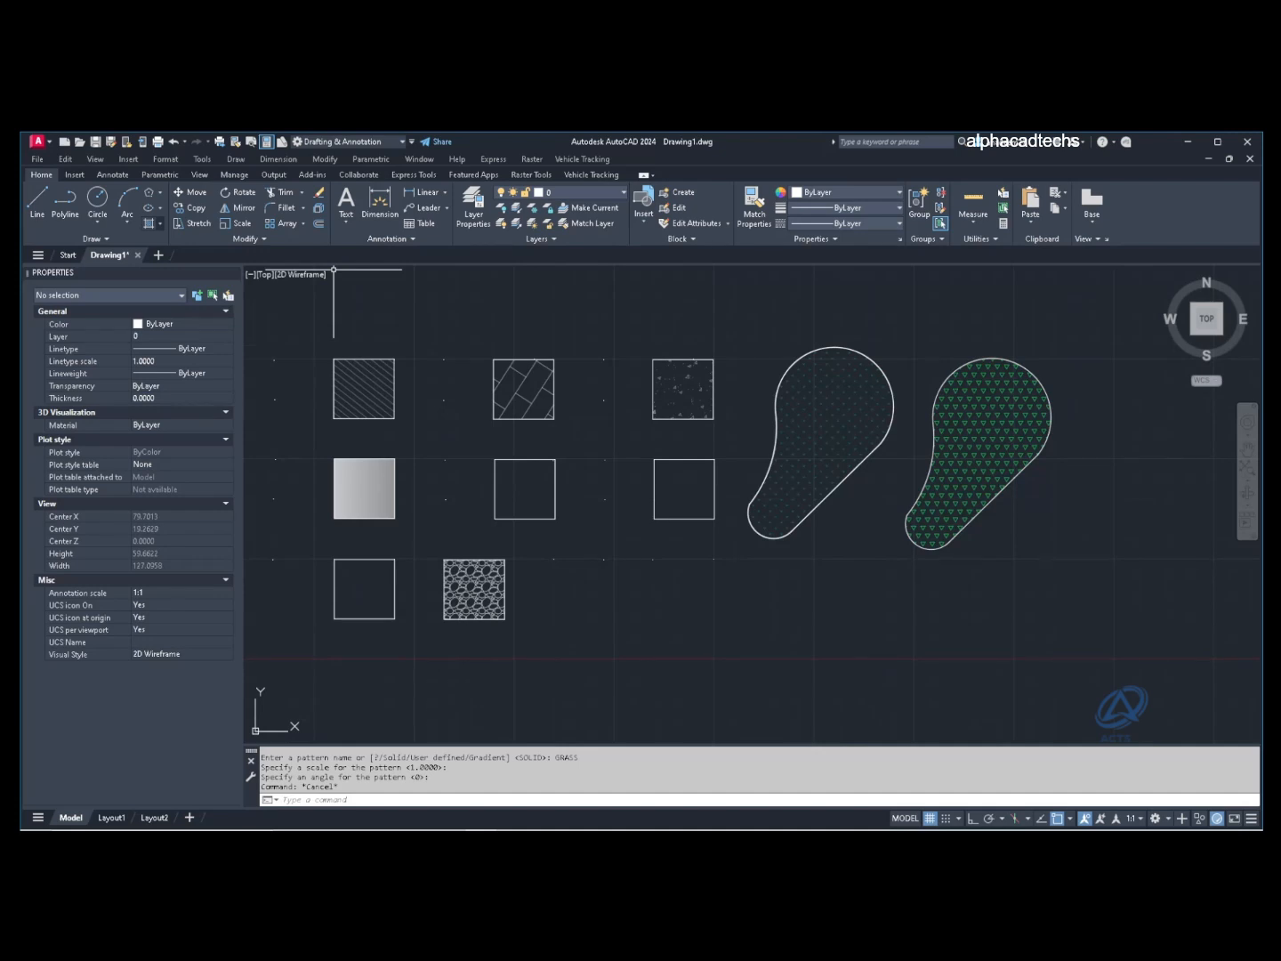
{"action": "left_click", "coordinate": [525, 489]}
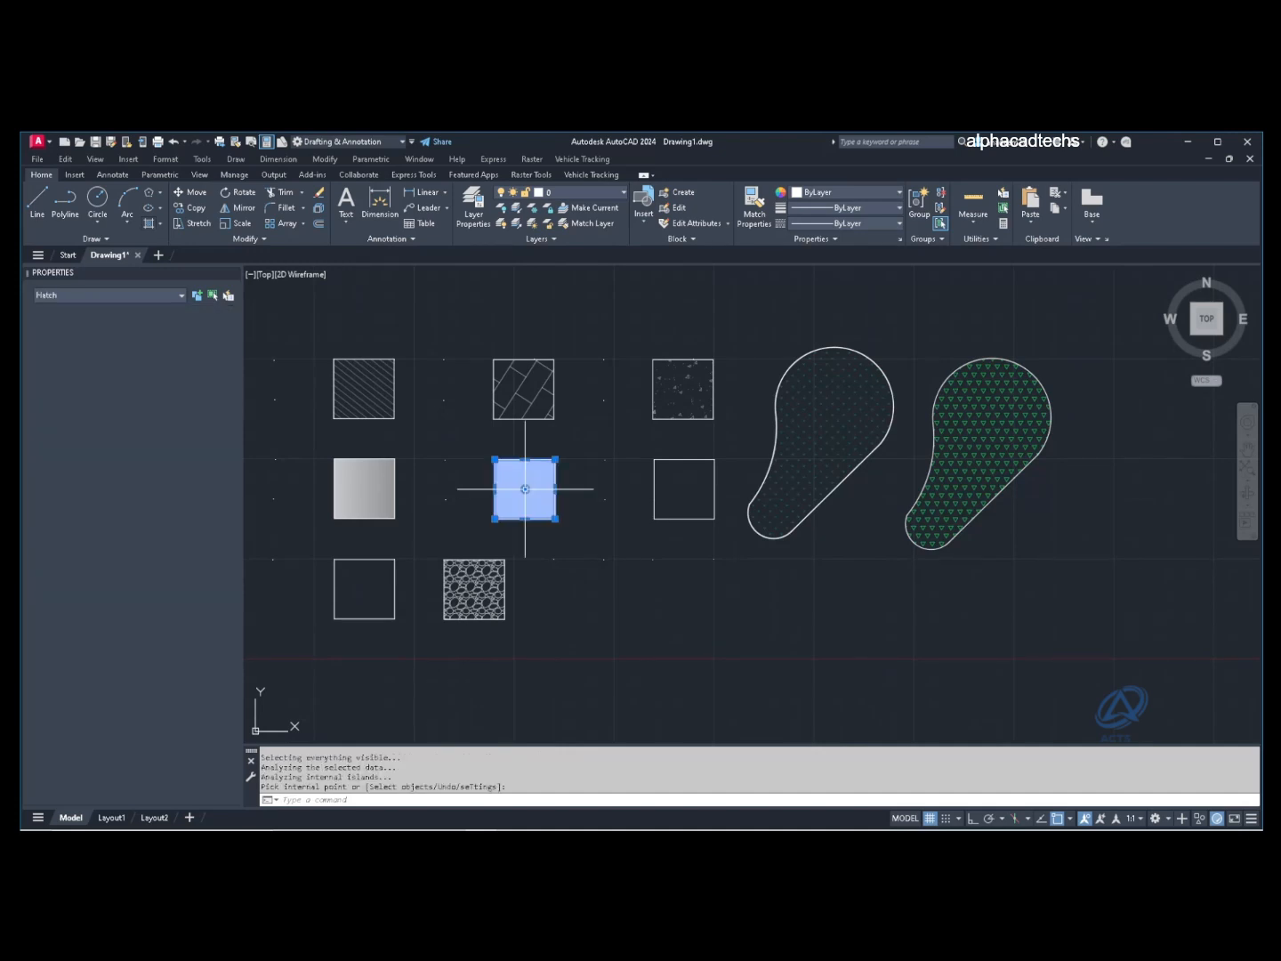